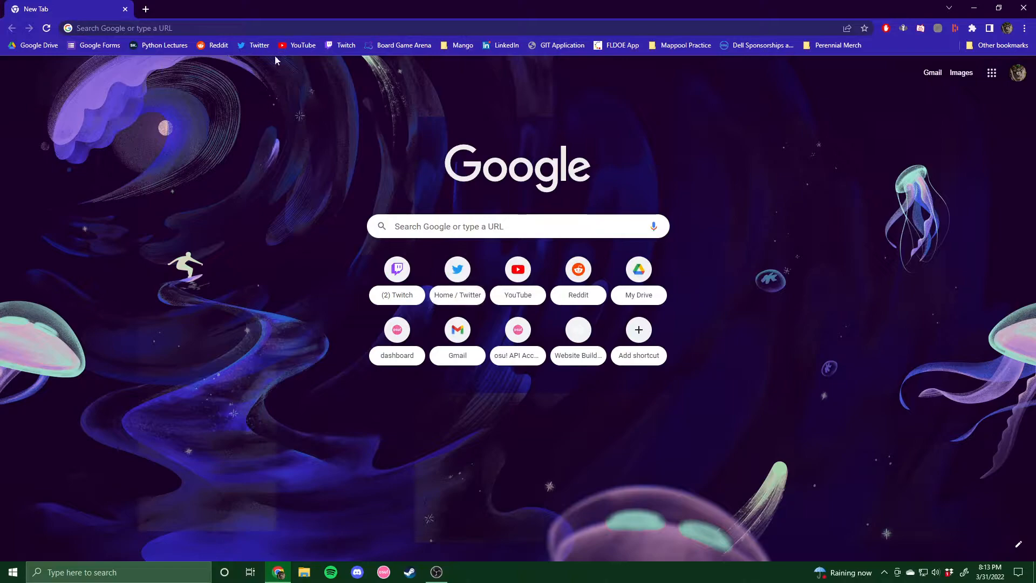
Search the web for "osu lazer" and open release 2022.327.0 on the ppy/osu GitHub releases page
left_click(311, 26)
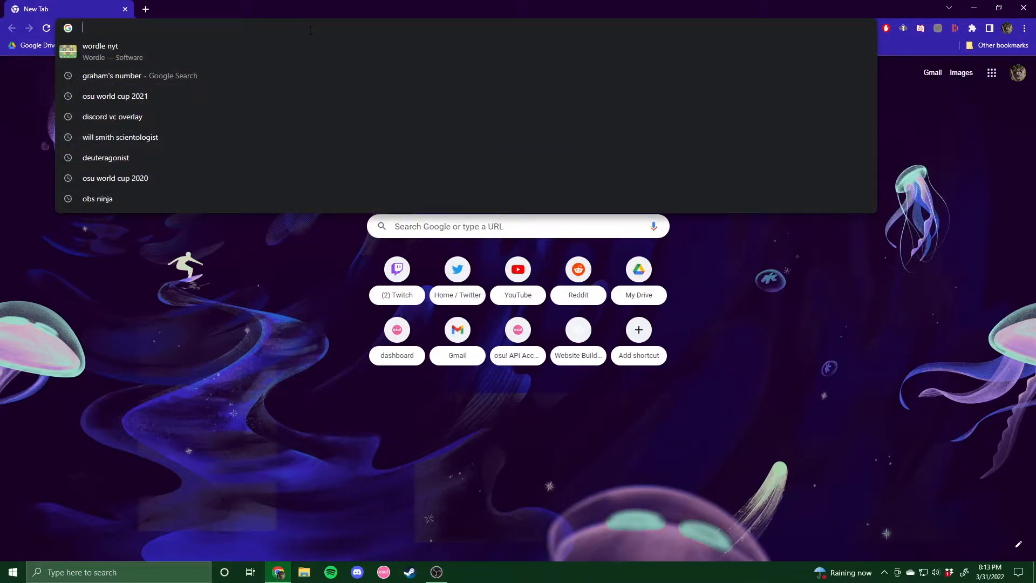
type("osu lazer")
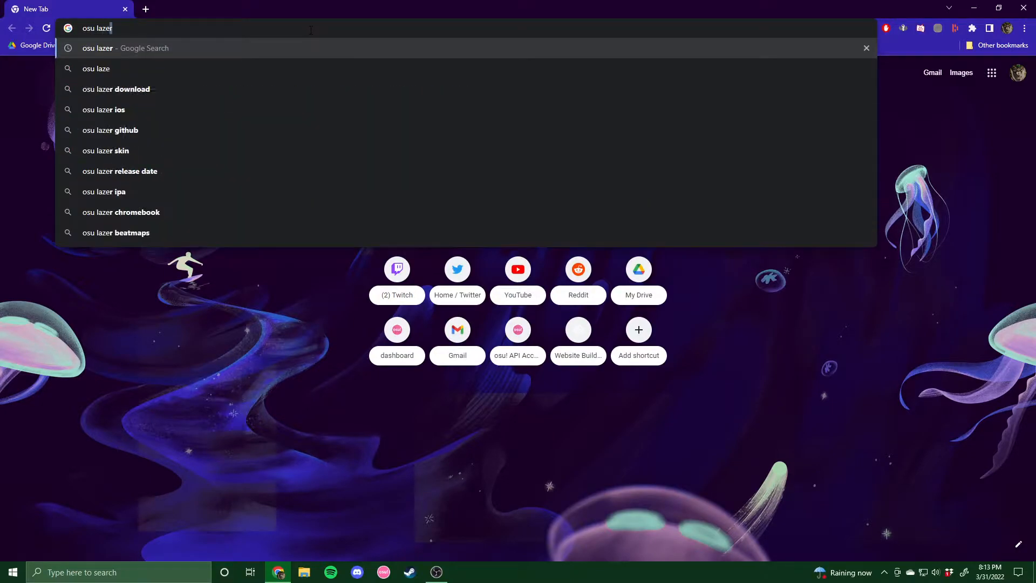
key("Return")
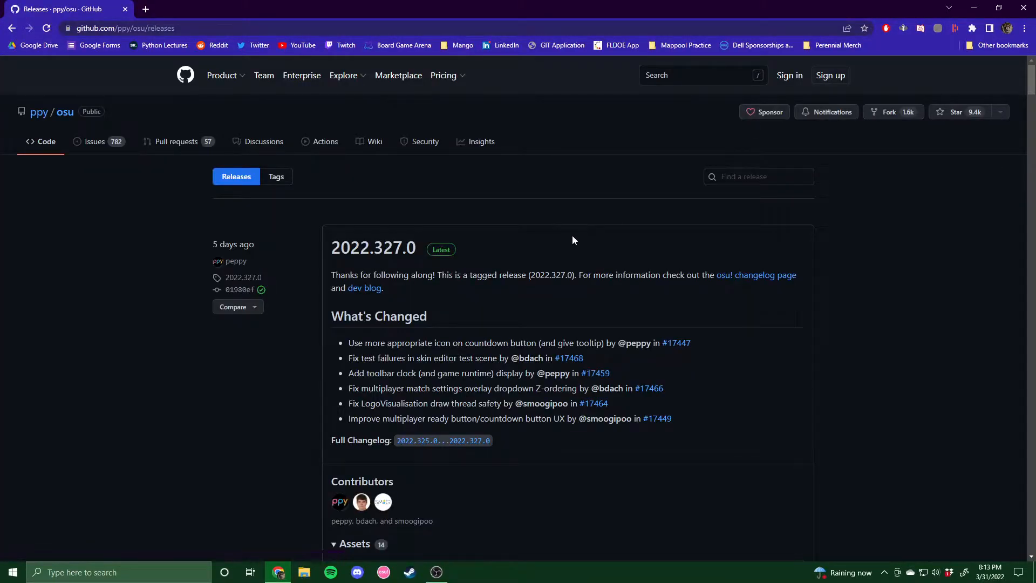
left_click(375, 249)
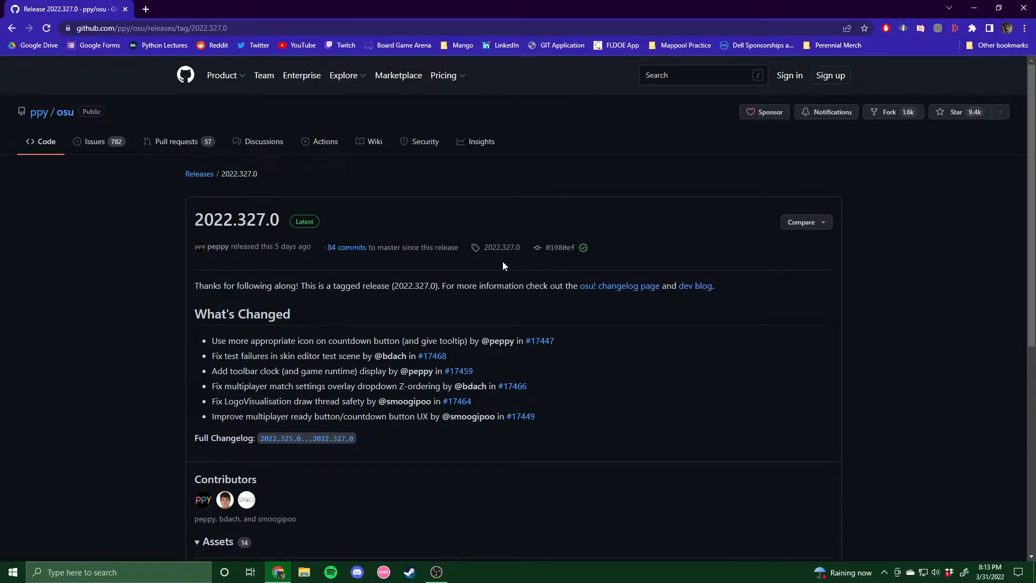
Download install.exe from the 2022.327.0 release assets and run the installer
scroll(503, 264, "down", 3)
scroll(502, 261, "down", 4)
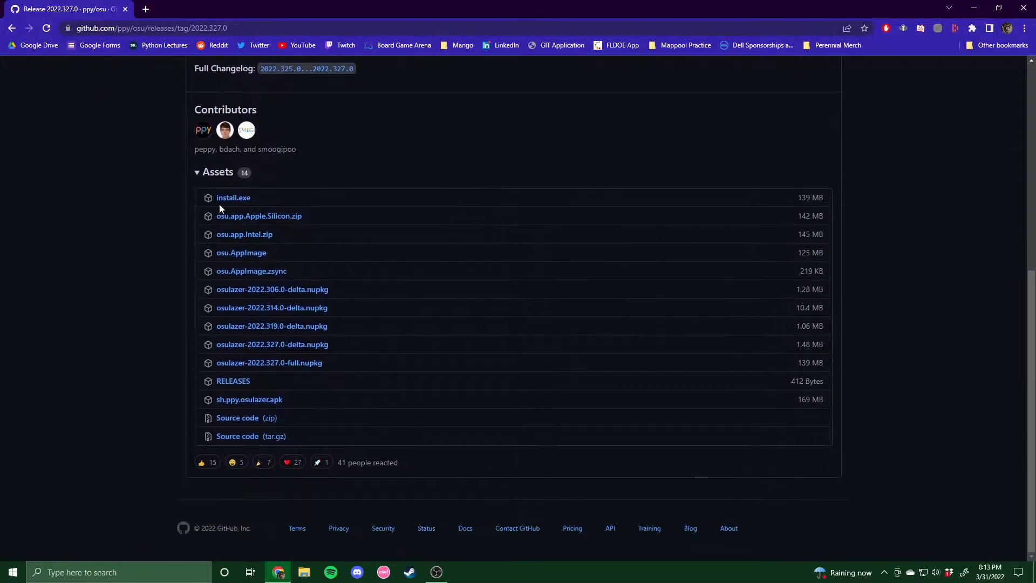
left_click(234, 198)
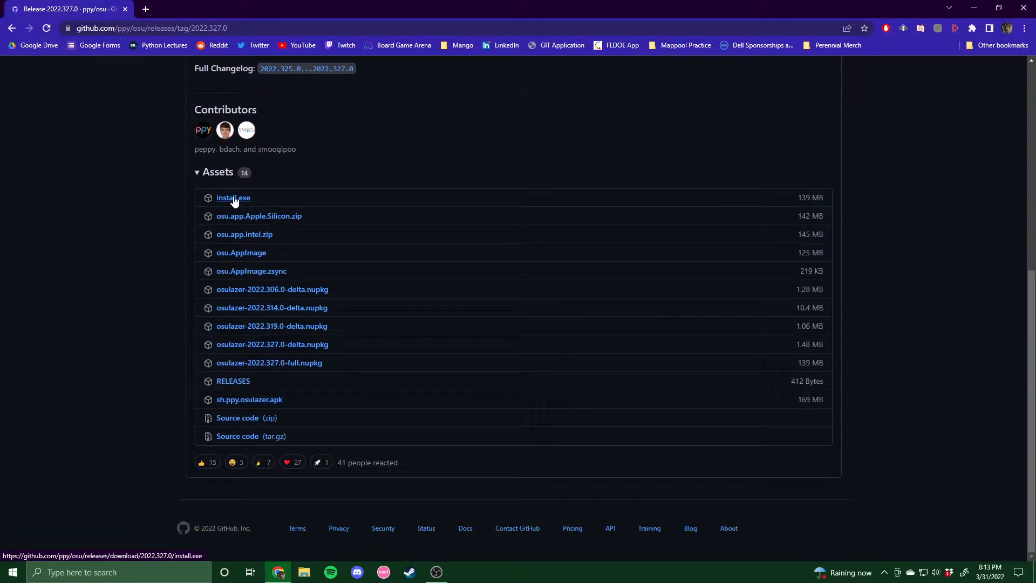
left_click(438, 274)
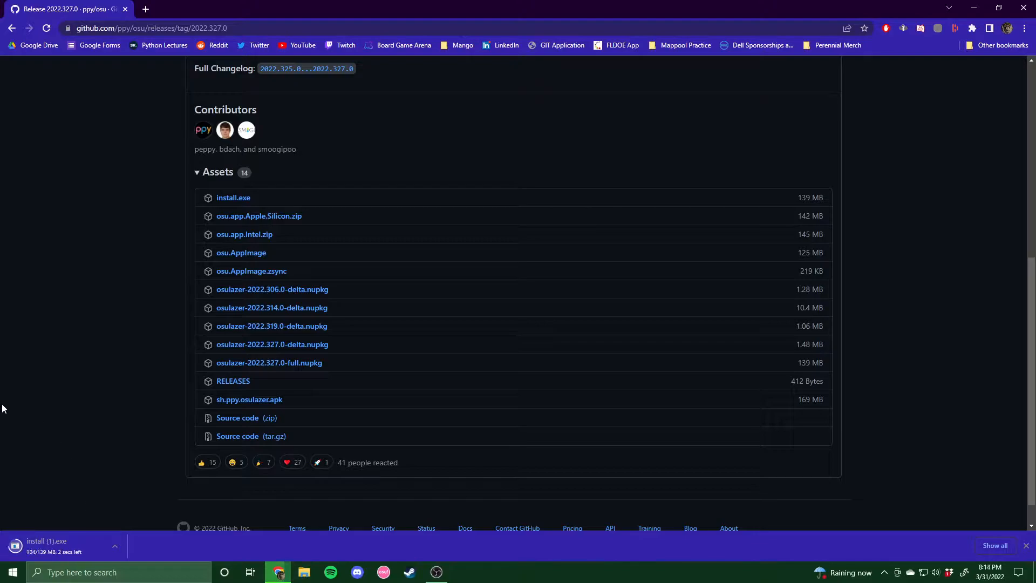
left_click(68, 548)
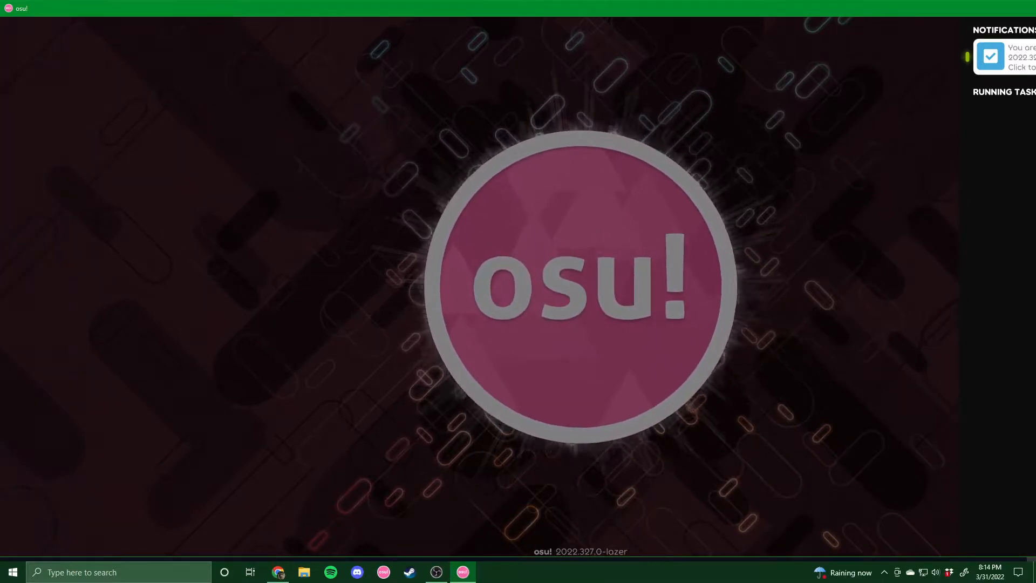
Dismiss the osu! update notification, bring up the main menu and exit the game
left_click(1031, 56)
left_click(843, 166)
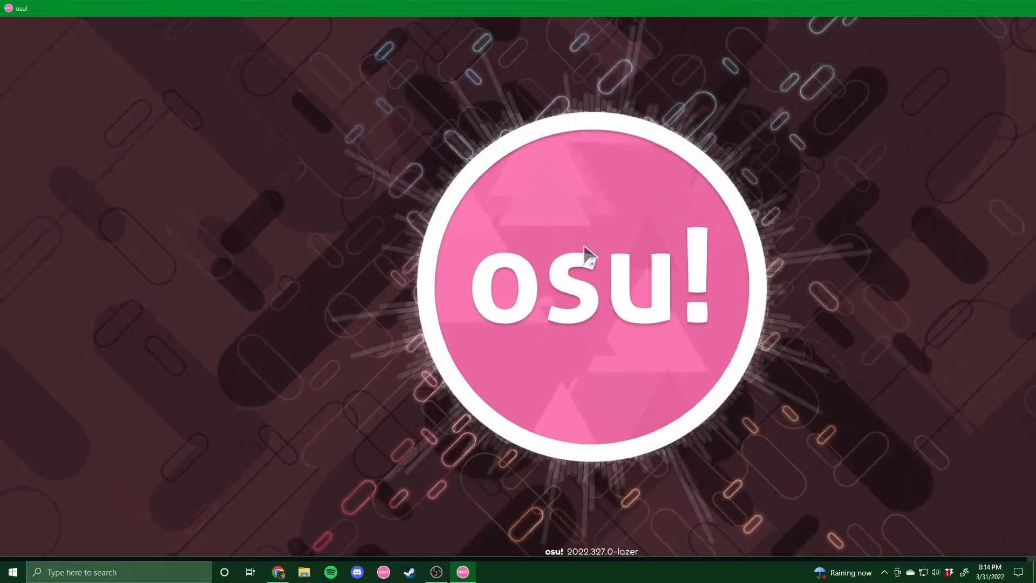
left_click(620, 239)
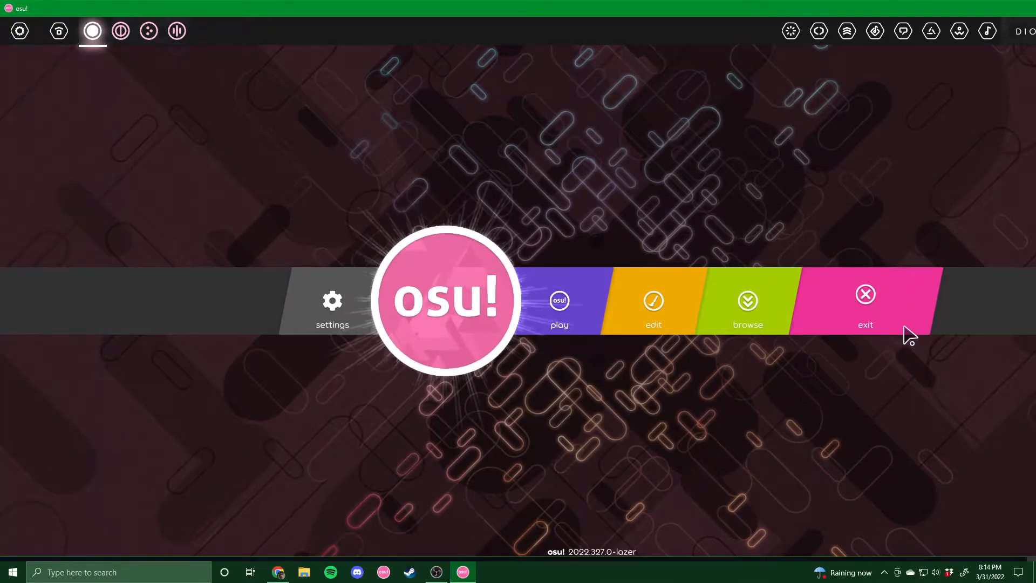
left_click(902, 329)
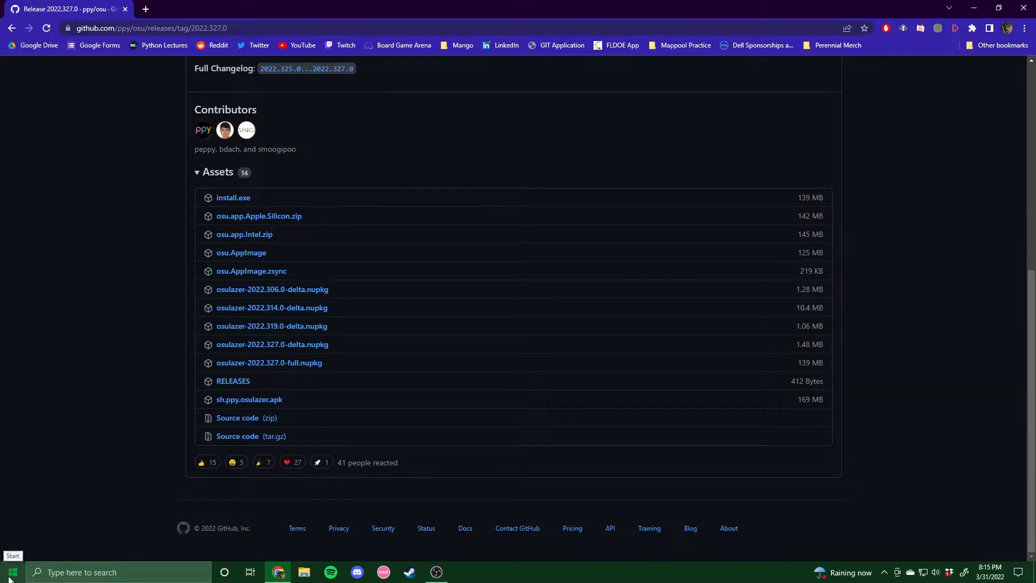
Browse in File Explorer to the osulazer folder under the current user's AppData\Local on drive C
left_click(305, 573)
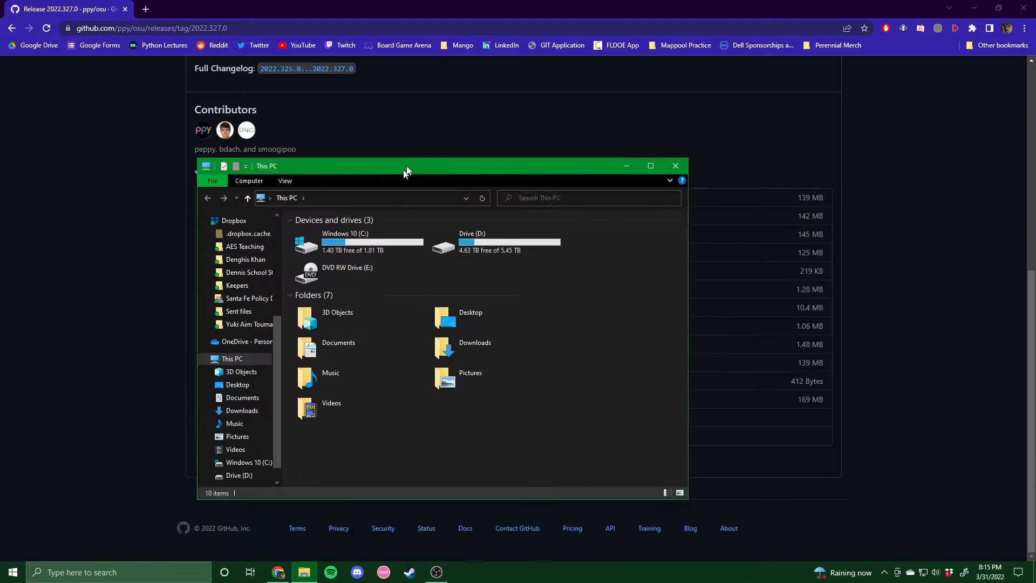
left_click_drag(401, 170, 488, 99)
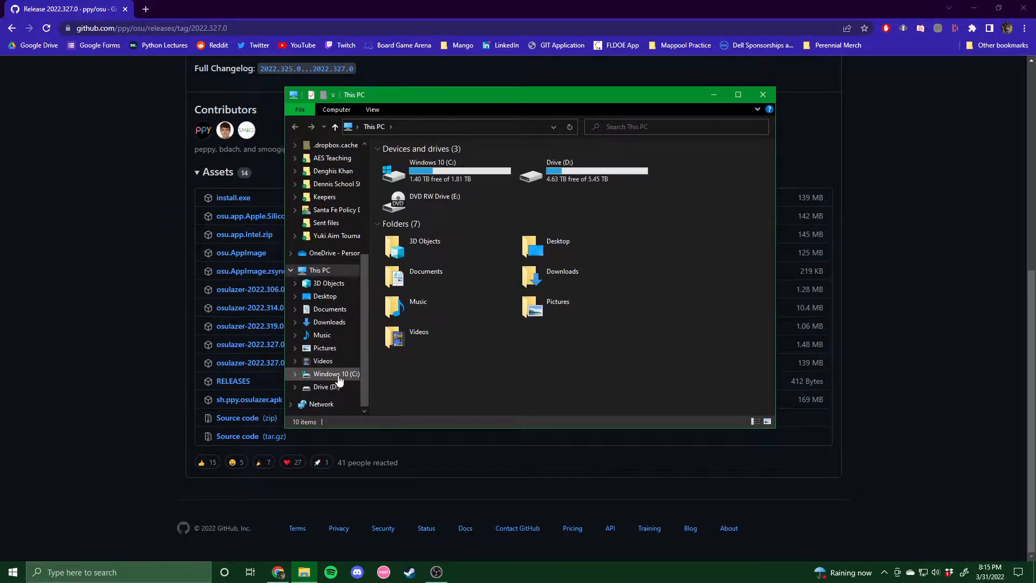
left_click(338, 376)
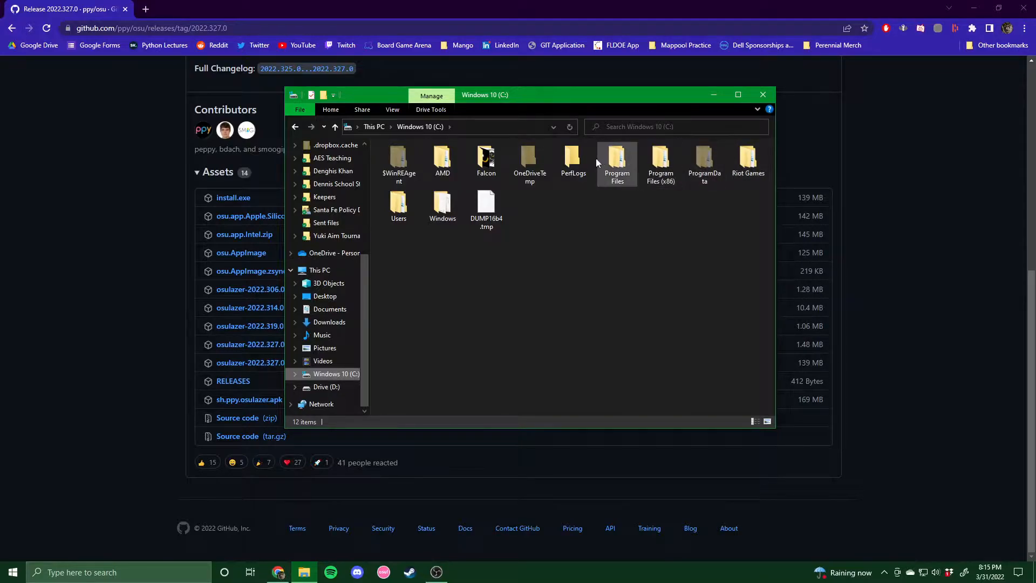
double_click(398, 206)
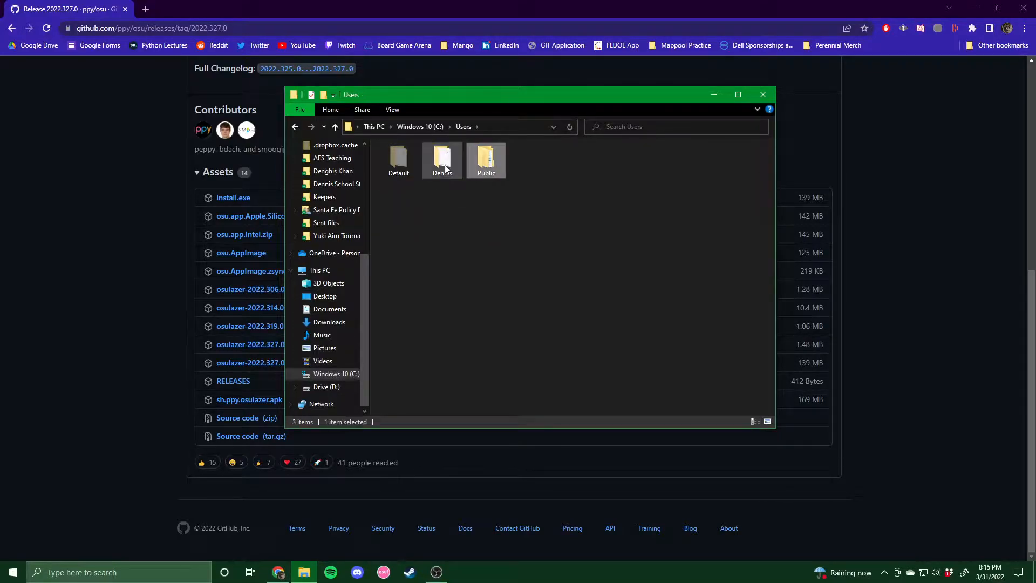
double_click(443, 160)
double_click(573, 159)
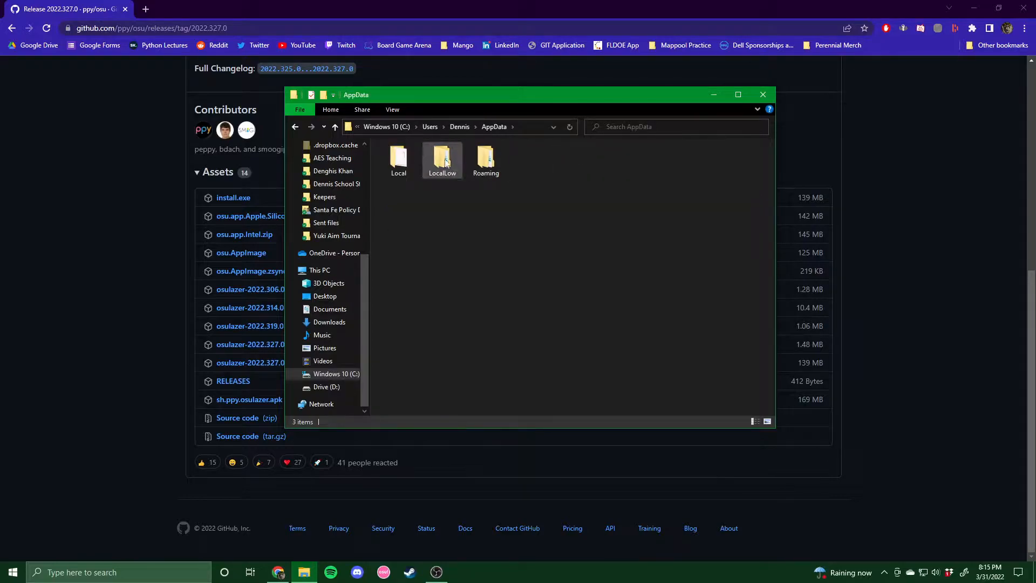
double_click(398, 159)
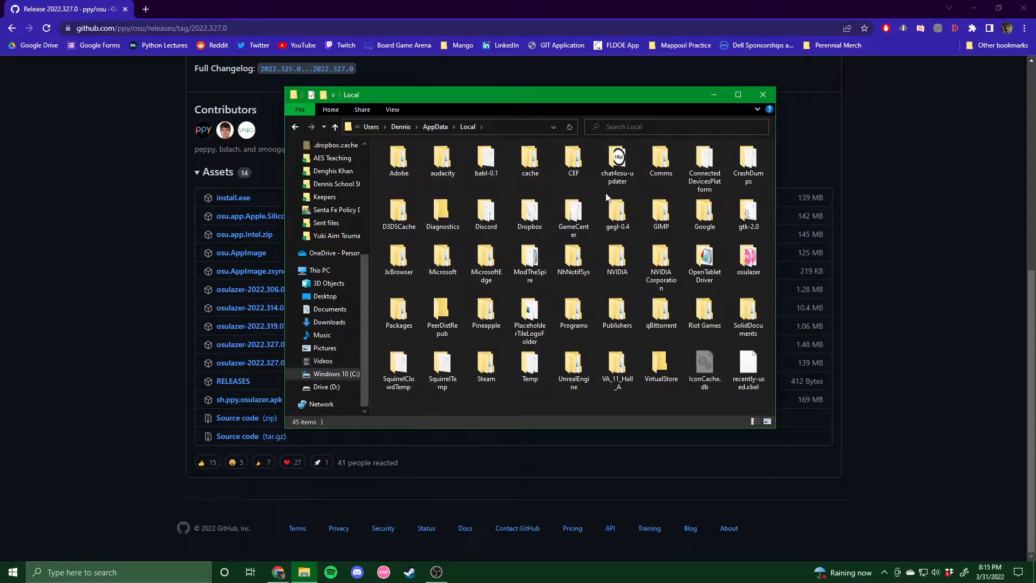
double_click(756, 265)
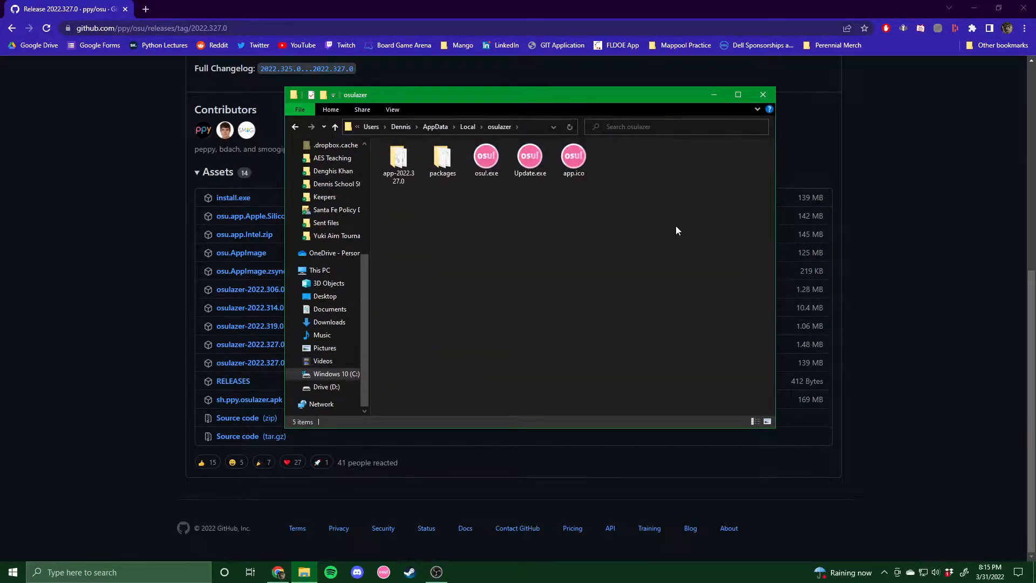
Create a shortcut to osu!.exe in the osulazer folder and, with the browser closed, move it out of the folder
left_click(484, 161)
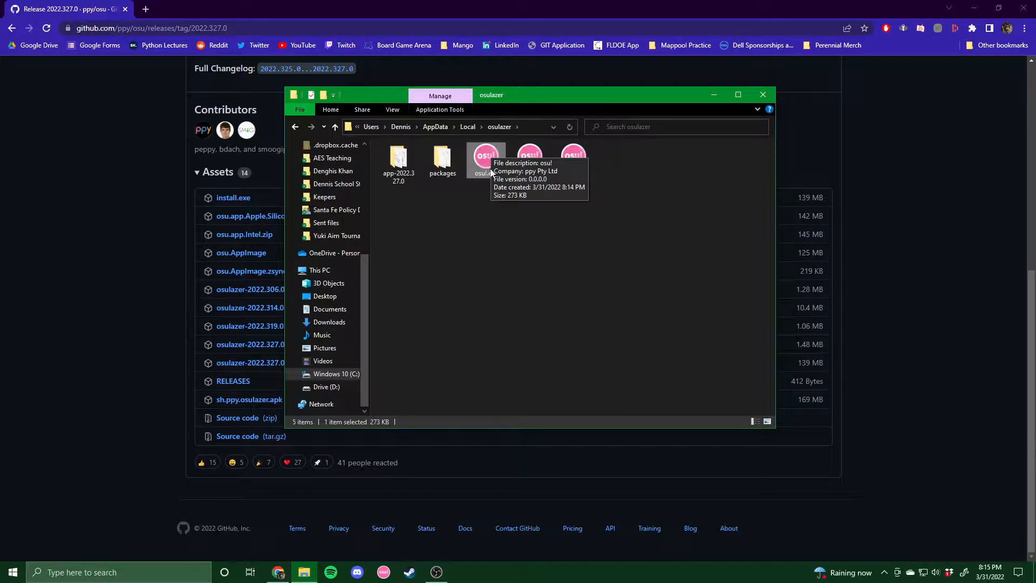
double_click(483, 166)
right_click(483, 167)
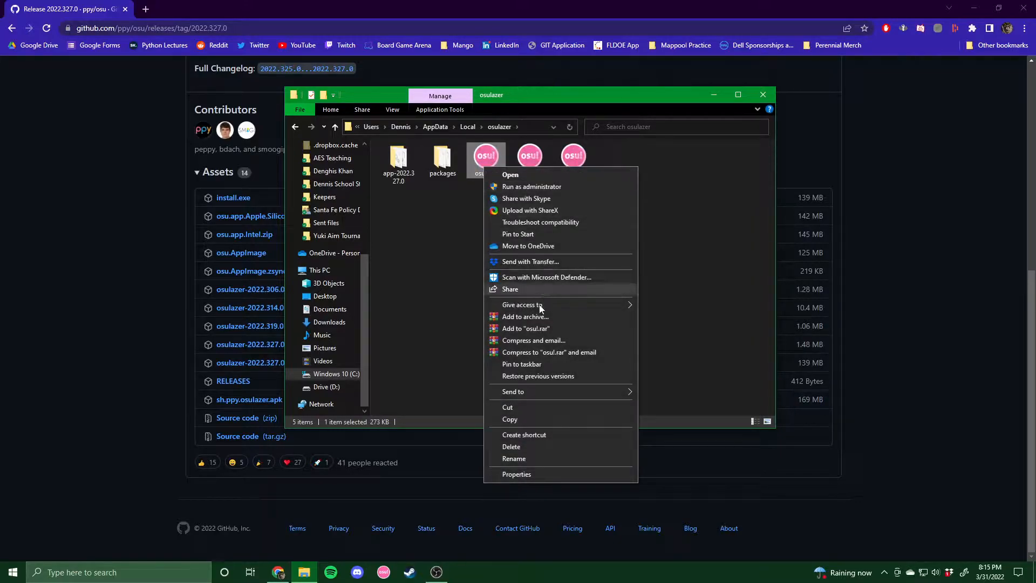
left_click(518, 435)
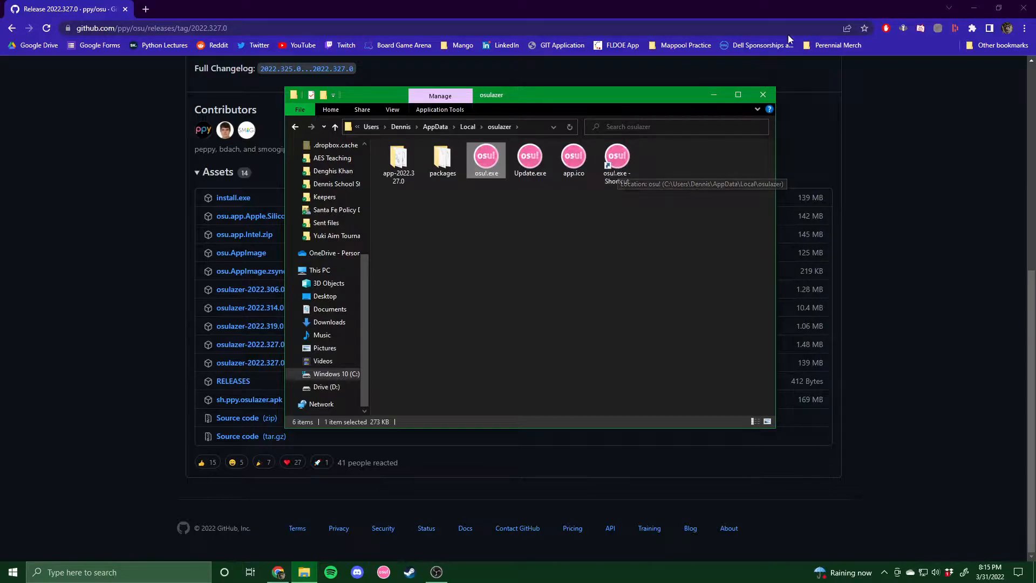
left_click(1020, 7)
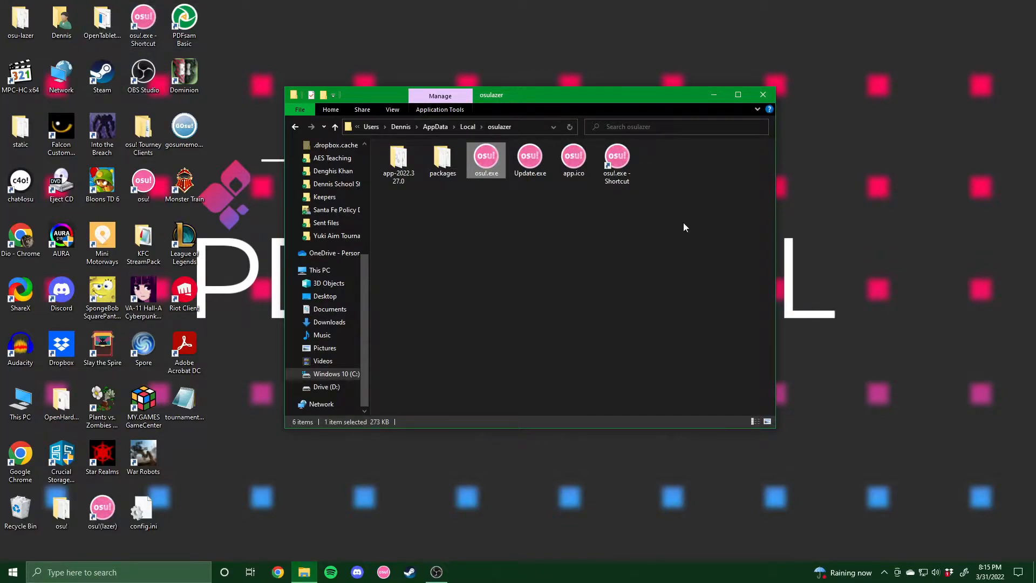
left_click_drag(616, 162, 674, 187)
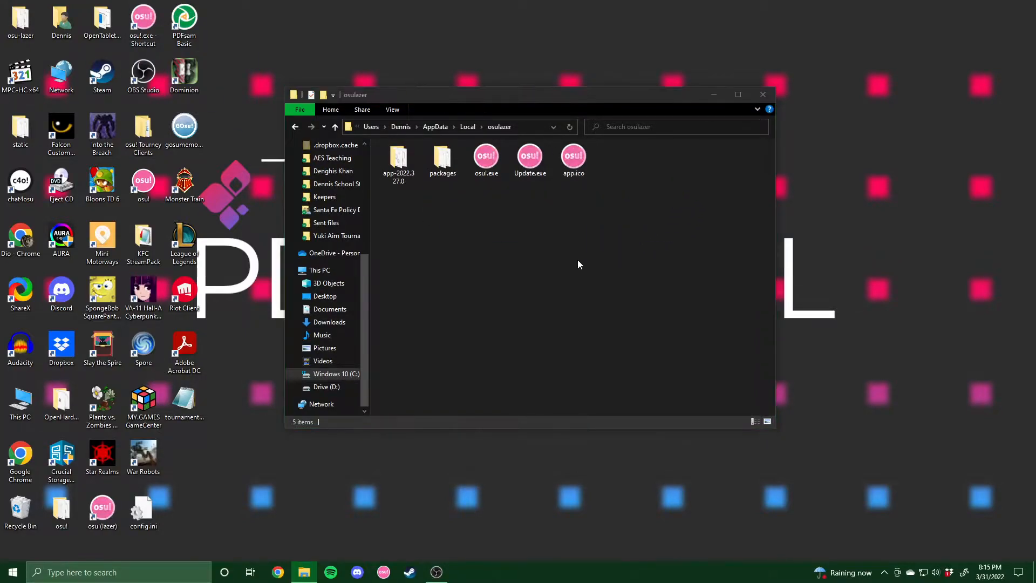
Examine the --tournament flag at the end of the Target in the desktop osu!.exe shortcut's properties
left_click(148, 25)
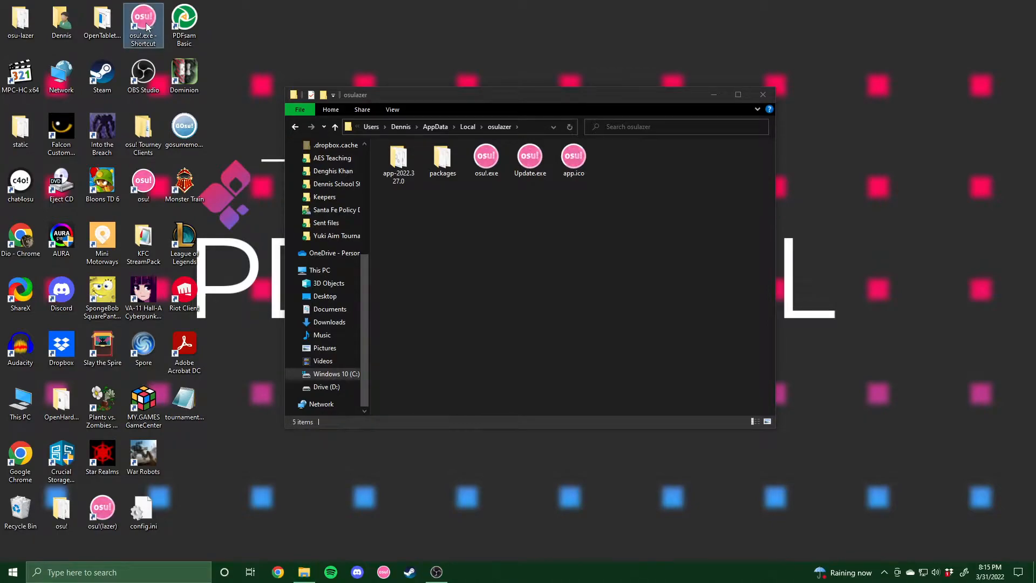
right_click(145, 32)
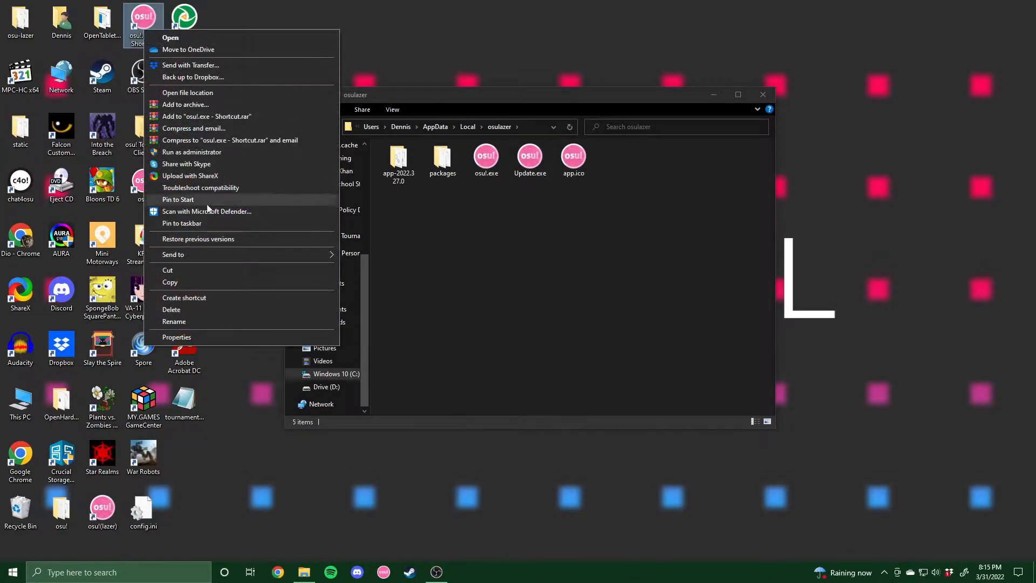
left_click(177, 337)
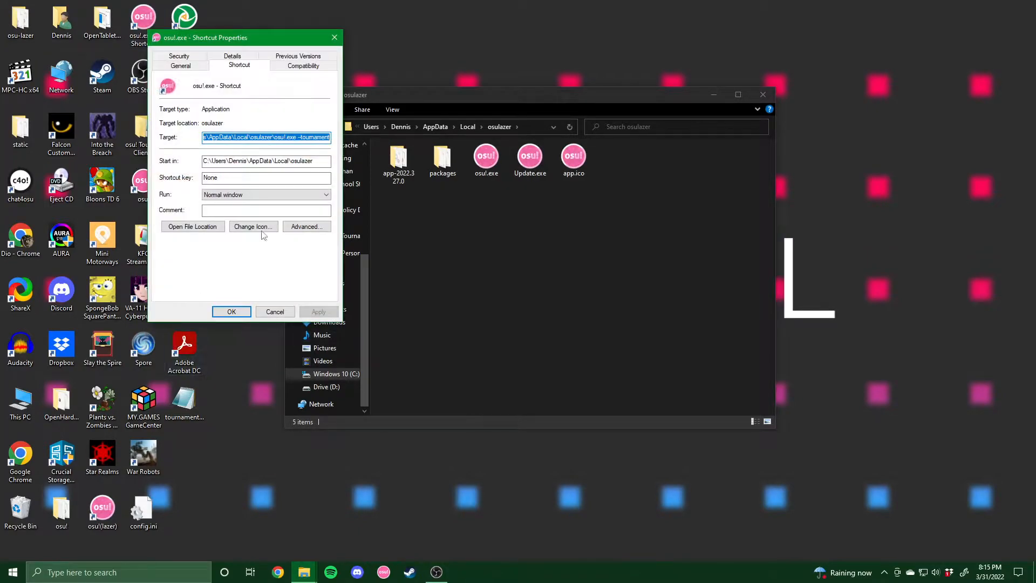
left_click(244, 65)
left_click(298, 137)
left_click_drag(297, 136, 334, 134)
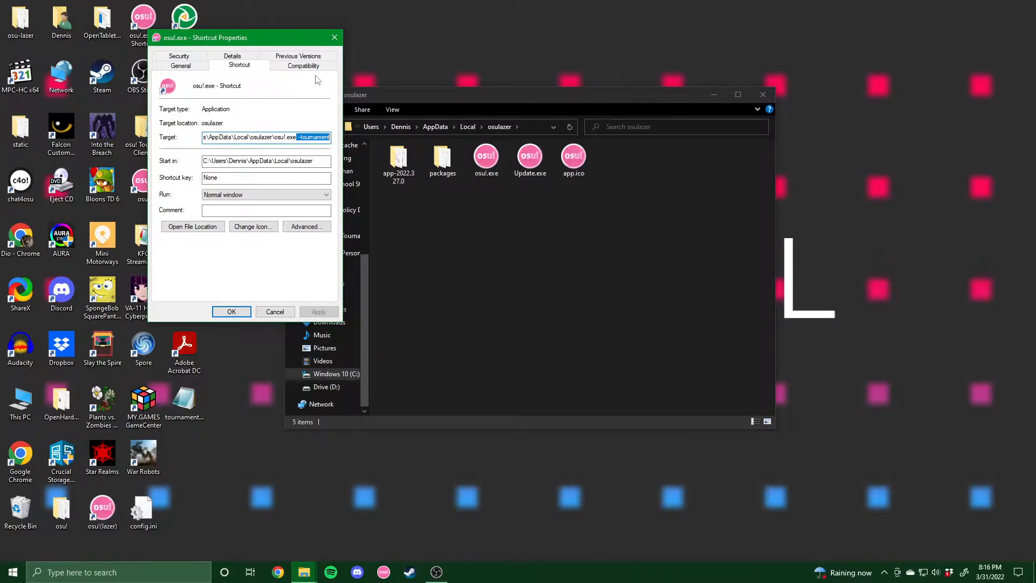
left_click(334, 37)
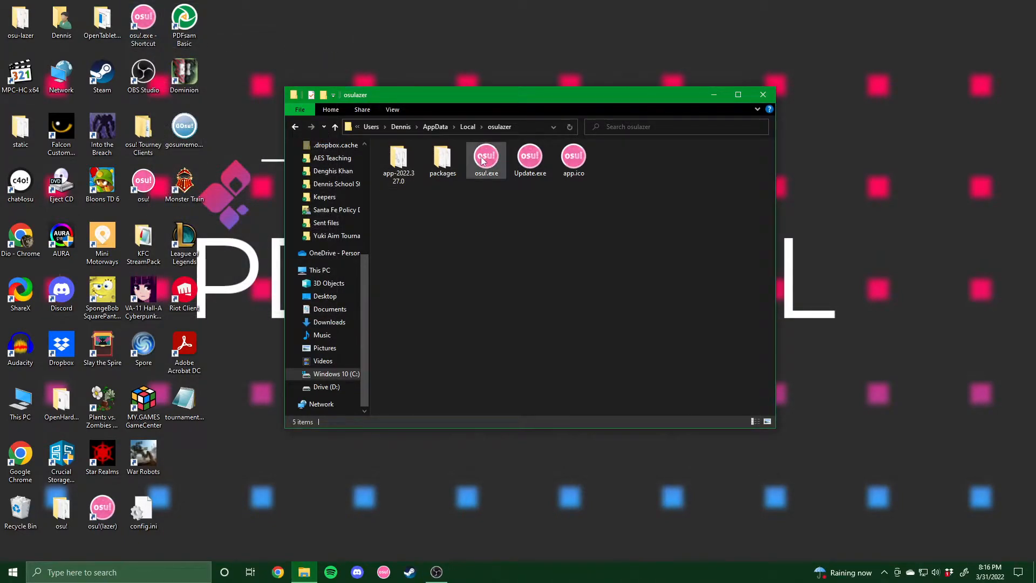
Close the osulazer folder, launch the tournament client from the desktop osu!.exe shortcut and shift its window so the setup options are reachable
left_click(763, 94)
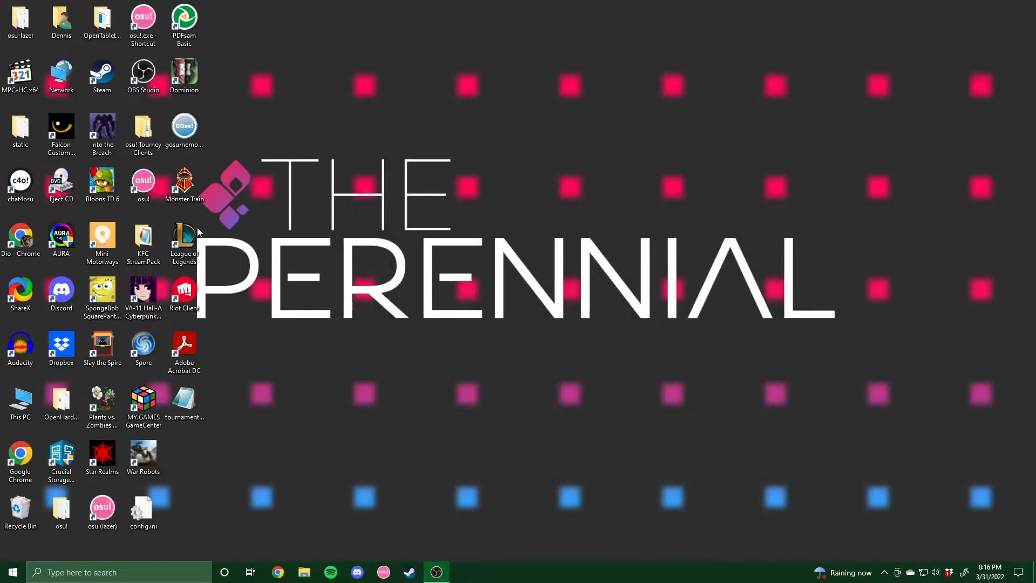
double_click(142, 38)
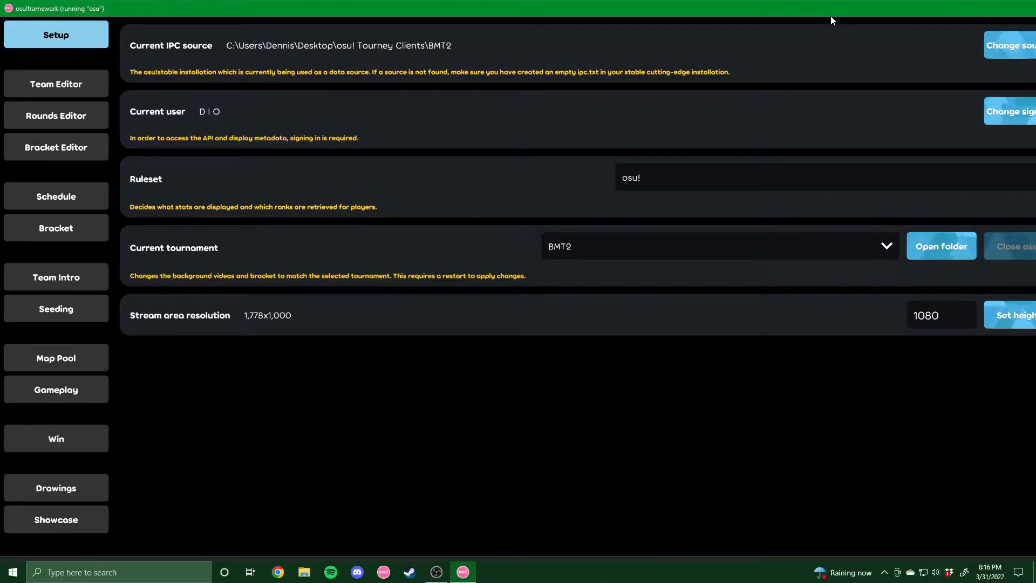
left_click_drag(831, 14, 770, 18)
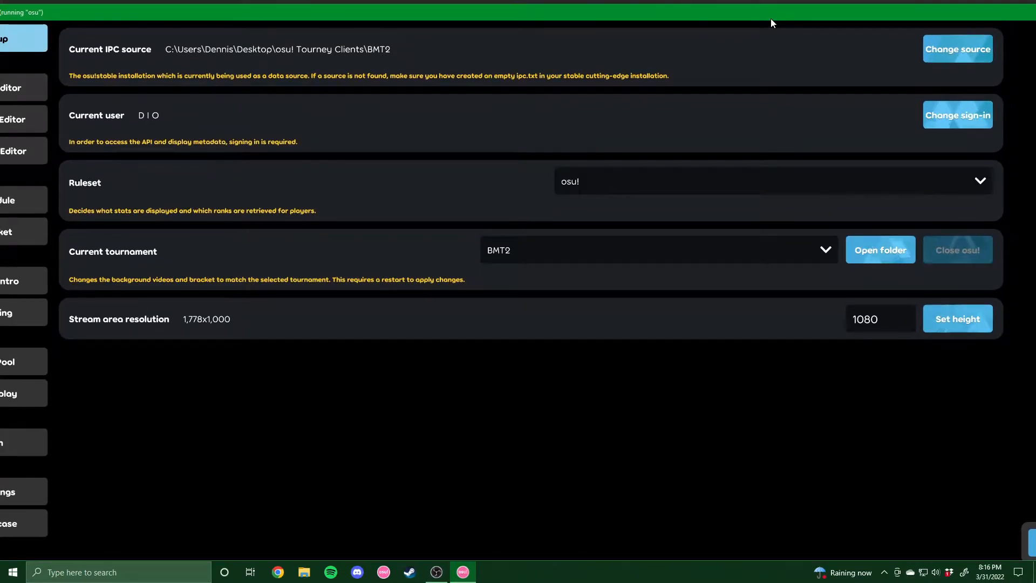
Set the IPC source to the BMT2 folder inside osu! Tourney Clients as the stable path
left_click(948, 49)
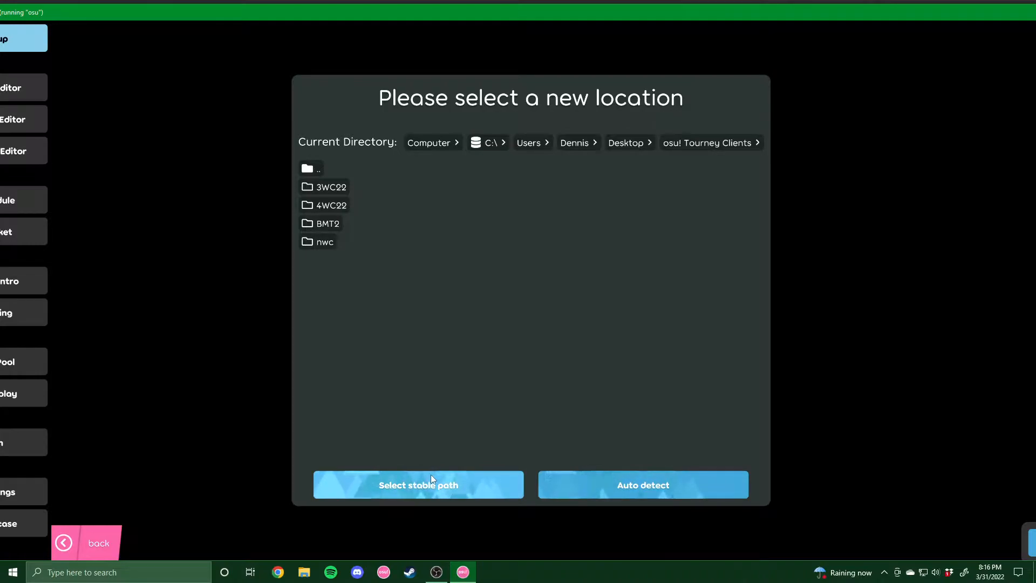
left_click(322, 222)
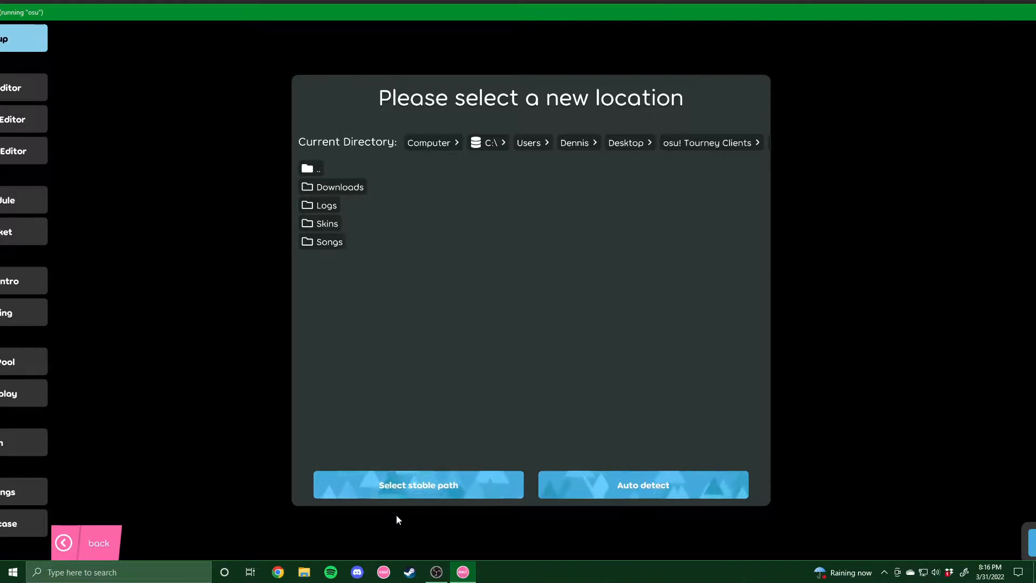
left_click(417, 479)
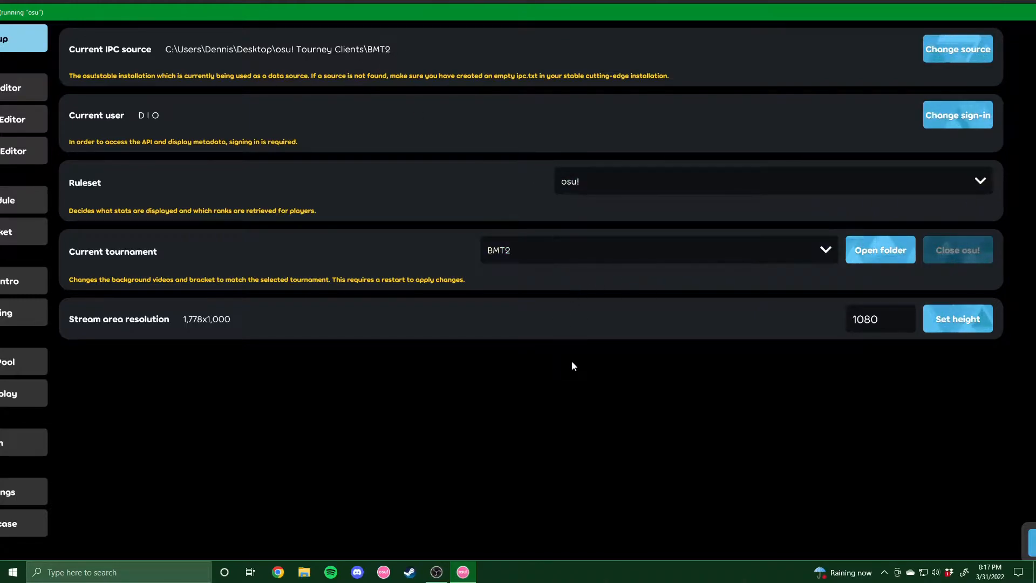
Open the osu! Tourney Clients folder in File Explorer over the tournament client's setup screen
left_click(302, 573)
left_click_drag(399, 95, 515, 115)
scroll(448, 270, "up", 2)
scroll(447, 300, "up", 3)
left_click(448, 255)
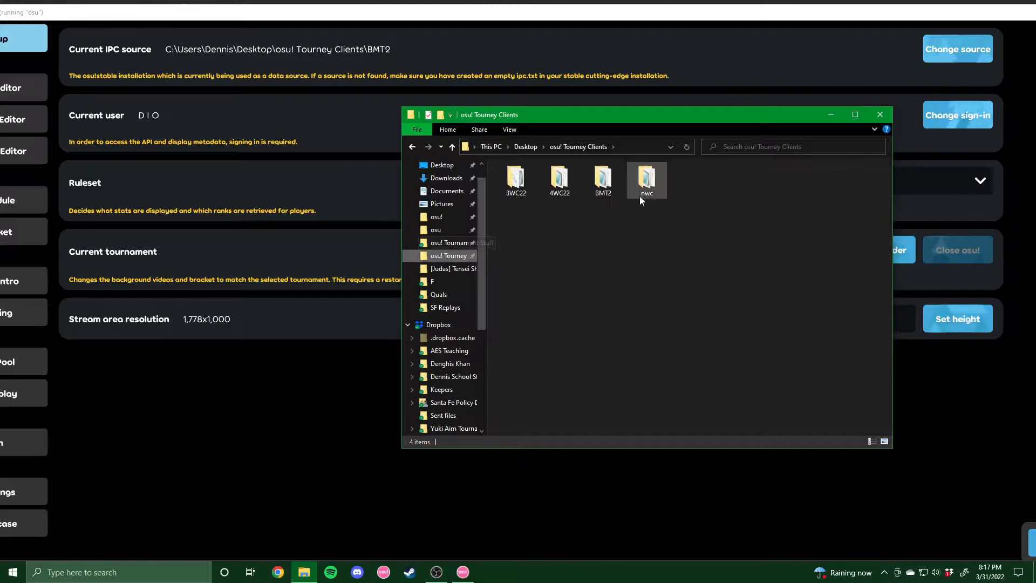
Open the BMT2 folder, clear the tournament client out of view, and examine tournament.cfg and the four ipc text files
double_click(603, 181)
left_click_drag(736, 119, 547, 135)
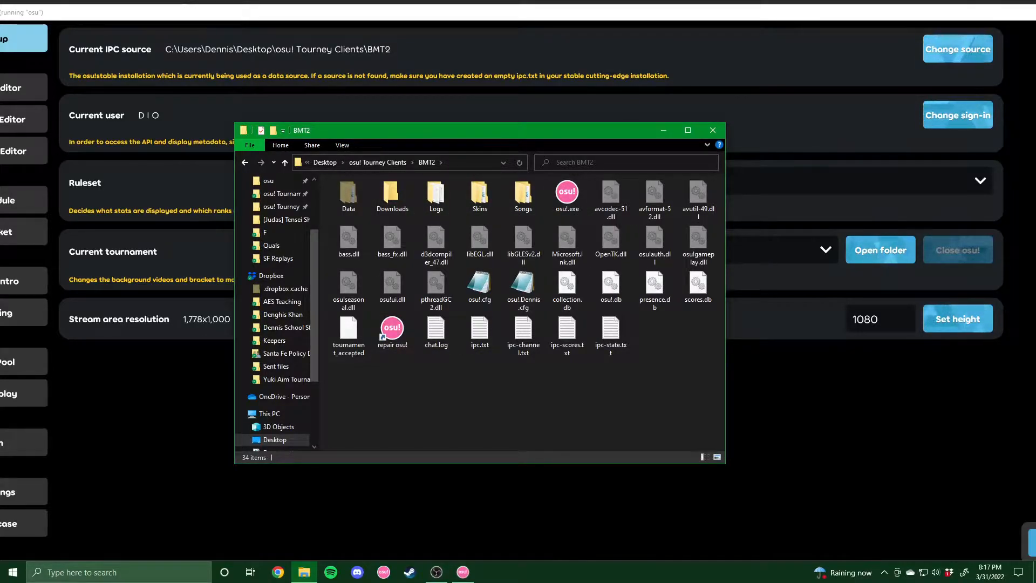
left_click(1035, 12)
left_click_drag(184, 402, 575, 463)
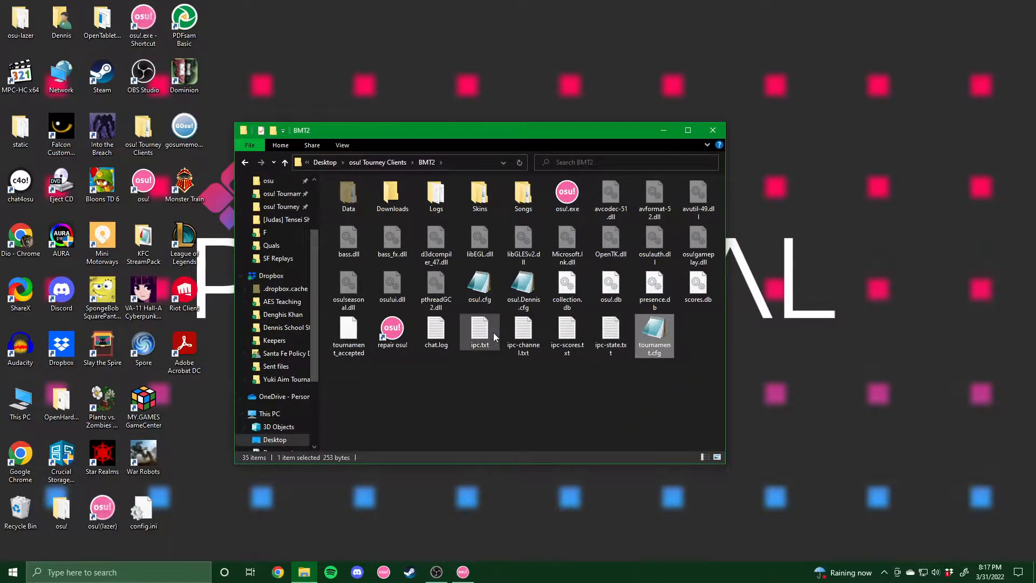
left_click_drag(463, 376, 596, 340)
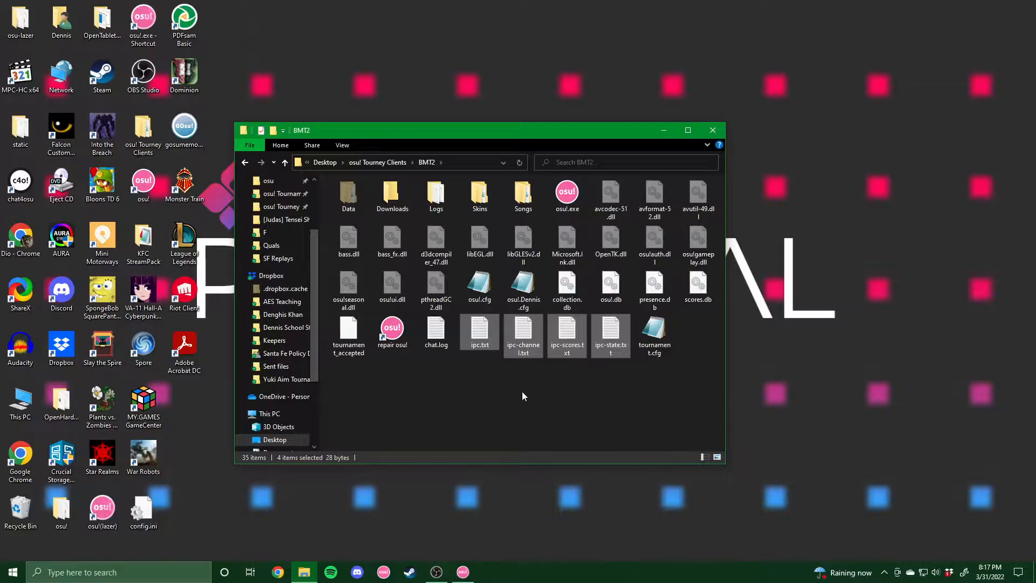
left_click(484, 403)
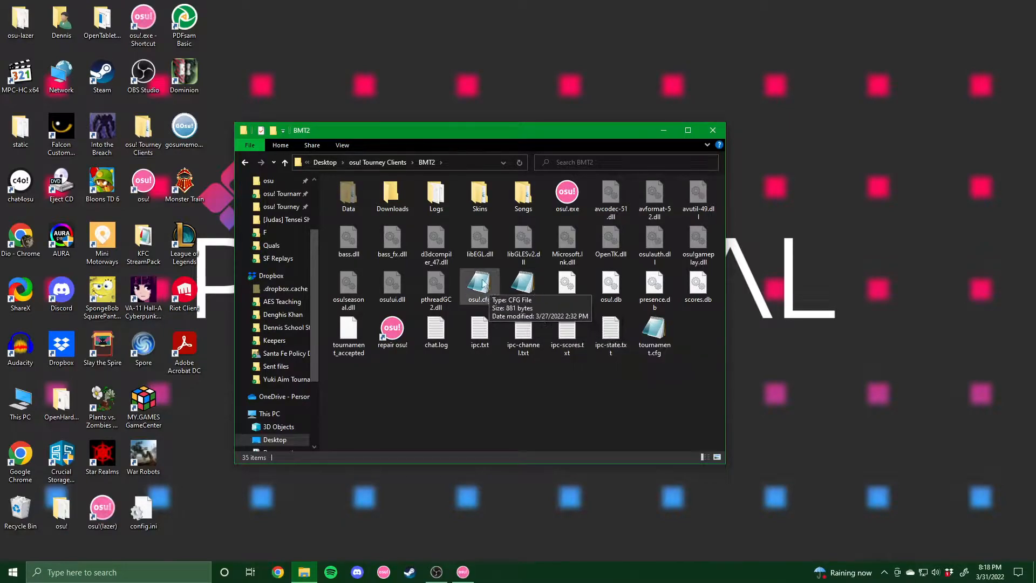
Bring the tournament client back up and look through the available Ruleset and Current tournament options without changing them
double_click(144, 37)
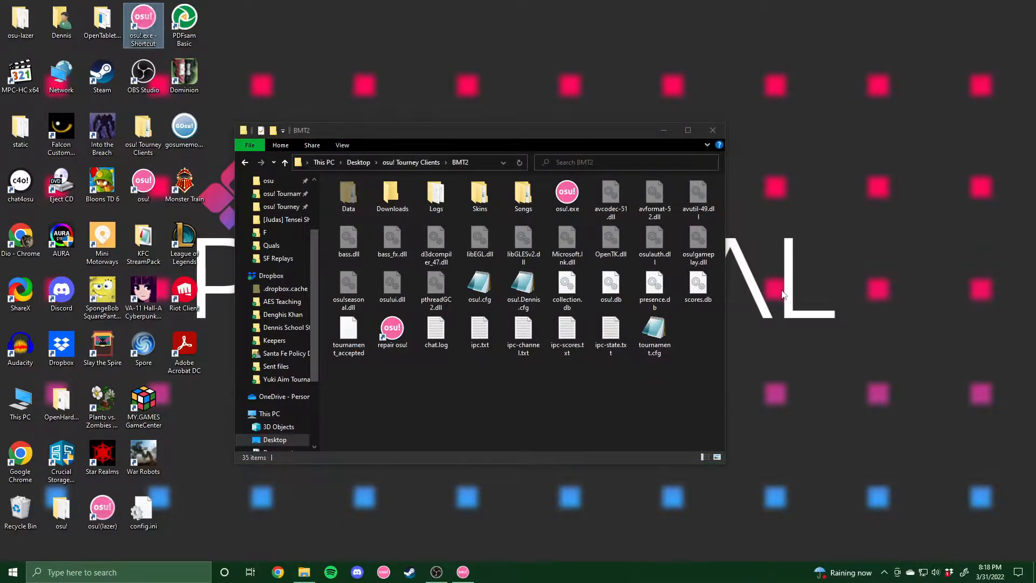
left_click(462, 570)
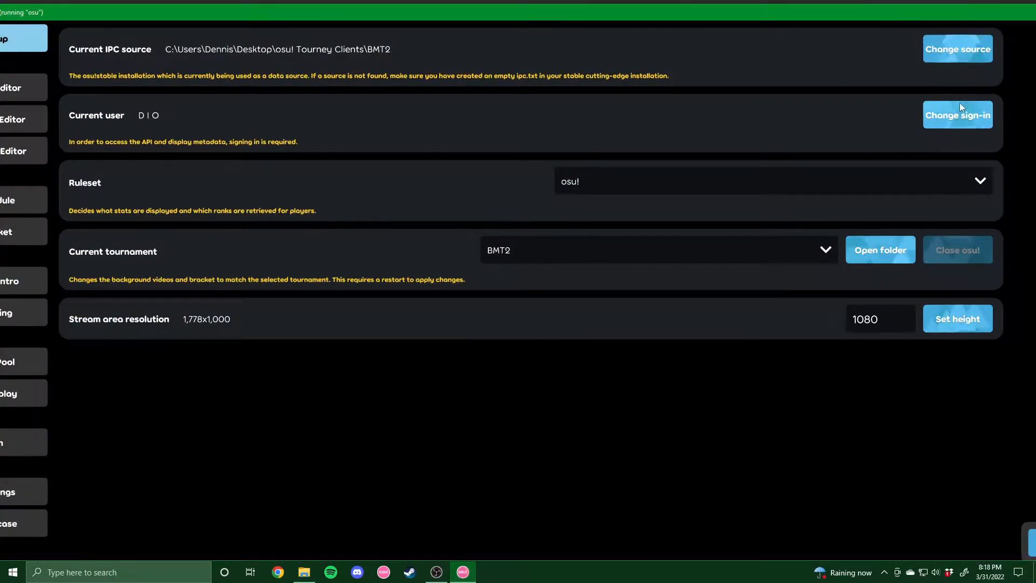
left_click(629, 178)
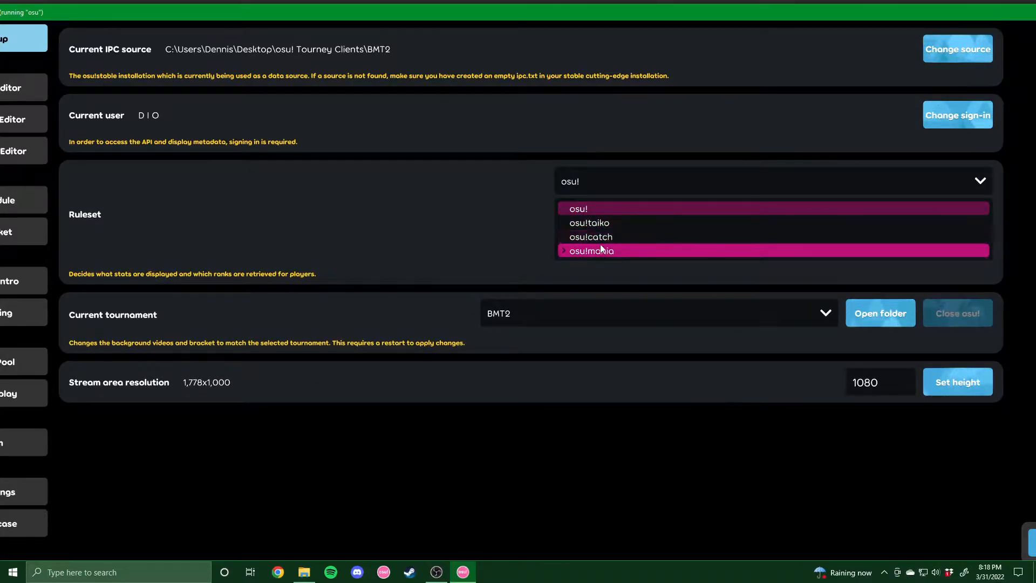
left_click(416, 215)
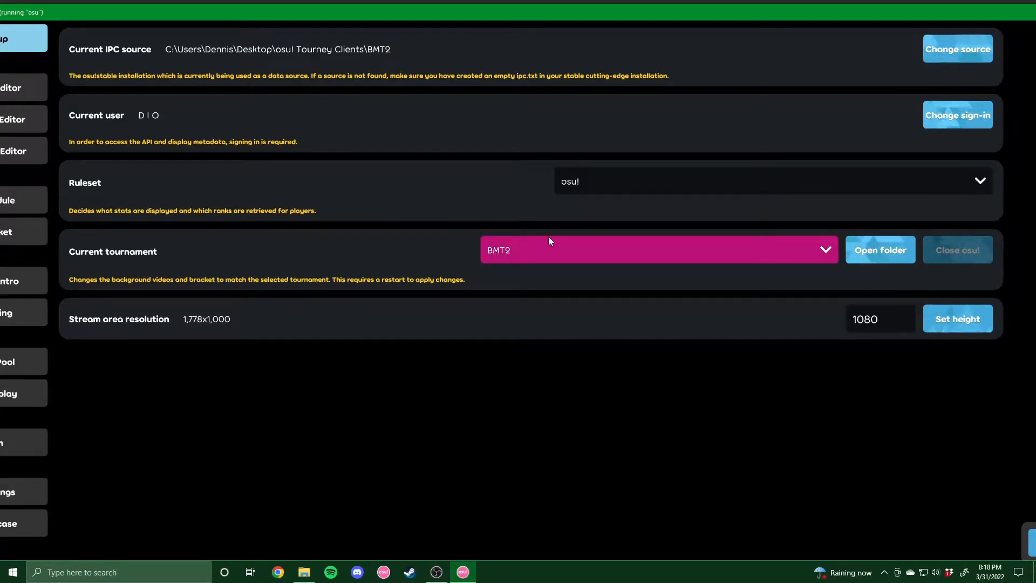
left_click(565, 249)
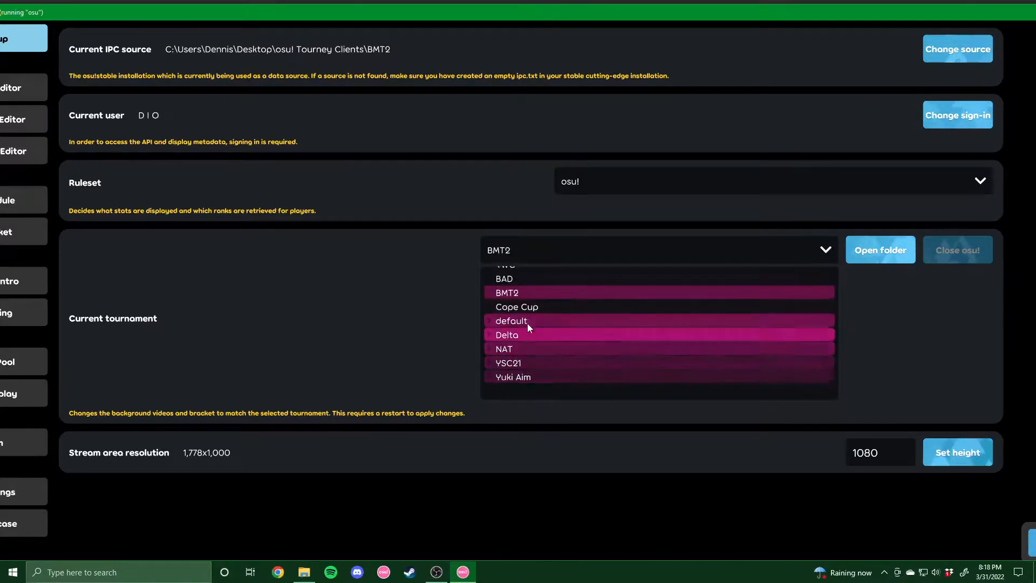
left_click(320, 282)
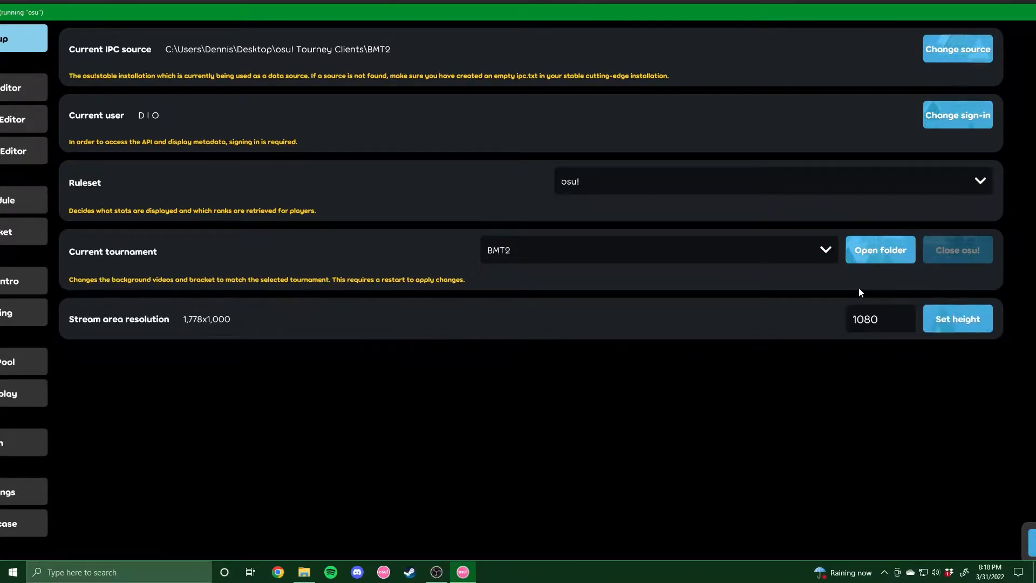
Open the current tournament's folder from the client, widen its window and browse up through osu to the tournaments folder
left_click(880, 250)
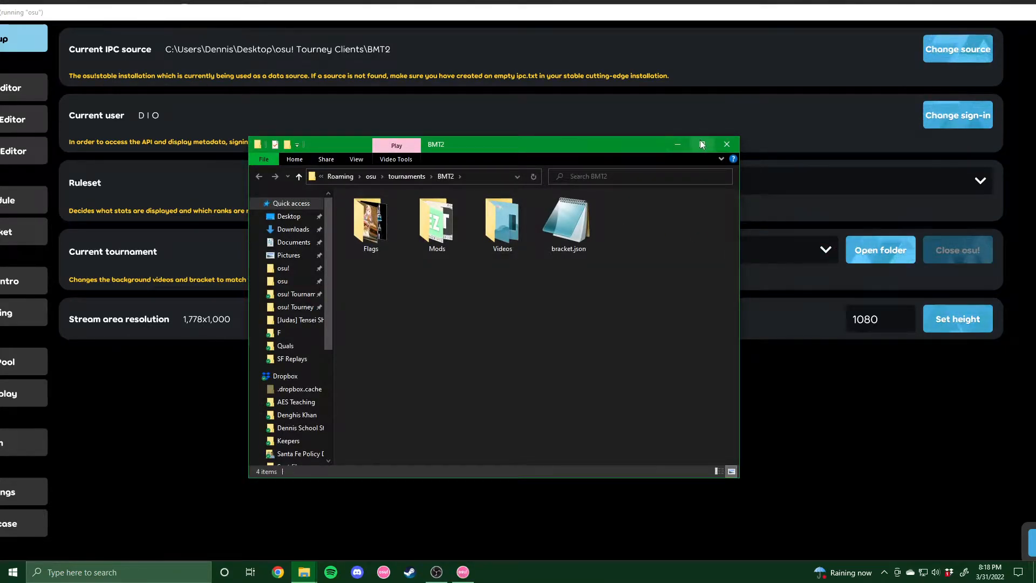
left_click_drag(739, 182, 804, 183)
left_click_drag(504, 143, 645, 100)
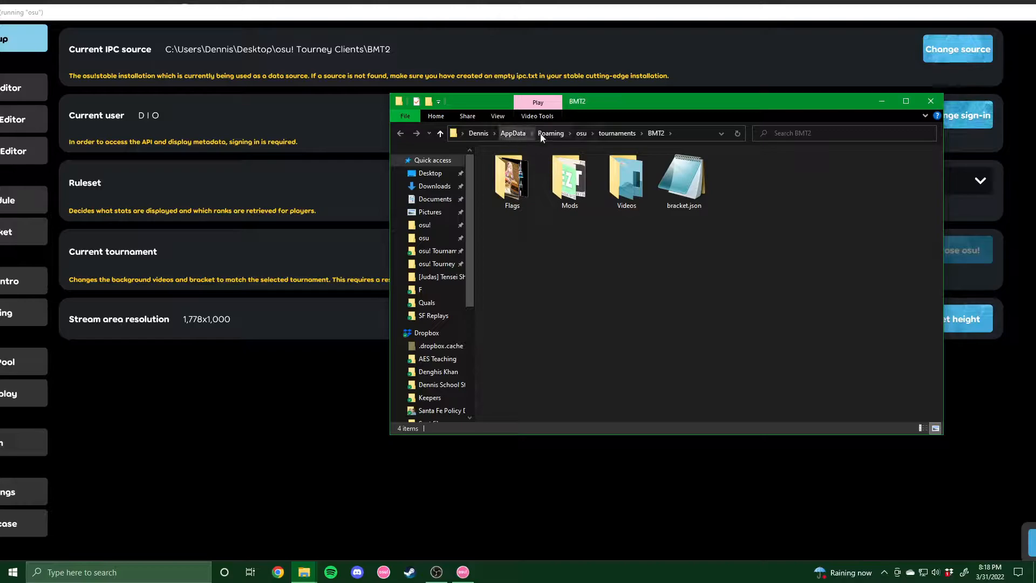
left_click(583, 132)
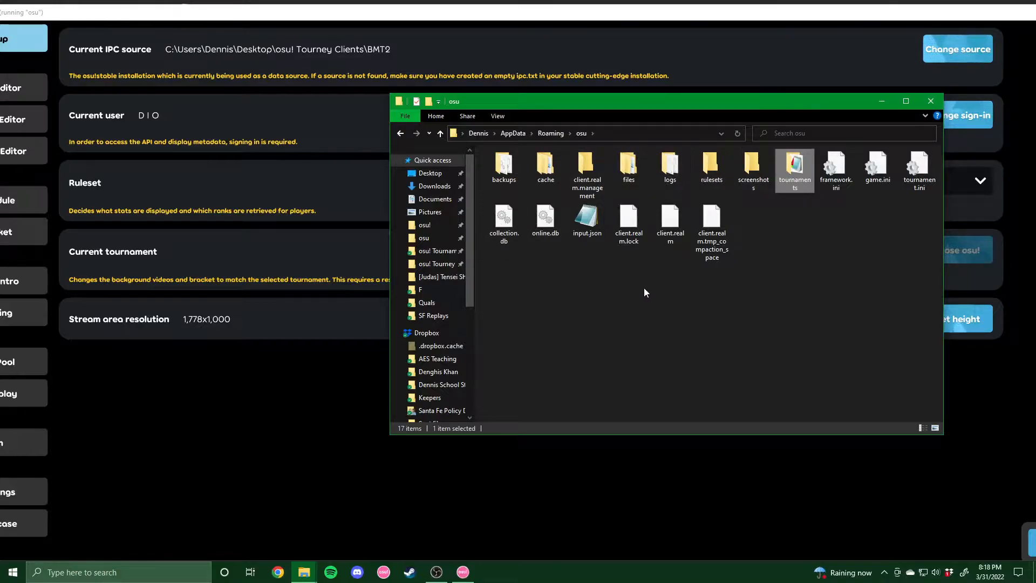
double_click(797, 170)
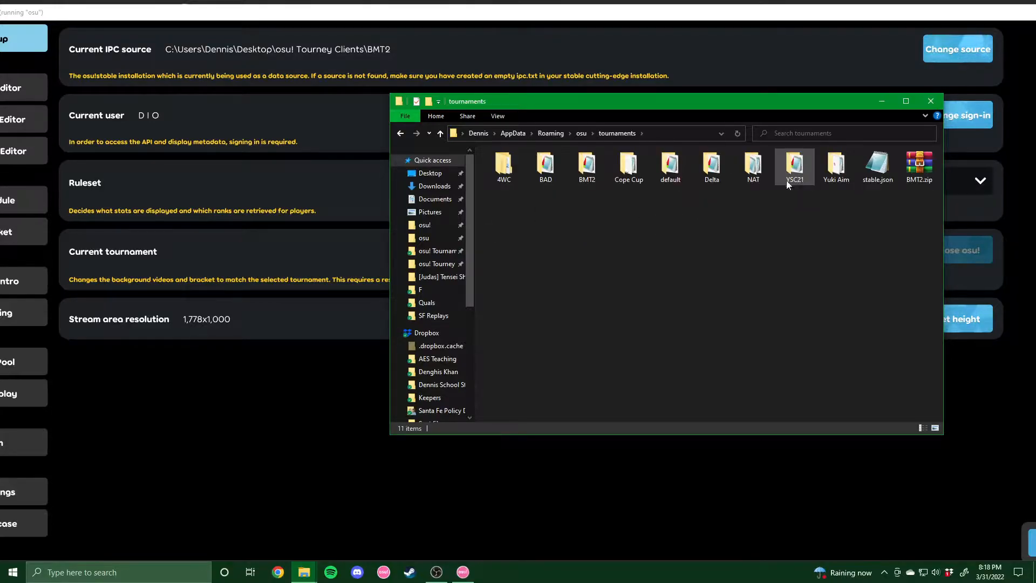
left_click(922, 174)
left_click(740, 225)
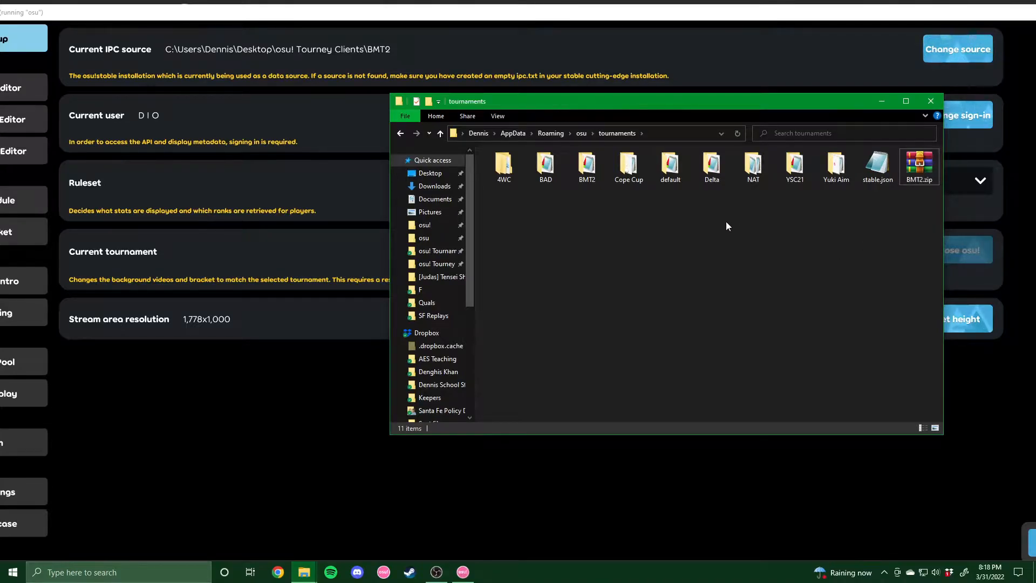
Open the Flags folder of the BMT2 tournament and compare its team images with the client's gameplay screen
mouse_move(589, 168)
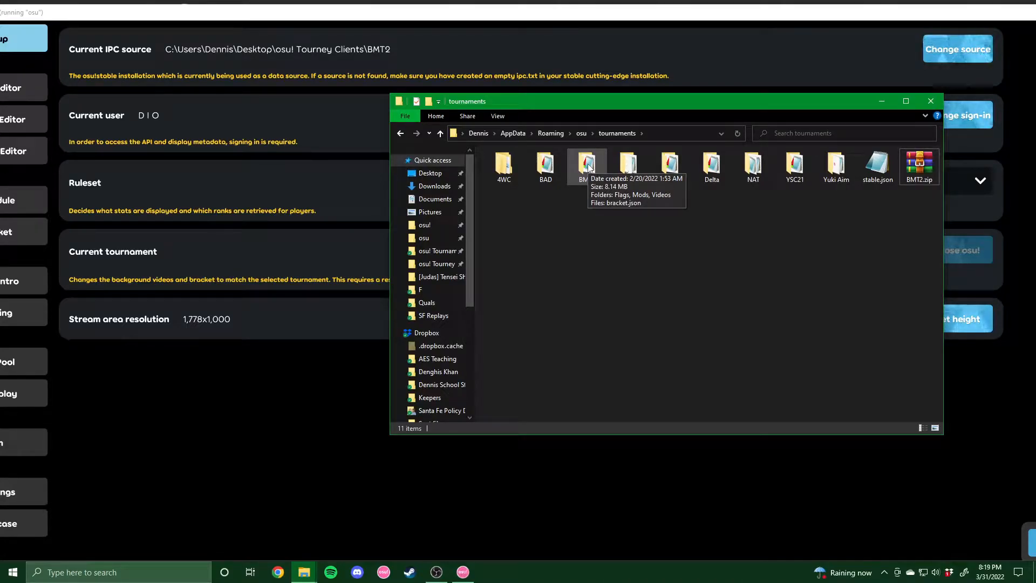
double_click(594, 170)
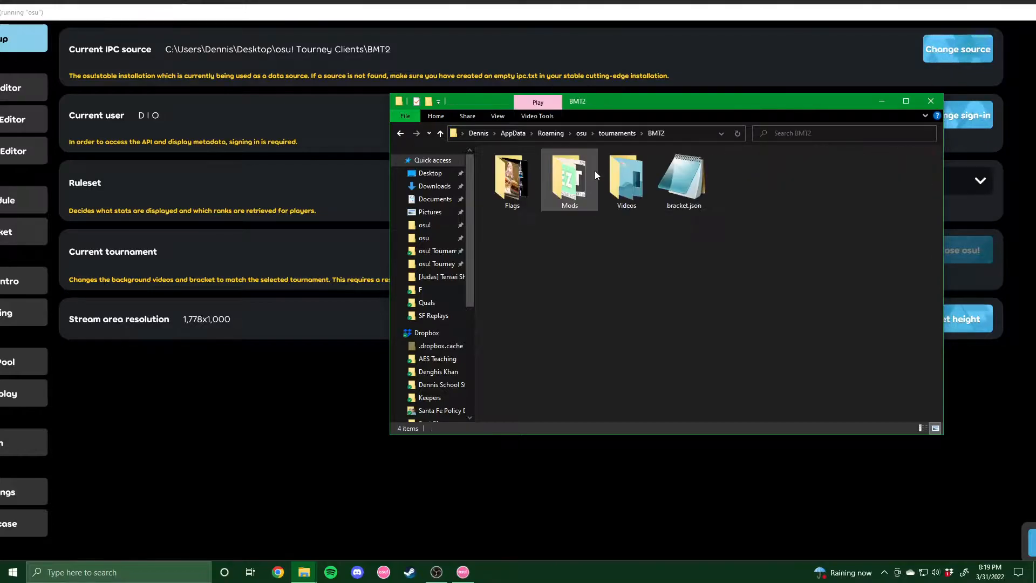
double_click(507, 192)
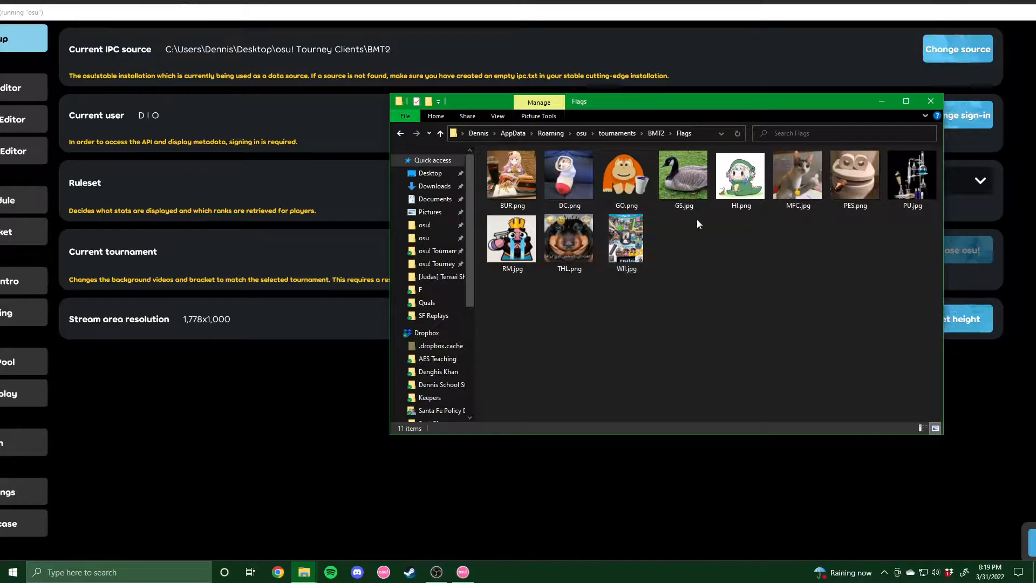
left_click(66, 225)
left_click(33, 382)
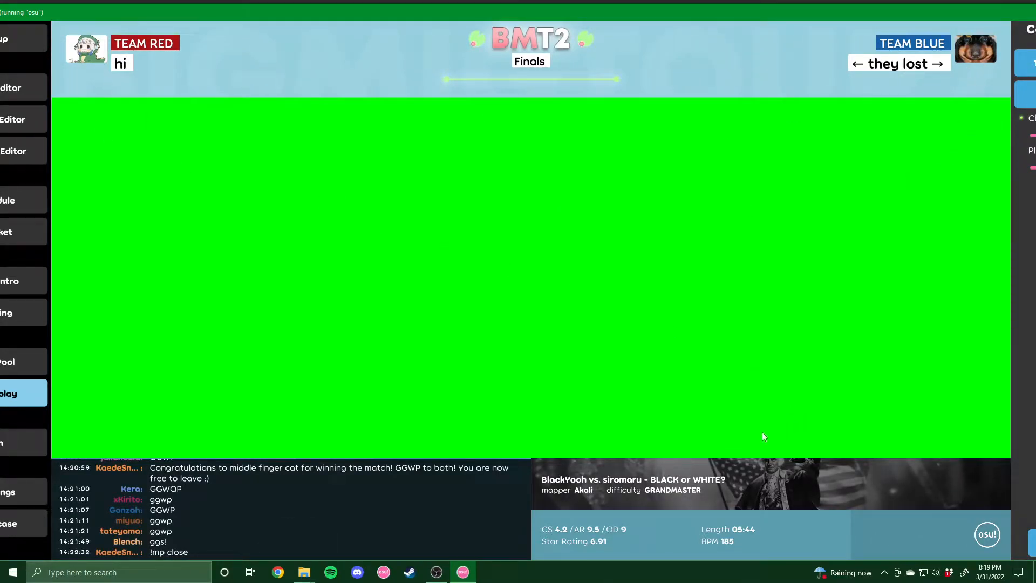
left_click(32, 40)
Open the BMT2 tournament's Mods folder and compare its icon images with the mod labels on the map pool screen
left_click(304, 572)
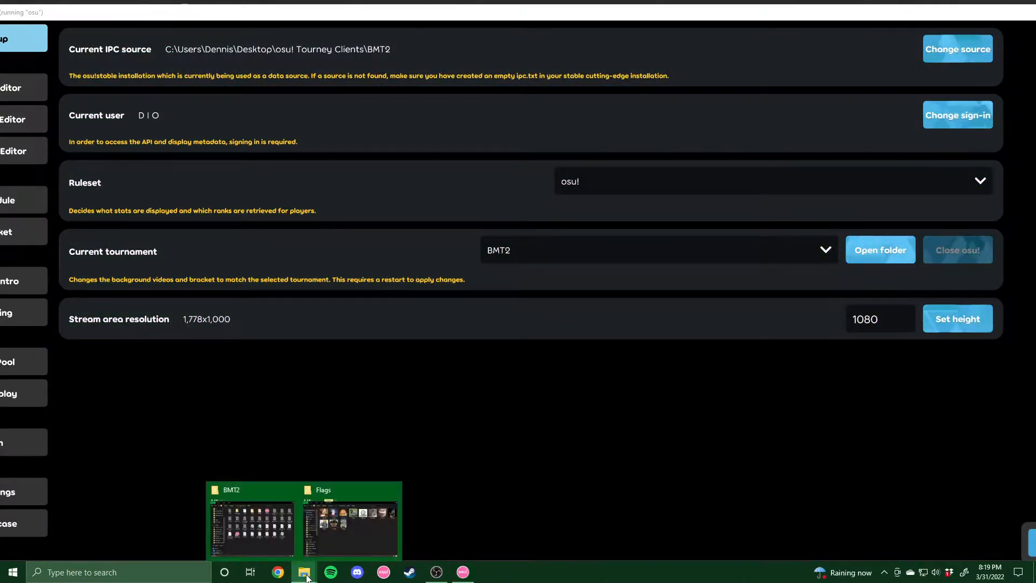
left_click(343, 522)
left_click(656, 133)
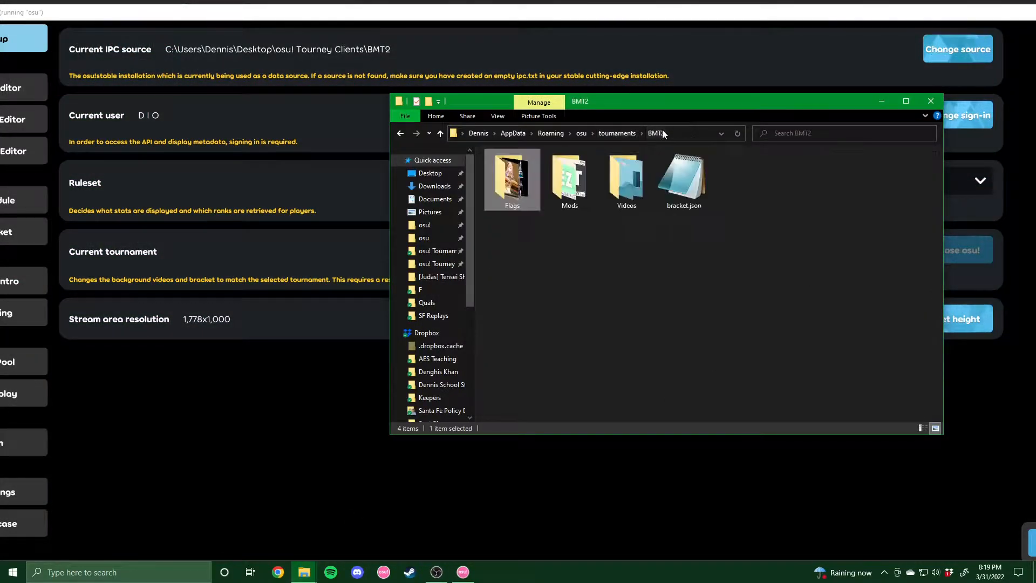
double_click(580, 194)
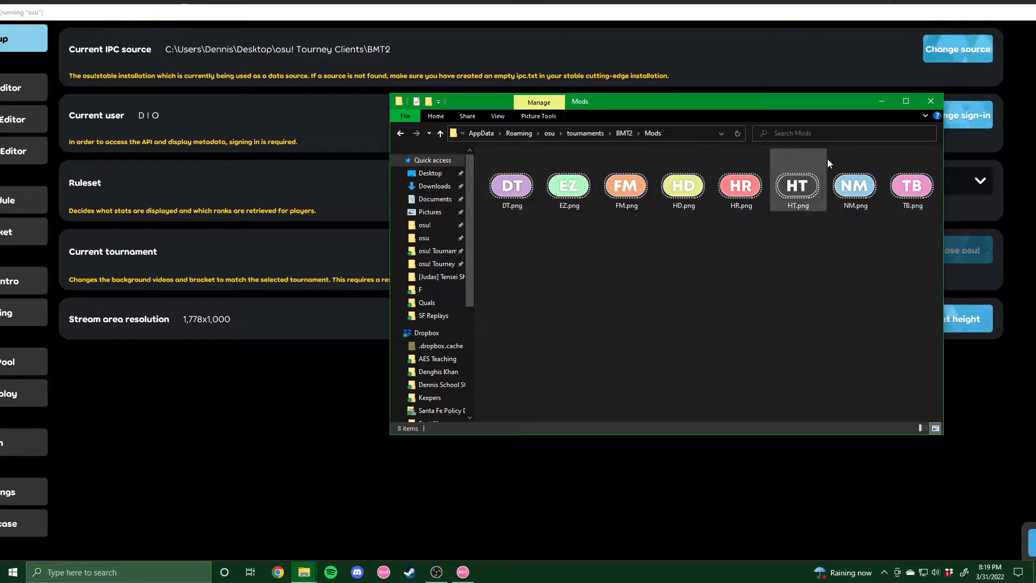
left_click(24, 363)
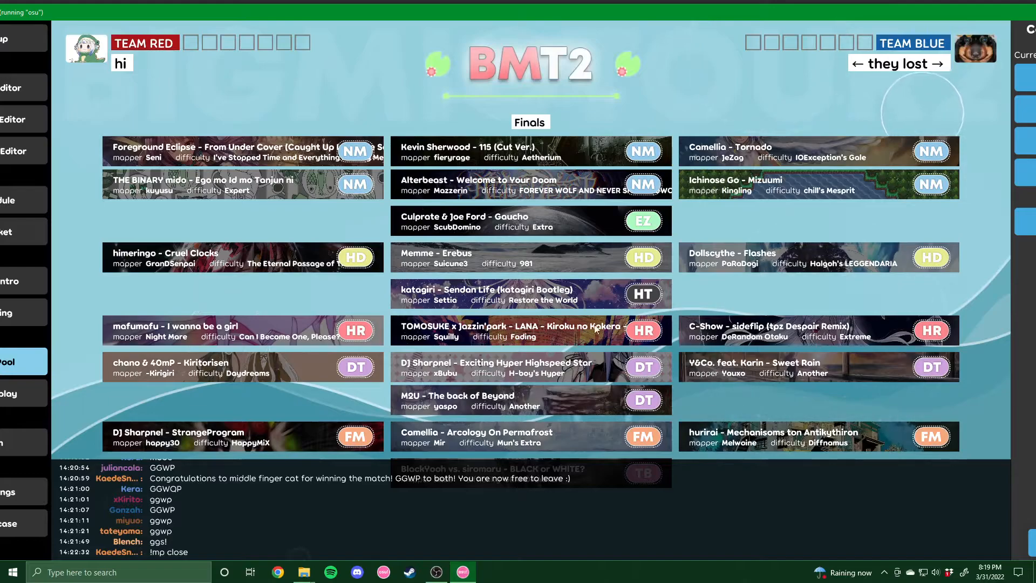
left_click(313, 573)
left_click(363, 519)
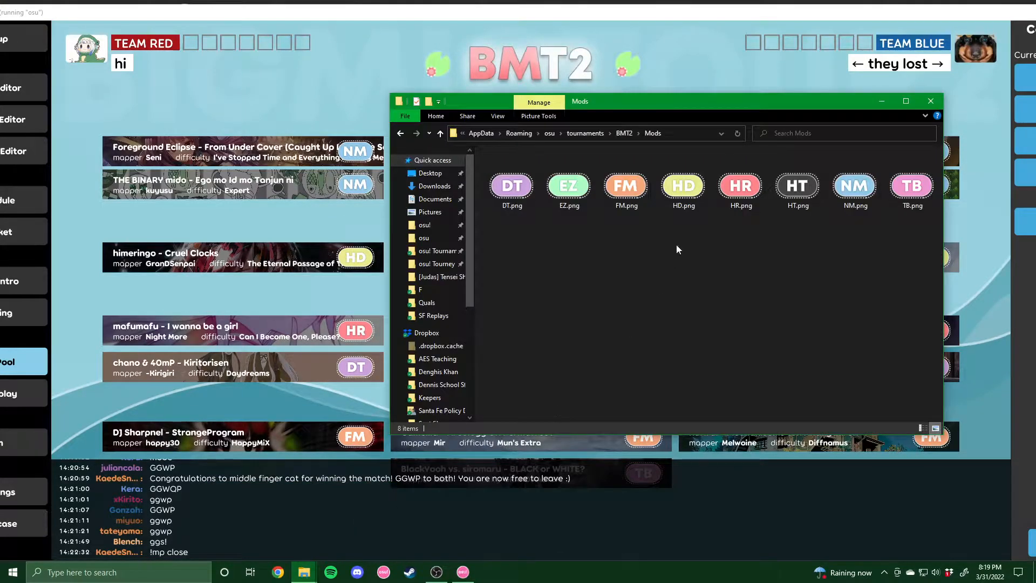
Compare the Mods folder's file names with the Mods field of the first Round of 16 beatmap in the round editor
left_click(624, 133)
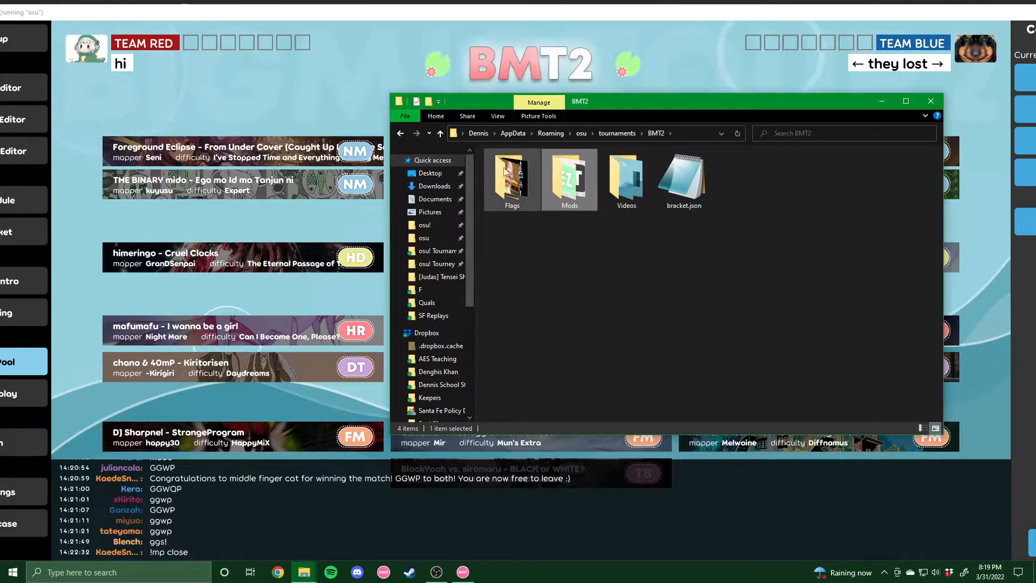
double_click(581, 189)
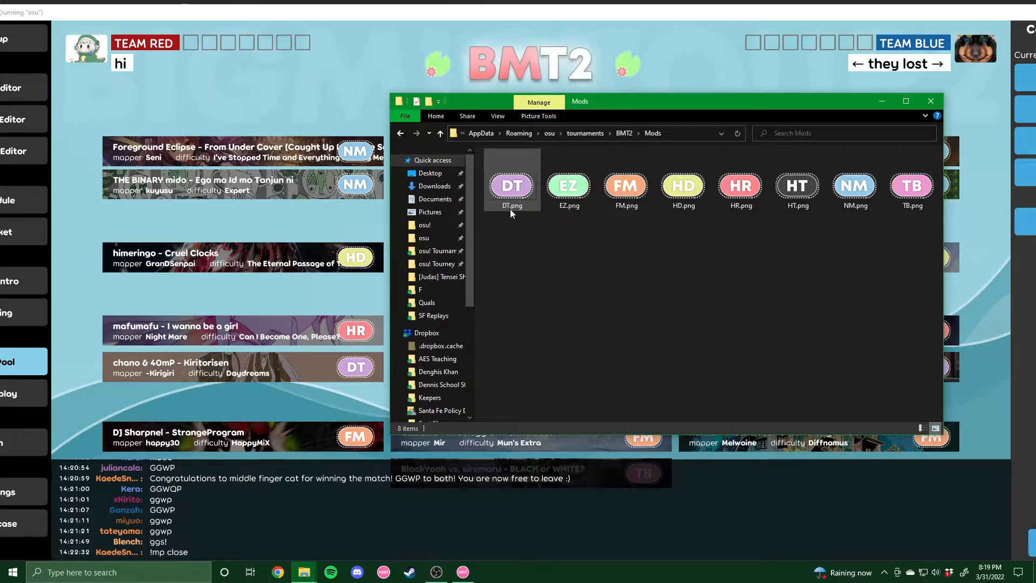
left_click(16, 125)
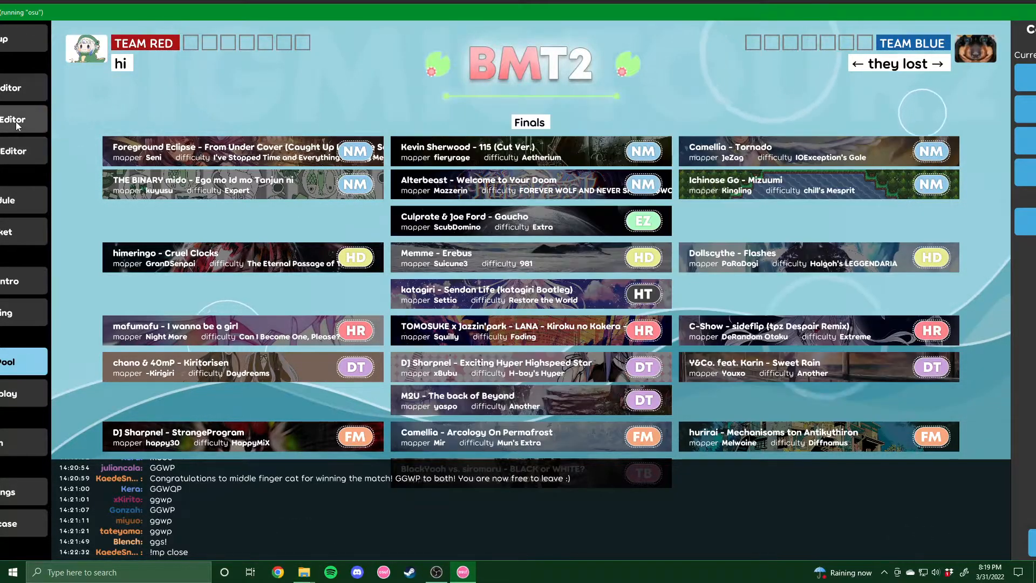
left_click(252, 160)
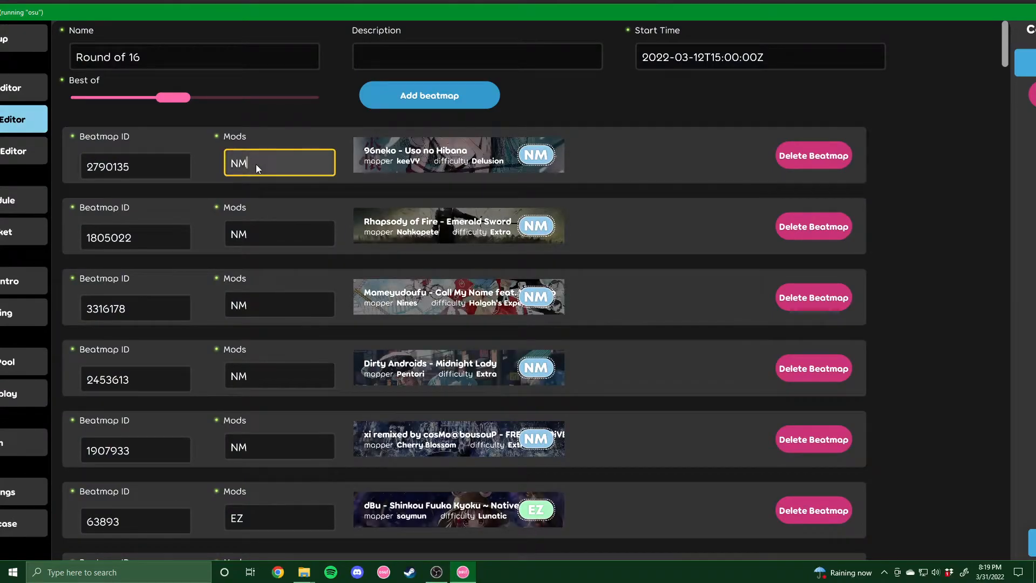
left_click(20, 46)
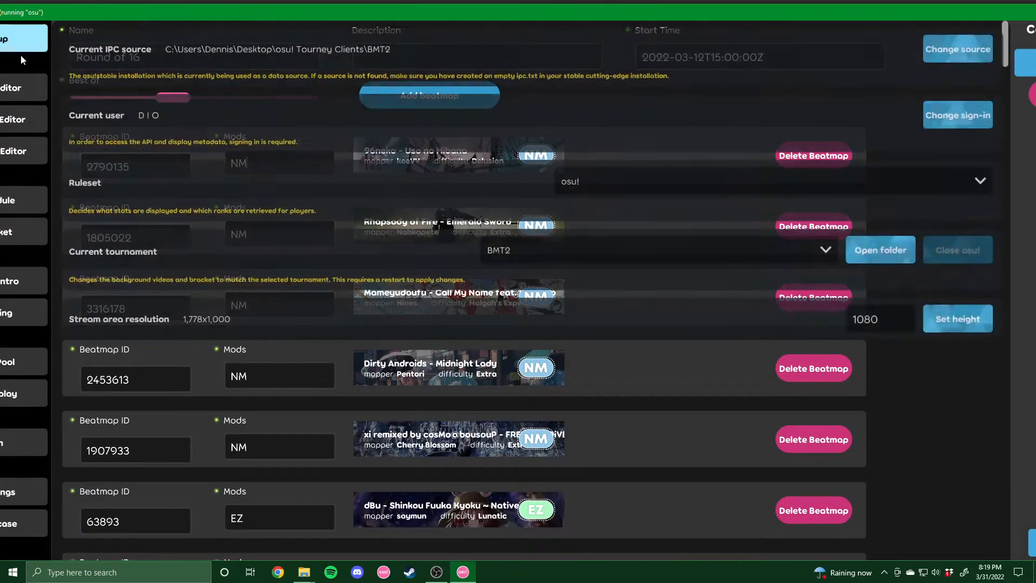
Return to the BMT2 tournament folder in File Explorer and open its Videos folder
left_click(364, 531)
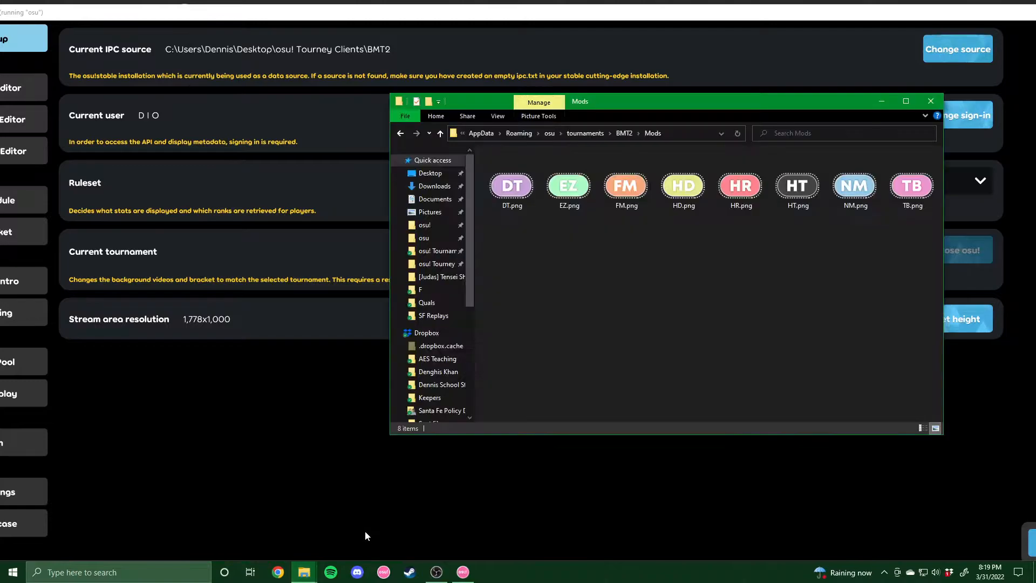
left_click(655, 133)
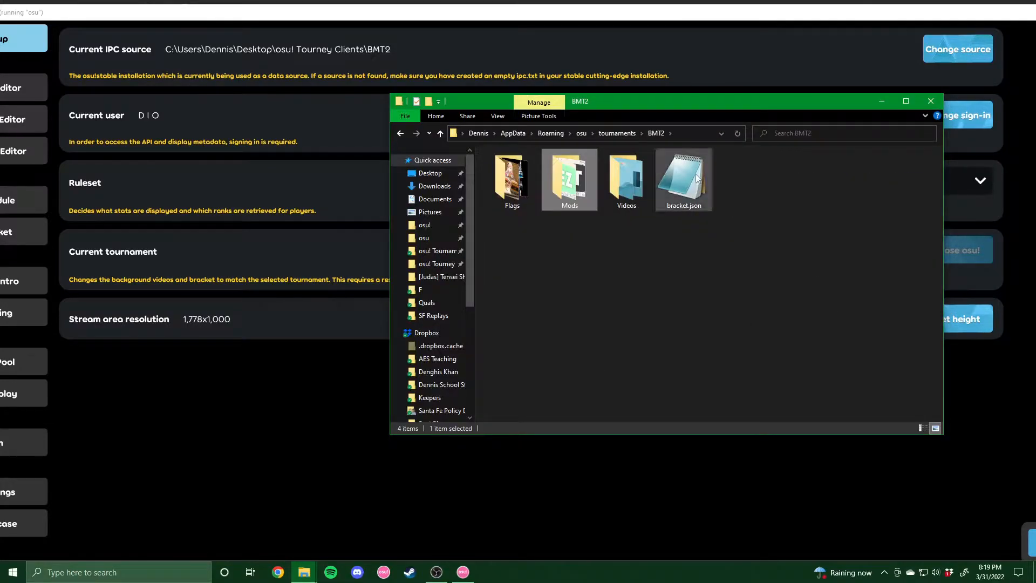
double_click(623, 183)
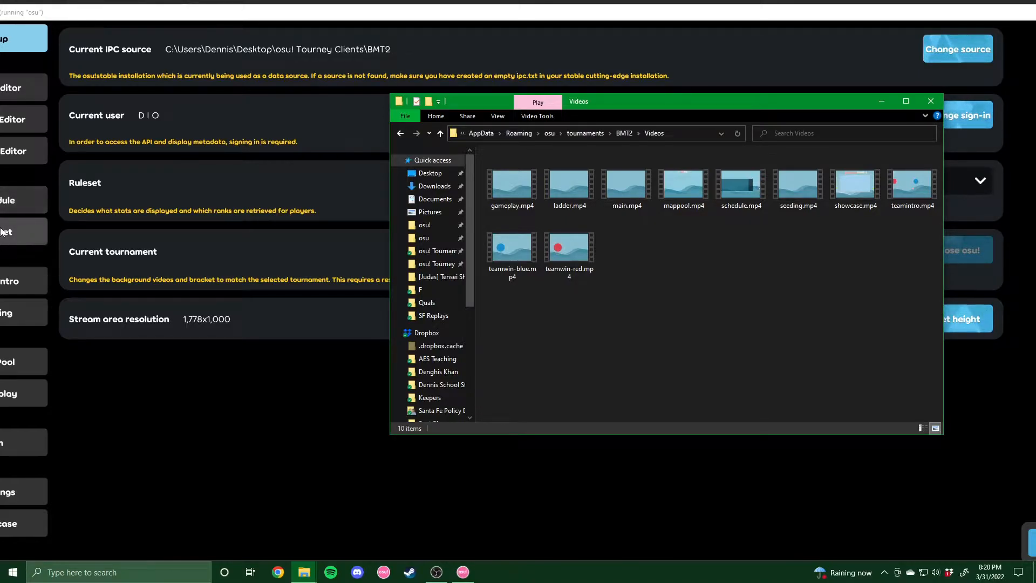
View the client's schedule screen, switching the current match to WII vs BUR and back to HI vs TL
left_click(23, 198)
left_click(22, 198)
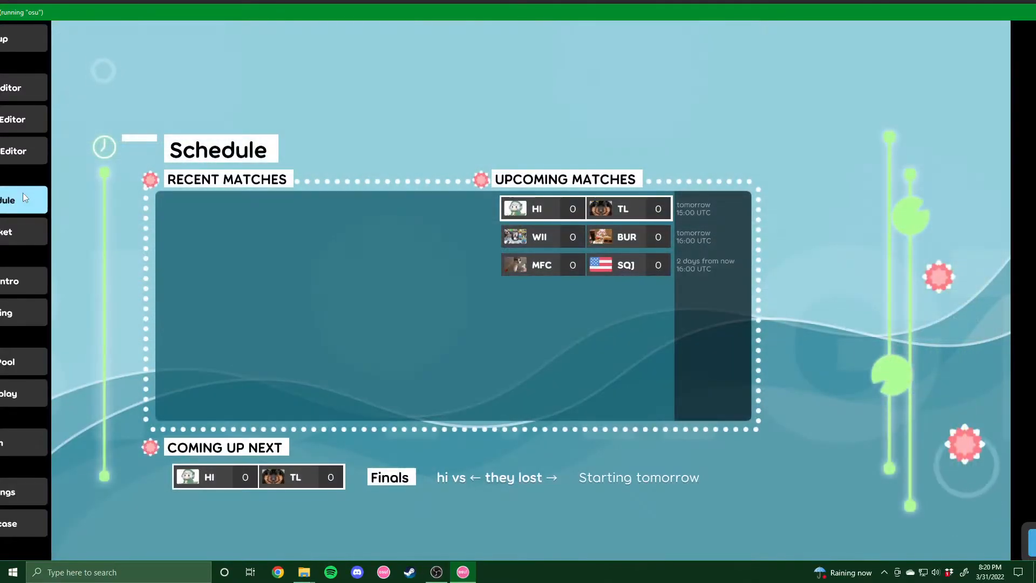
left_click(539, 237)
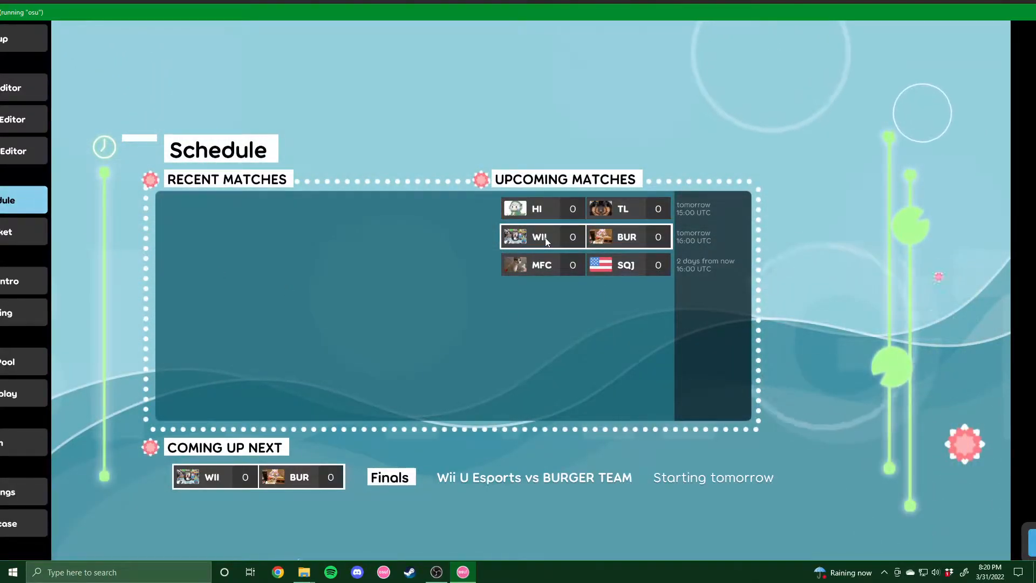
left_click(551, 210)
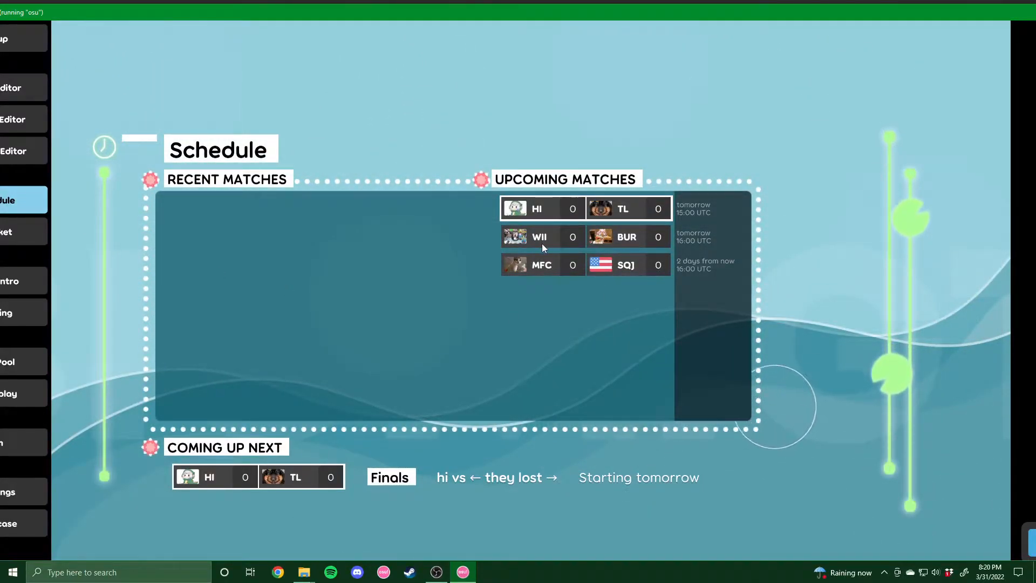
Switch the schedule's current match between WII vs BUR and MFC vs SQJ, leaving MFC vs SQJ selected
left_click(541, 241)
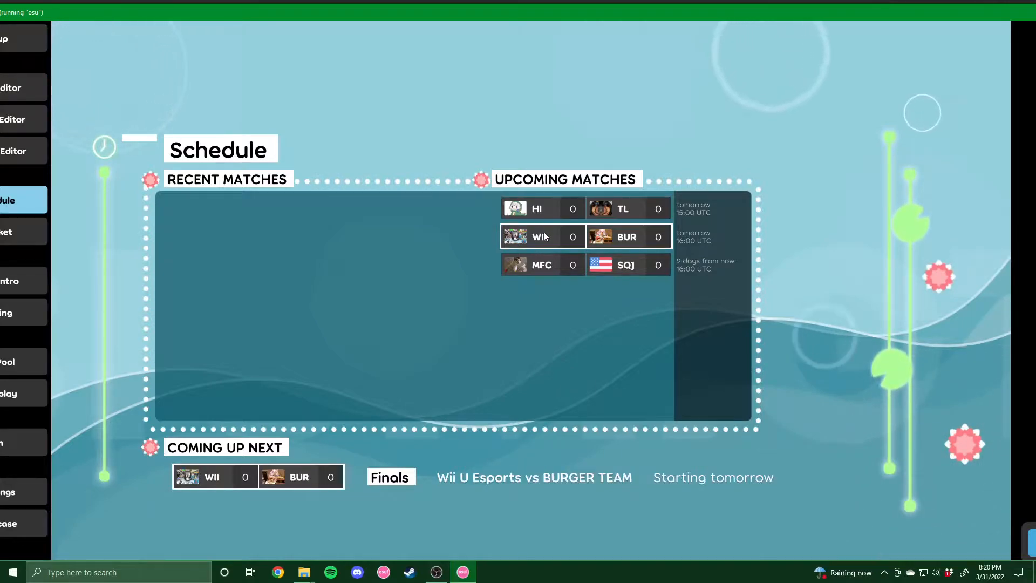
left_click(531, 265)
left_click(555, 235)
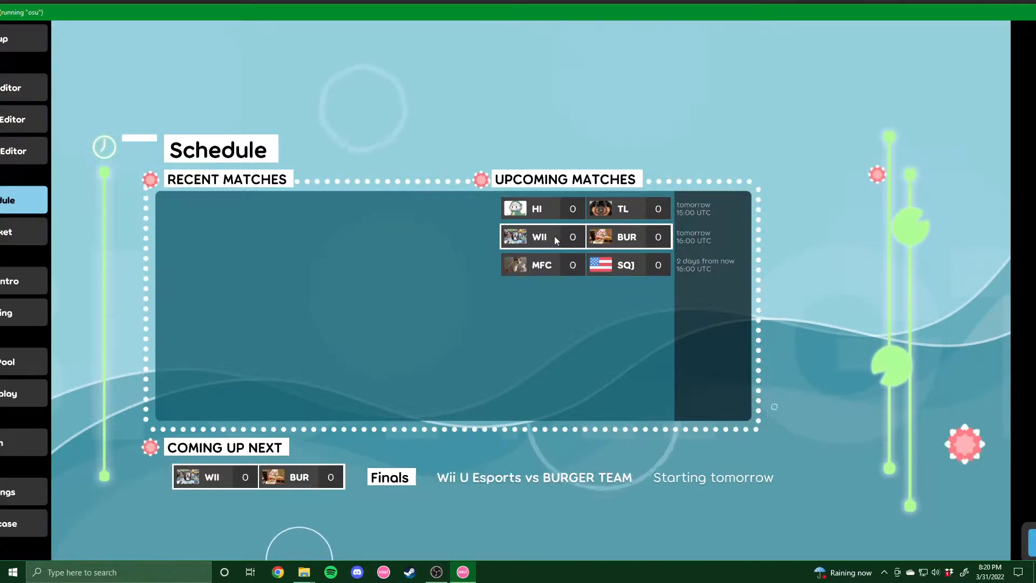
left_click(540, 268)
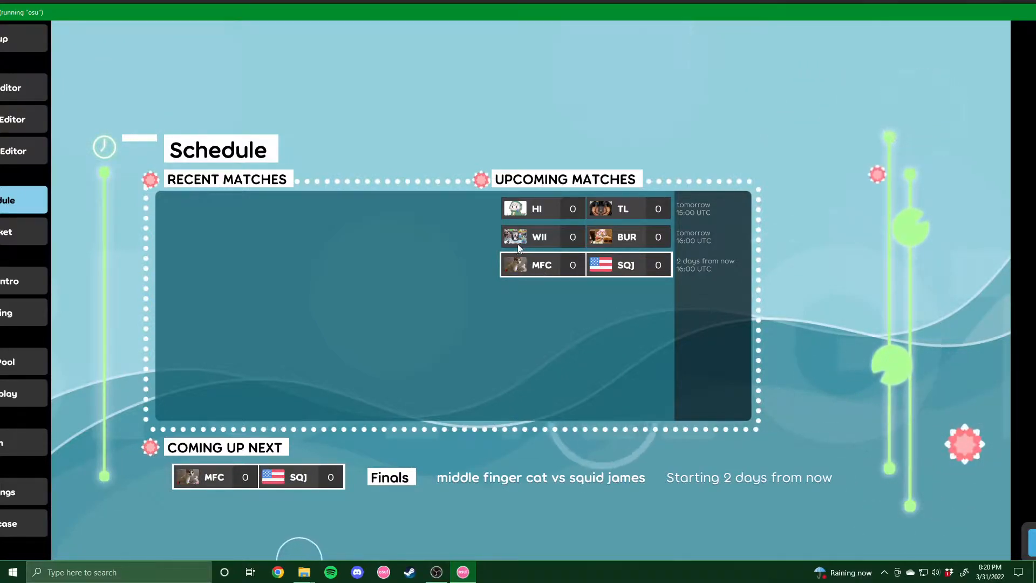
Examine the bracket screen from the Round of 16 through the Grand Finals, including the losers bracket
left_click(22, 232)
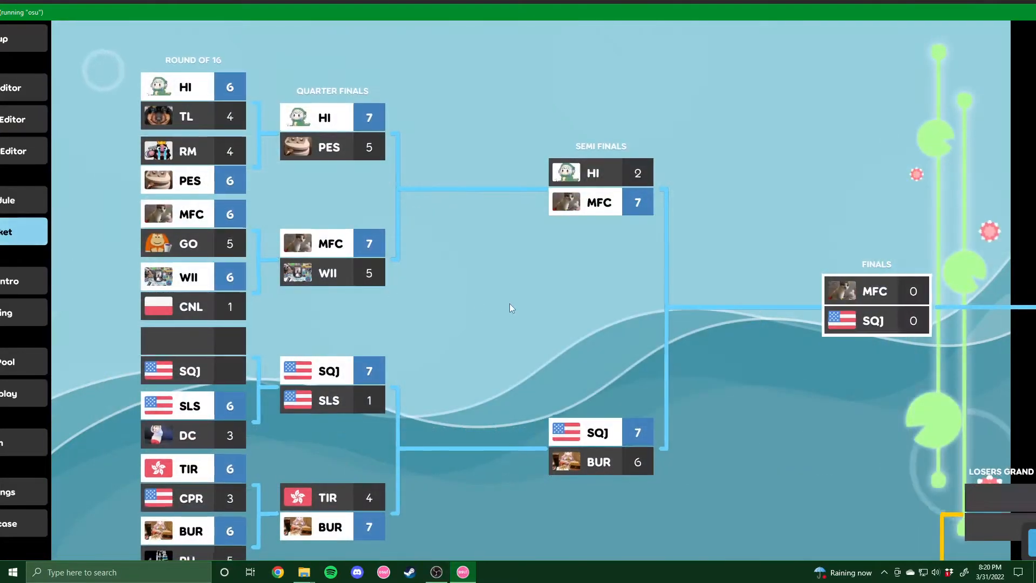
scroll(519, 294, "down", 5)
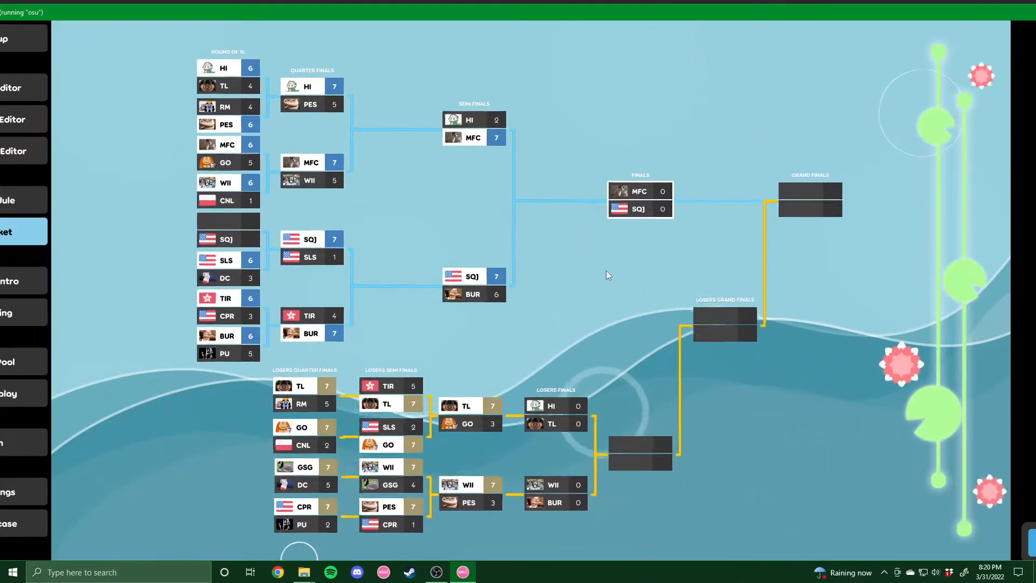
left_click_drag(603, 270, 621, 271)
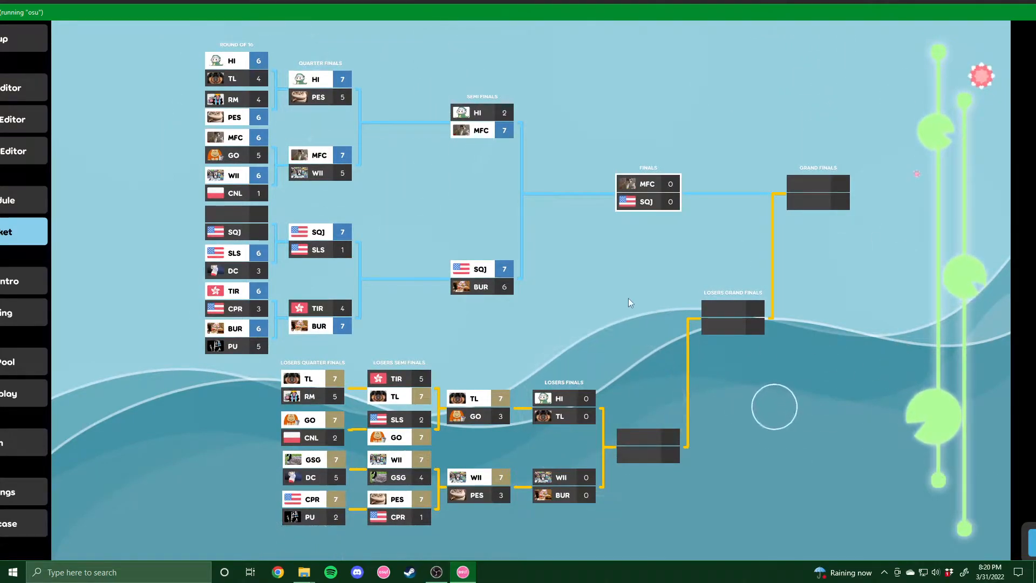
scroll(536, 276, "up", 5)
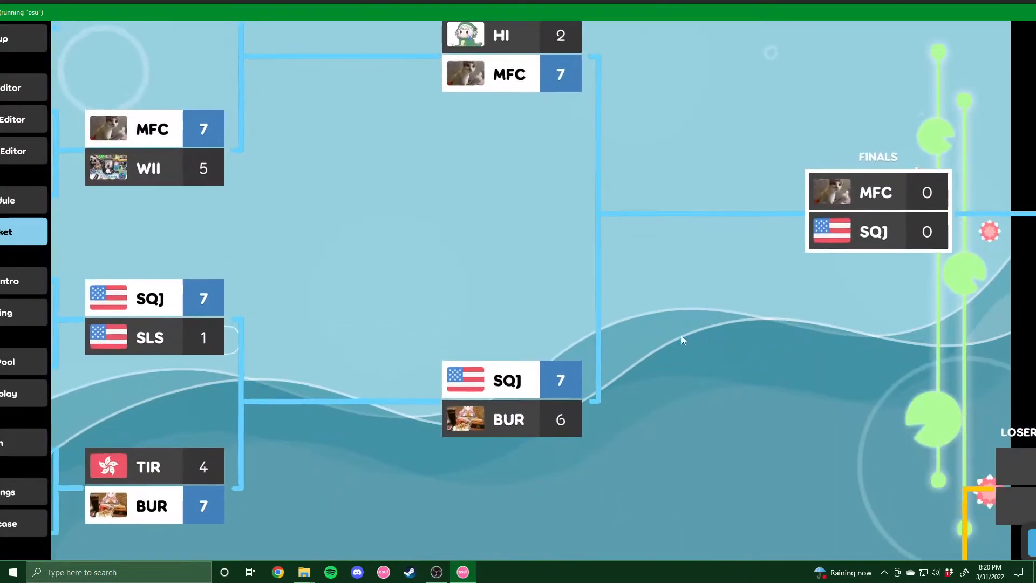
scroll(410, 379, "down", 5)
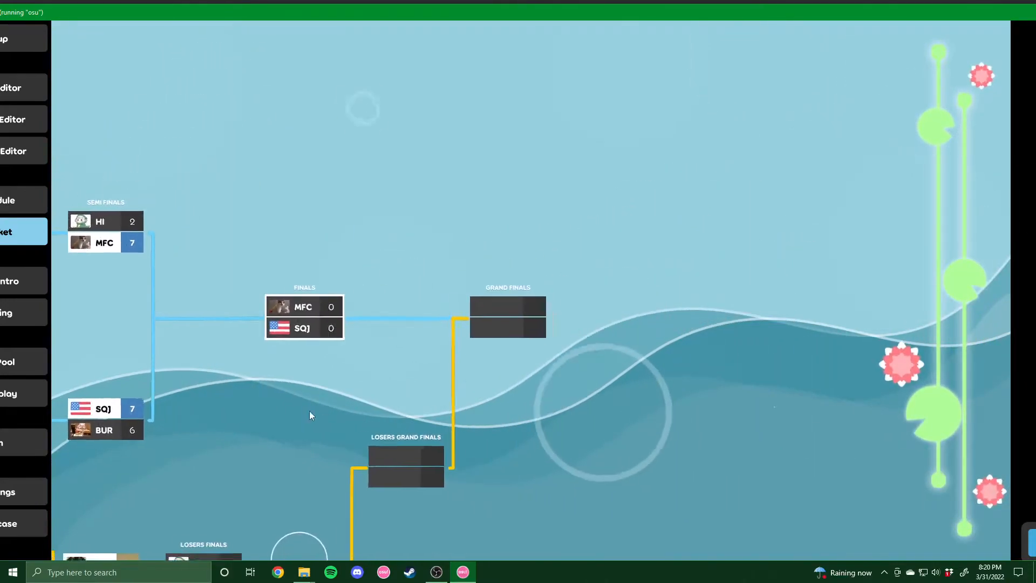
left_click_drag(568, 274, 663, 286)
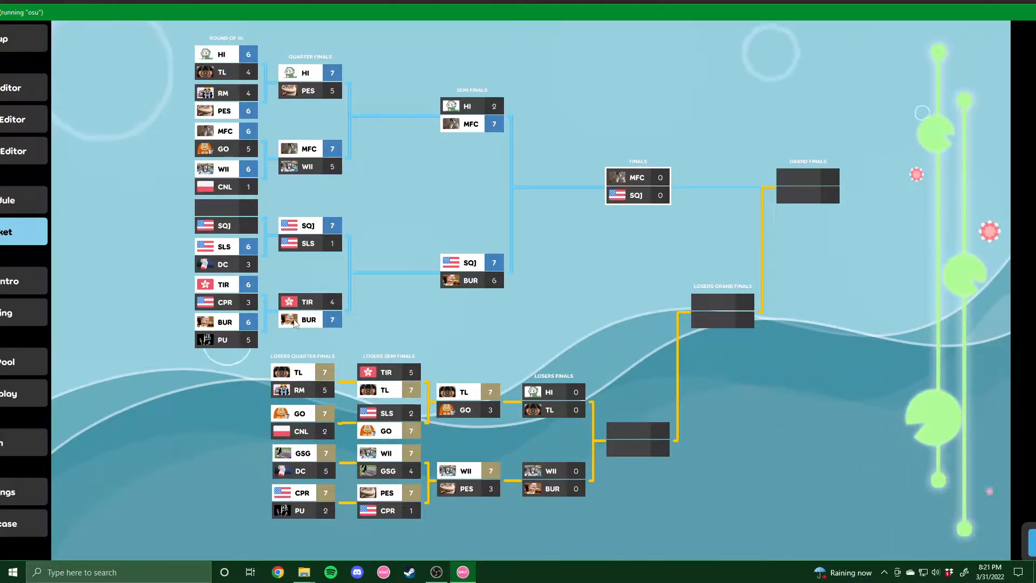
View the team intro, seeding, map pool and gameplay screens for the MFC vs SQJ Finals match
left_click(26, 280)
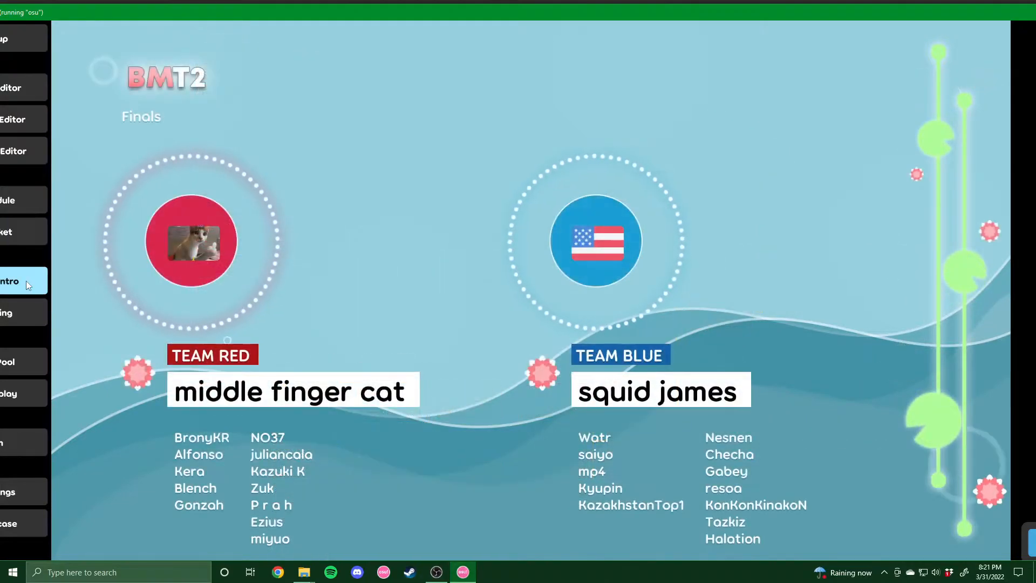
left_click(37, 311)
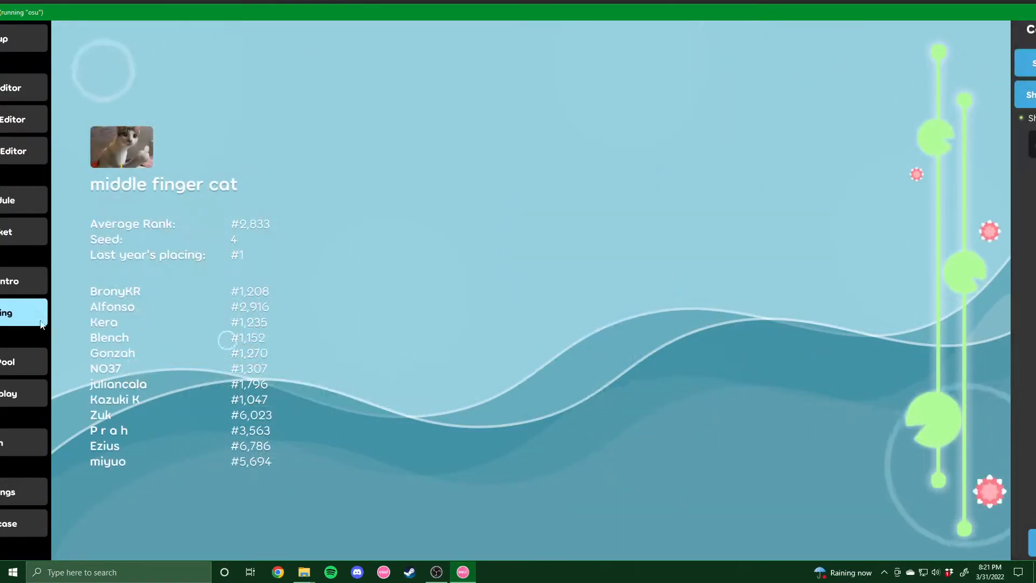
left_click(35, 357)
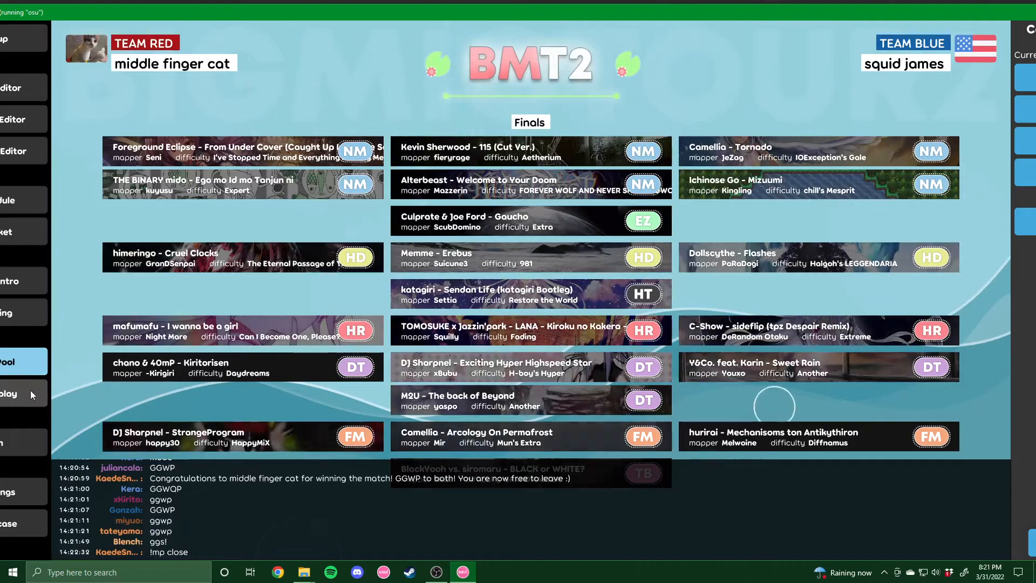
left_click(30, 390)
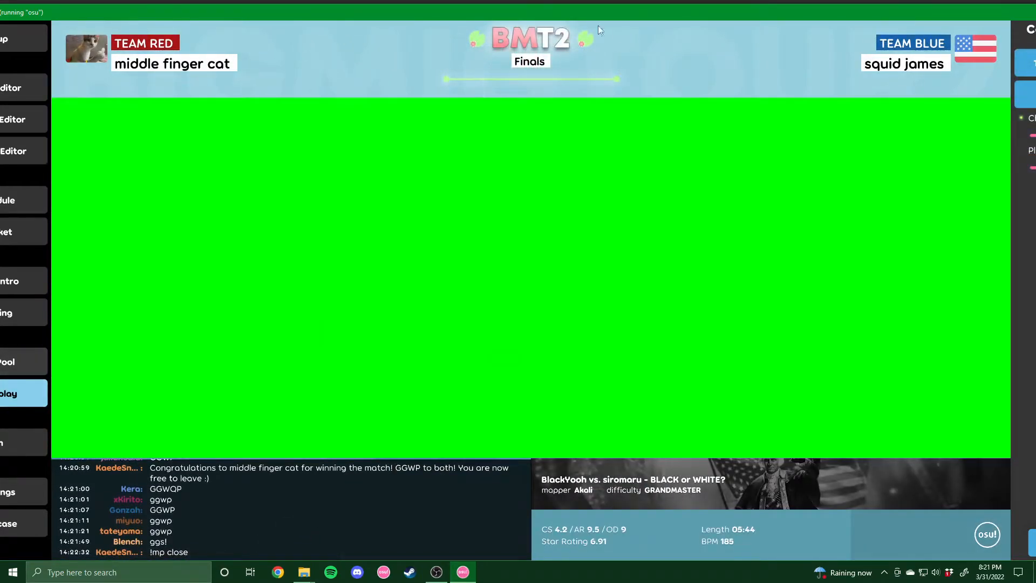
Alternate between the map pool and gameplay screens to compare their header artwork and layout
left_click(31, 361)
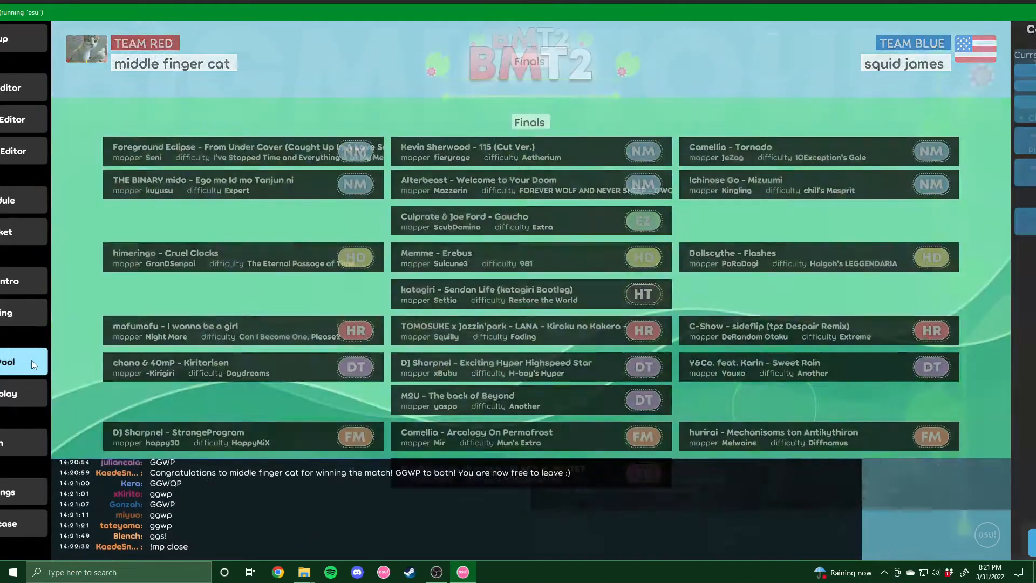
left_click(26, 394)
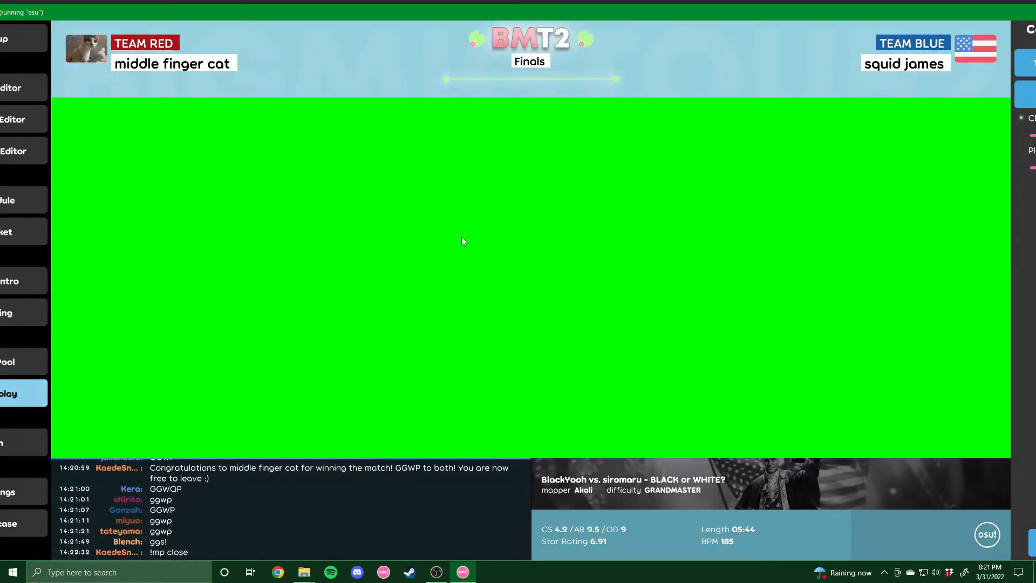
left_click_drag(397, 14, 397, 11)
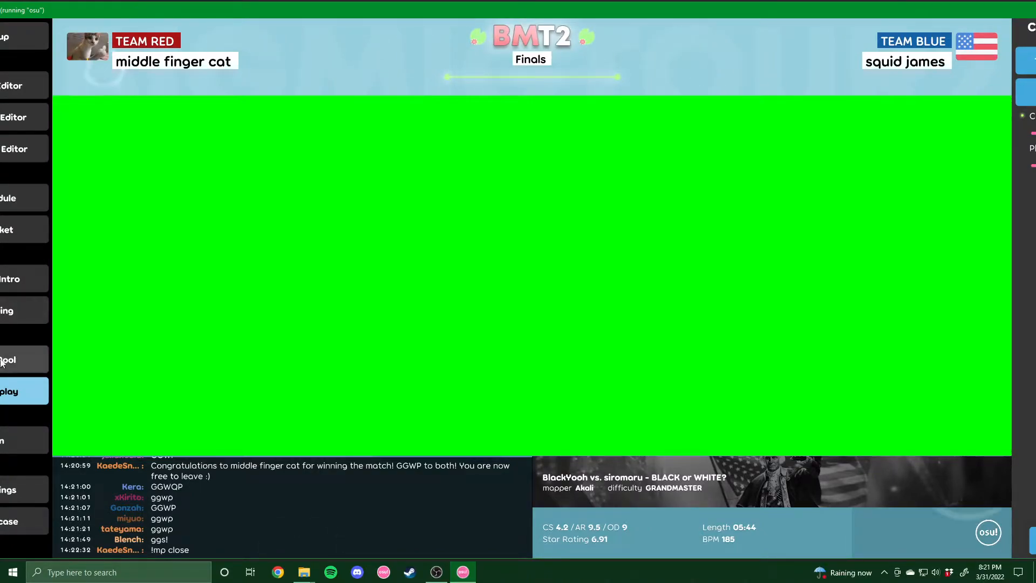
left_click(21, 357)
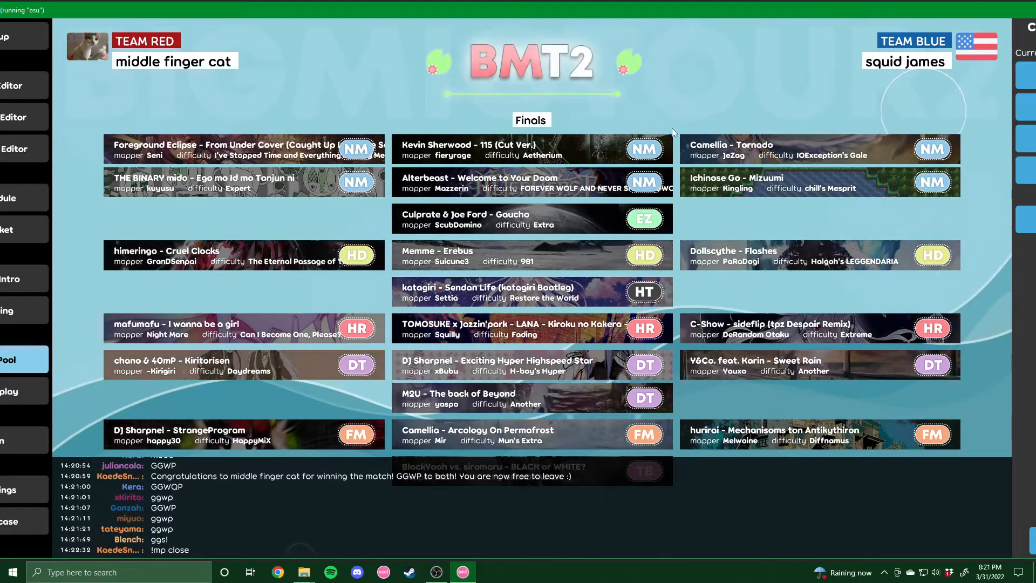
left_click(29, 390)
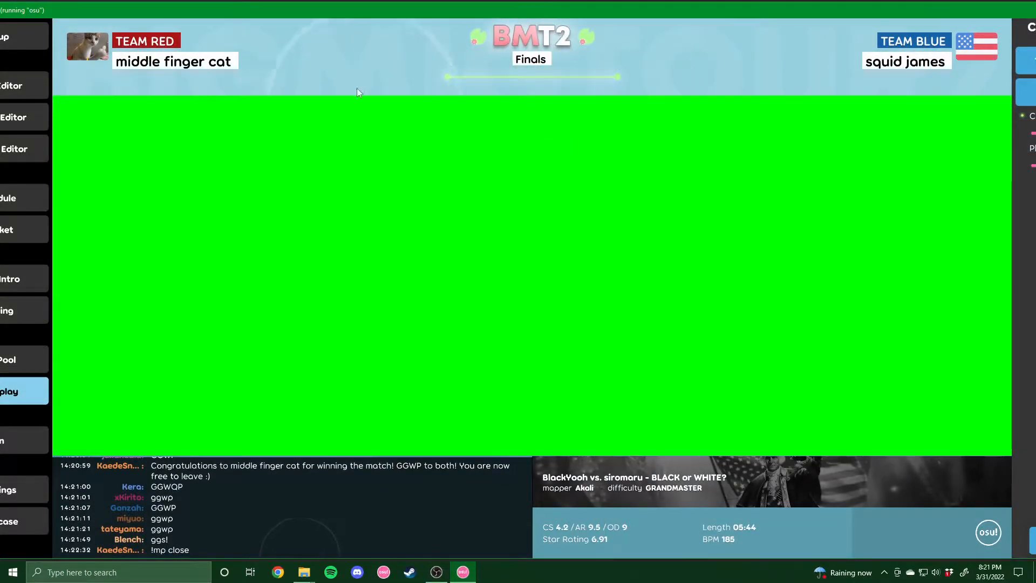
View the team win, drawings and showcase screens of the tournament client
left_click(34, 441)
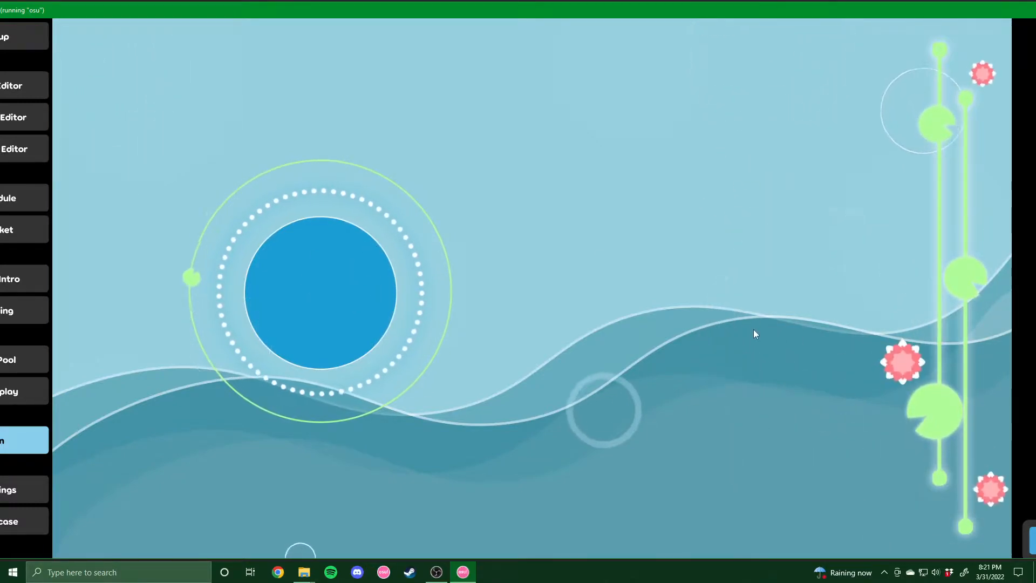
left_click(27, 488)
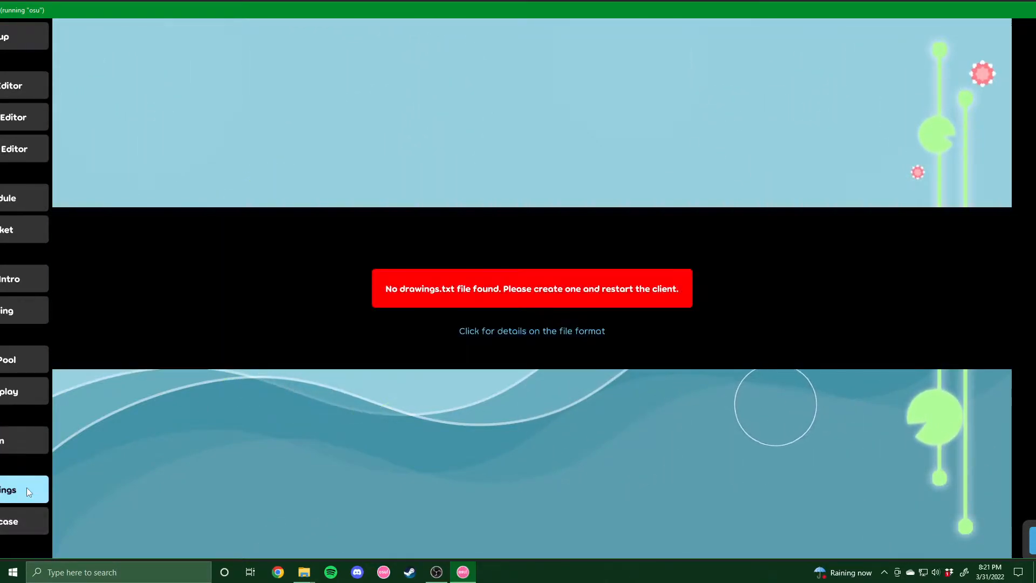
left_click(17, 517)
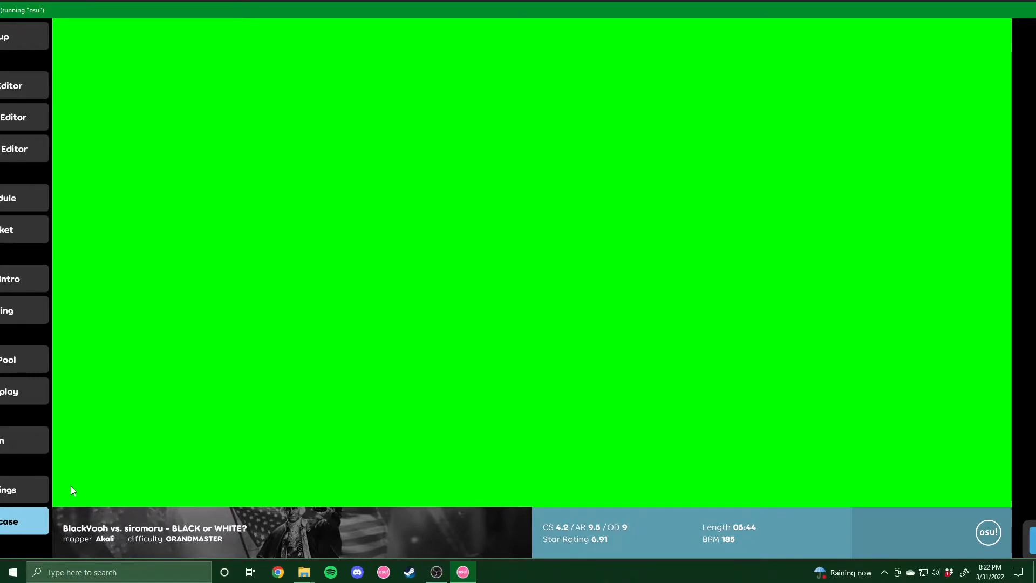
Return to the client's setup screen and select bracket.json in the BMT2 tournament folder in File Explorer
left_click(22, 195)
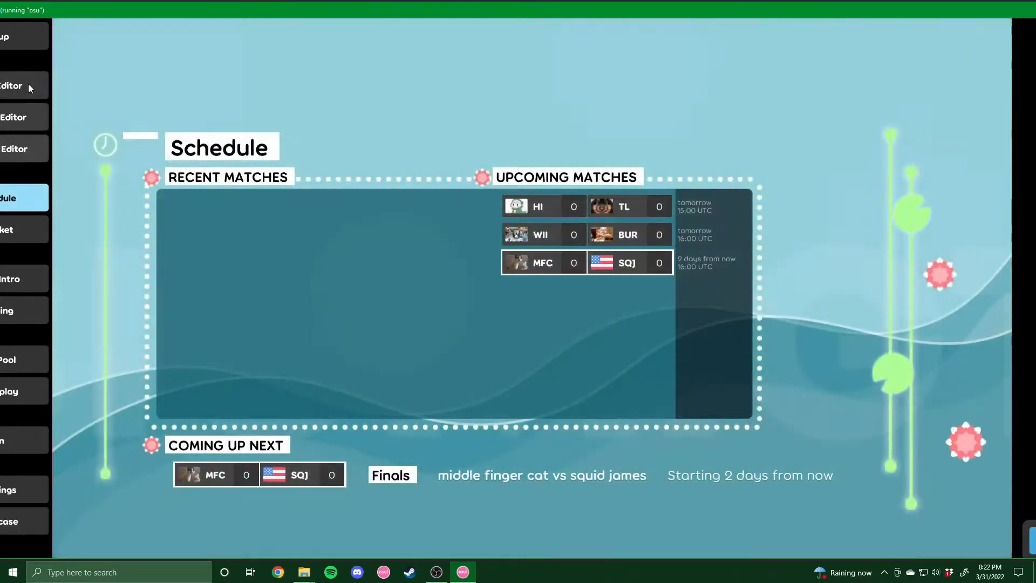
left_click(29, 87)
left_click(4, 43)
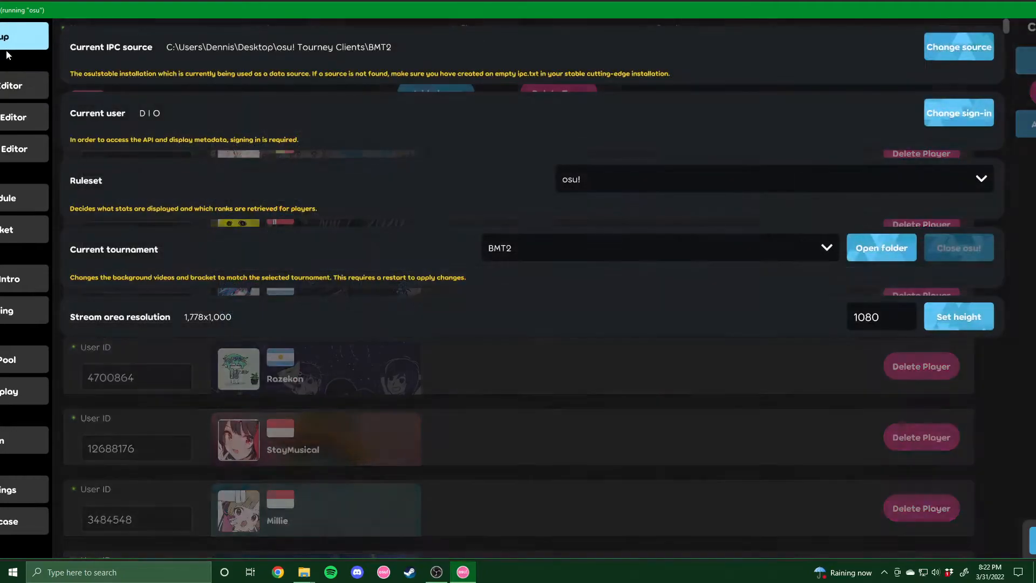
left_click(304, 572)
left_click(381, 506)
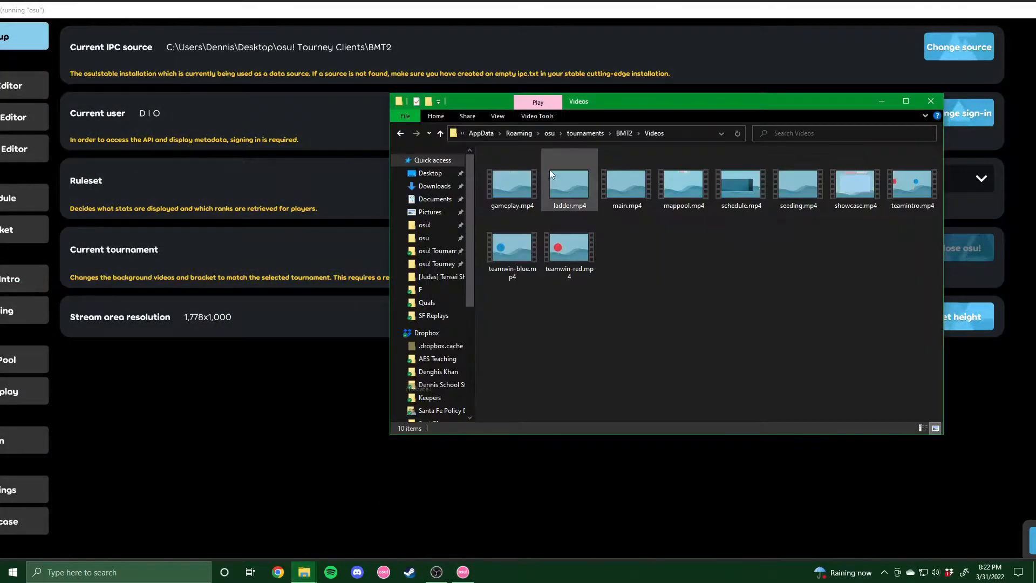
left_click(656, 132)
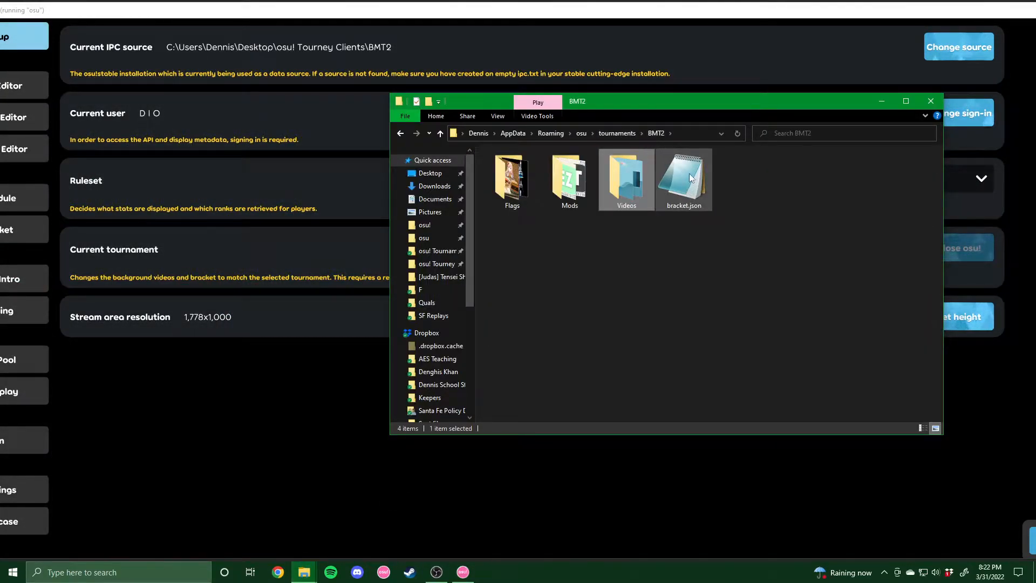
left_click(697, 191)
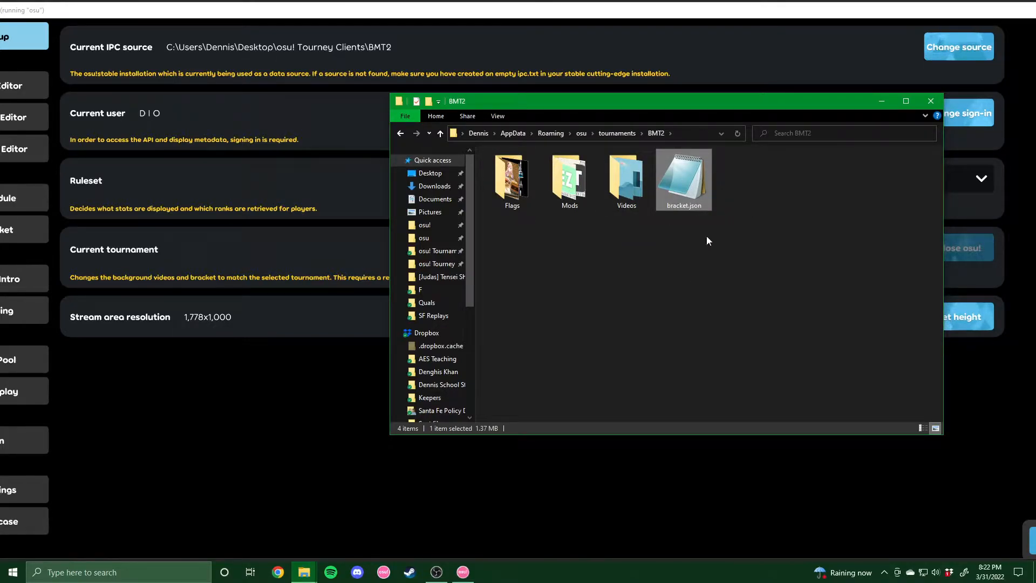
Review the schedule, bracket and map pool screens in the client as examples of the tournament's bracket data
left_click(23, 210)
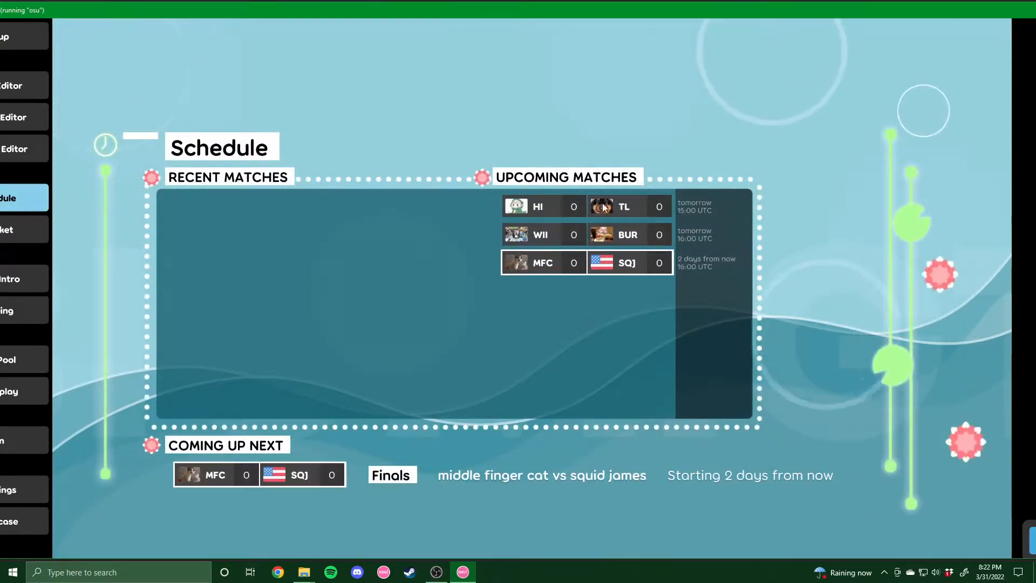
left_click(22, 224)
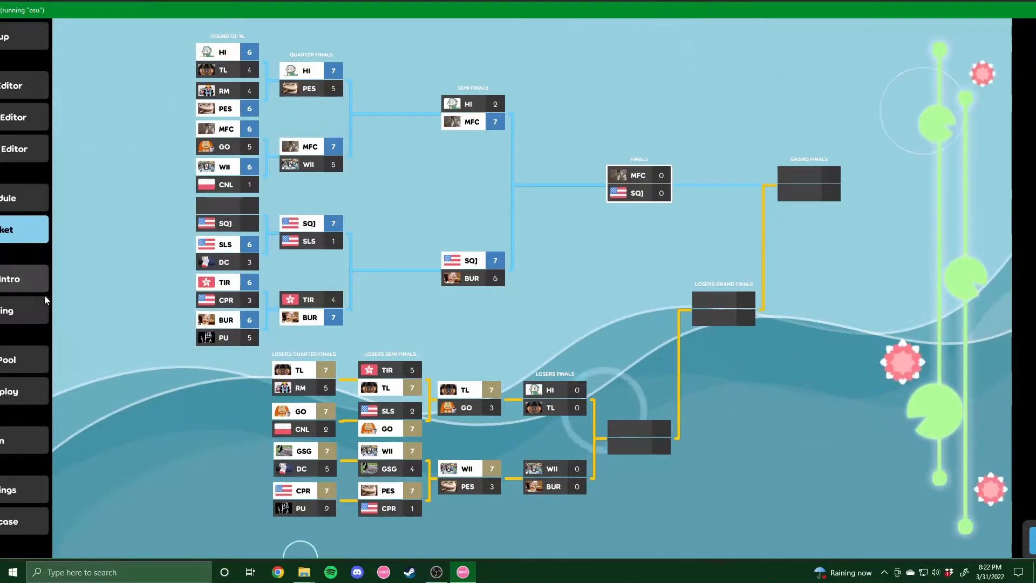
left_click(17, 360)
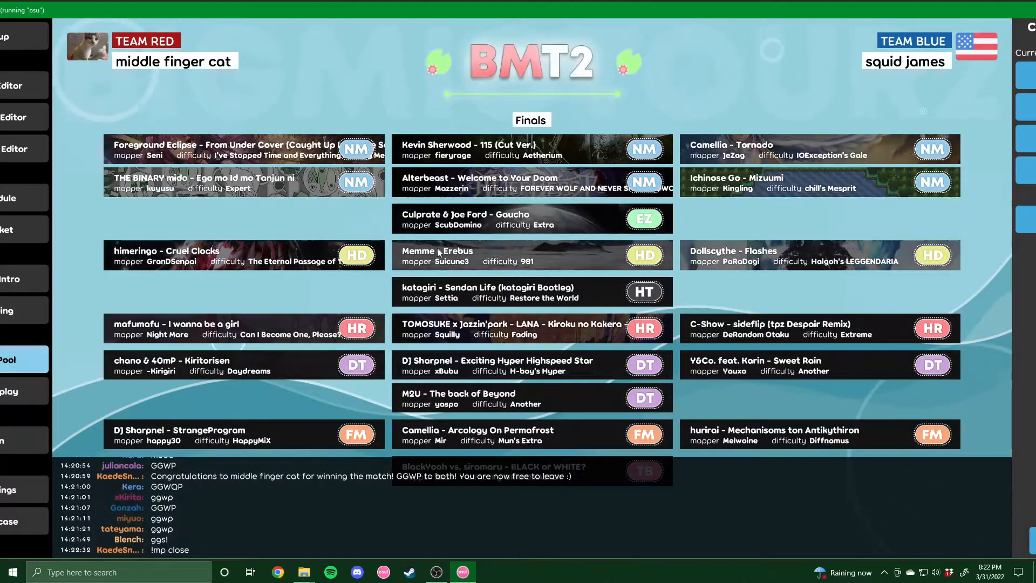
left_click(23, 200)
Look through the bracket, round and team editors, browsing the player entries in the team editor
left_click(41, 145)
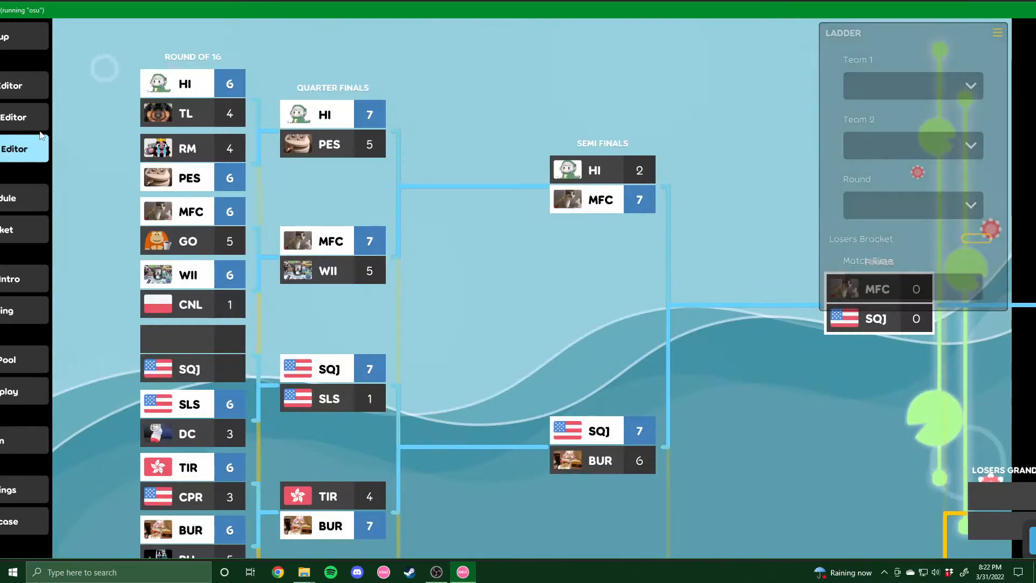
left_click(27, 114)
left_click(21, 85)
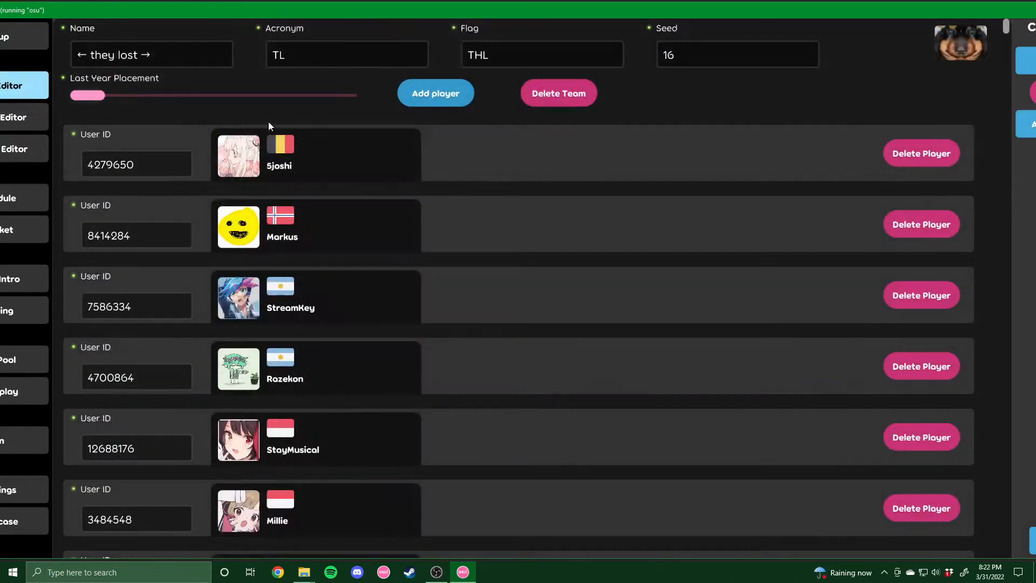
scroll(431, 178, "down", 10)
scroll(324, 232, "up", 3)
scroll(231, 308, "down", 2)
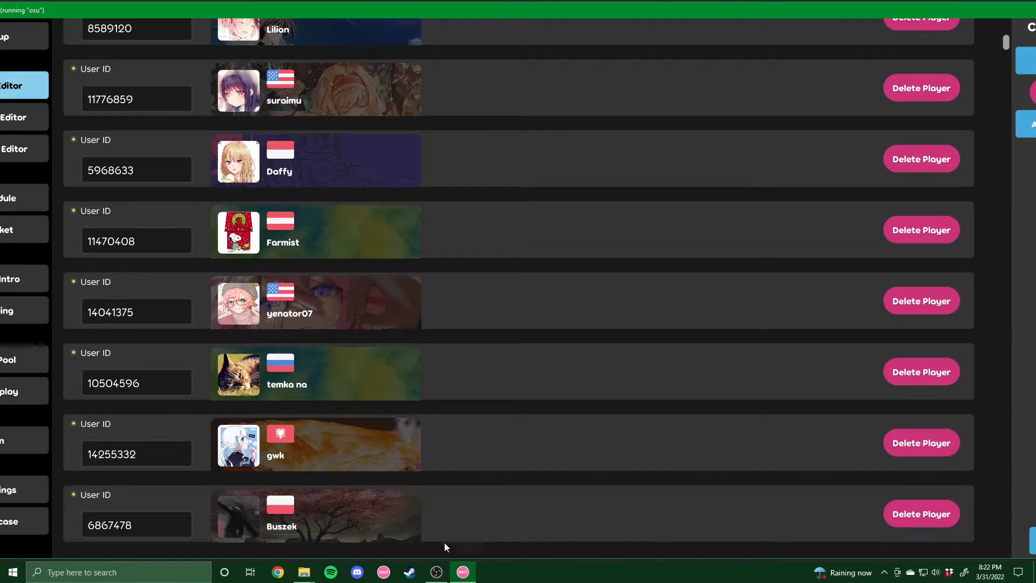
Bring the BMT2 tournament folder with bracket.json back up in File Explorer
left_click(295, 576)
left_click(348, 518)
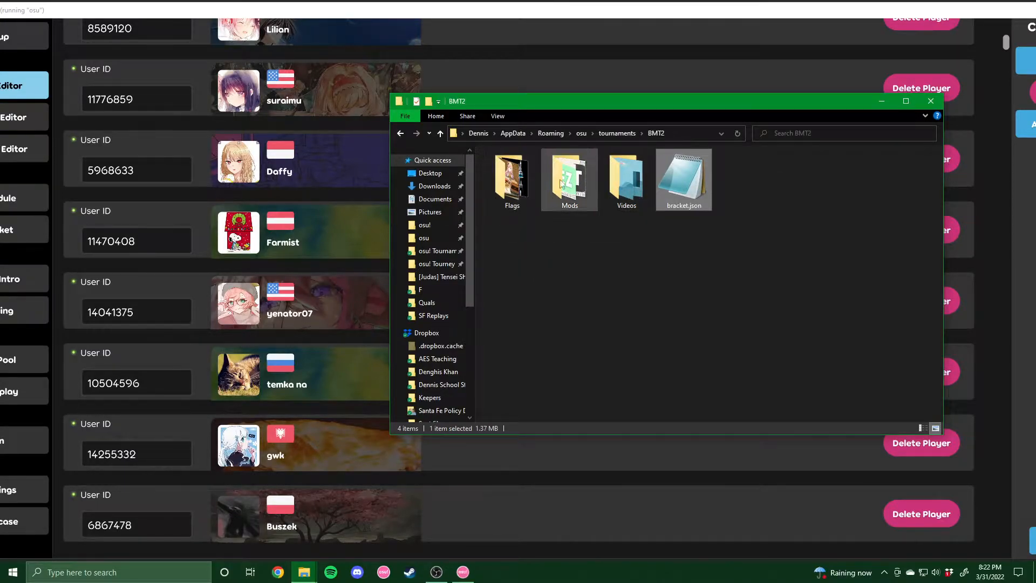
Return to the team editor's User ID entries, and open the first Round of 16 beatmap's Beatmap ID field in the round editor
left_click(158, 171)
left_click(157, 171)
left_click(33, 118)
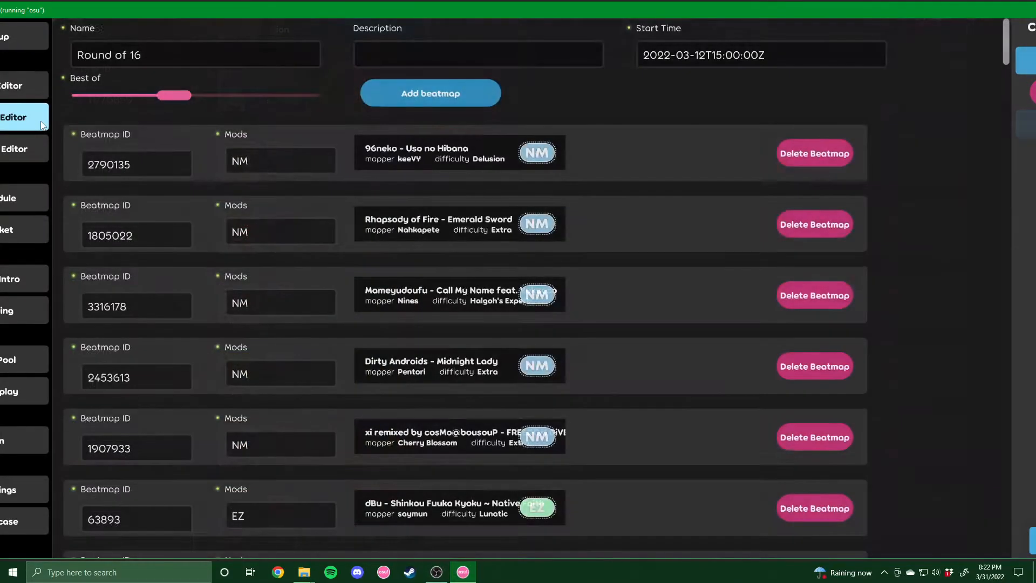
left_click(167, 166)
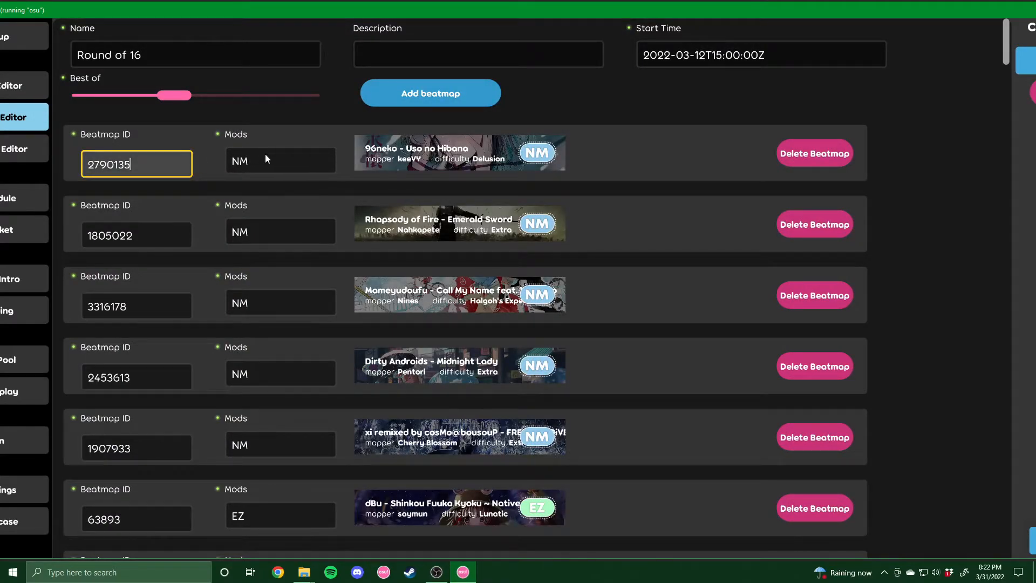
Review the tournament's schedule screen and its bracket screen in the client
left_click(20, 226)
left_click(21, 198)
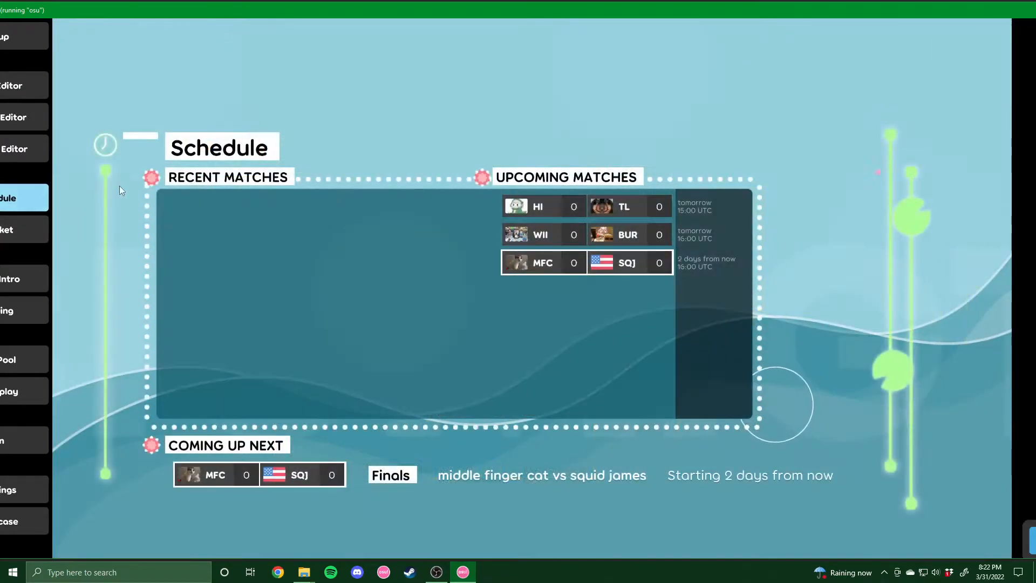
left_click(22, 229)
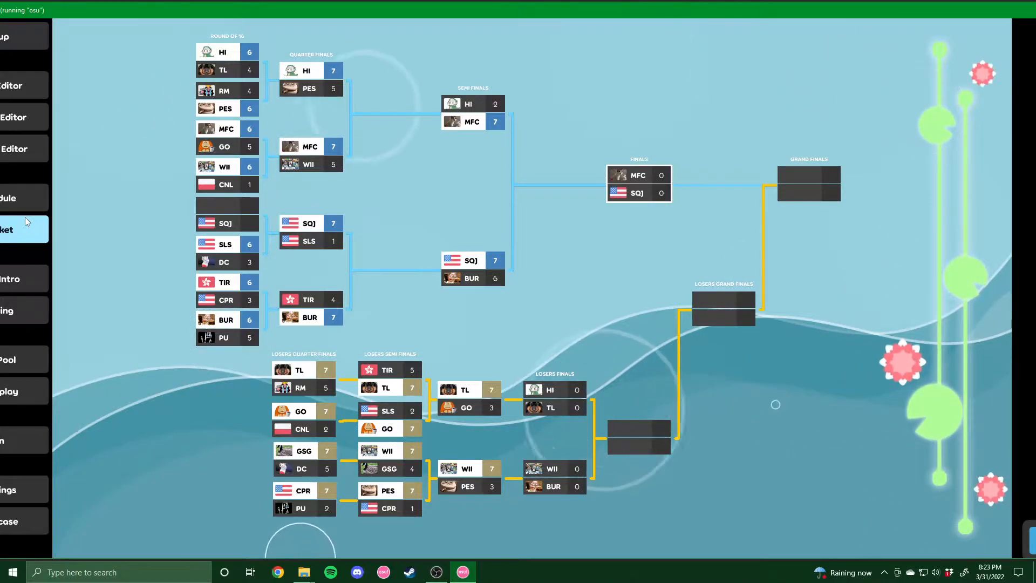
Bring up the BMT2 tournament folder containing bracket.json in File Explorer, and return to the tournament client's bracket screen
left_click(305, 572)
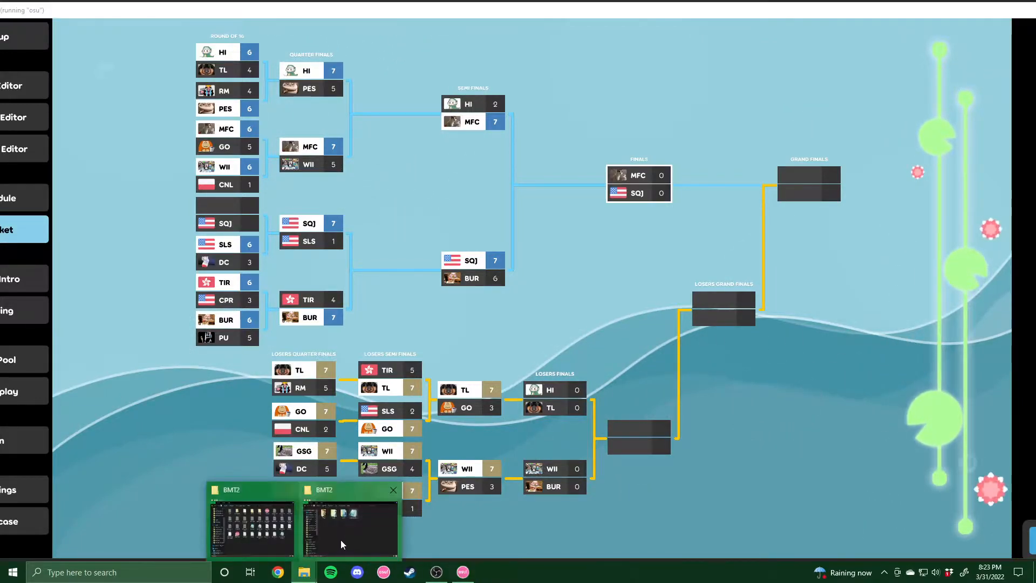
left_click(348, 521)
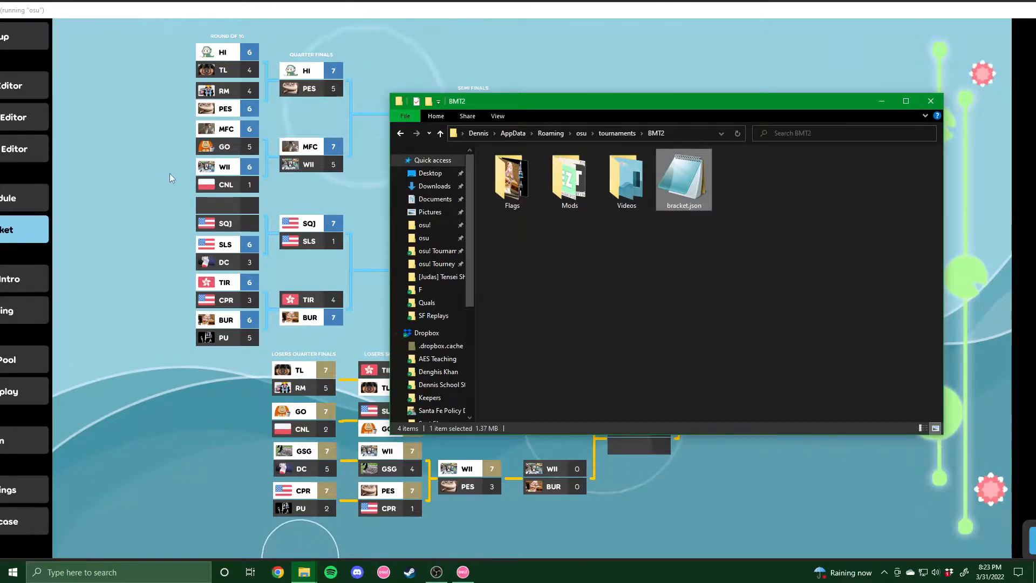
left_click(152, 184)
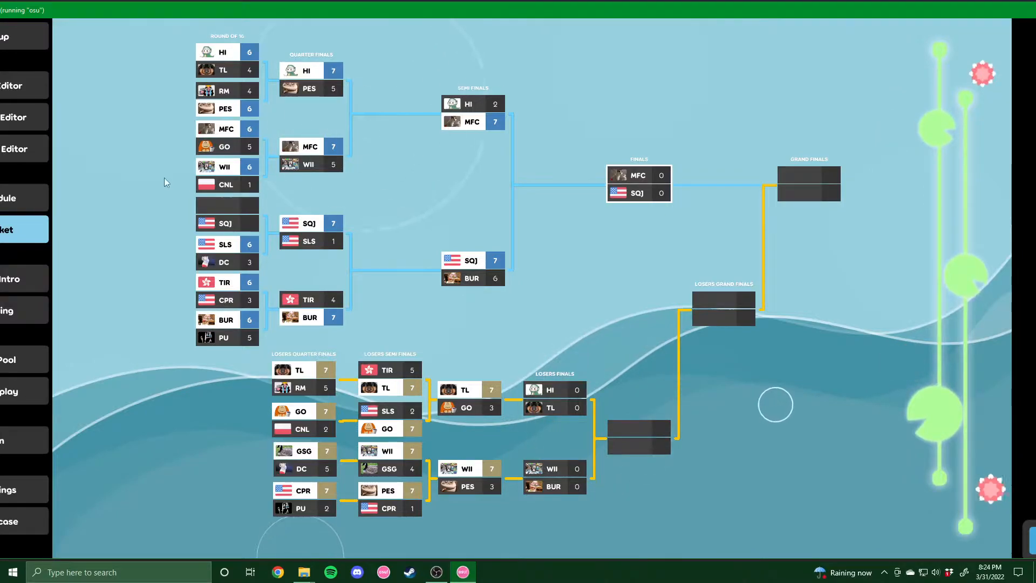
Go through the first team's seed, name, acronym and flag fields in the team editor
left_click(22, 92)
left_click_drag(69, 13, 151, 9)
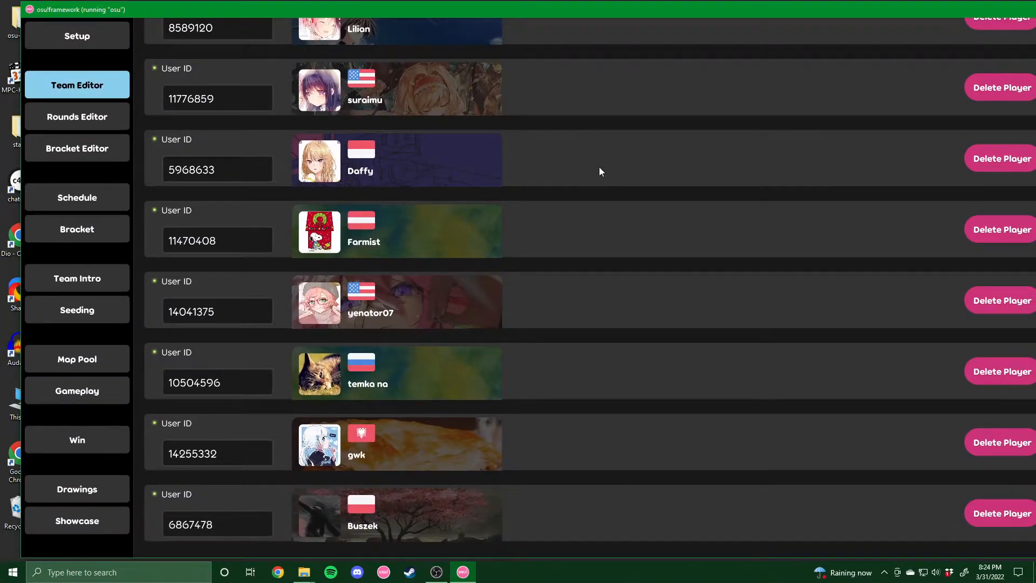
scroll(559, 227, "down", 10)
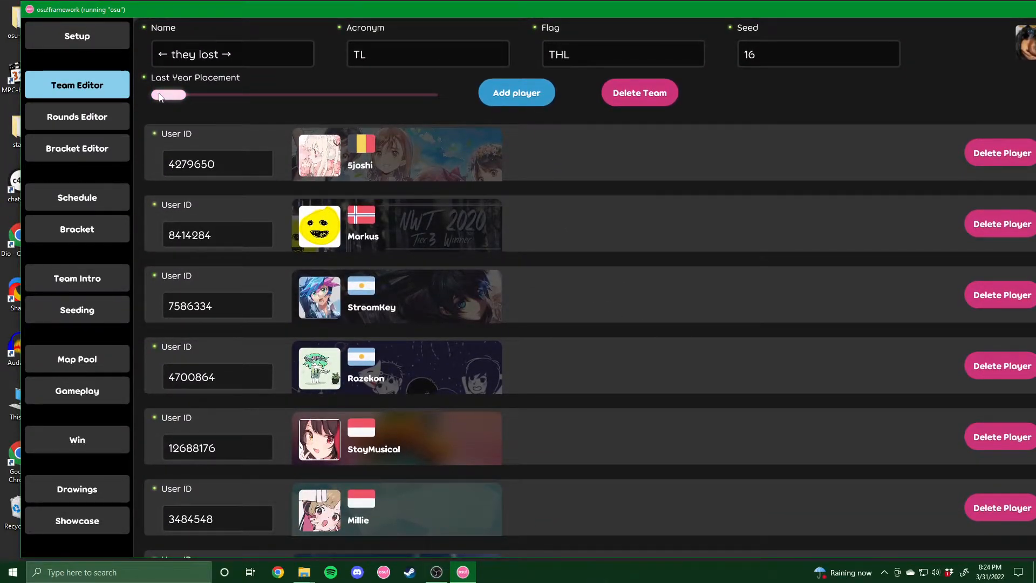
left_click(772, 53)
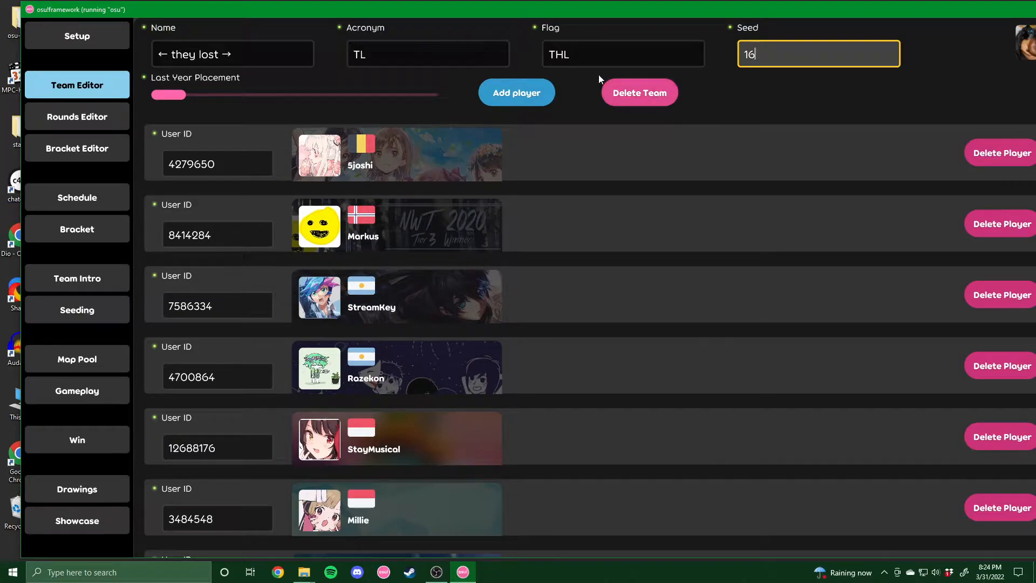
left_click(257, 54)
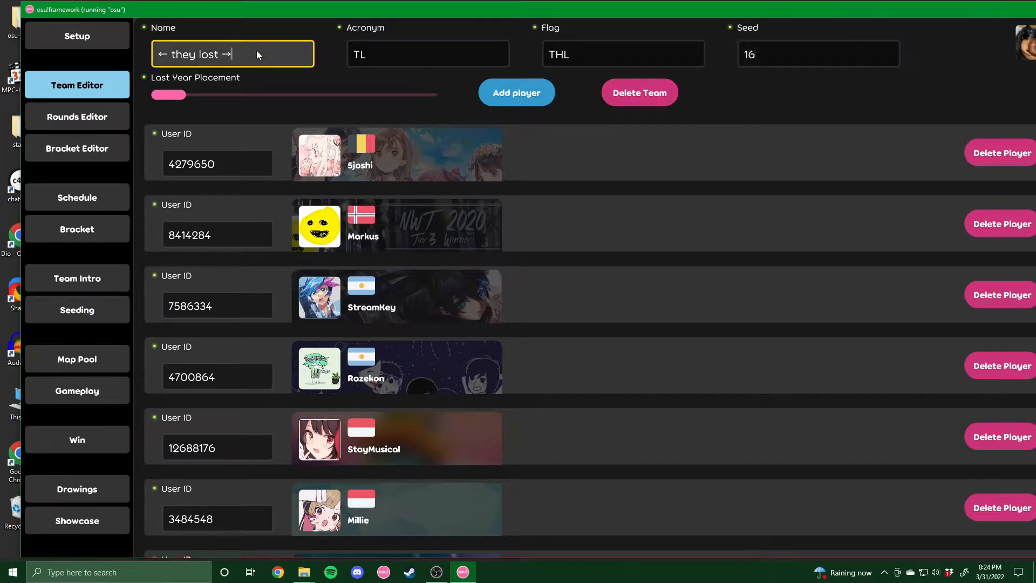
left_click(392, 45)
left_click(610, 55)
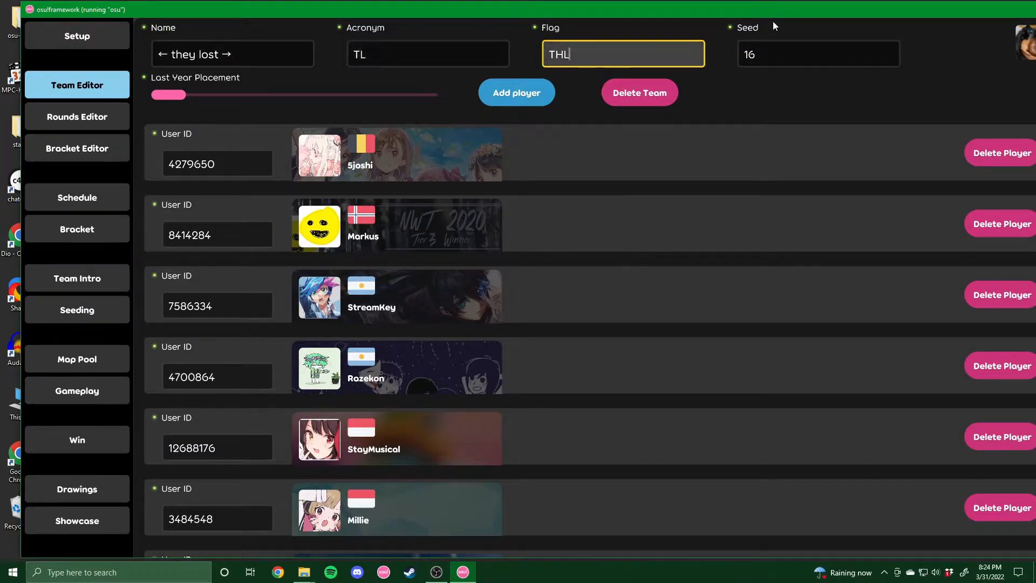
Find the image matching the team's flag code, THL.png, in the BMT2 Flags folder in File Explorer
left_click_drag(782, 13, 717, 15)
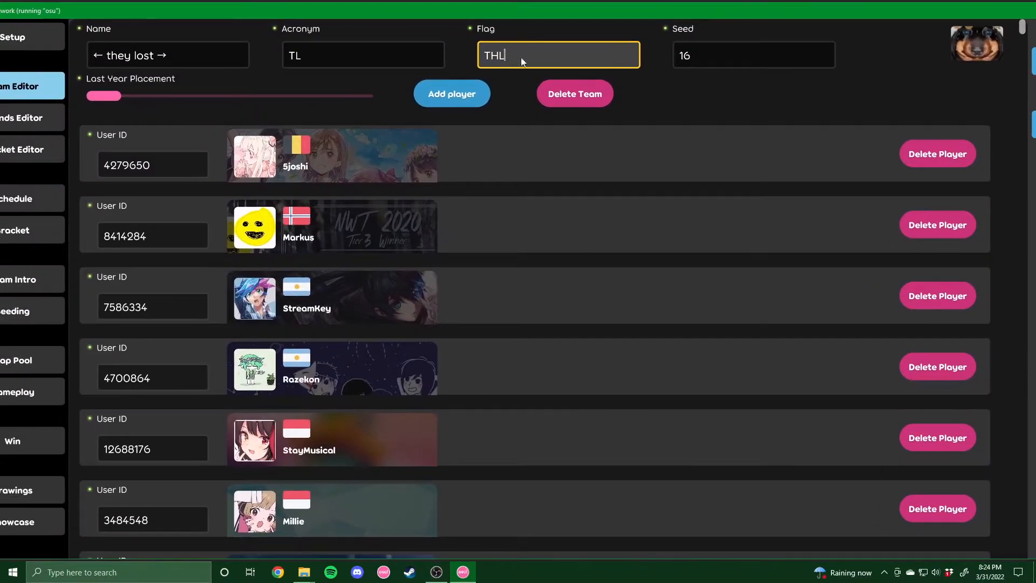
mouse_move(304, 571)
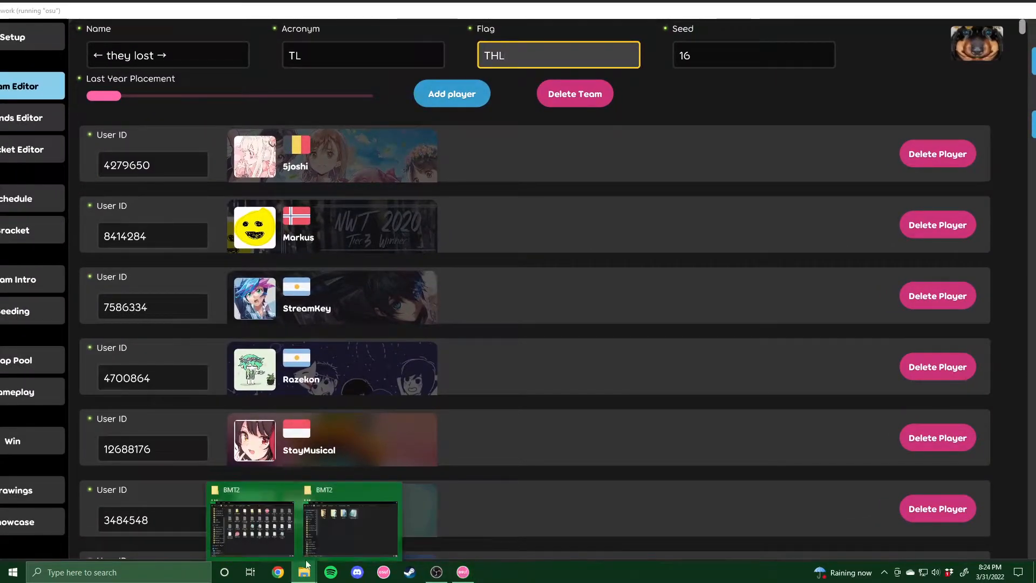
left_click(332, 523)
double_click(513, 183)
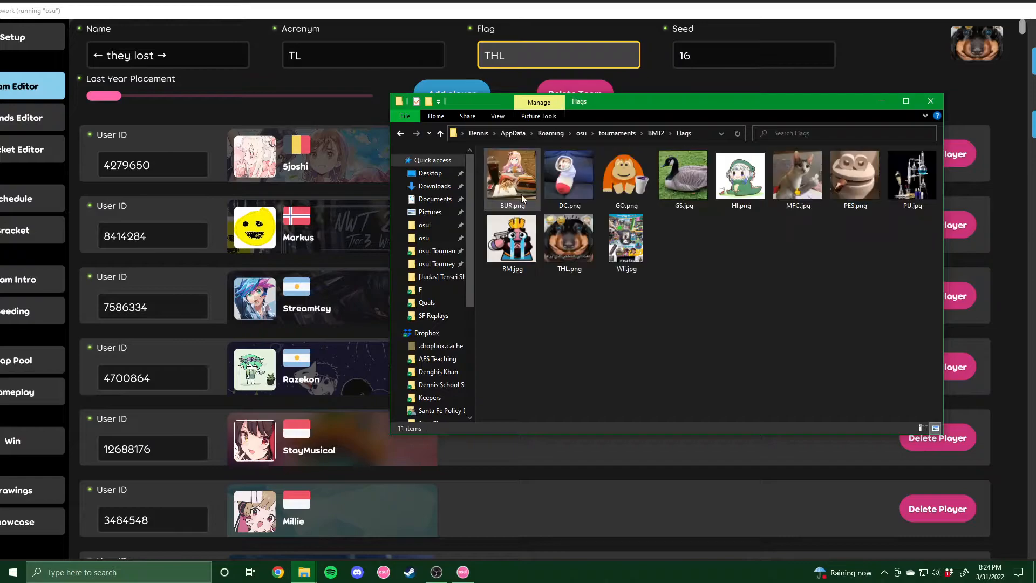
left_click(555, 252)
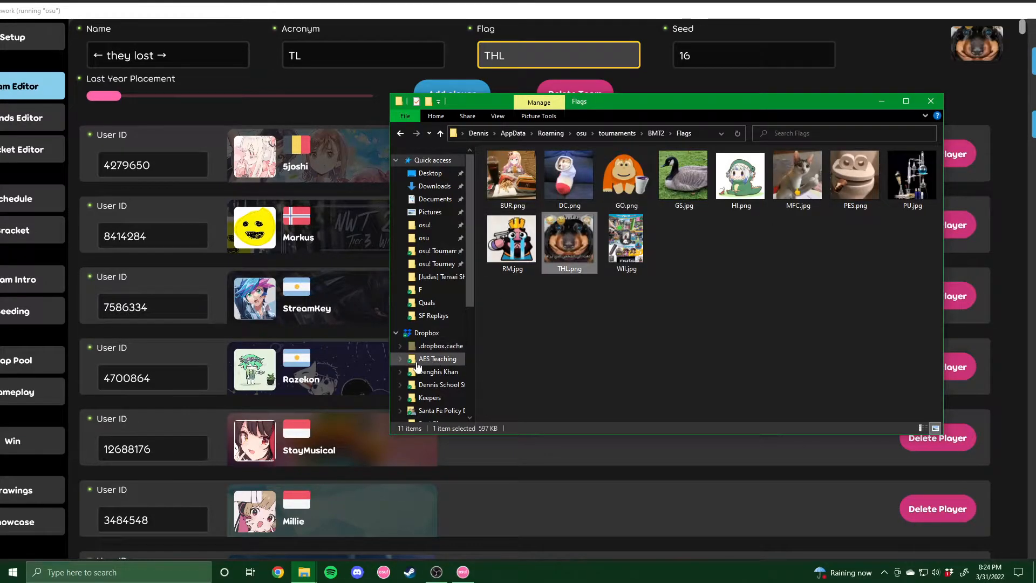
Back in the tournament client, try the flag code TH for the first team and restore it to THL
left_click(699, 77)
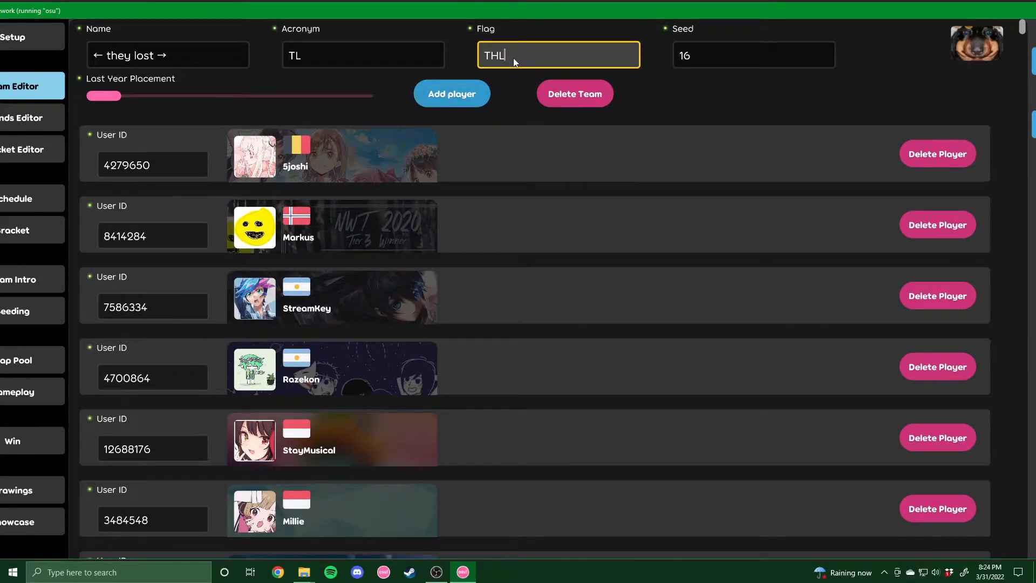
key("BackSpace")
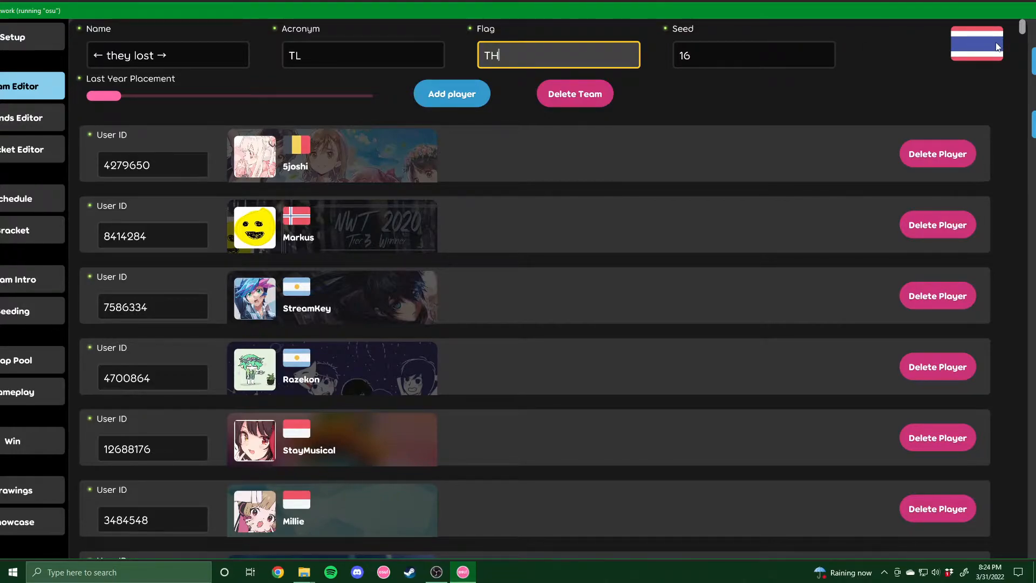
type("L")
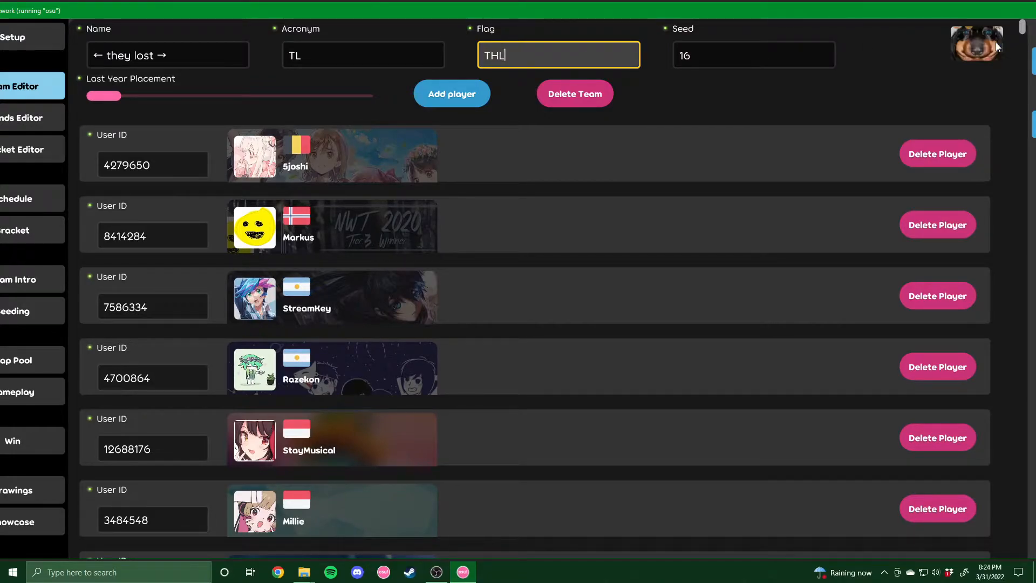
left_click(966, 82)
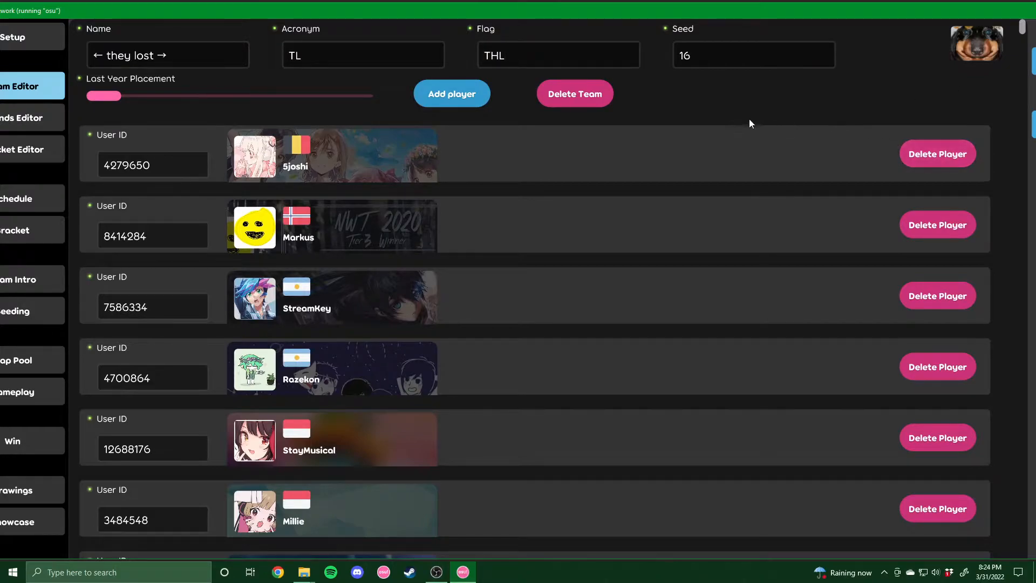
Go through the User ID entries of the first team's players, down to its seeding results option
left_click(153, 166)
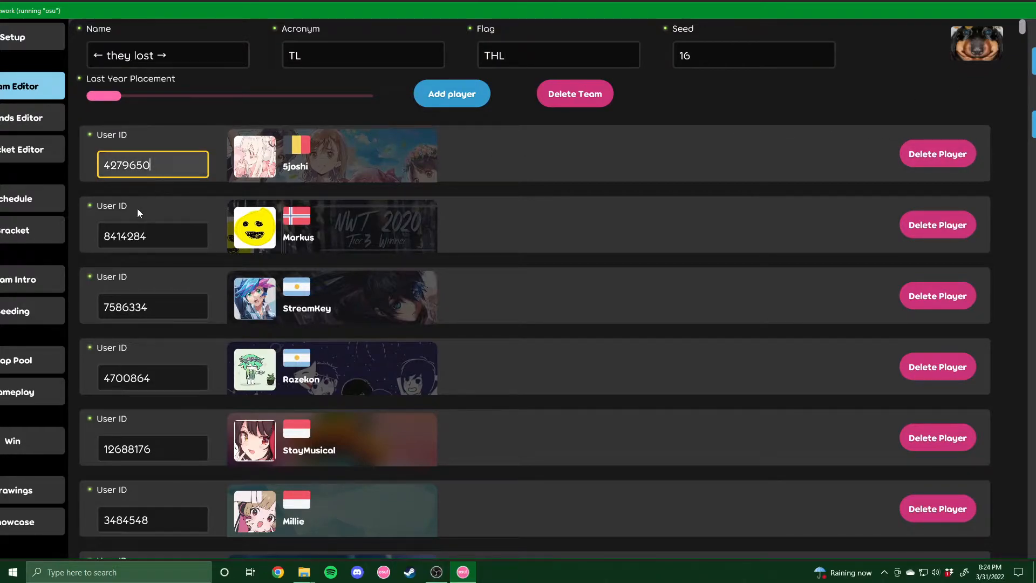
scroll(180, 166, "down", 12)
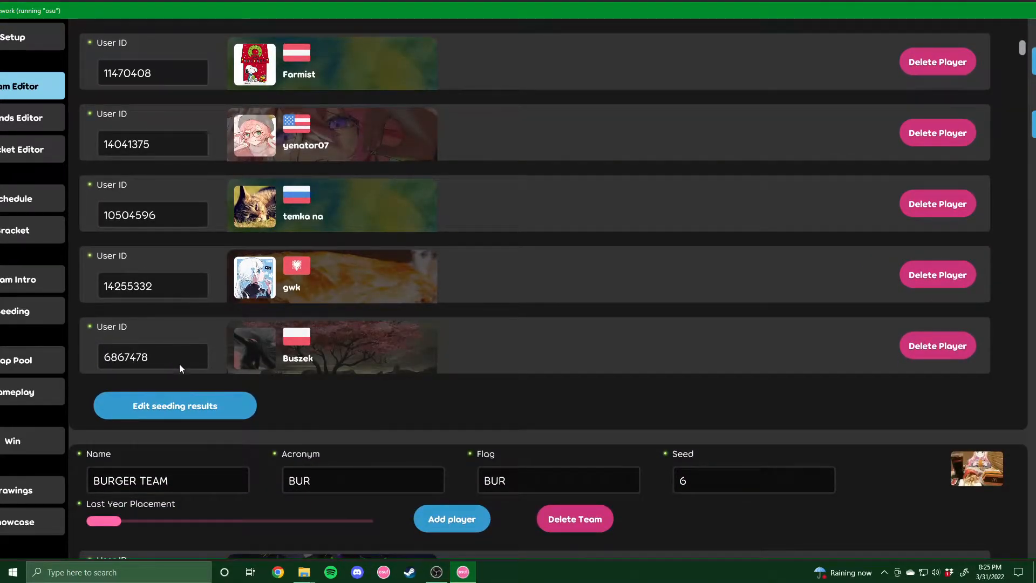
scroll(179, 364, "up", 4)
scroll(173, 348, "down", 2)
left_click(162, 187)
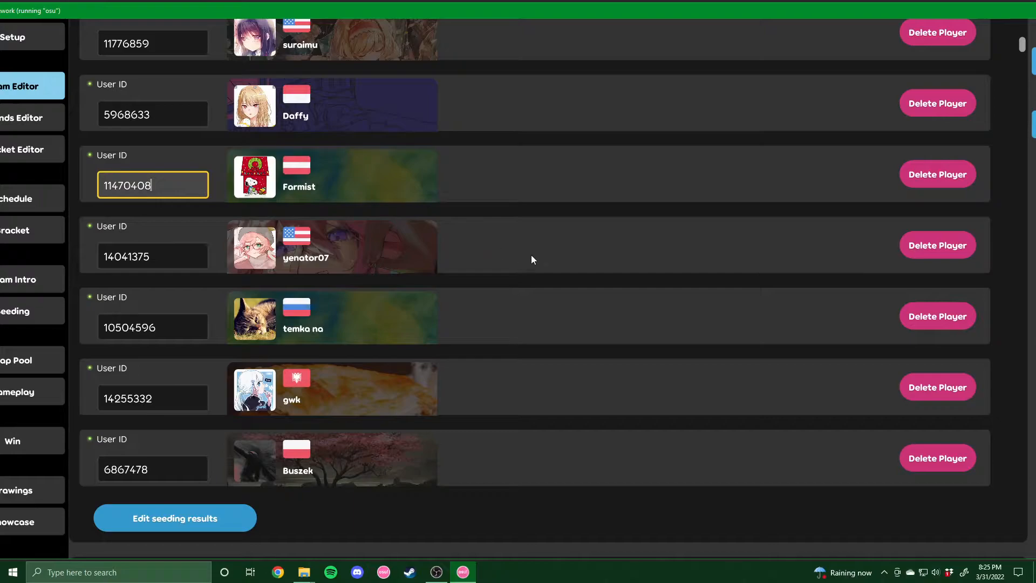
scroll(545, 253, "up", 10)
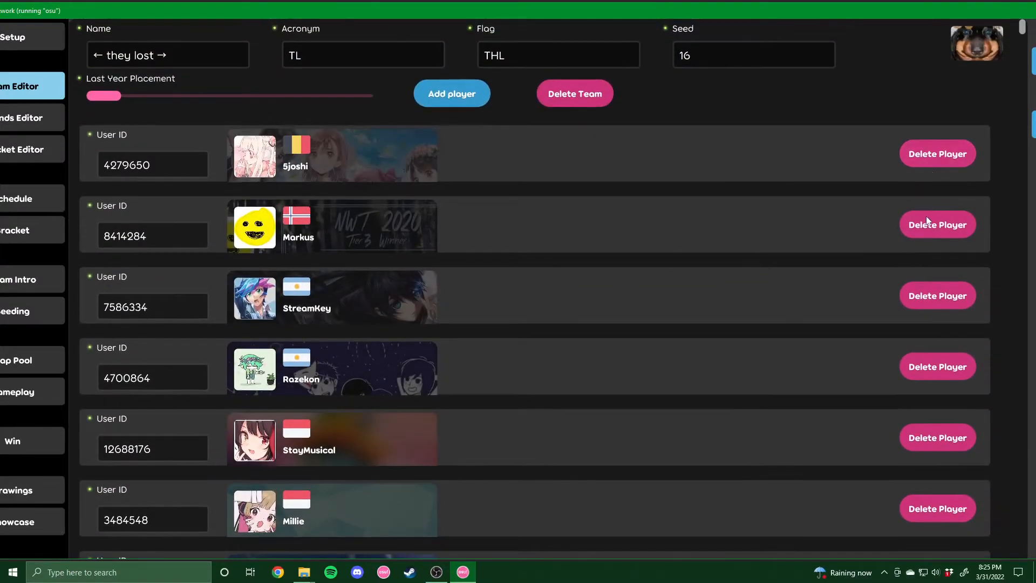
Examine the team editor's options for adding a new team, clearing all teams and adding all countries
left_click_drag(905, 16, 528, 42)
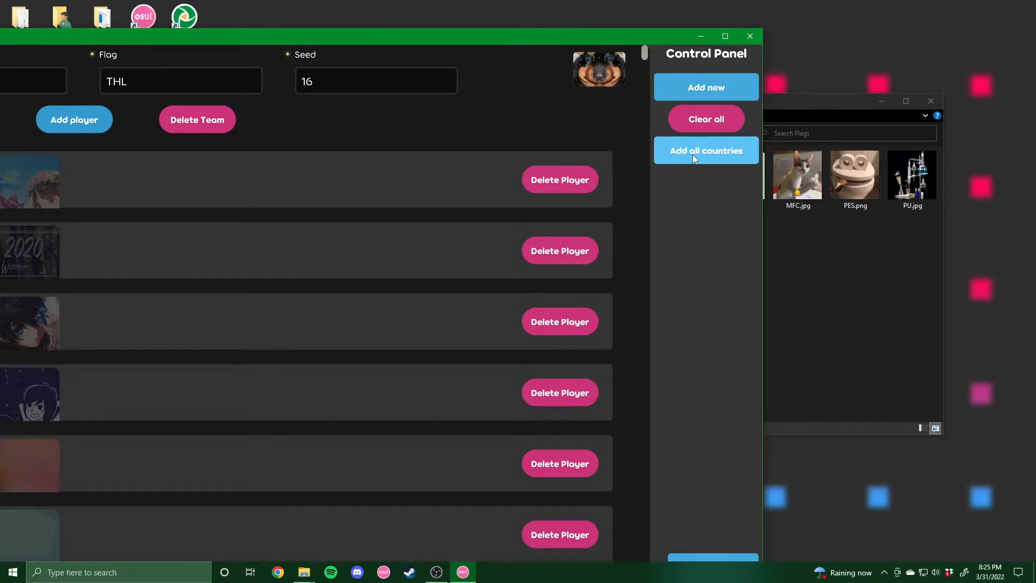
left_click_drag(248, 38, 491, 10)
mouse_move(241, 14)
left_mouse_down()
mouse_move(358, 14)
mouse_move(256, 8)
left_mouse_up()
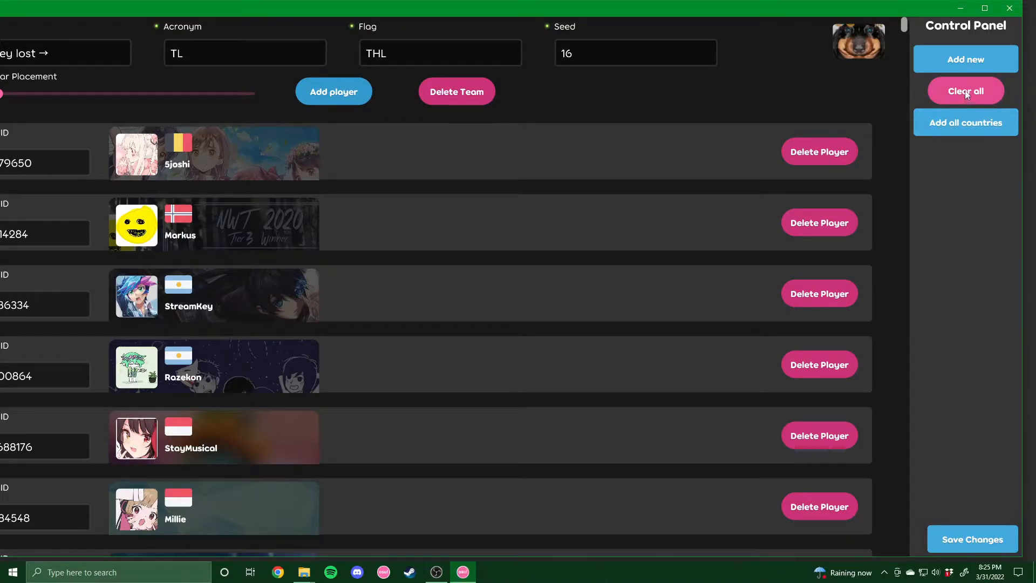
left_click_drag(377, 12, 453, 9)
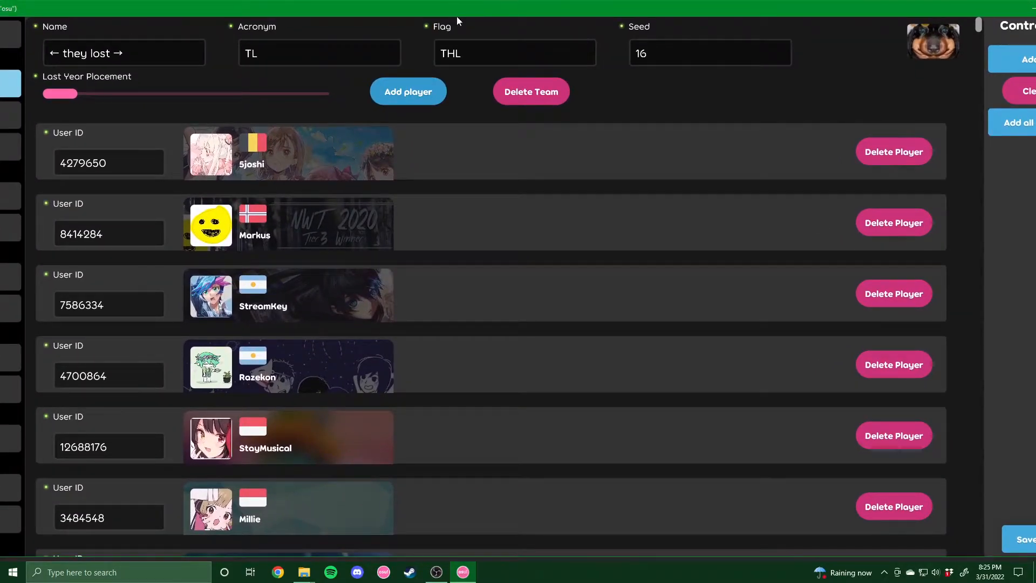
Save the changes made to the tournament in the team editor
left_click_drag(935, 13, 700, 37)
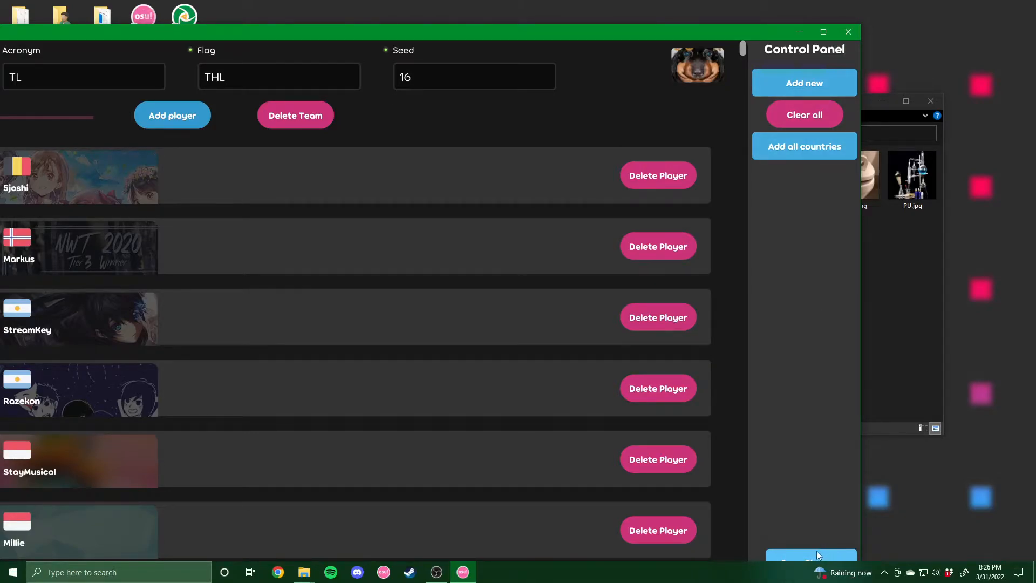
left_click_drag(627, 31, 649, 9)
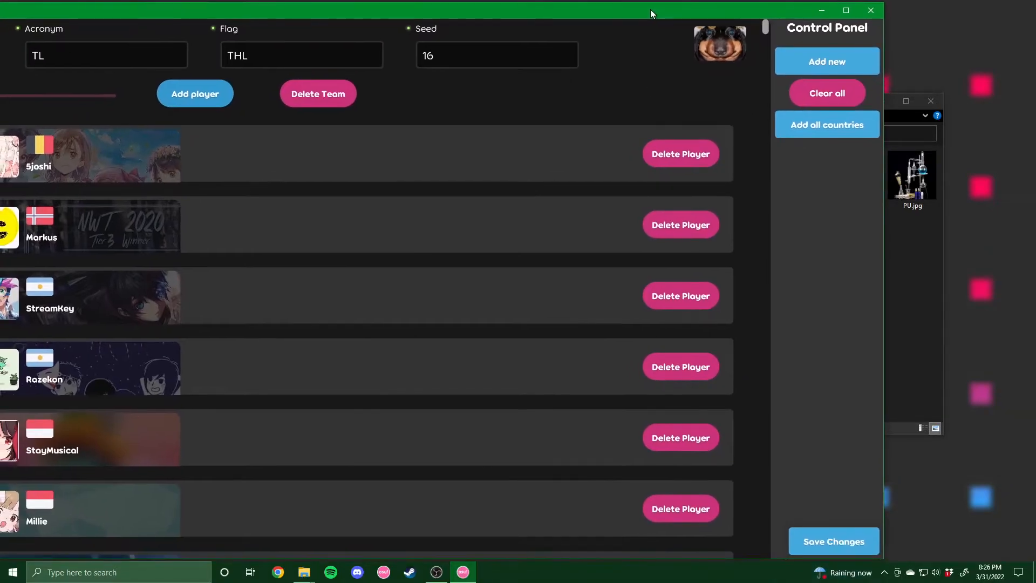
left_click(829, 541)
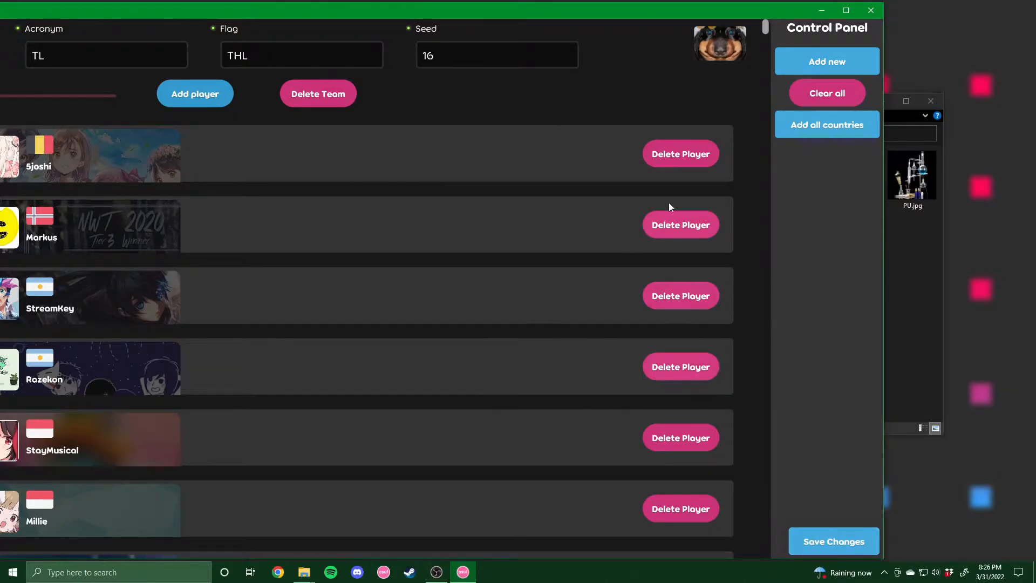
Clear the red and blue picks and bans from the highlighted beatmaps, HT, HD, EZ, HR, DT and FM, in the Finals map pool
left_click_drag(481, 8, 710, 12)
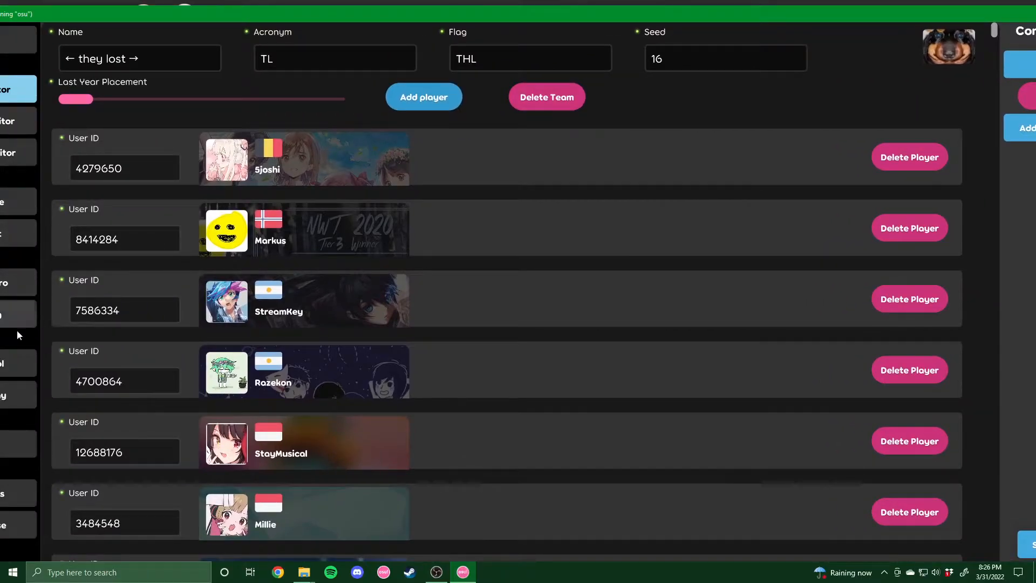
left_click(16, 363)
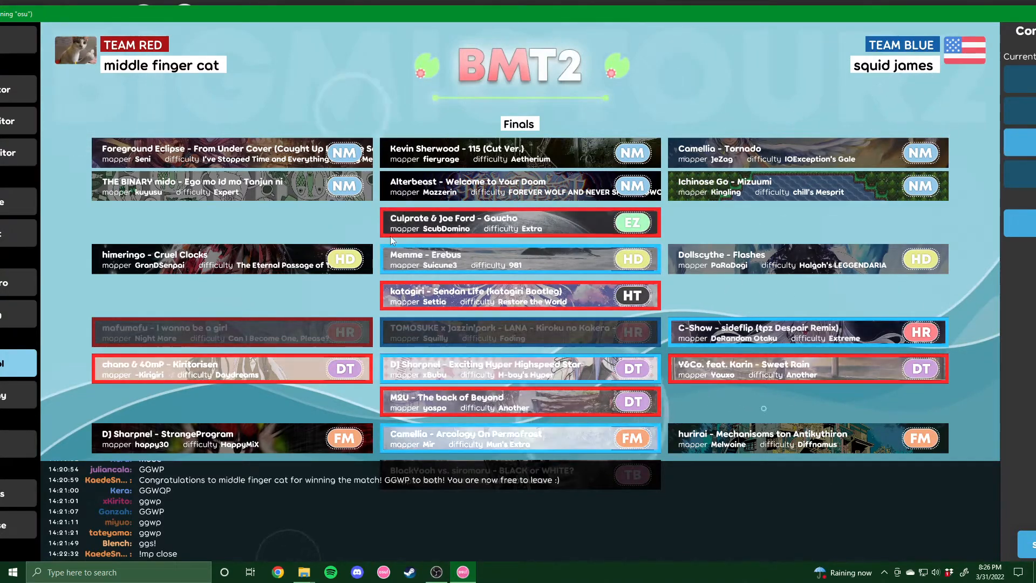
right_click(507, 294)
right_click(519, 265)
right_click(517, 228)
right_click(502, 332)
right_click(361, 375)
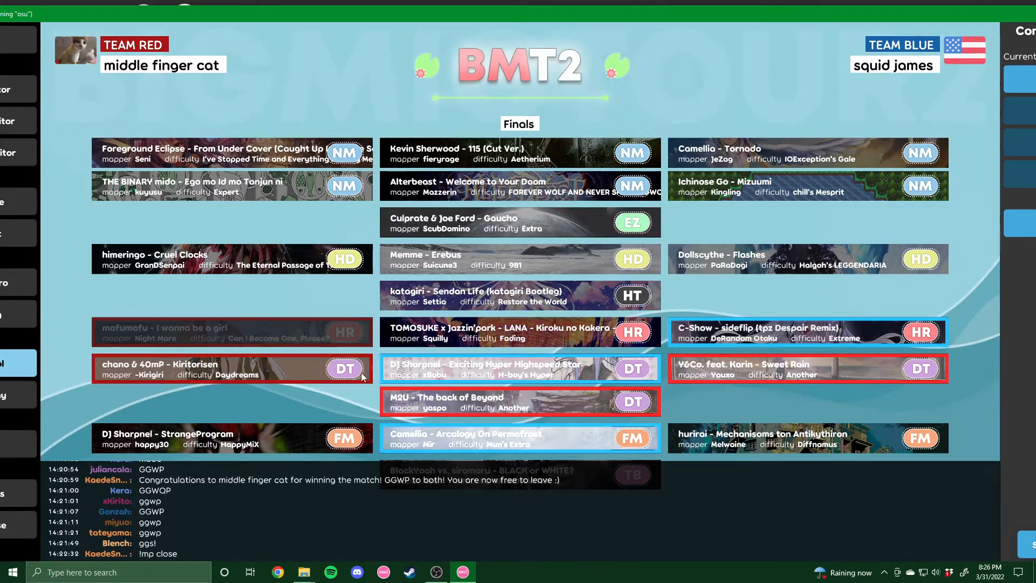
right_click(361, 375)
right_click(342, 332)
right_click(464, 371)
right_click(478, 402)
right_click(492, 441)
right_click(755, 371)
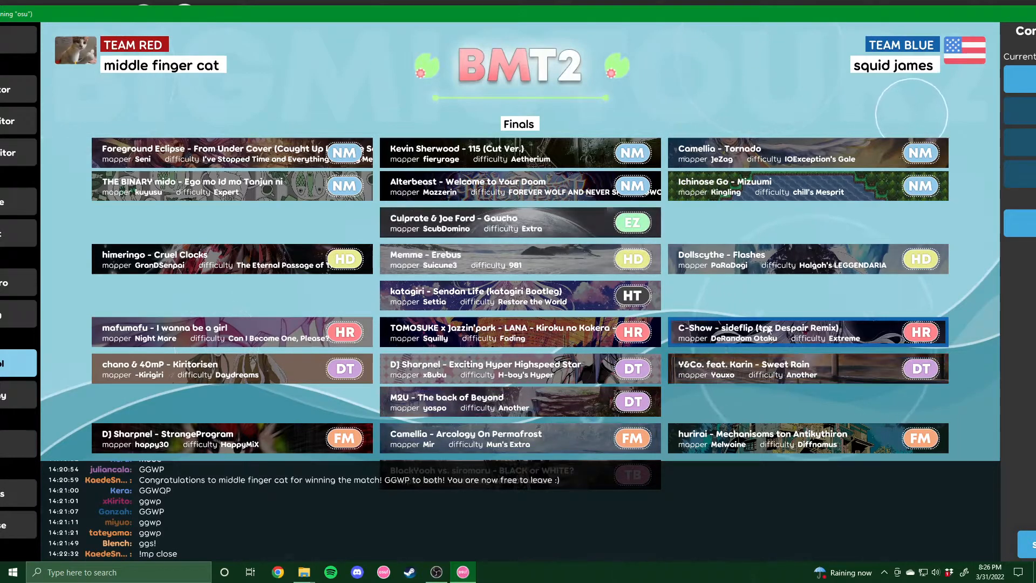
right_click(771, 341)
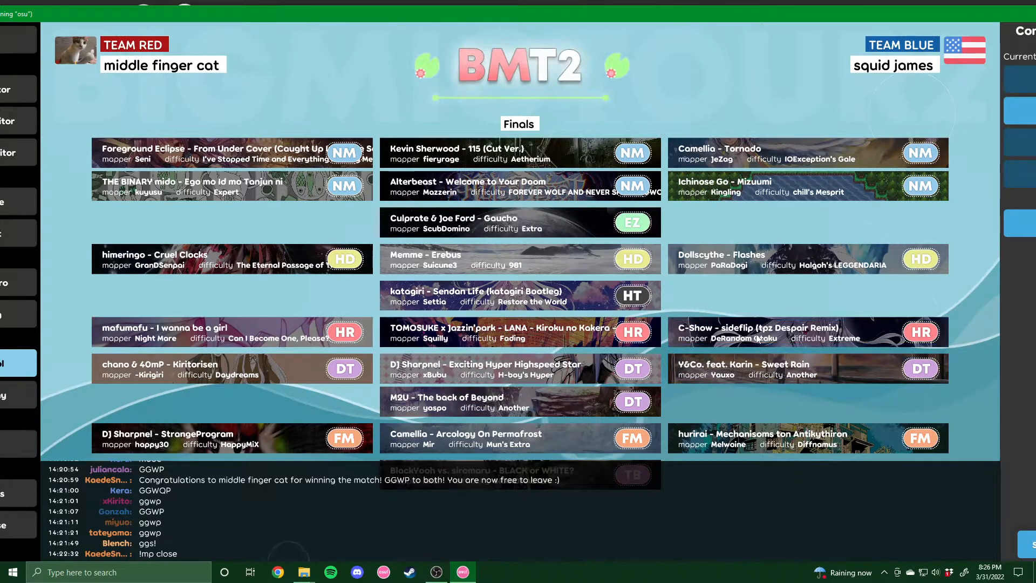
Lower osu!framework's volume in the Windows volume mixer, and raise it back to the level of the other applications
right_click(936, 571)
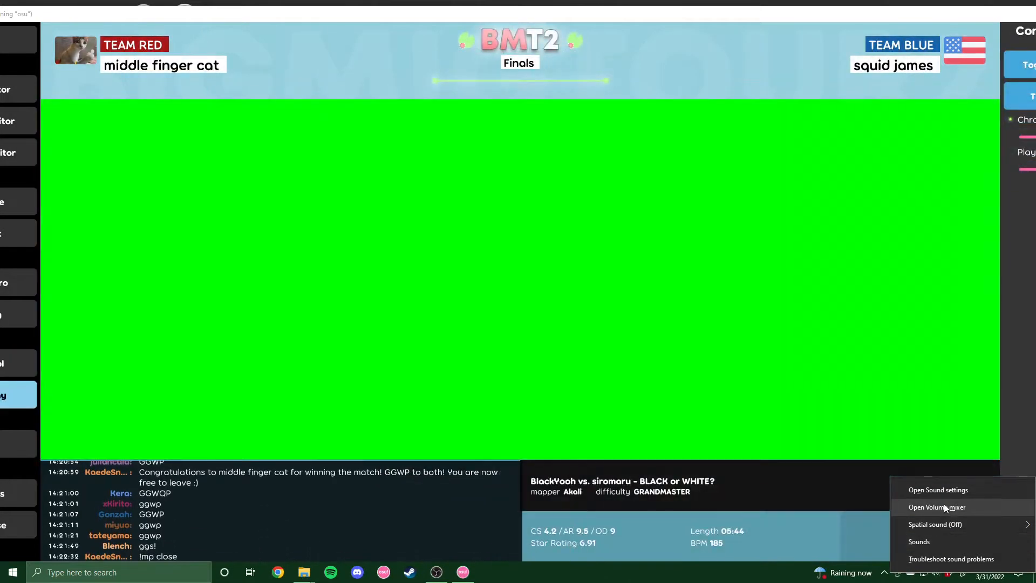
left_click(944, 506)
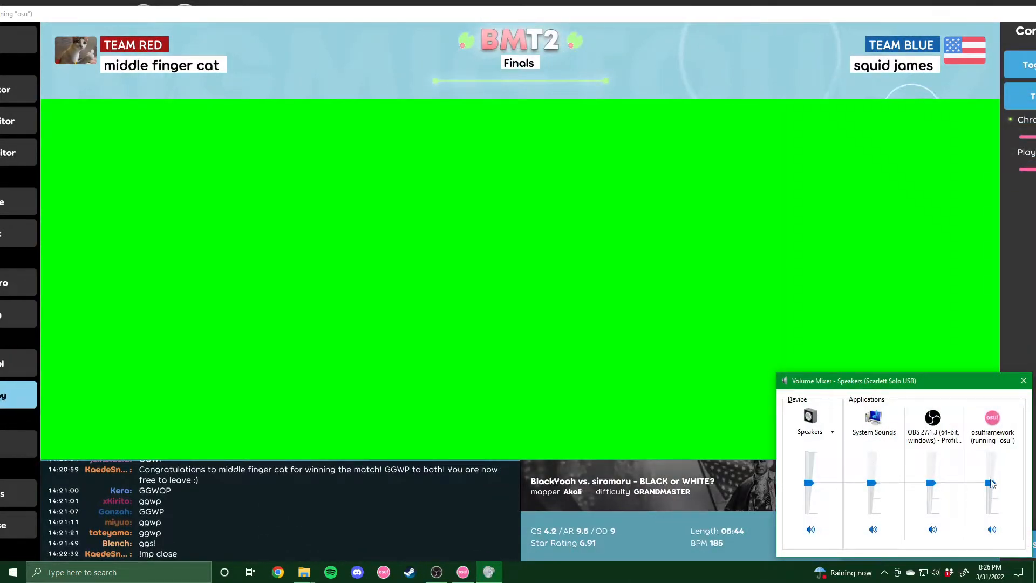
left_click_drag(990, 482, 994, 526)
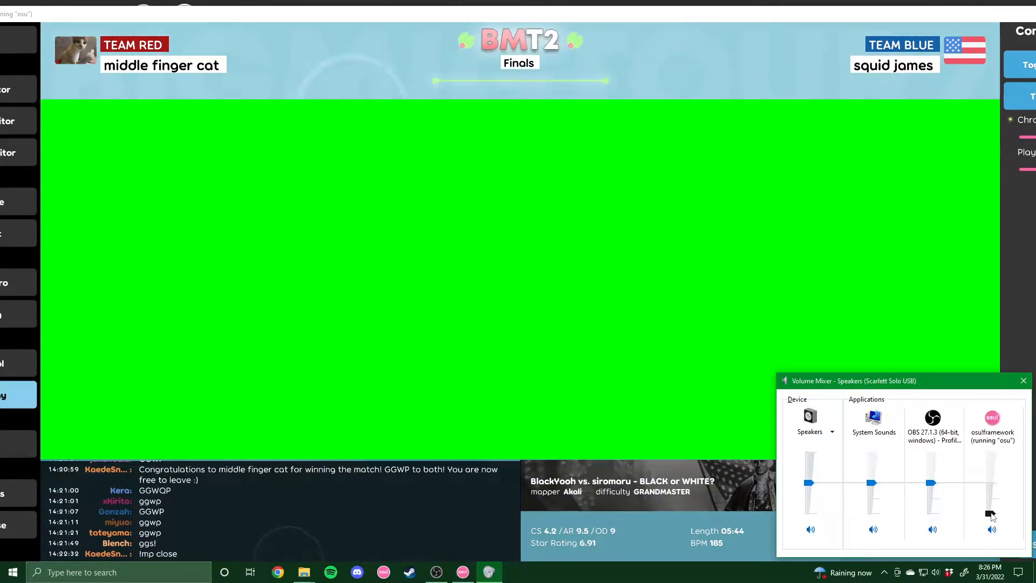
left_click_drag(991, 515, 1005, 485)
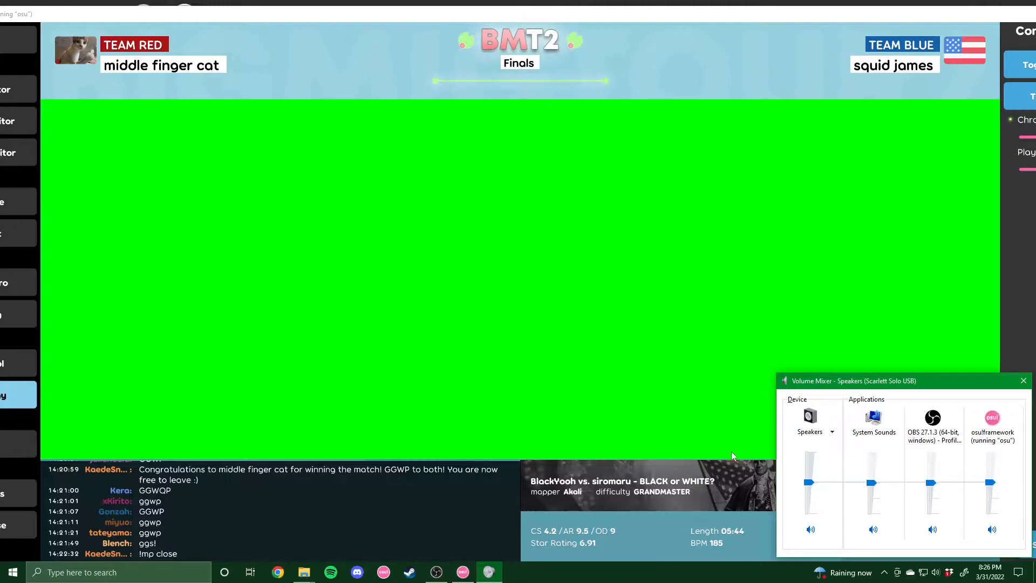
In the team editor, raise the "they lost" team's Last Year Placement to its maximum and bring it back to 1
left_click(28, 92)
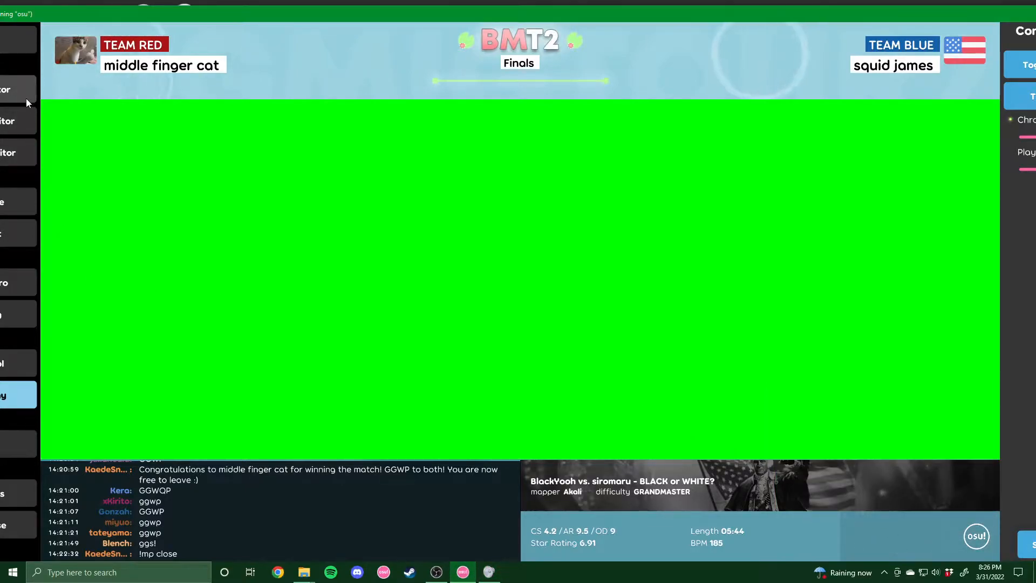
left_click(26, 96)
left_click_drag(449, 12, 475, 8)
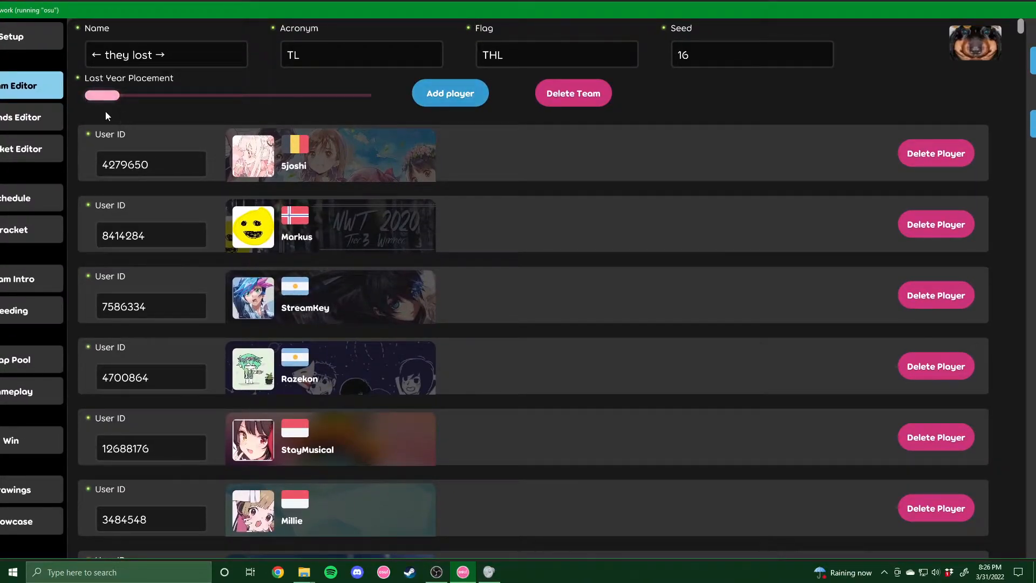
left_click_drag(124, 96, 363, 97)
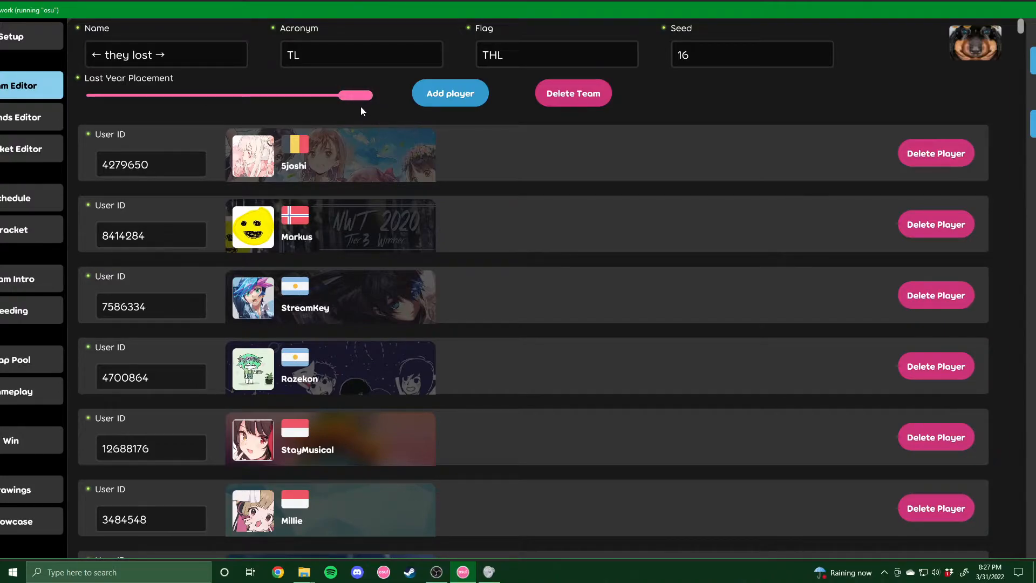
left_click_drag(343, 105, 98, 110)
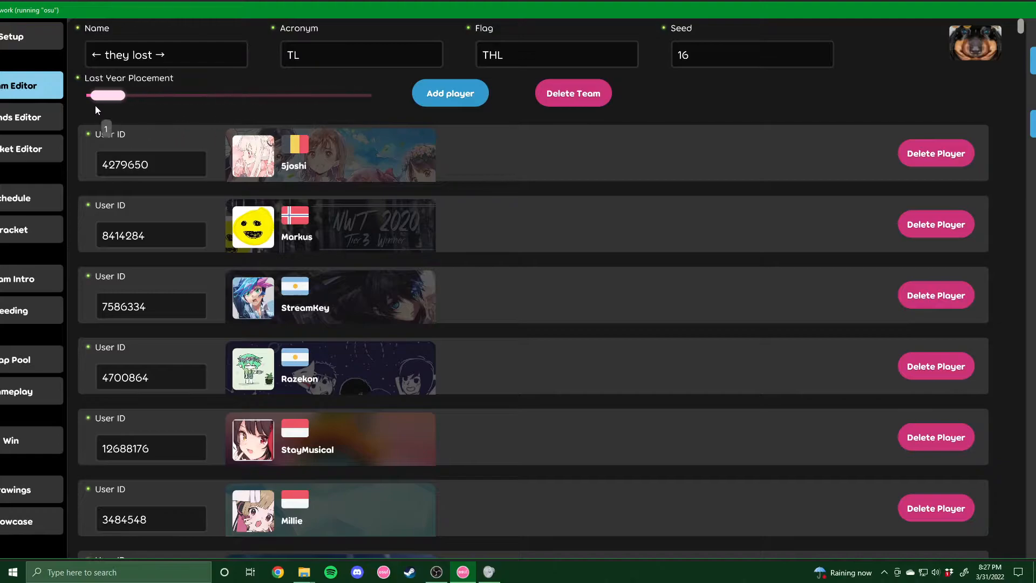
Open the seeding results of the "they lost" team and add a new seeding result
scroll(647, 291, "down", 15)
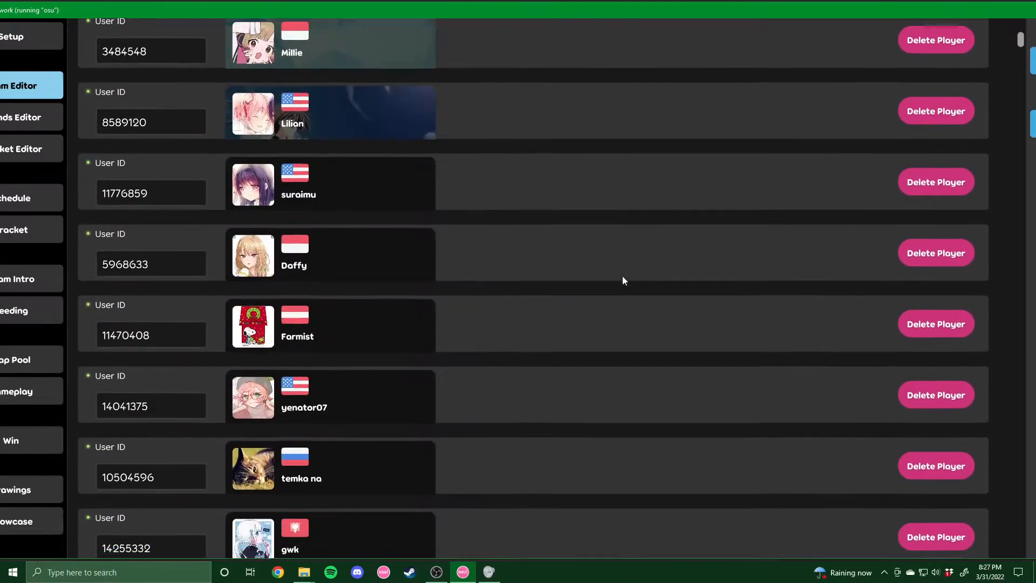
scroll(620, 273, "down", 1)
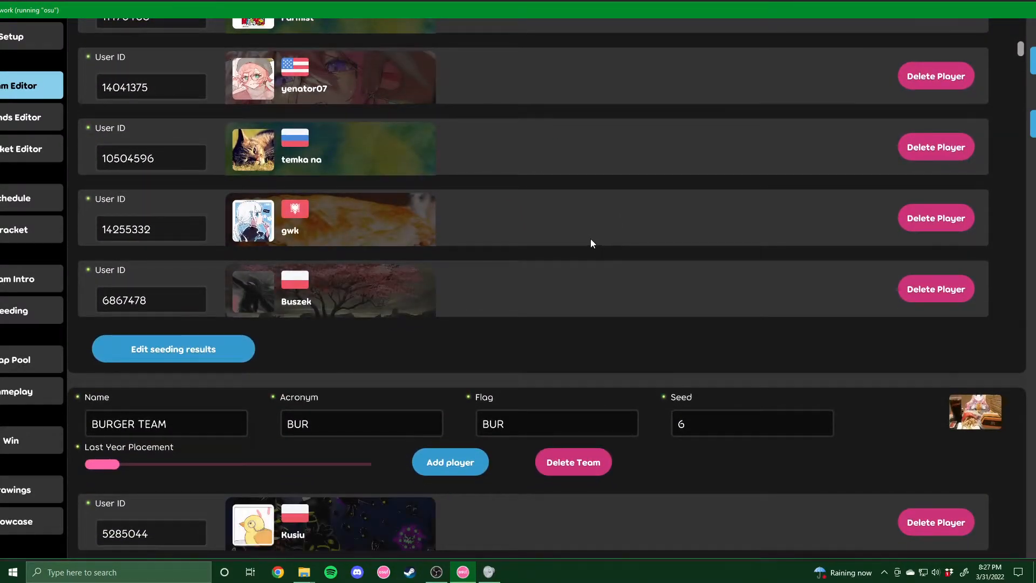
scroll(417, 275, "up", 10)
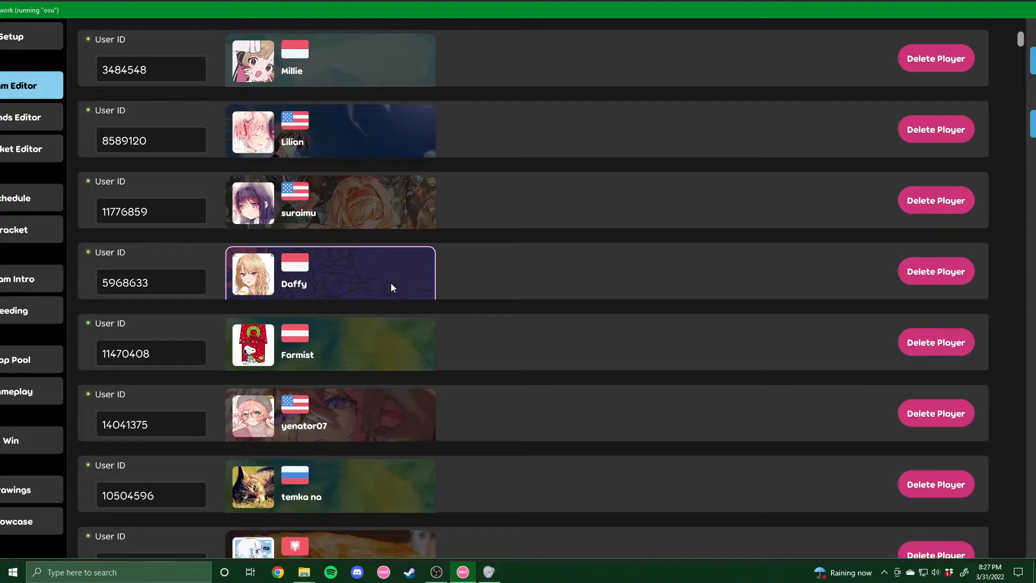
scroll(391, 284, "down", 9)
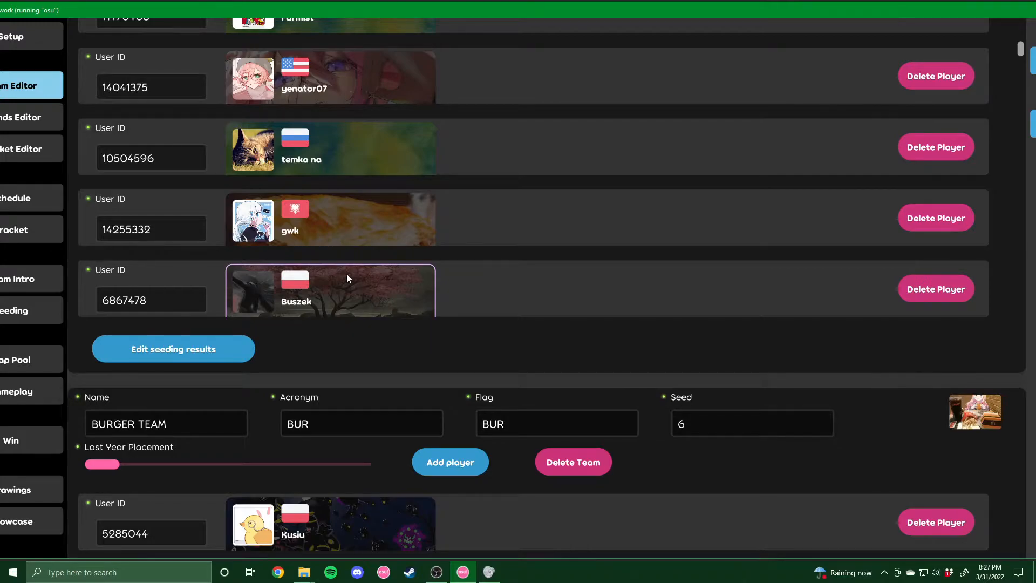
left_click(177, 349)
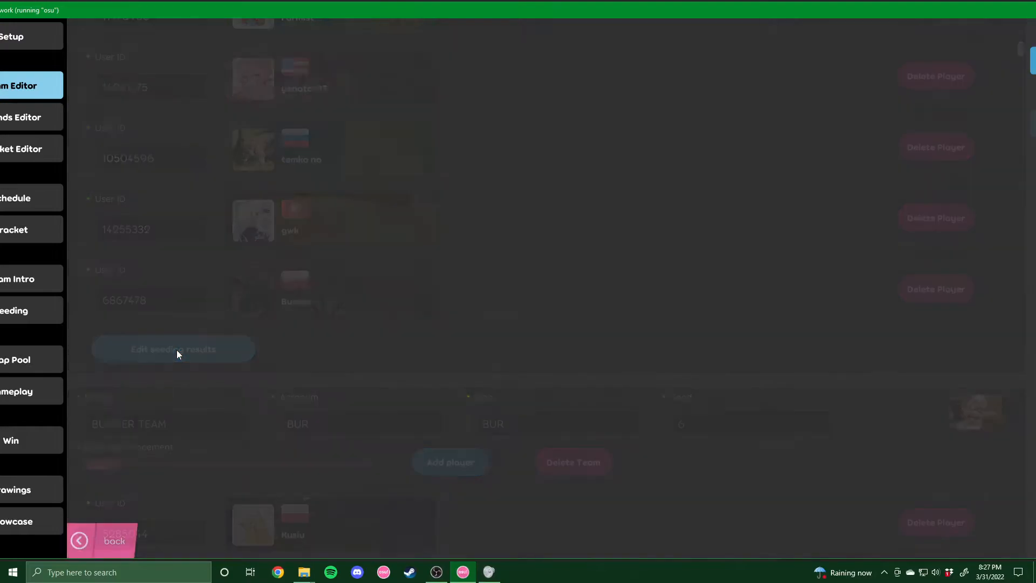
left_click_drag(823, 21, 690, 25)
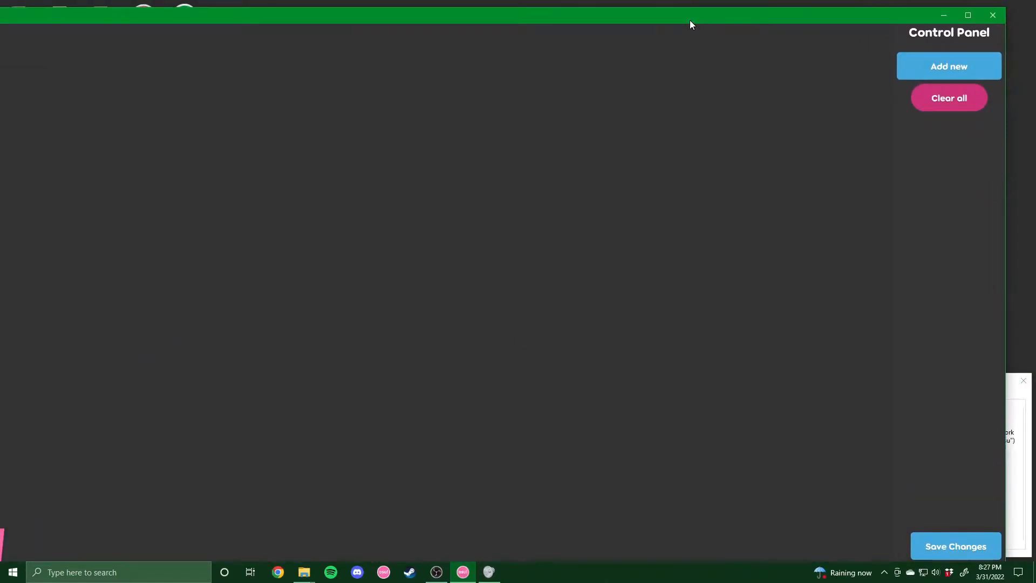
left_click(919, 66)
left_click_drag(381, 22, 482, 18)
Set the new seeding result's mod to NM and its seed to 8
left_click(174, 59)
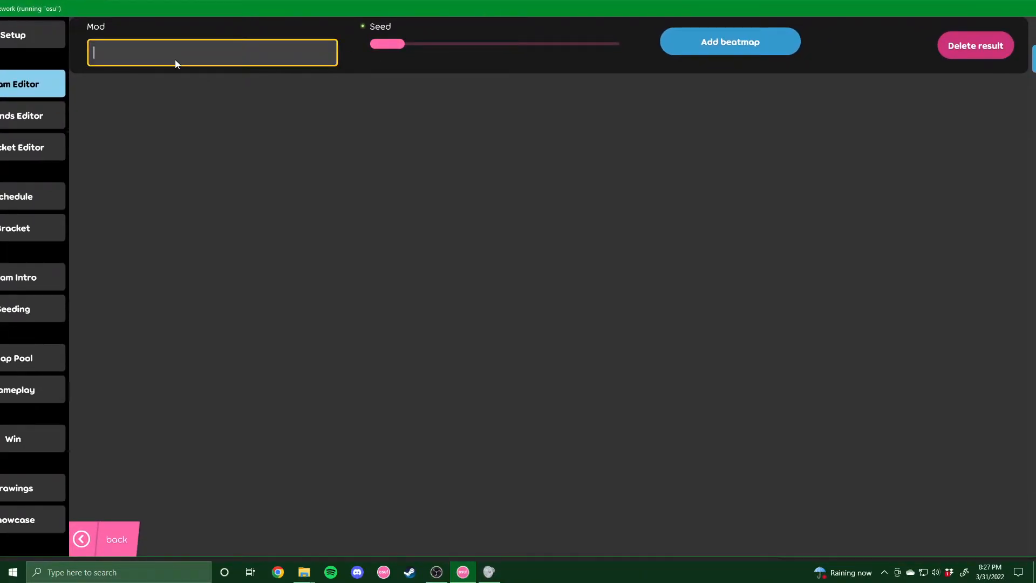
type("nm")
key("BackSpace")
key("BackSpace")
type("NM")
left_click_drag(391, 47, 430, 47)
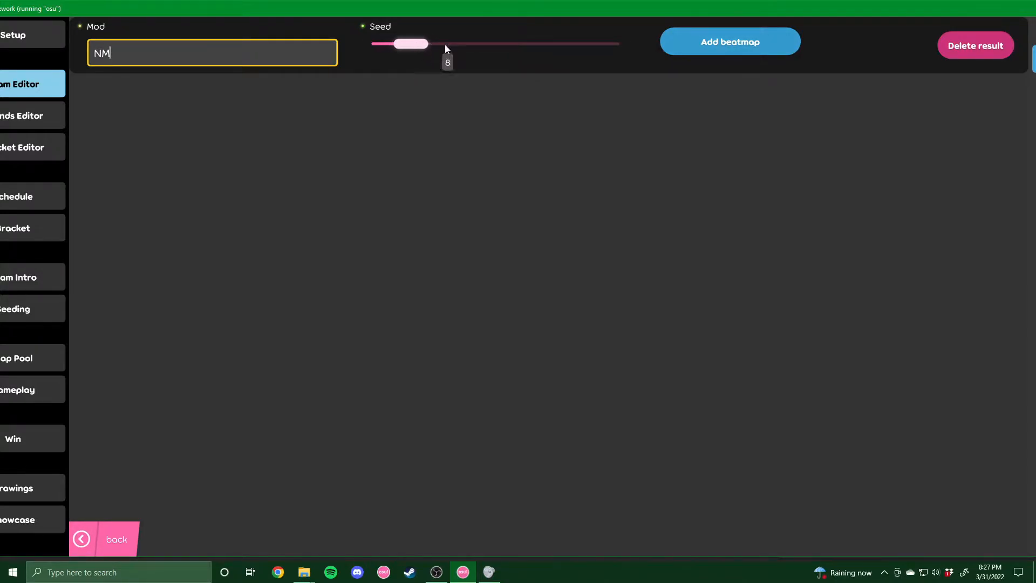
Try adding a beatmap entry to the NM seeding result, delete the whole result and return to the team list
left_click(728, 43)
left_click(144, 111)
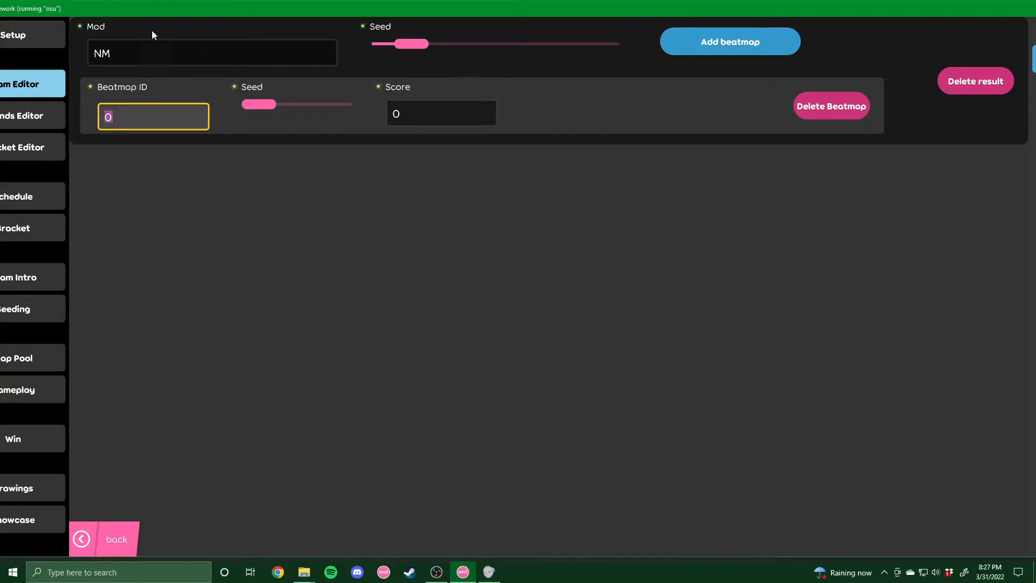
mouse_move(398, 48)
left_click(959, 83)
left_click(115, 539)
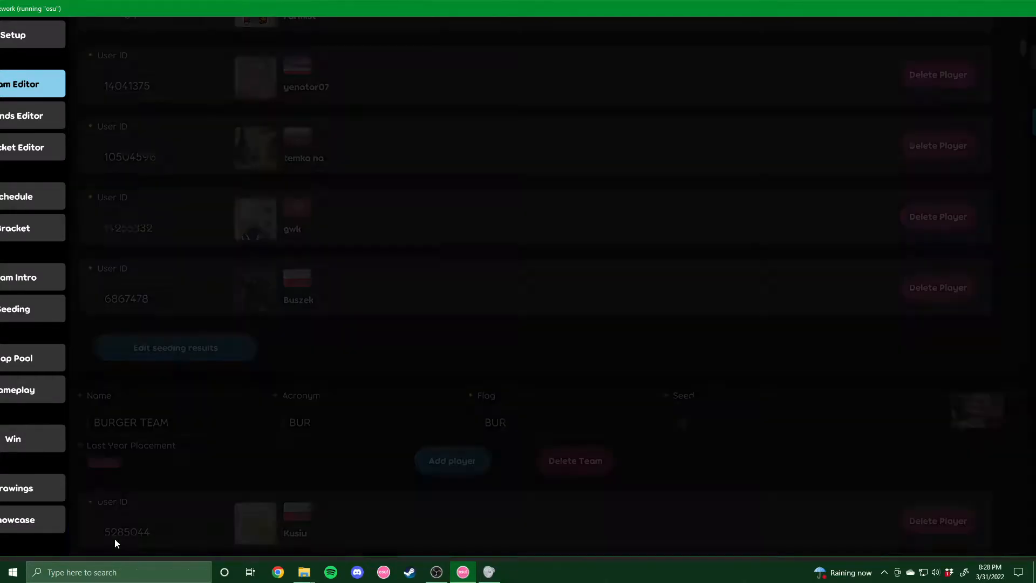
Look through the players of BURGER TEAM and chopstick pros, and check BURGER TEAM's seeding results page
scroll(559, 334, "down", 12)
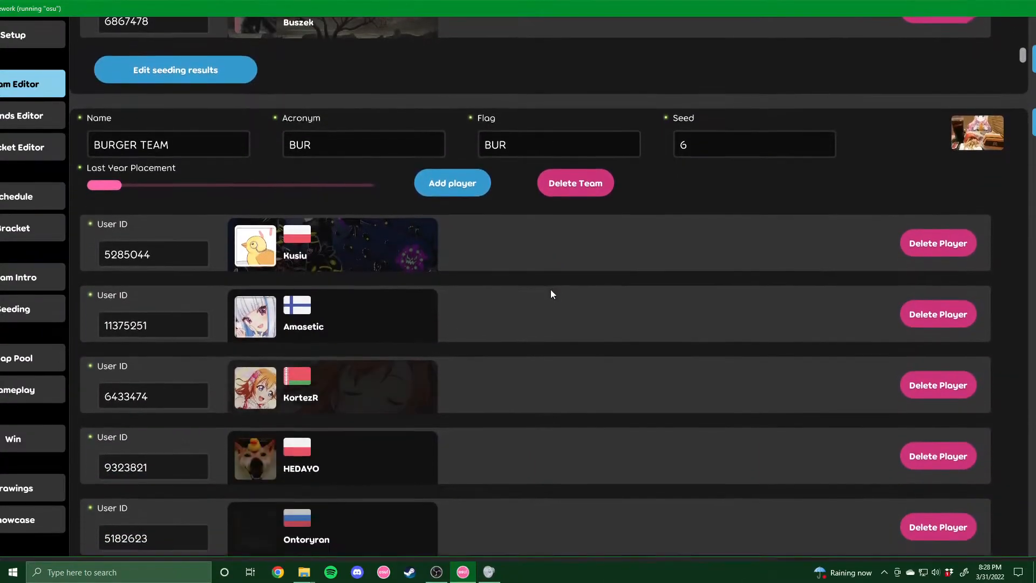
scroll(546, 300, "down", 5)
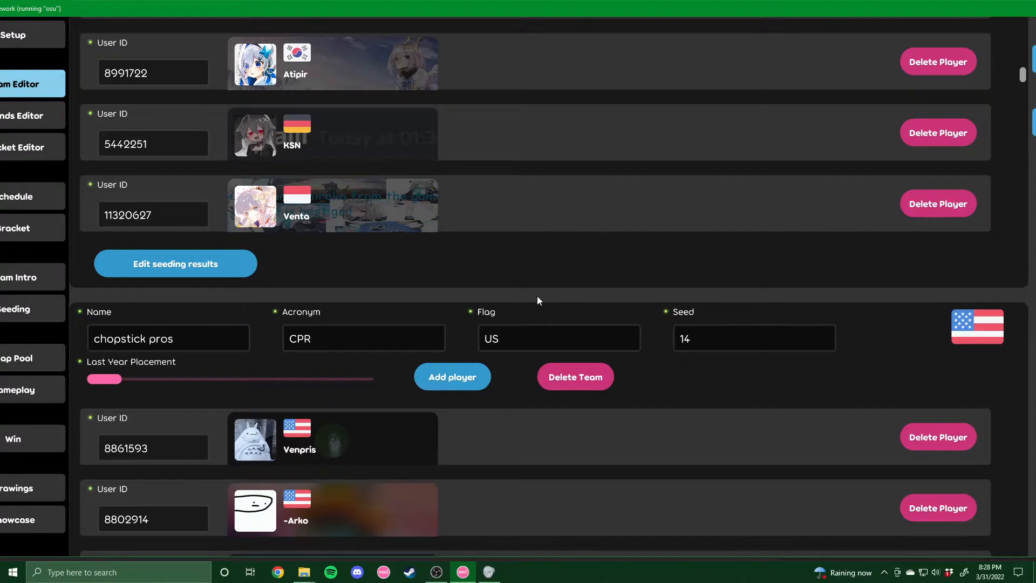
left_click(154, 263)
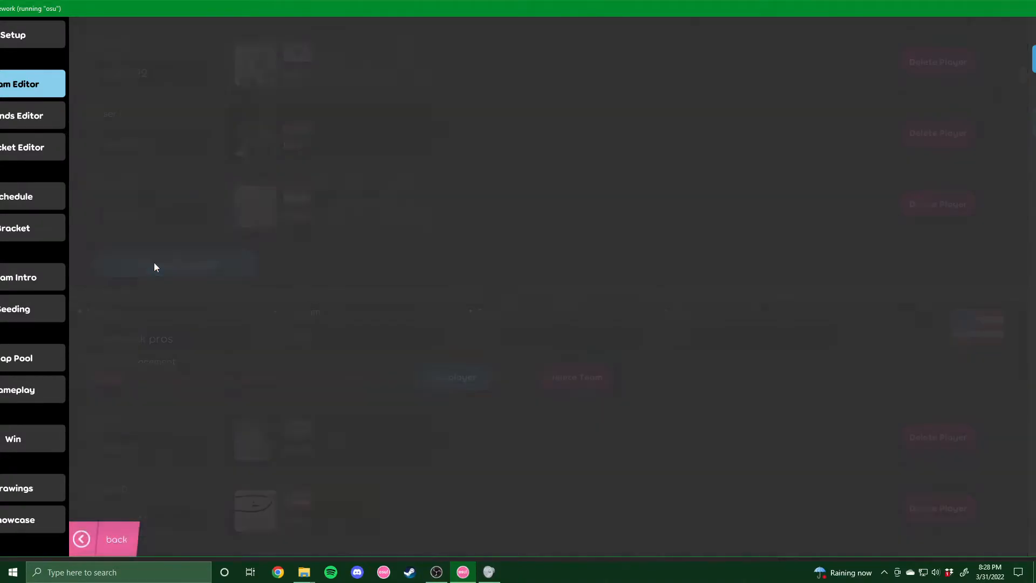
left_click(85, 537)
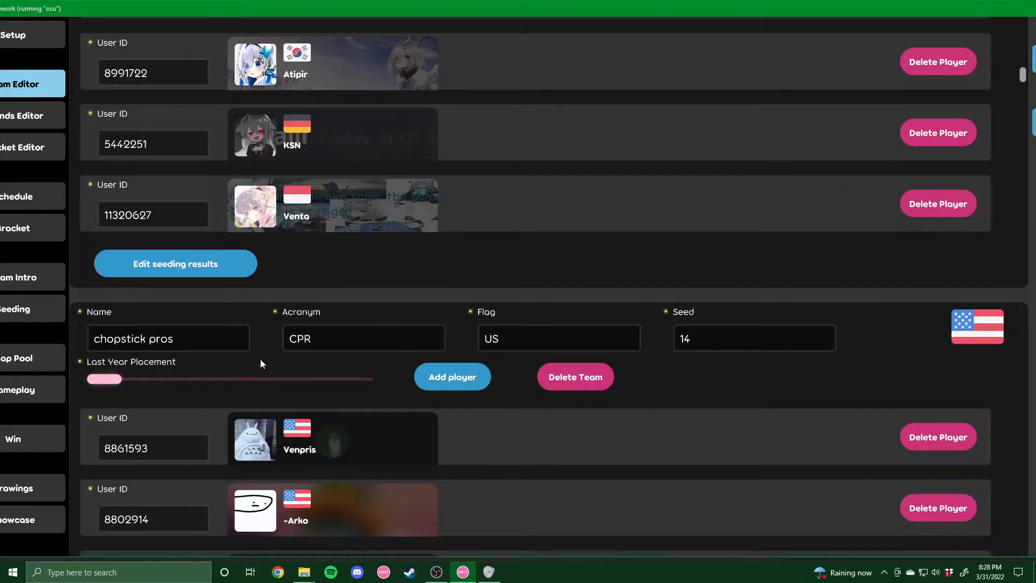
scroll(141, 313, "down", 10)
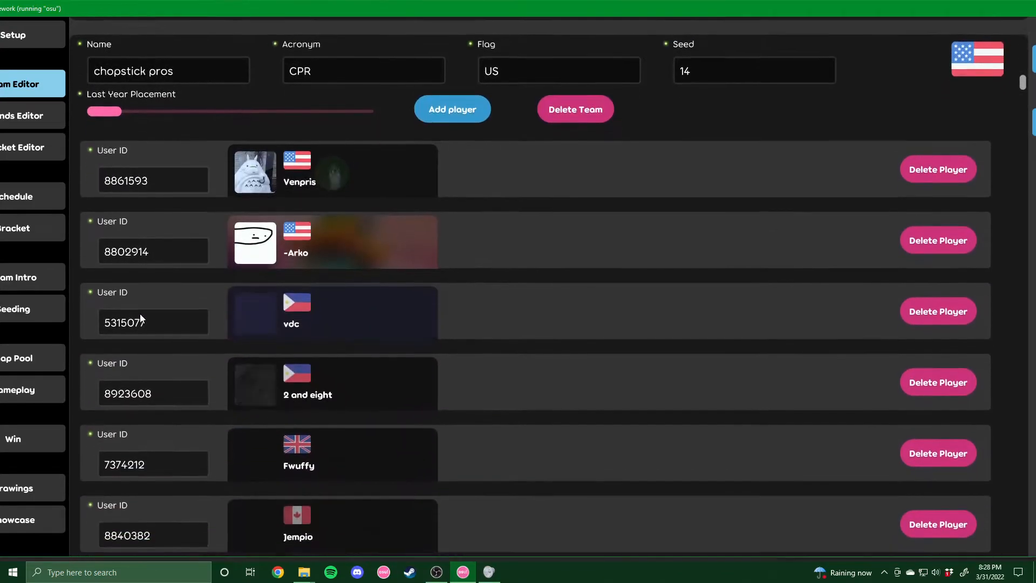
scroll(162, 302, "down", 2)
scroll(569, 186, "up", 11)
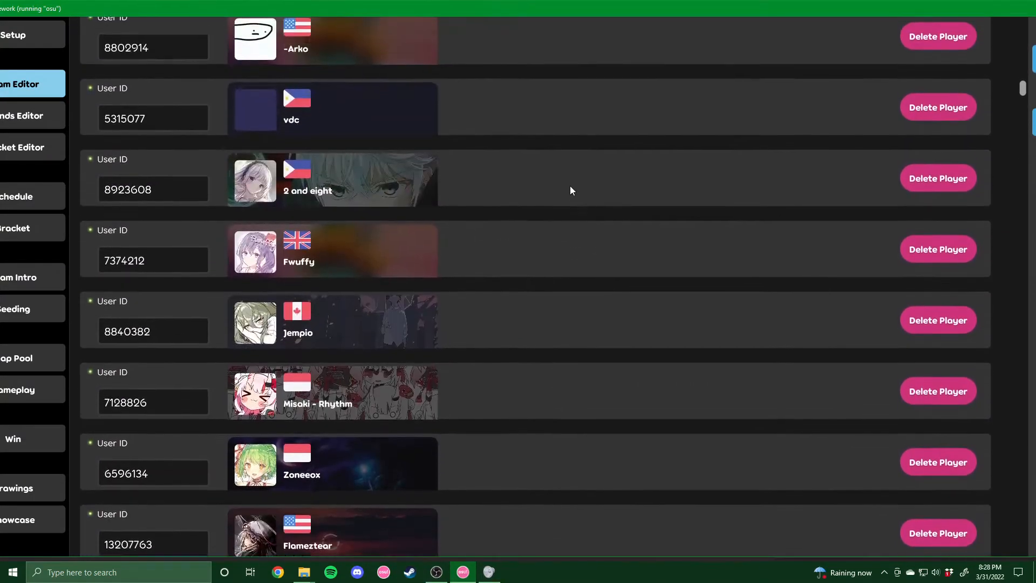
scroll(514, 248, "up", 5)
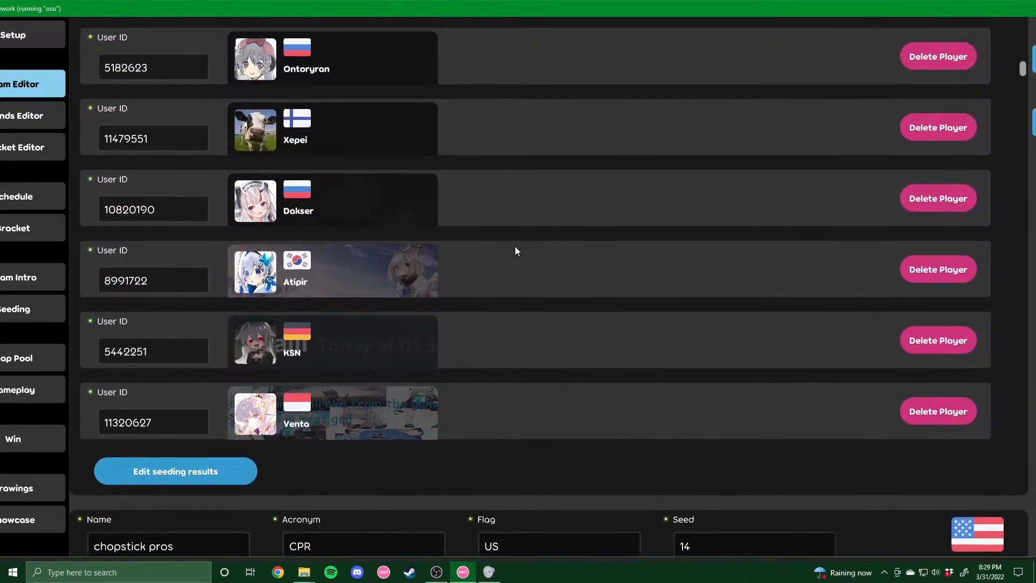
scroll(515, 250, "down", 3)
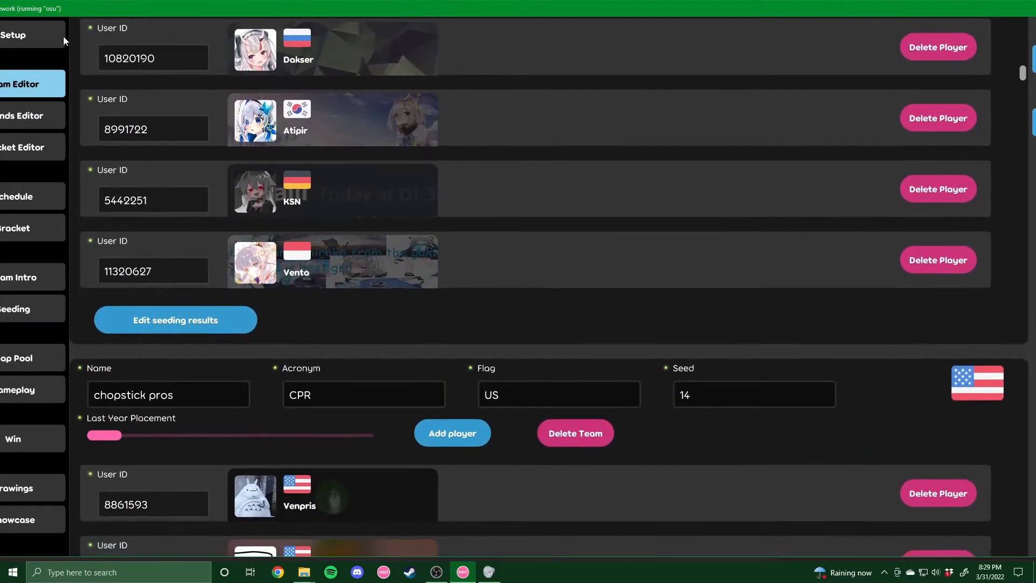
Open the rounds editor at the Round of 16 and bring the whole navigation list into view
left_click_drag(82, 7, 176, 21)
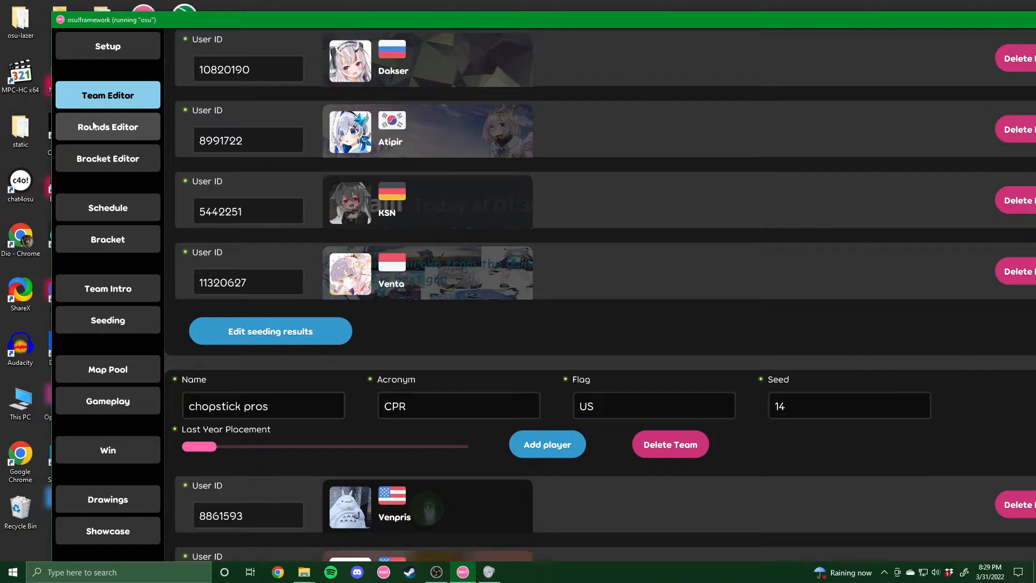
left_click(126, 126)
left_click_drag(338, 28, 287, 15)
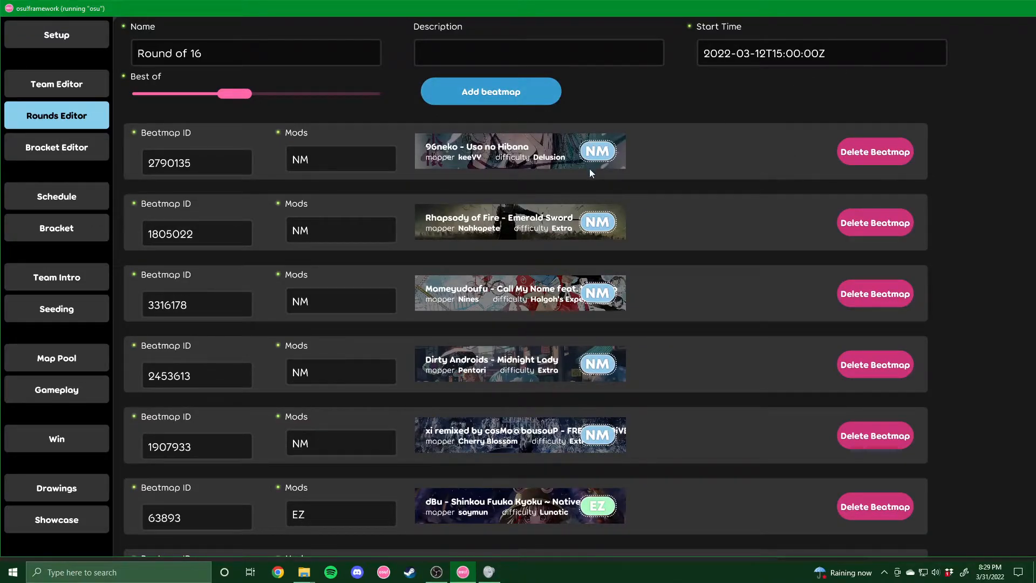
Examine the Round of 16's best-of setting and its name, description and start time fields
mouse_move(228, 96)
left_click(766, 53)
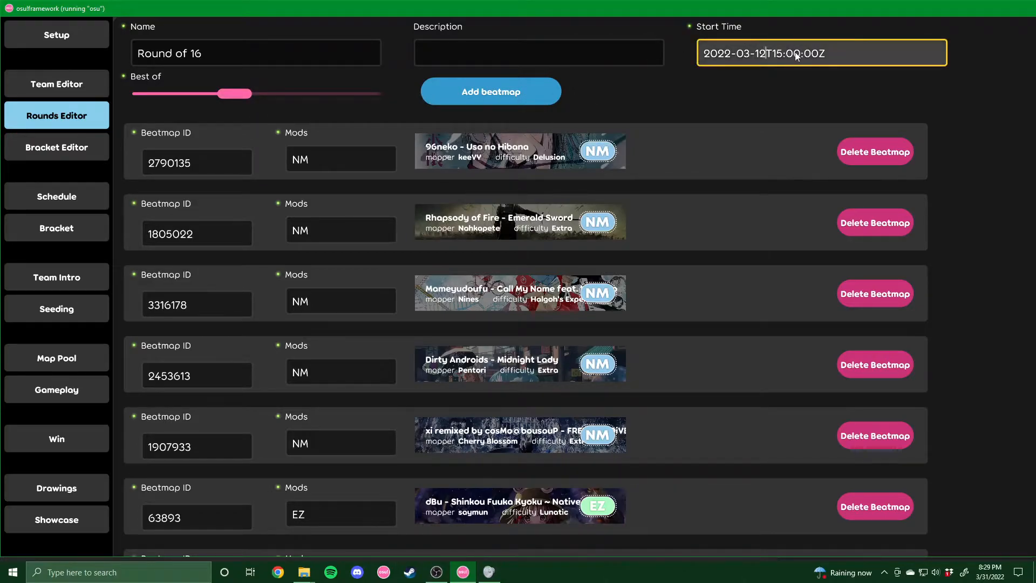
left_click(841, 52)
left_click(532, 54)
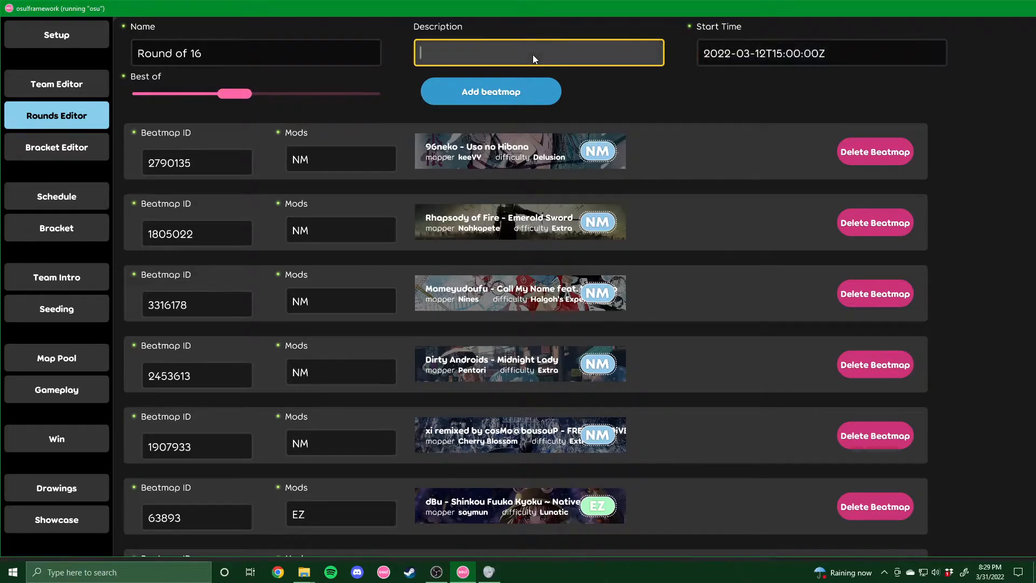
left_click(868, 51)
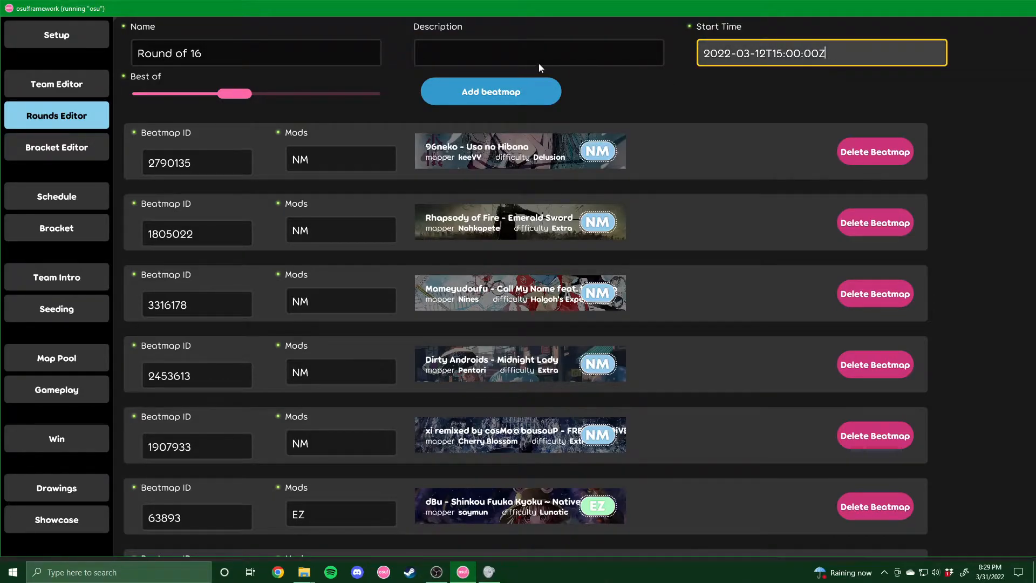
left_click(522, 60)
left_click(229, 53)
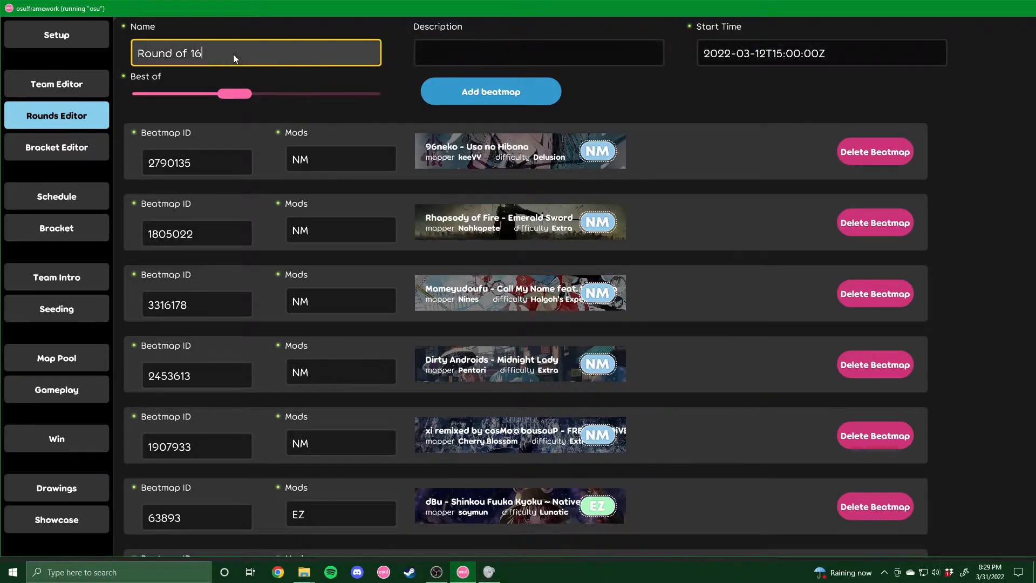
left_click(836, 52)
left_click(319, 47)
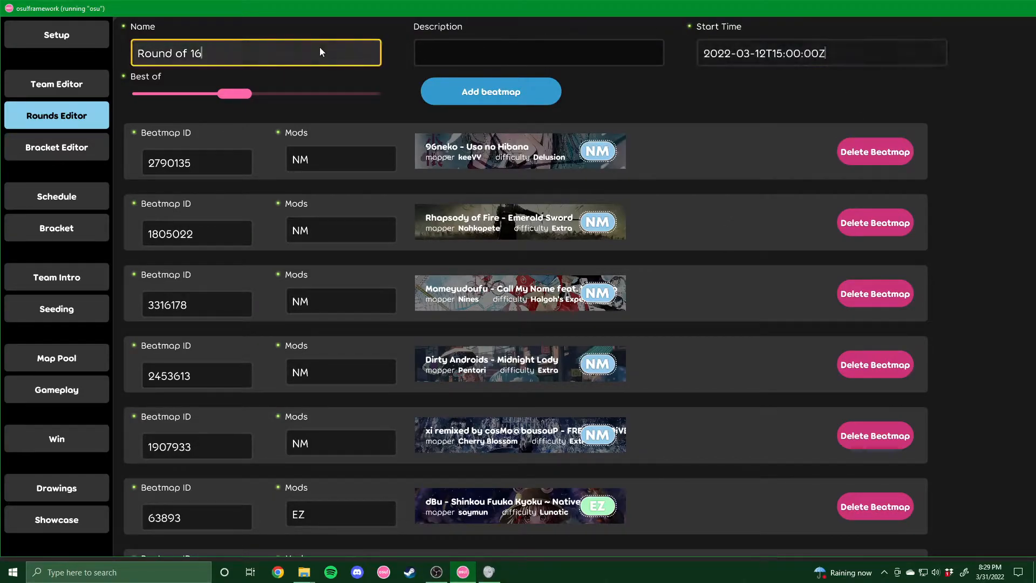
Go through the Round of 16's beatmap entries down to the Quarter Finals round and its name field
scroll(235, 121, "down", 10)
scroll(251, 172, "down", 8)
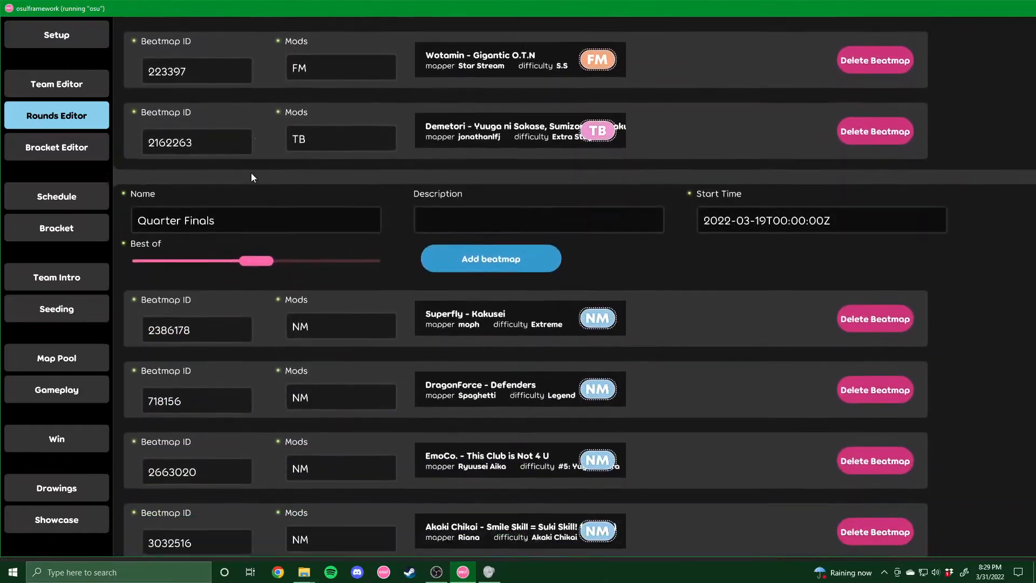
scroll(249, 176, "up", 2)
left_click(208, 185)
scroll(264, 176, "up", 2)
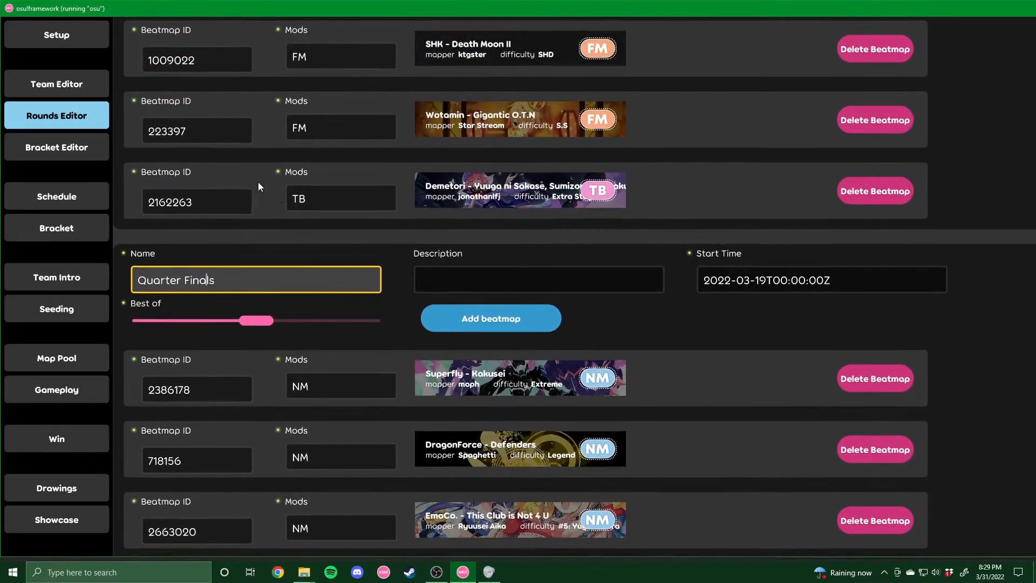
Return to the Round of 16 and examine its name field and the first beatmap's ID and mods fields
scroll(282, 262, "up", 8)
scroll(281, 259, "up", 10)
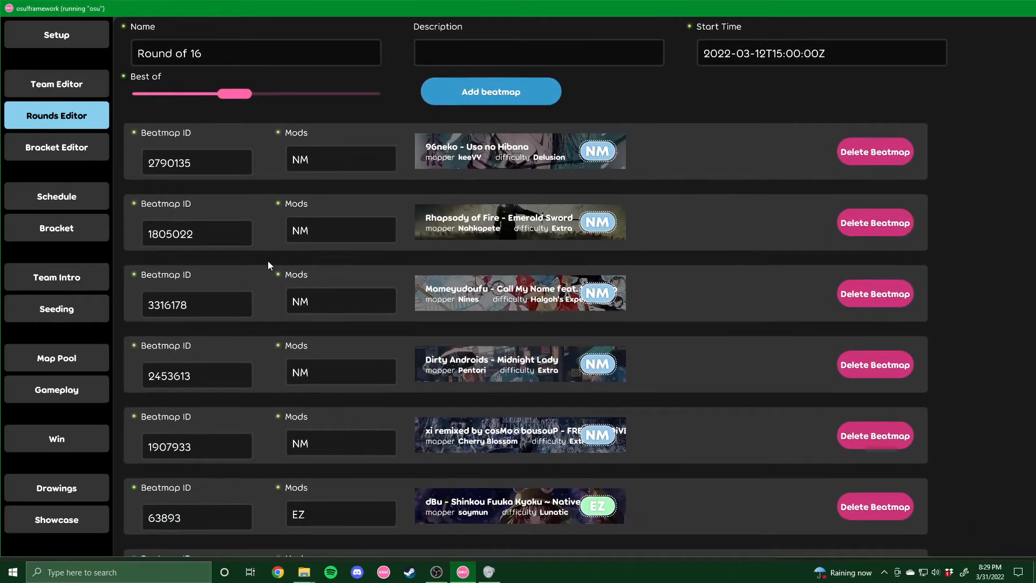
left_click(232, 53)
left_click(597, 145)
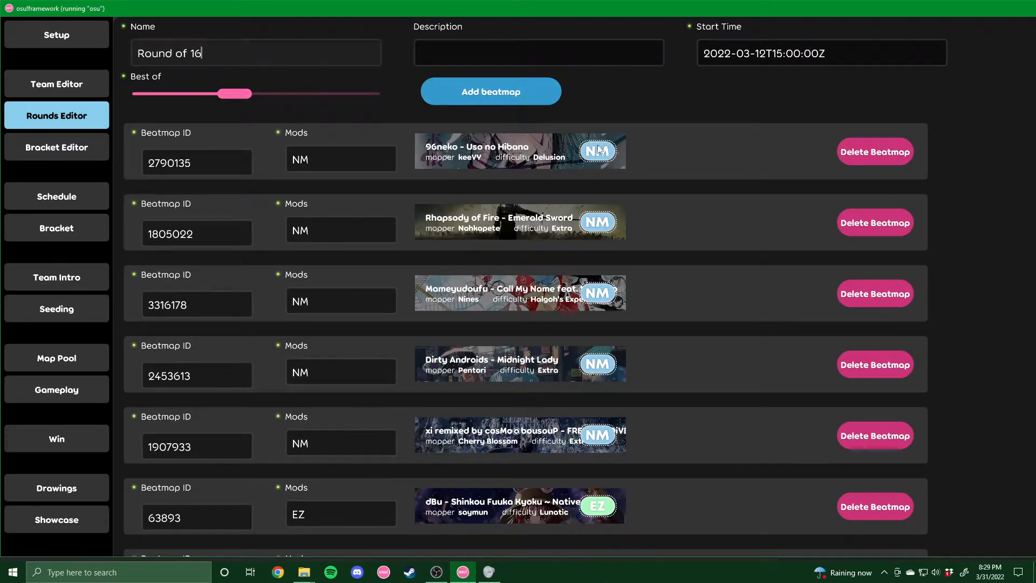
left_click(234, 163)
left_click(373, 165)
left_click(198, 171)
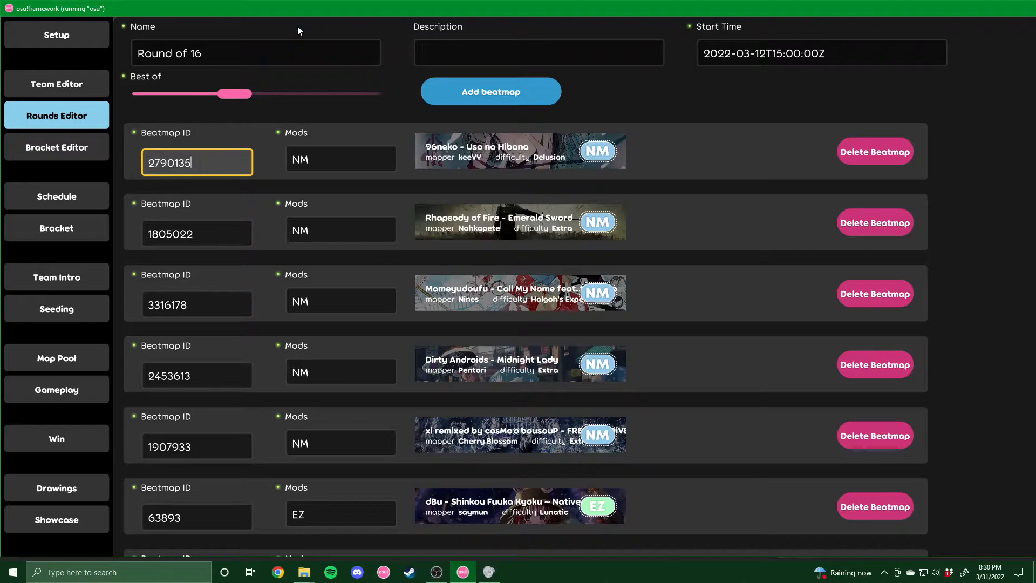
Move the window to reveal the rounds editor's control panel, and return it to show the Round of 16 fields
left_click_drag(610, 12, 334, 46)
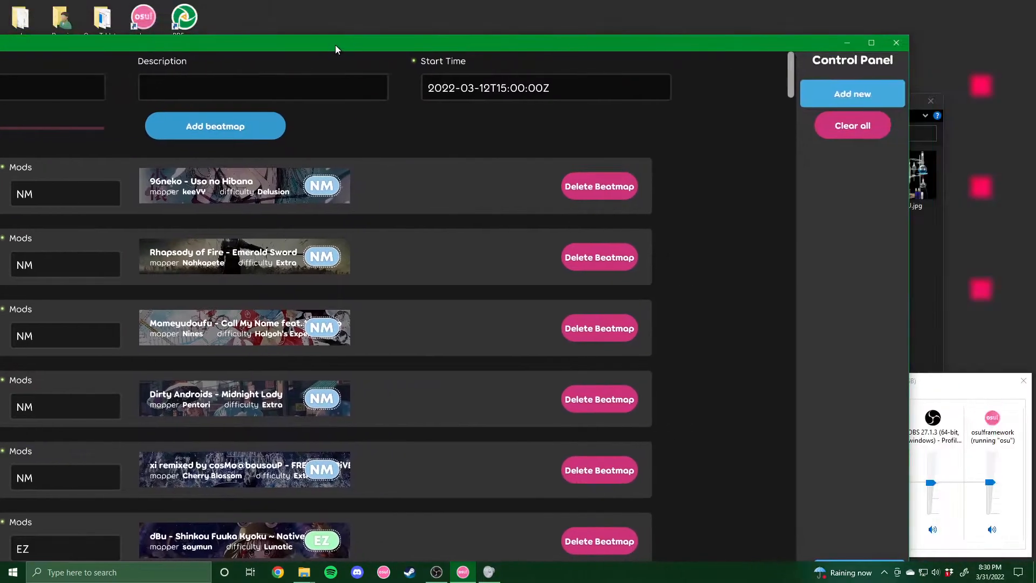
left_click_drag(536, 46, 782, 10)
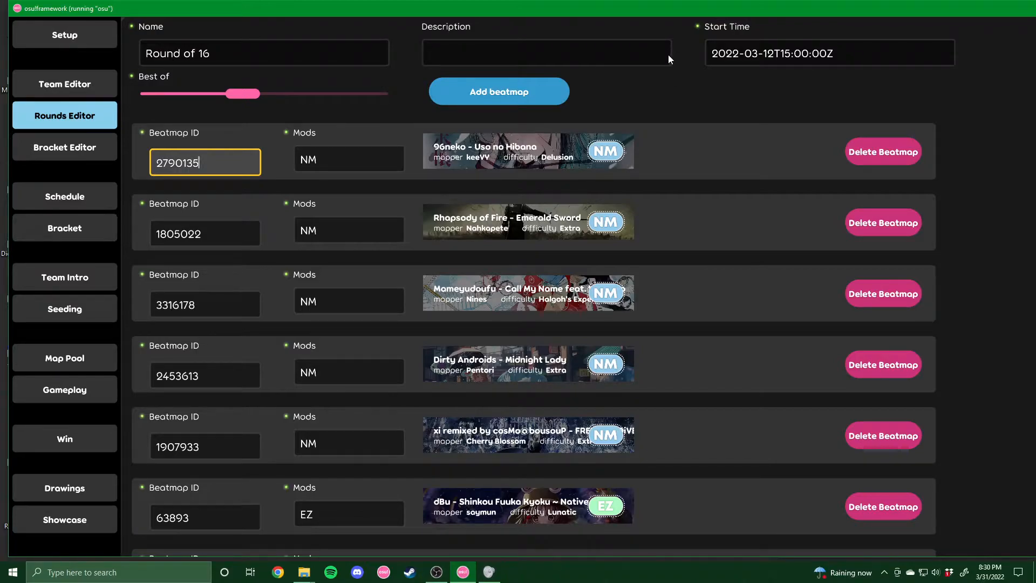
left_click(723, 101)
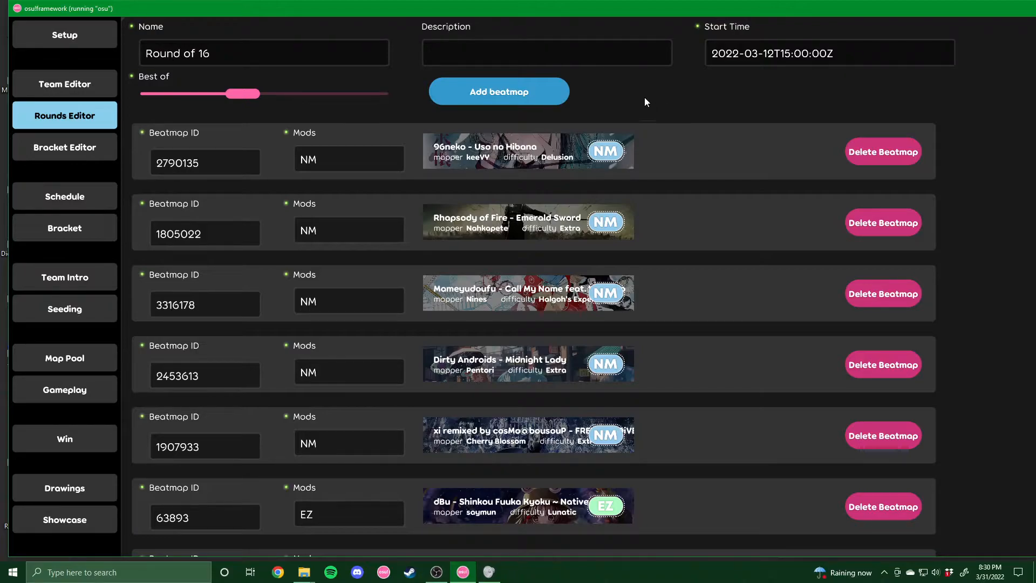
Examine the date and time portions of the Round of 16's start time
left_click(771, 58)
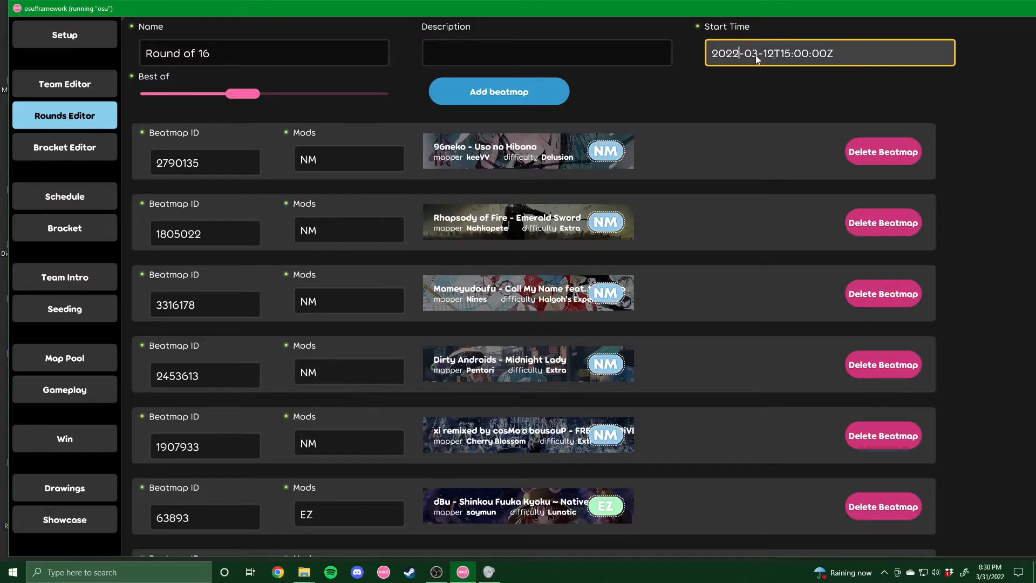
left_click(784, 58)
left_click_drag(787, 52, 826, 58)
left_click(828, 56)
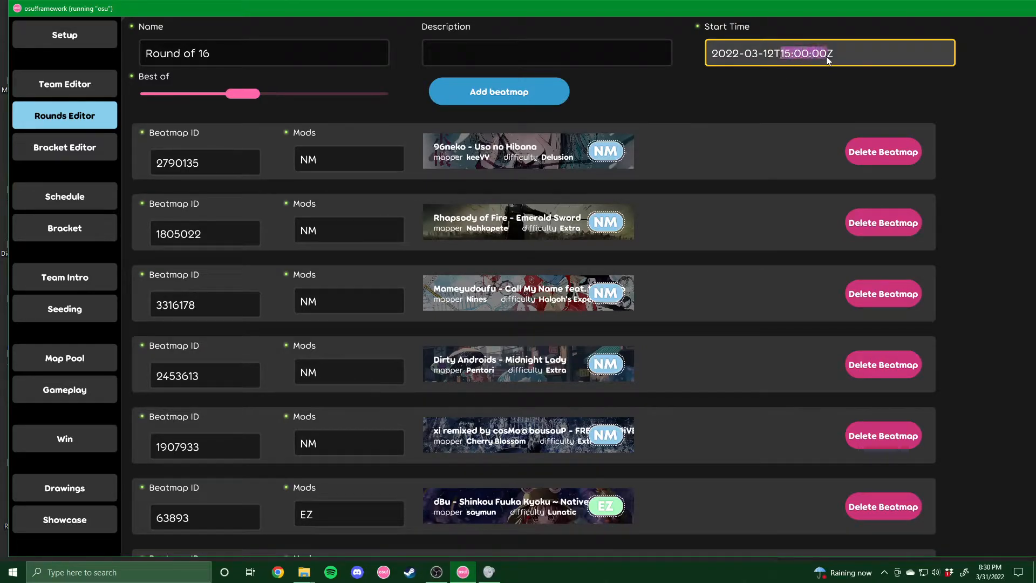
left_click(856, 49)
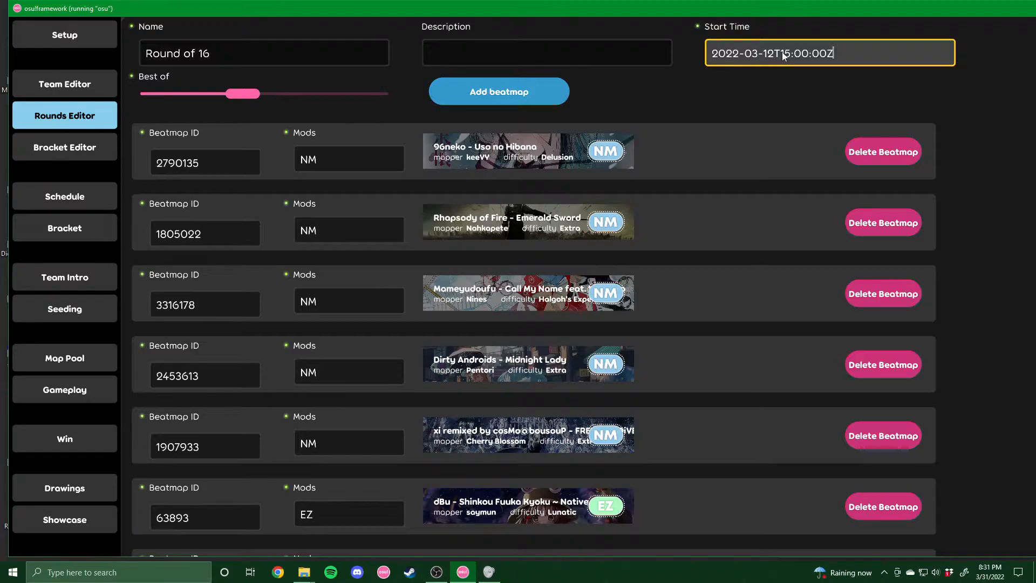
left_click_drag(782, 53, 824, 62)
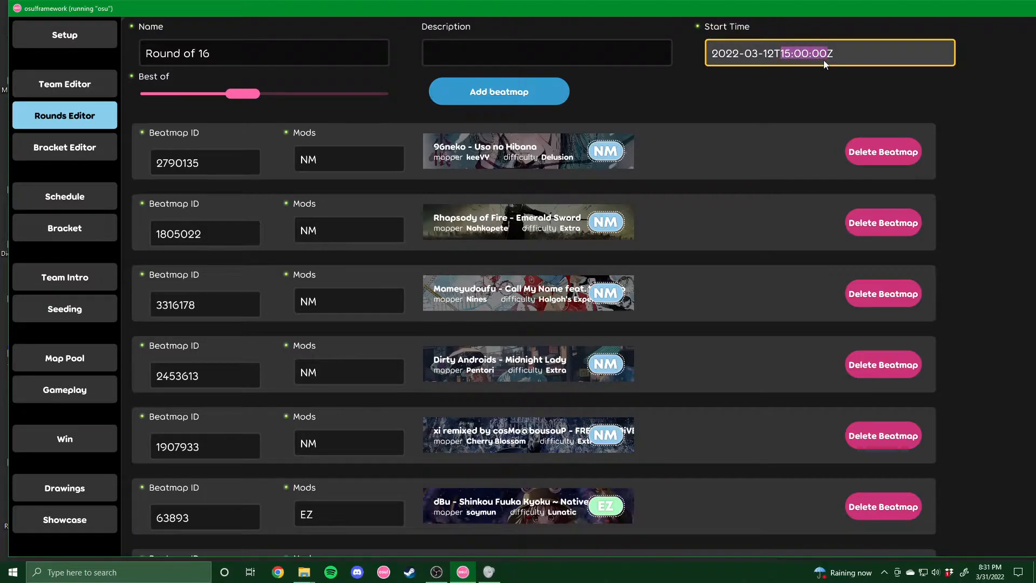
left_click(858, 55)
Go down to the Quarter Finals round and examine the date and time portions of its start time
scroll(781, 63, "down", 7)
scroll(776, 73, "down", 18)
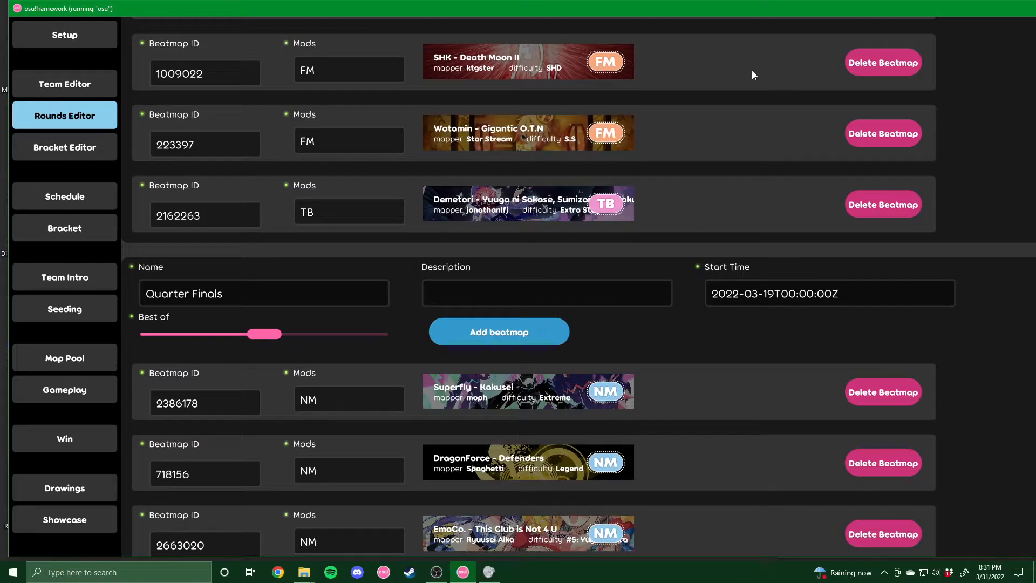
left_click(780, 296)
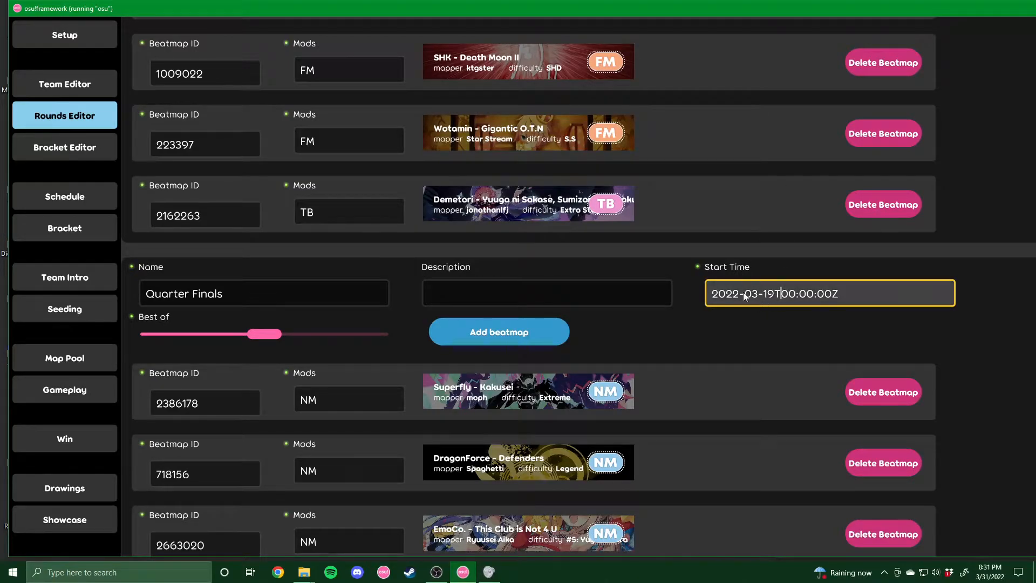
left_click_drag(710, 297, 833, 298)
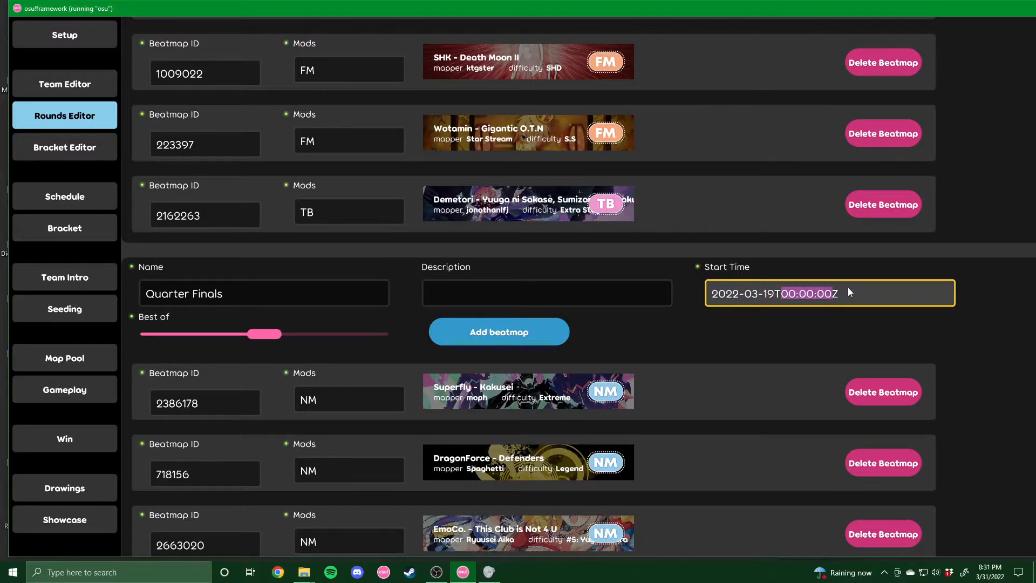
left_click(857, 286)
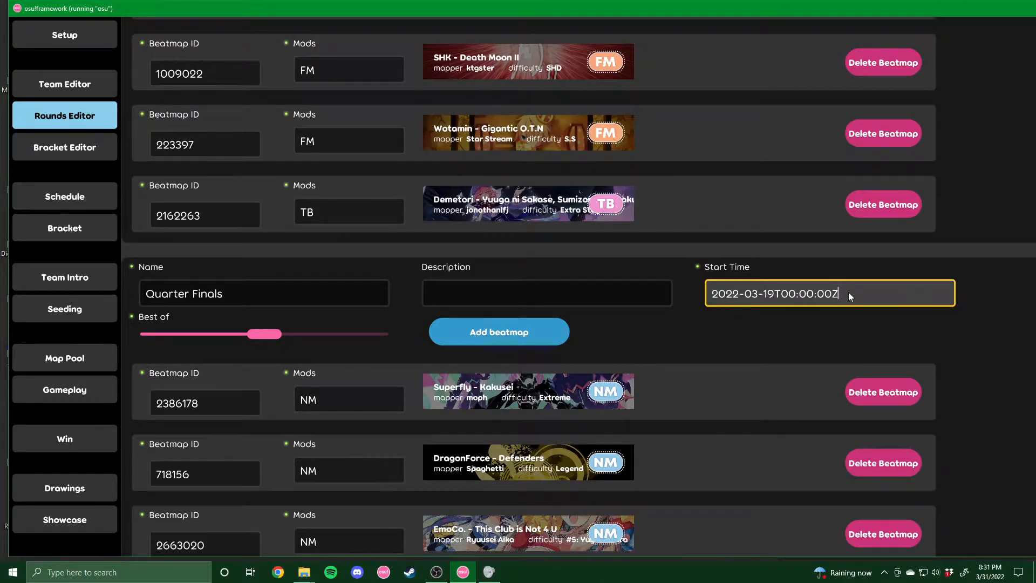
scroll(886, 291, "down", 4)
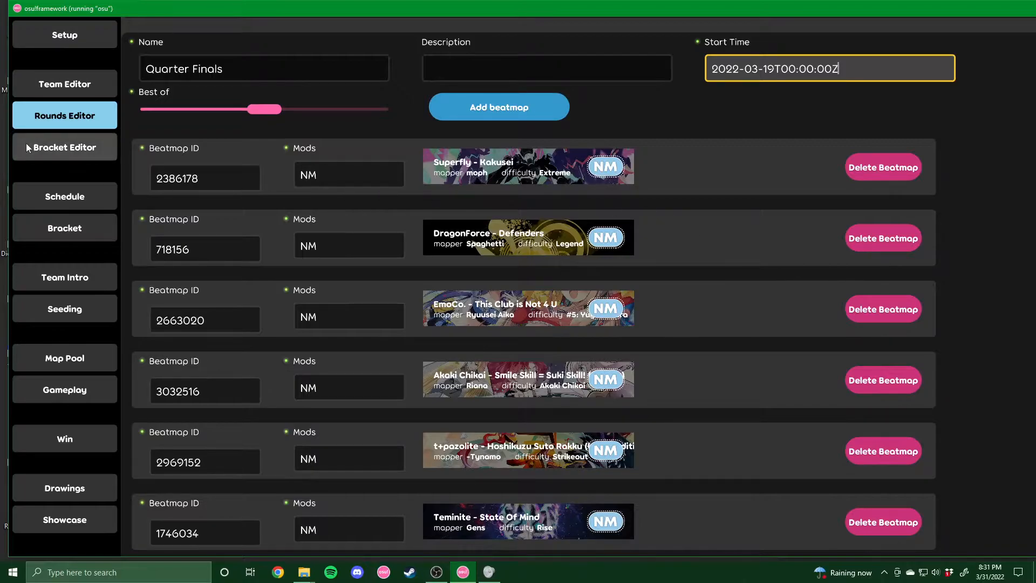
Review the Round of 16's name and start time again and compare them with the Quarter Finals start time
scroll(597, 120, "up", 3)
scroll(597, 120, "up", 20)
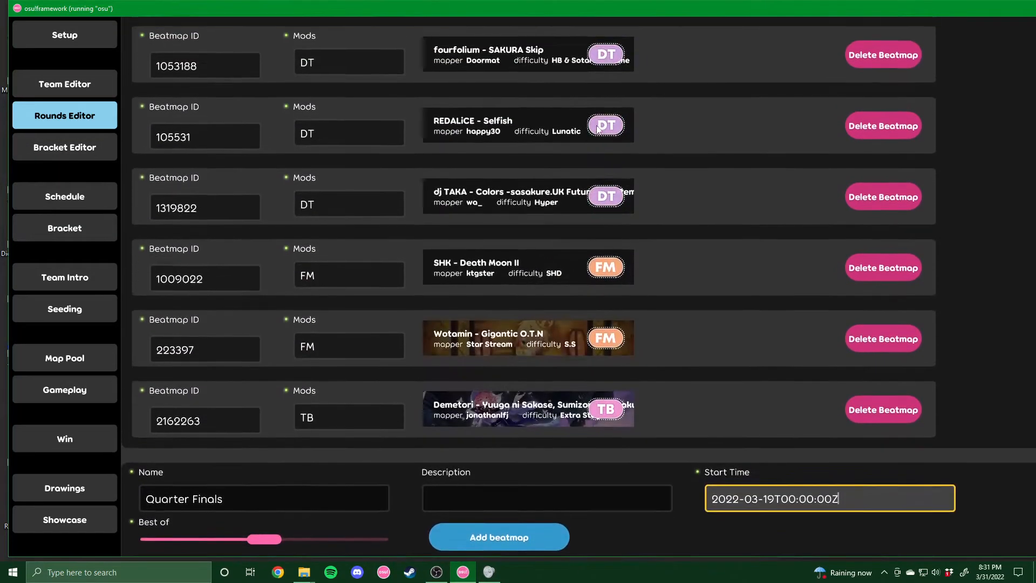
scroll(647, 160, "up", 2)
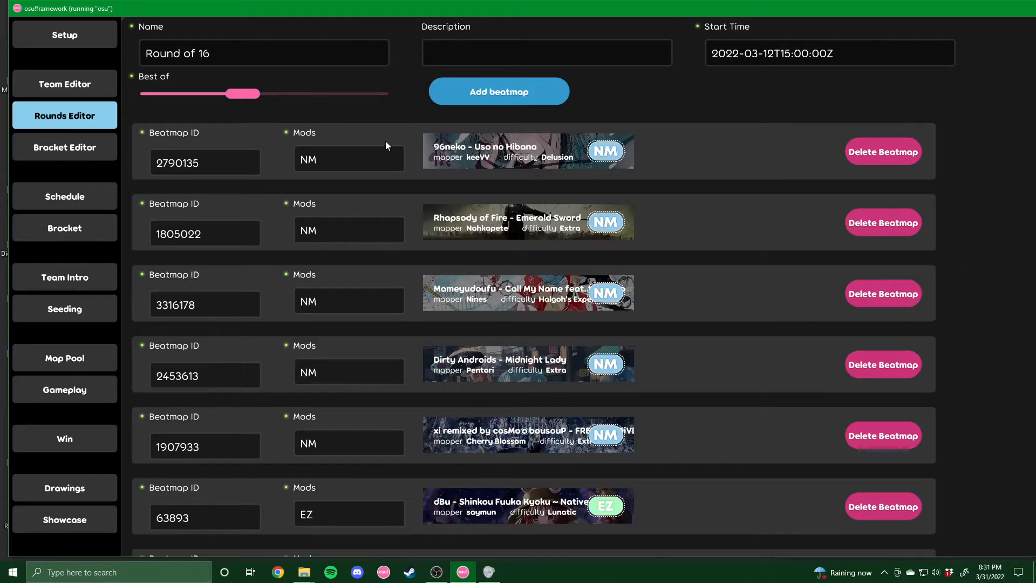
left_click(274, 46)
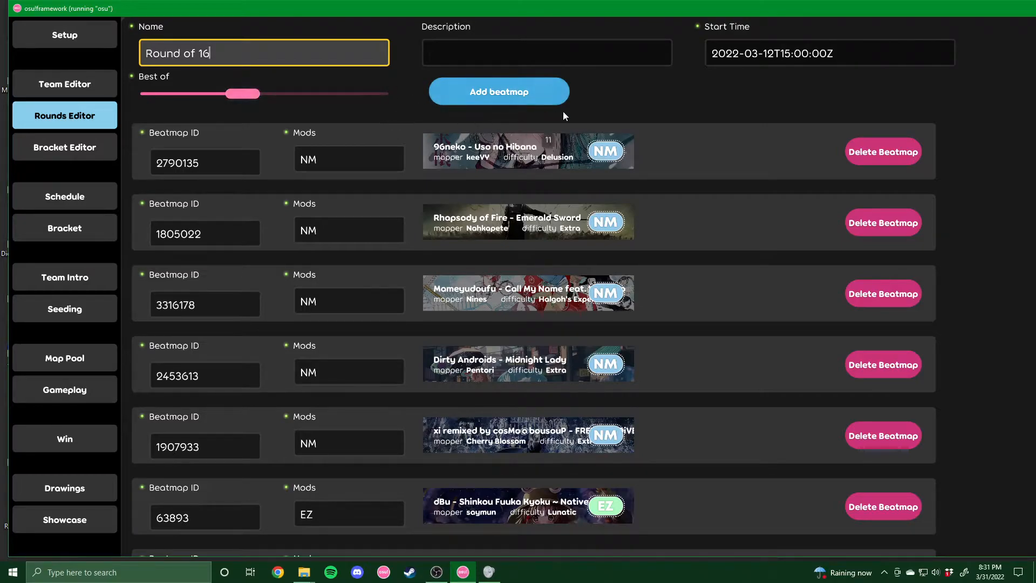
left_click(852, 49)
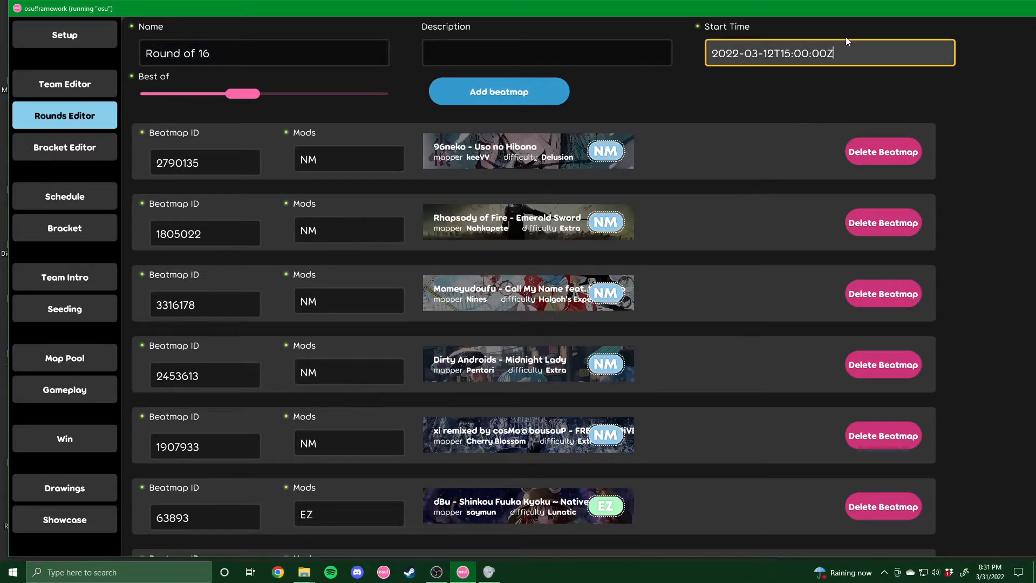
scroll(816, 95, "down", 15)
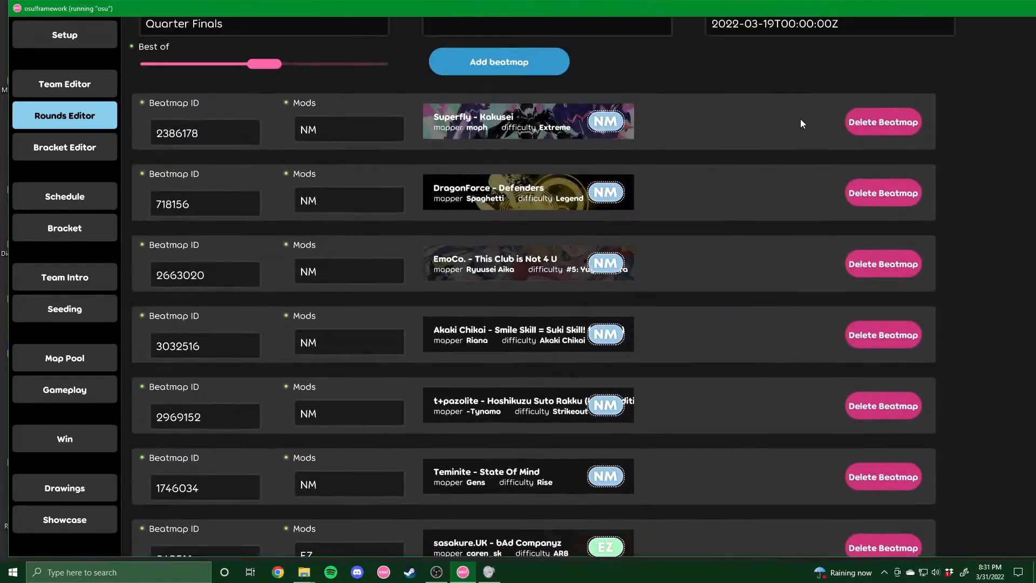
scroll(801, 120, "up", 1)
left_click(860, 72)
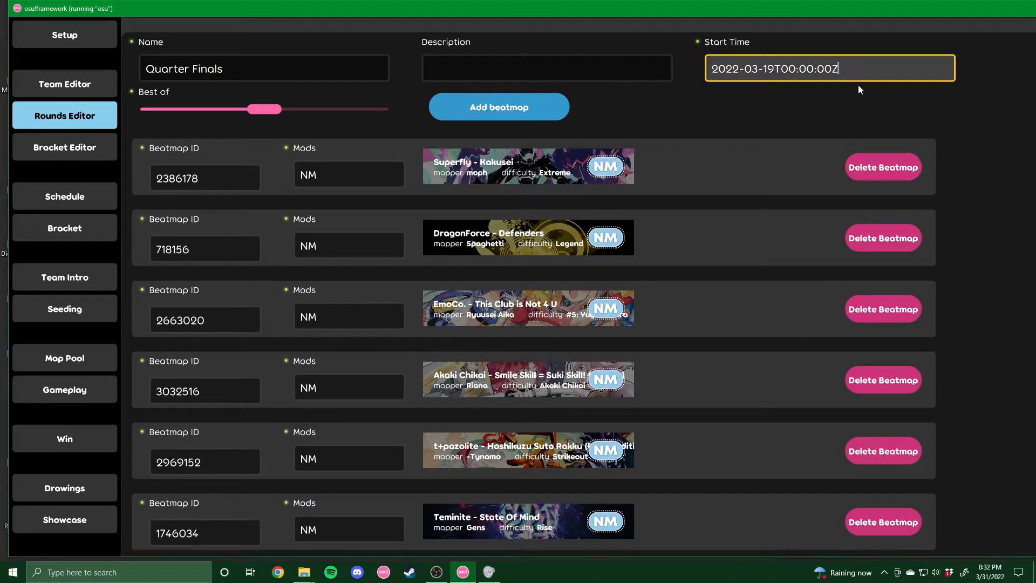
Open the bracket editor and view the ladder settings of the first Round of 16 and Quarter Finals matches
left_click(80, 148)
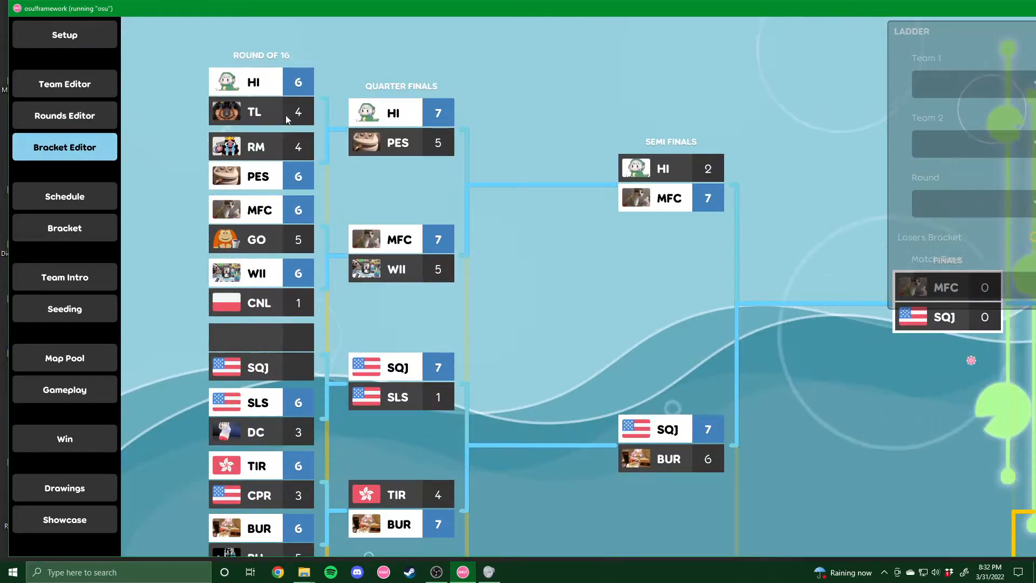
left_click(284, 88)
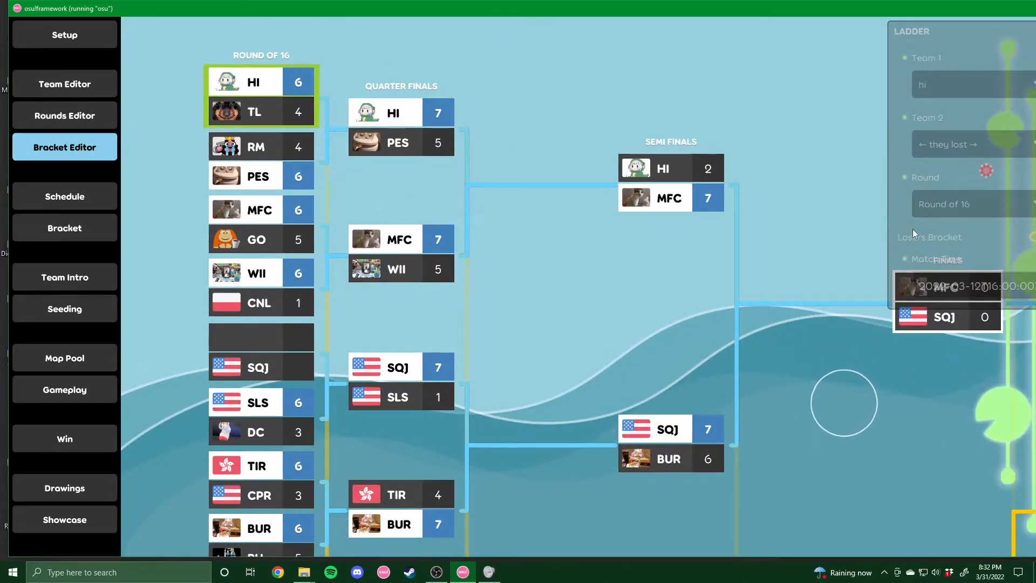
left_click(390, 126)
left_click_drag(699, 12, 470, 26)
Select the Losers Grand Finals match in the bracket and examine its match time in the ladder settings
left_click(829, 505)
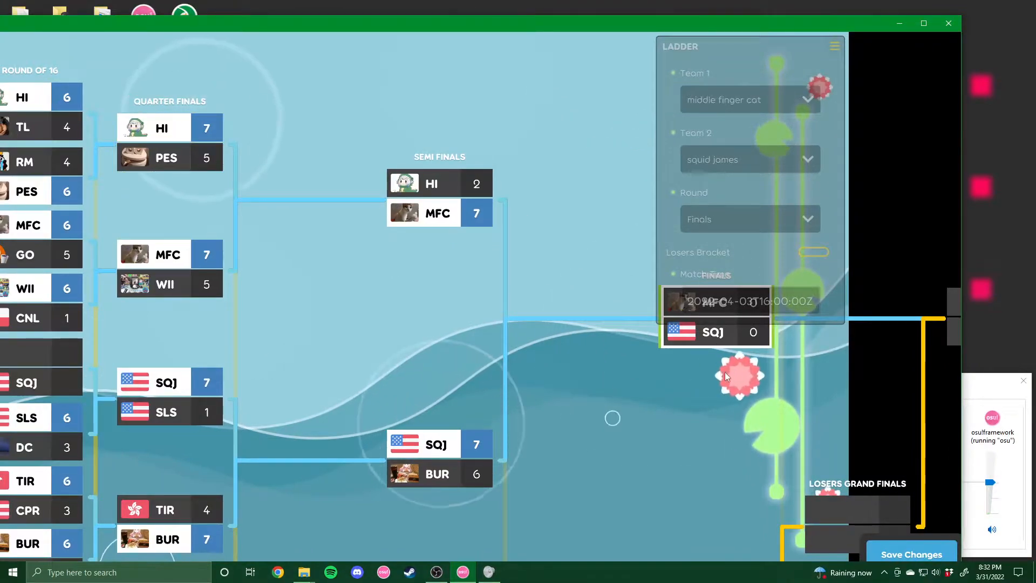
scroll(562, 412, "down", 3)
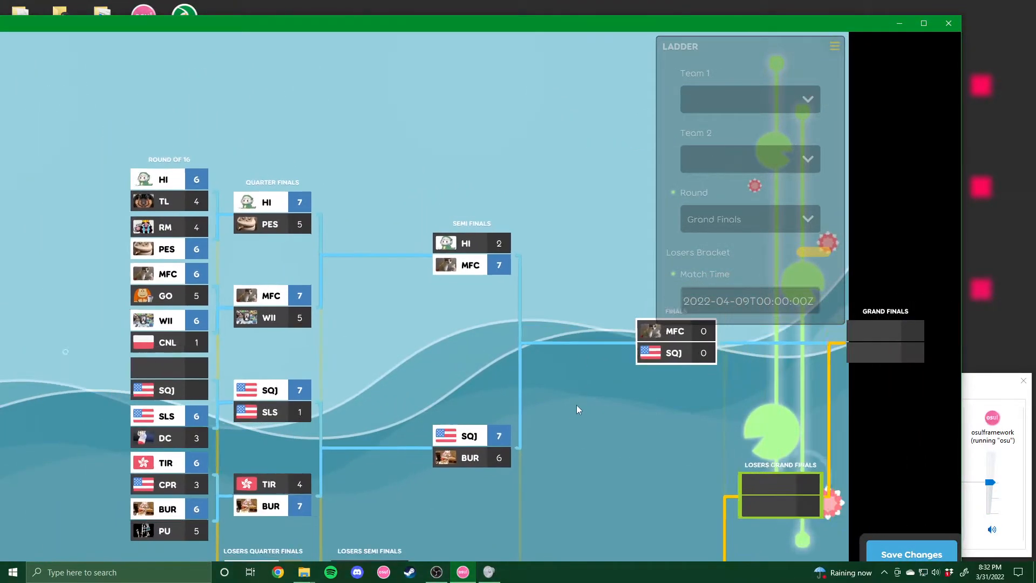
left_click_drag(444, 27, 491, 12)
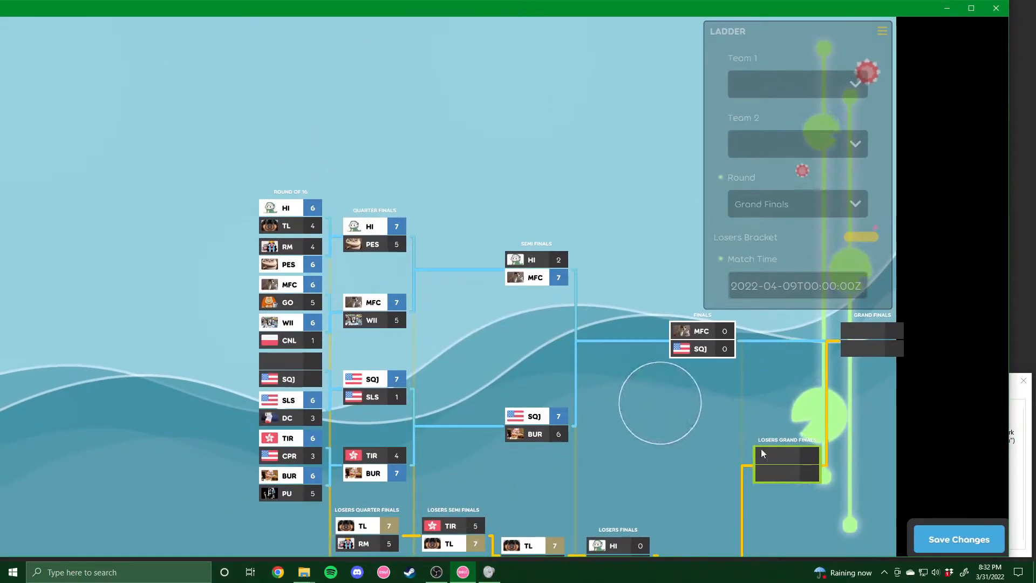
left_click(777, 290)
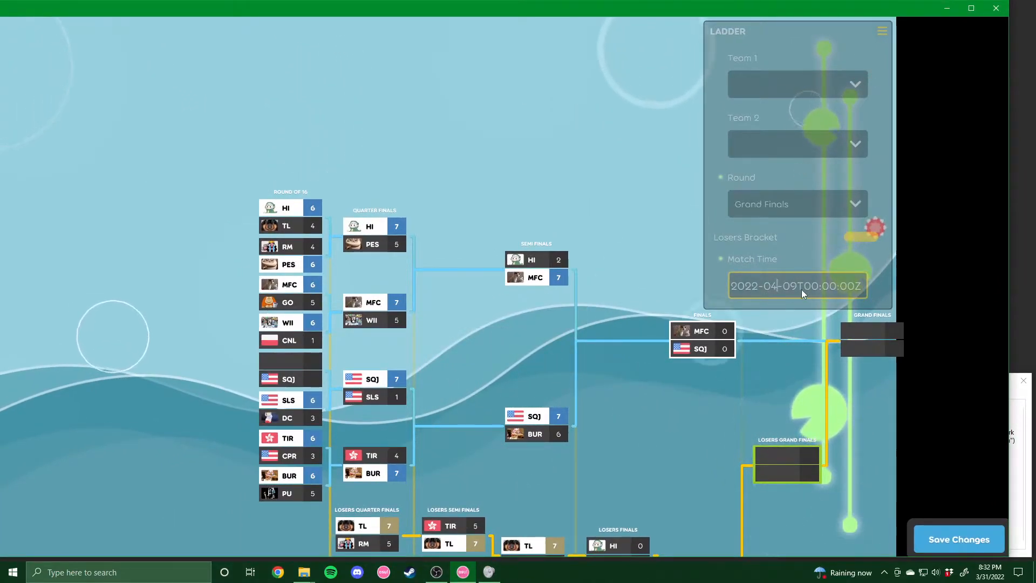
left_click(794, 285)
Go back to the rounds editor and check the Grand Finals round's start time and best-of setting
left_click_drag(396, 11, 513, 13)
left_click(32, 119)
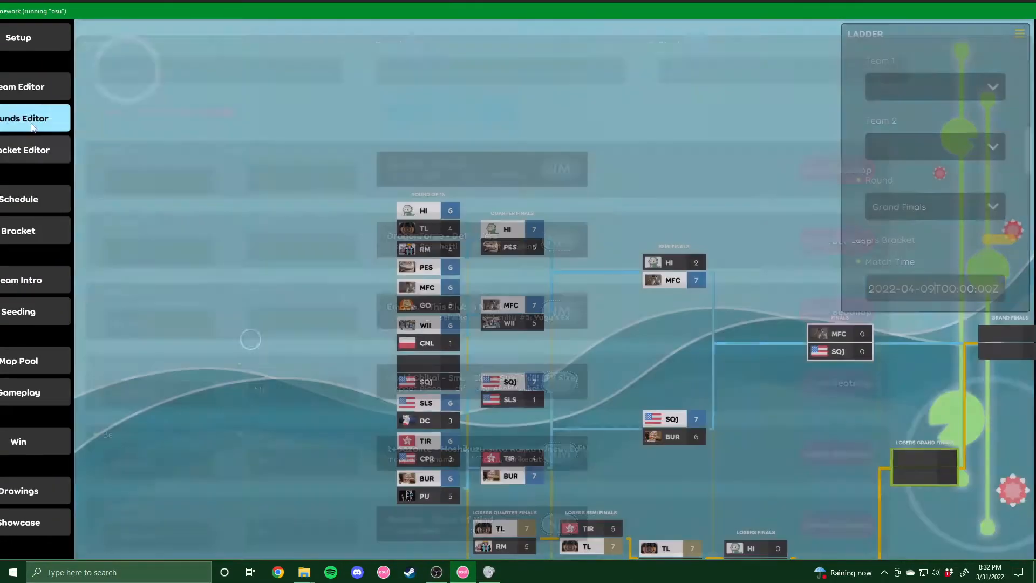
scroll(655, 319, "down", 20)
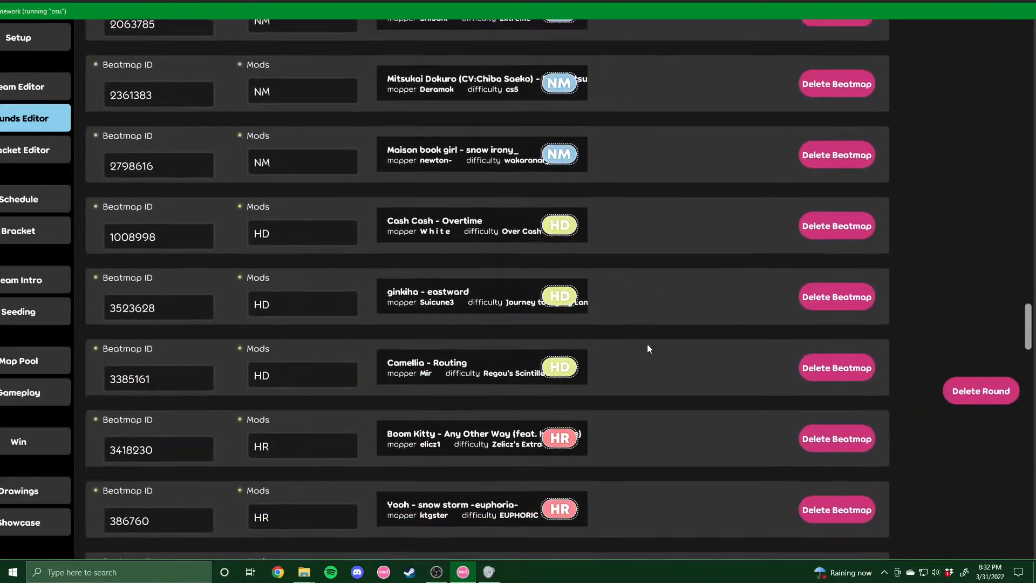
scroll(633, 356, "down", 20)
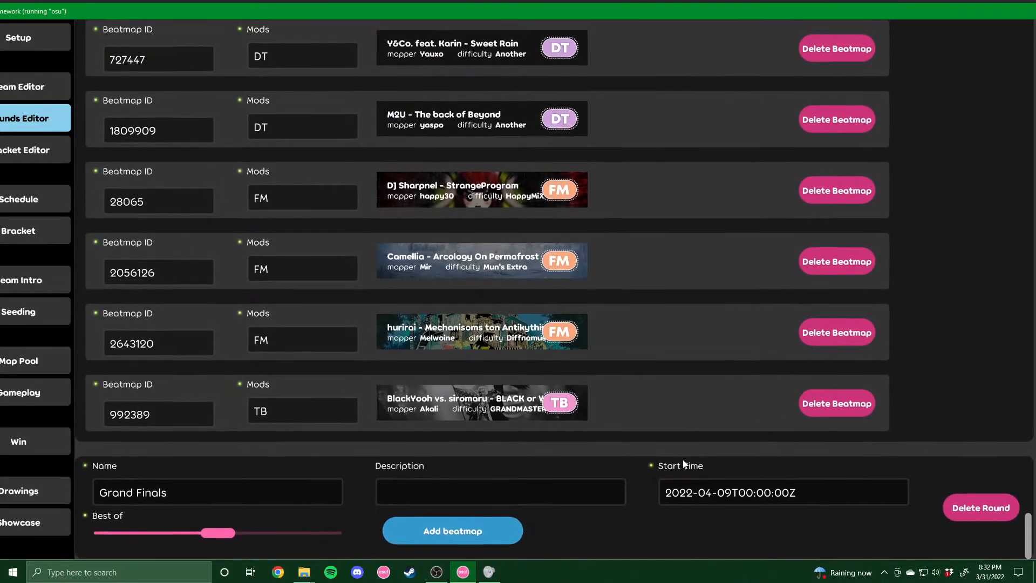
left_click(820, 503)
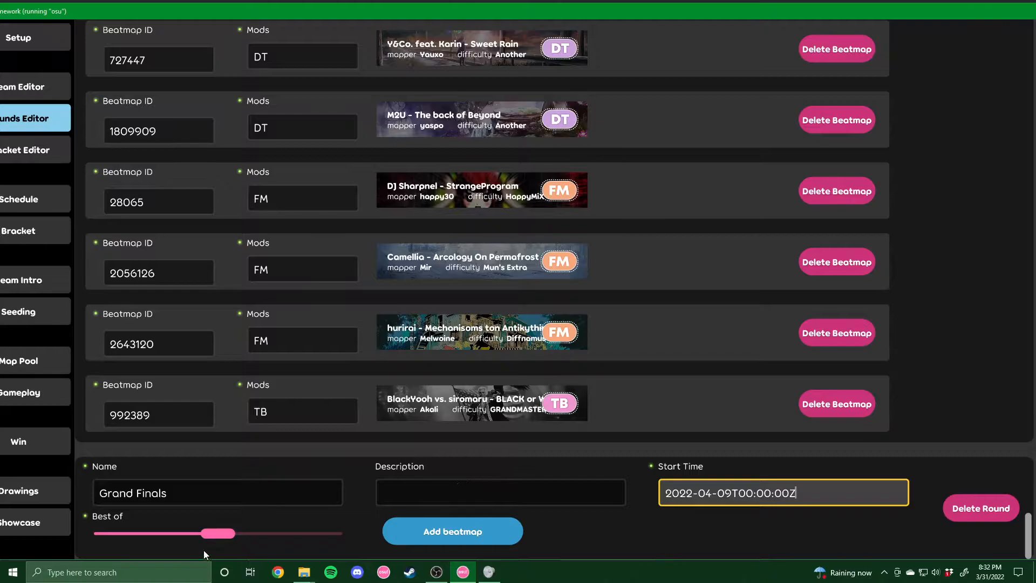
mouse_move(219, 537)
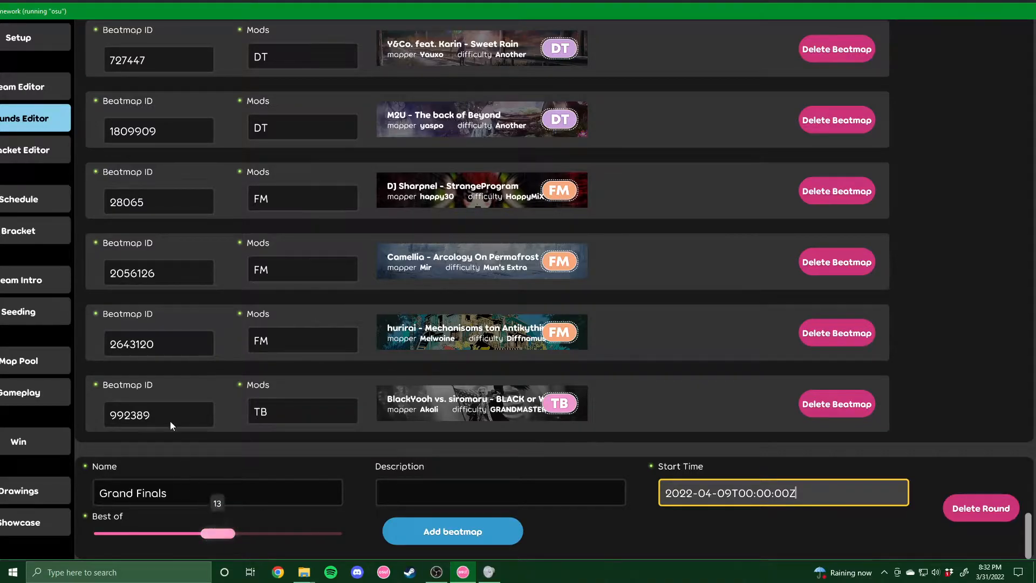
Return to the bracket editor and compare the settings of the Grand Finals, the empty losers-bracket Finals match and the Losers Grand Finals
left_click(51, 152)
left_click_drag(777, 374, 662, 225)
left_click(801, 176)
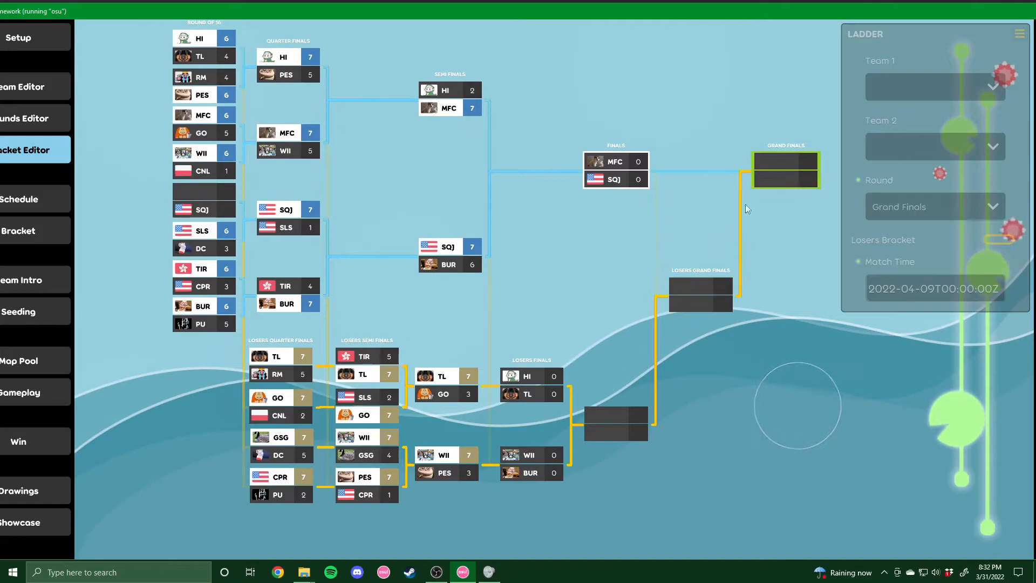
left_click(625, 421)
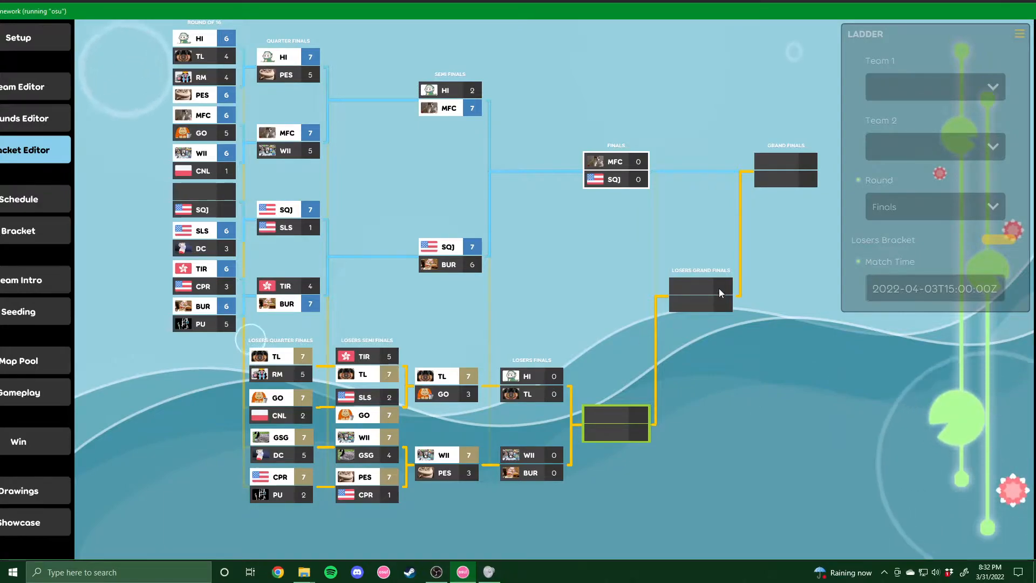
left_click(688, 288)
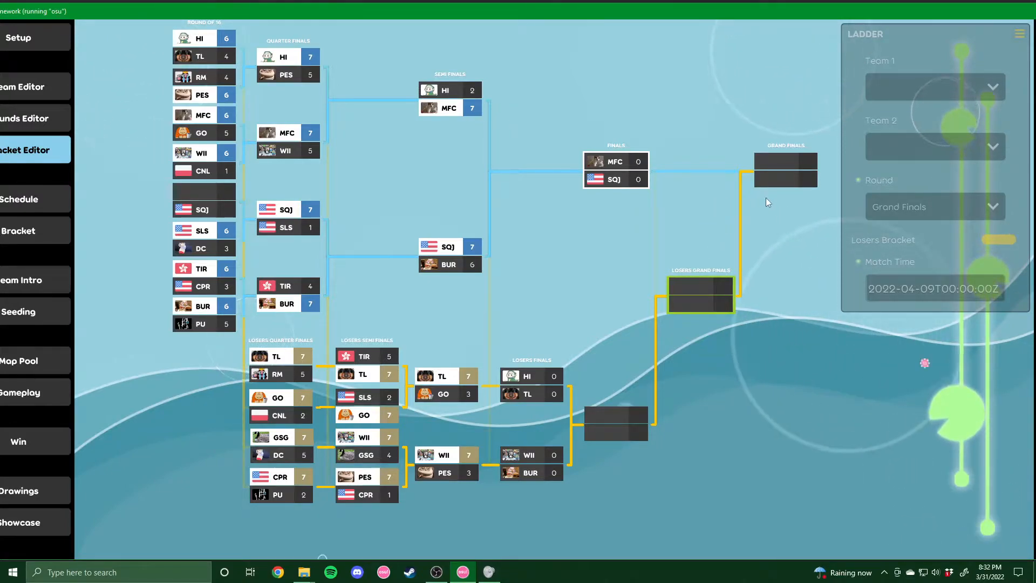
Check the match times of the two Losers Finals matches, and the Grand Finals start time in the rounds editor
left_click(531, 385)
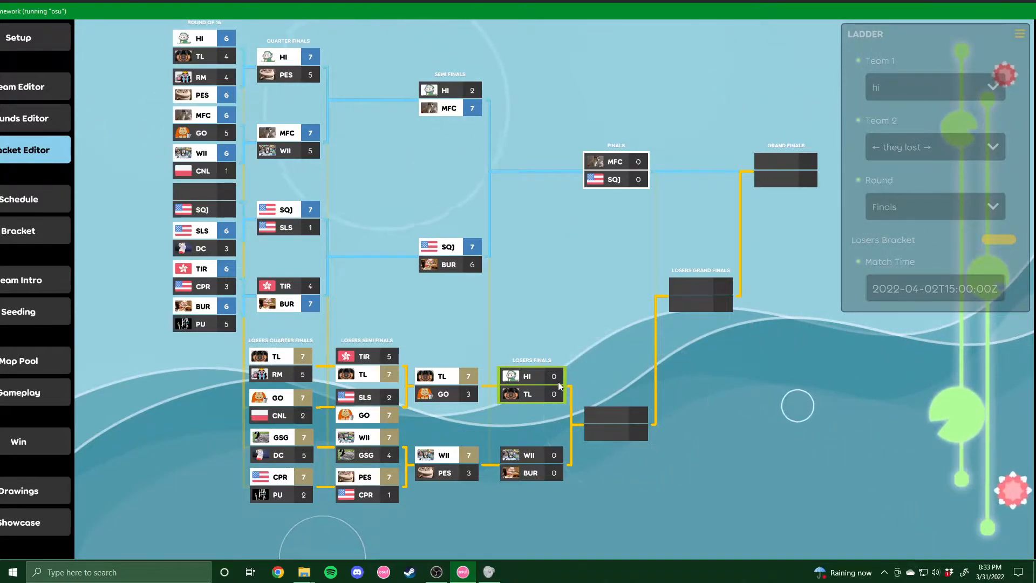
left_click(540, 454)
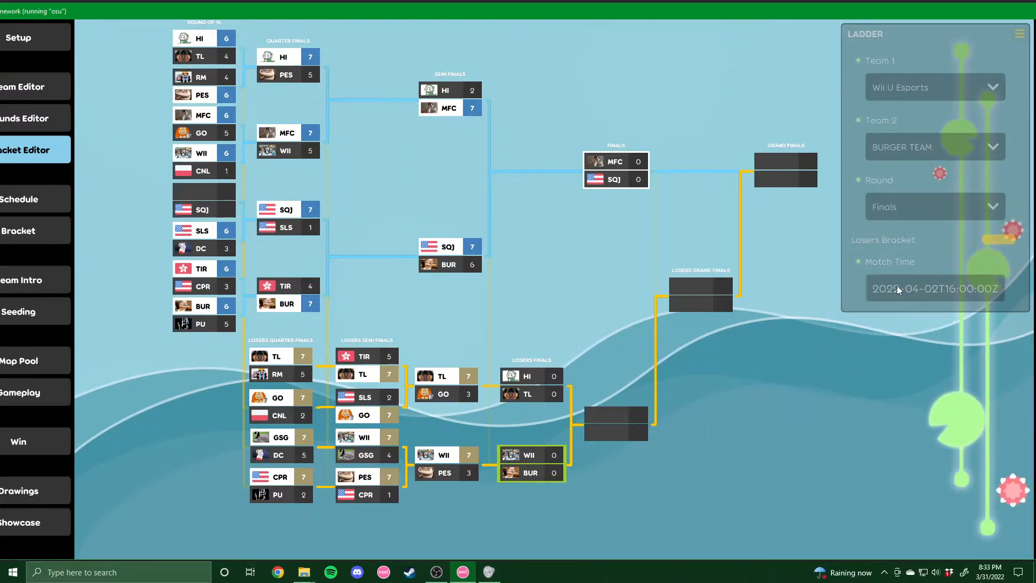
left_click(18, 123)
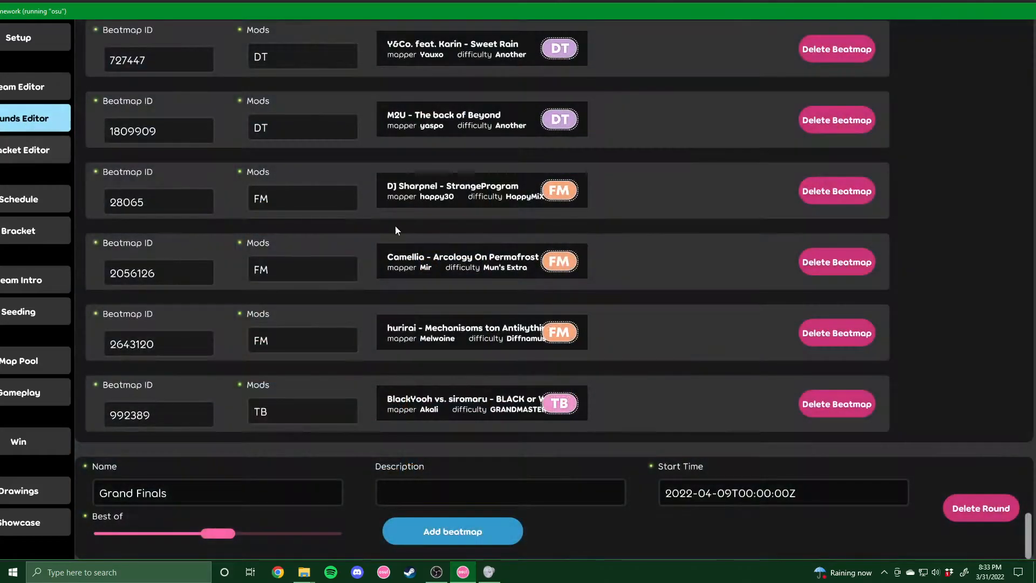
left_click(784, 496)
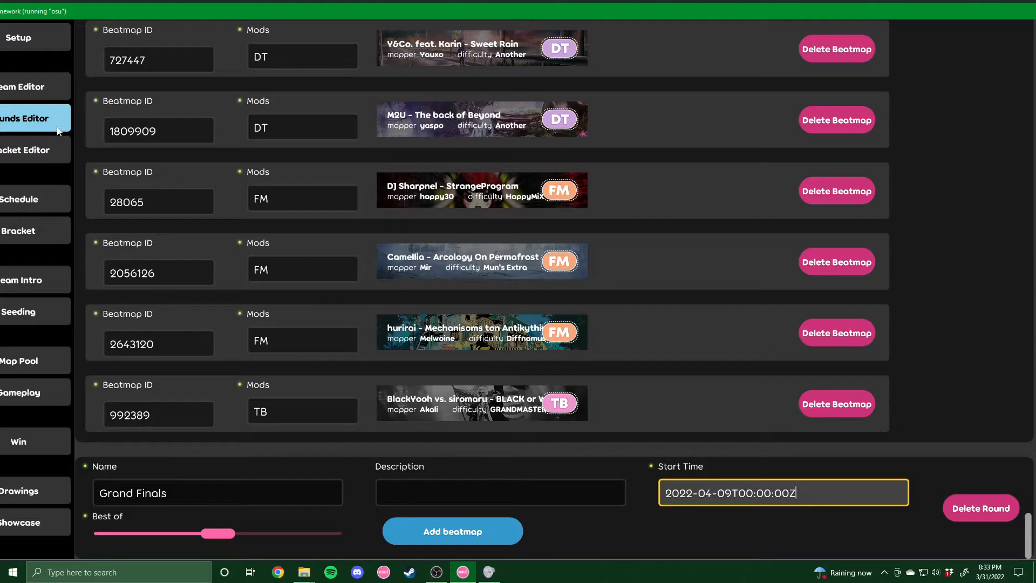
Return to the bracket editor and examine the date and hour parts of the WII versus BUR match time
left_click(21, 153)
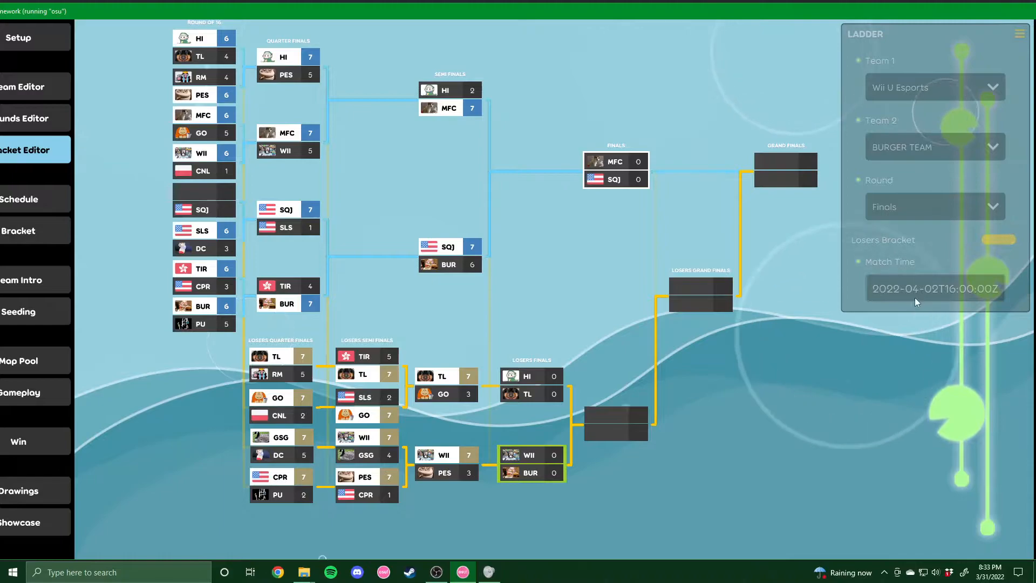
left_click(1000, 287)
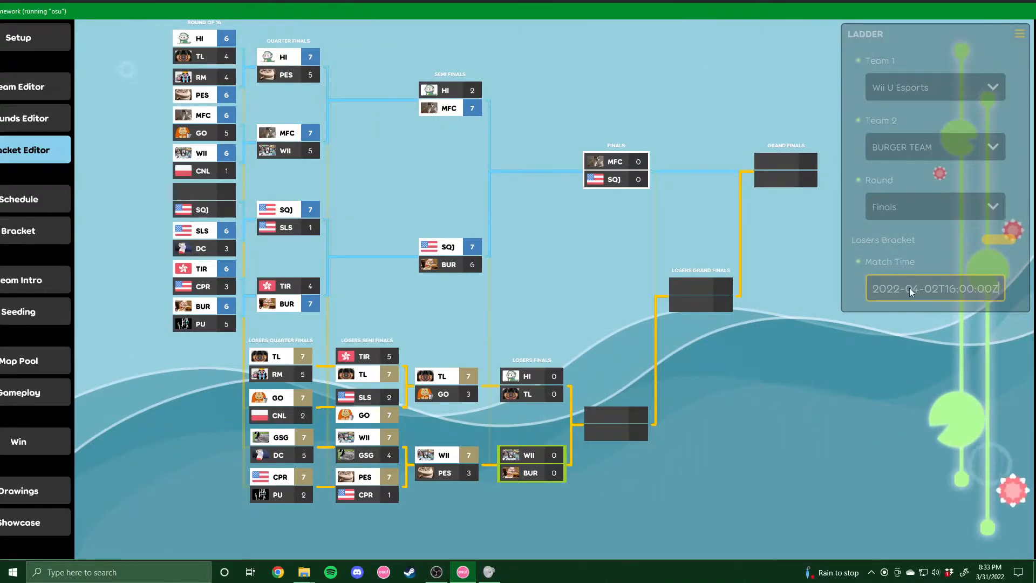
left_click_drag(924, 294, 937, 295)
left_click(946, 288)
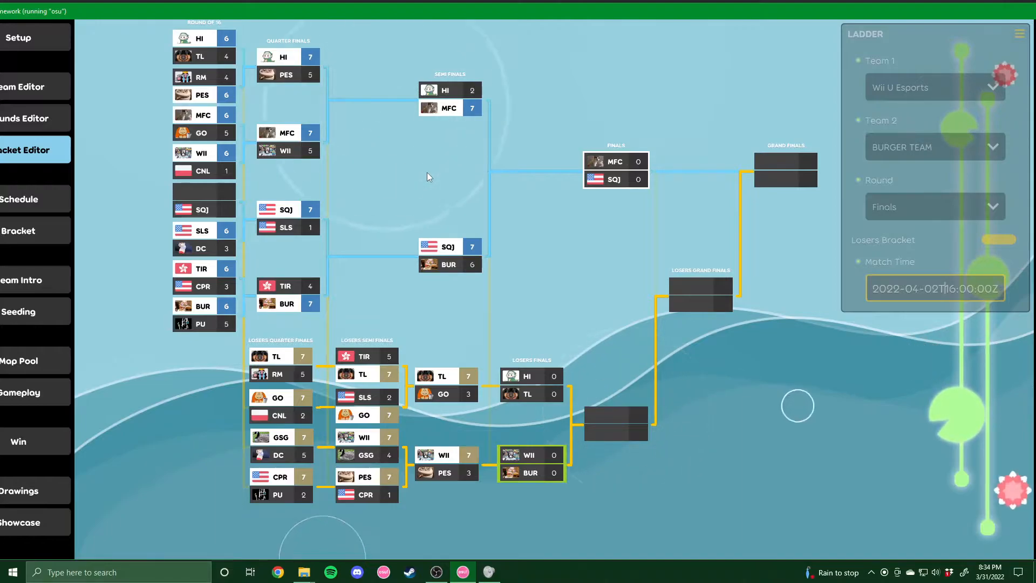
Go back to the rounds editor and check the mods entries of the first two Finals beatmaps
left_click(33, 118)
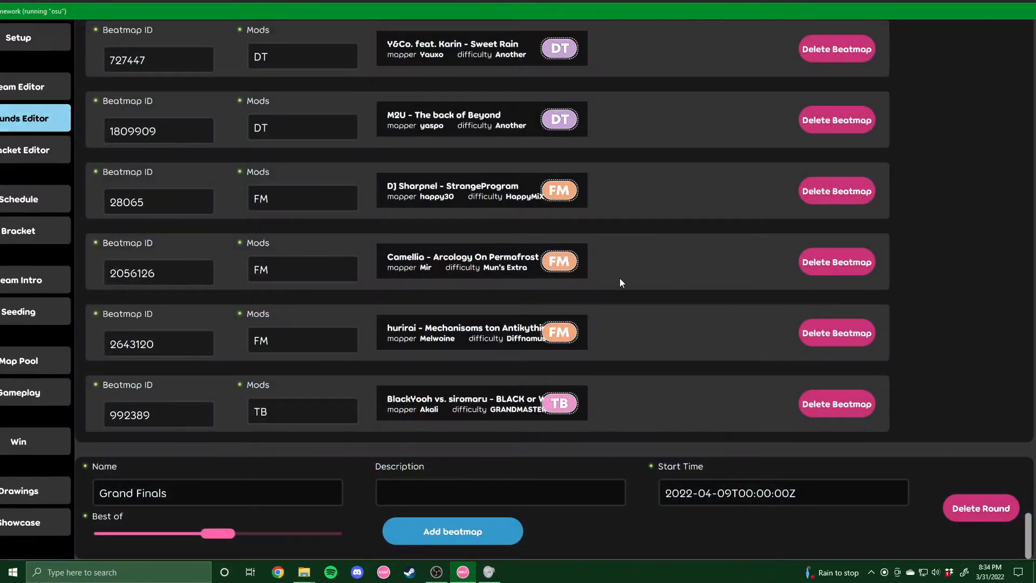
scroll(620, 291, "up", 20)
scroll(474, 357, "up", 6)
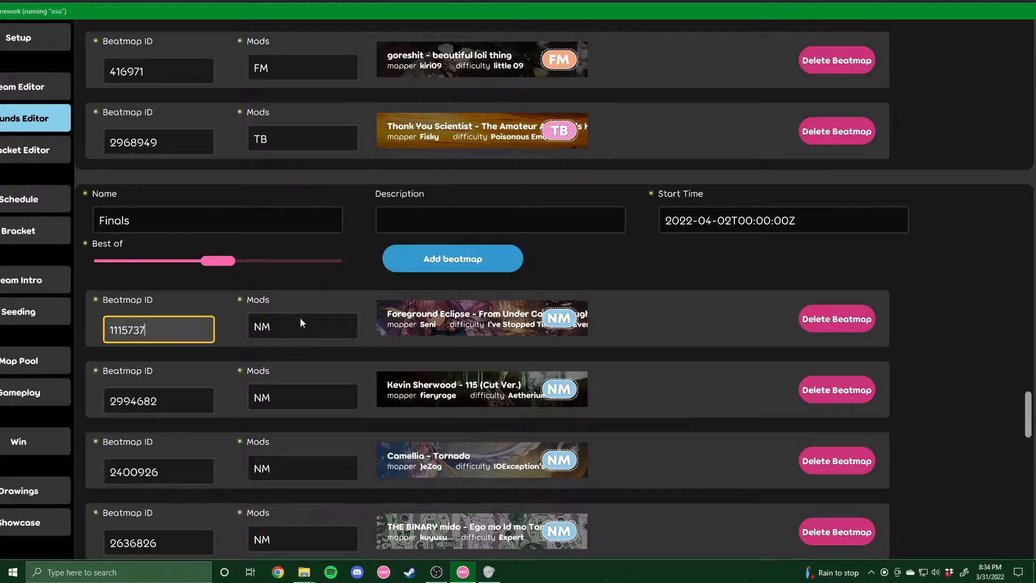
left_click(294, 335)
scroll(291, 328, "down", 3)
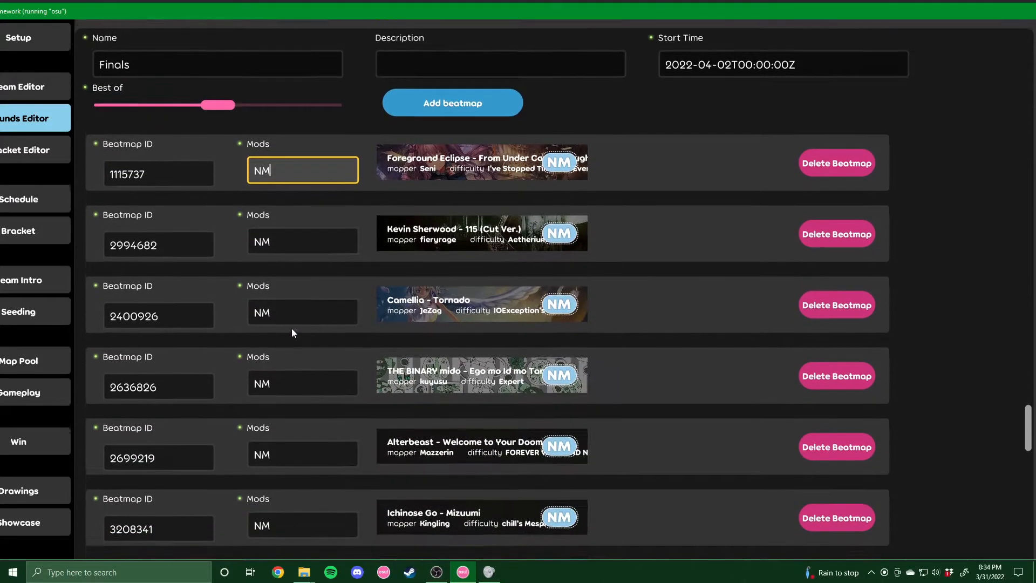
left_click(296, 230)
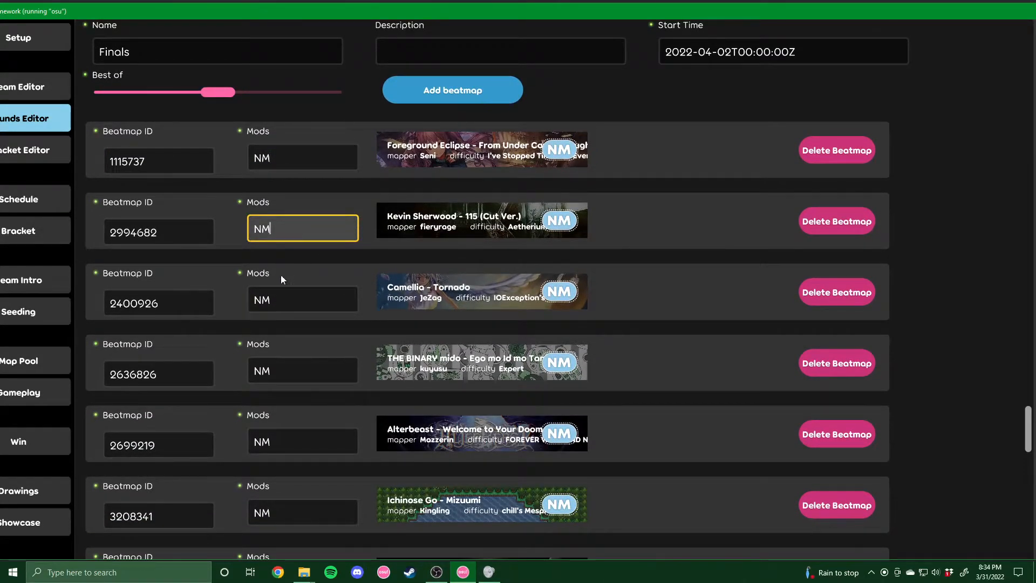
Examine the EZ and HT mods entries of the Finals beatmaps and compare them with the map pool screen
scroll(282, 268, "down", 6)
scroll(289, 307, "down", 1)
left_click(299, 196)
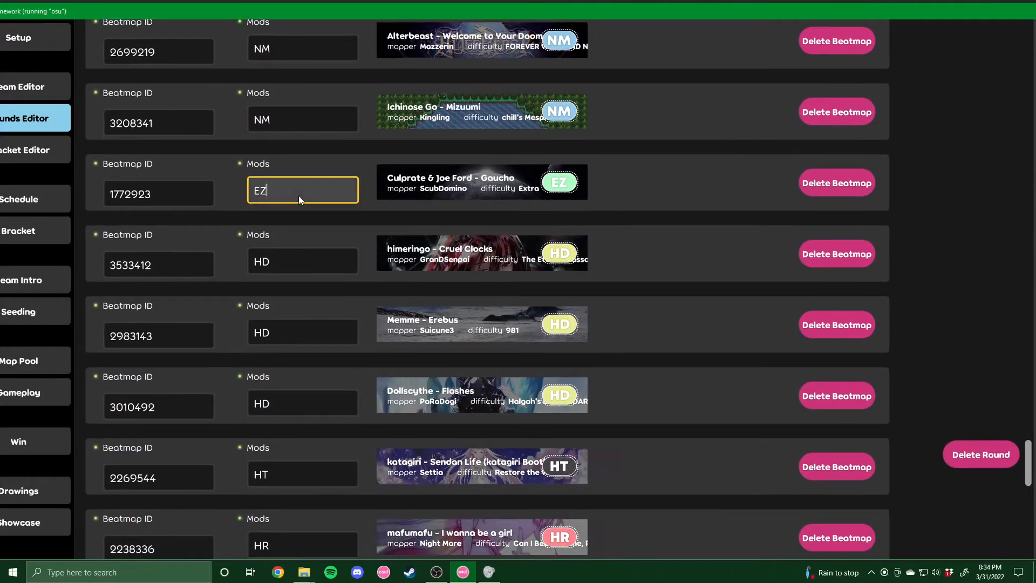
scroll(277, 206, "down", 3)
left_click(286, 303)
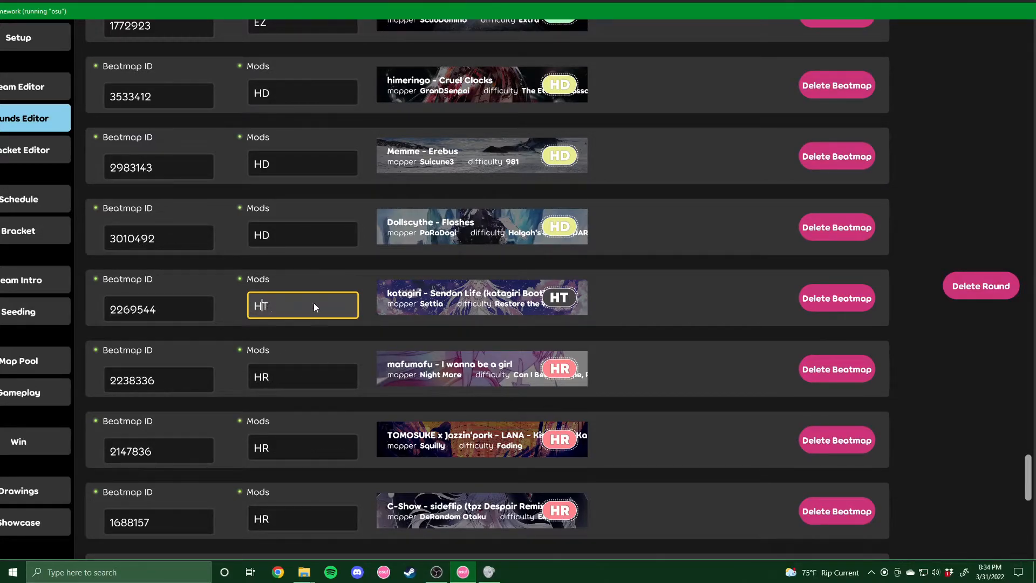
left_click(550, 297)
left_click(58, 357)
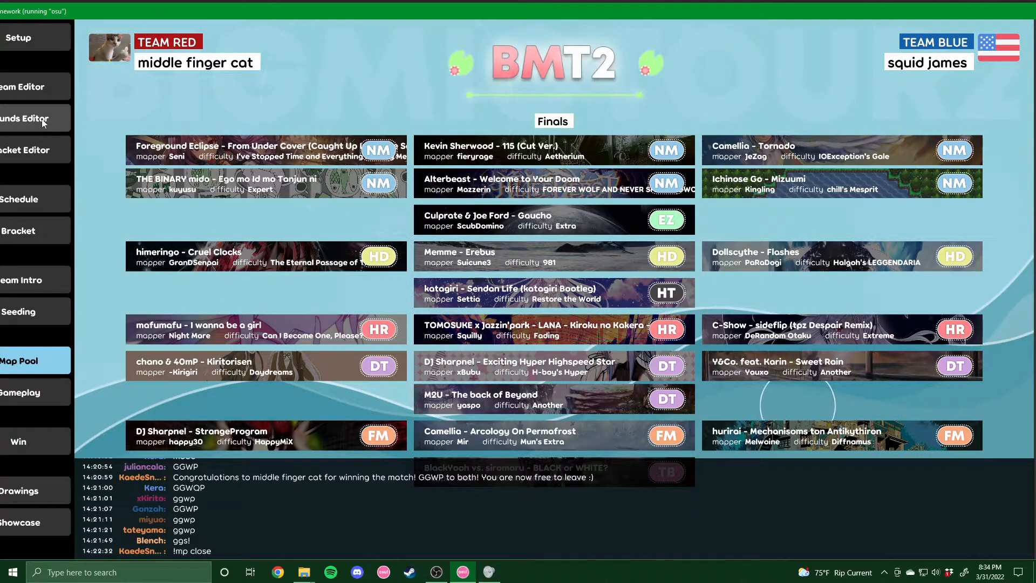
In the bracket editor, select the Round of 16 match with an empty slot against SQJ and browse its Team 1 options
left_click(28, 150)
left_click_drag(370, 171, 438, 188)
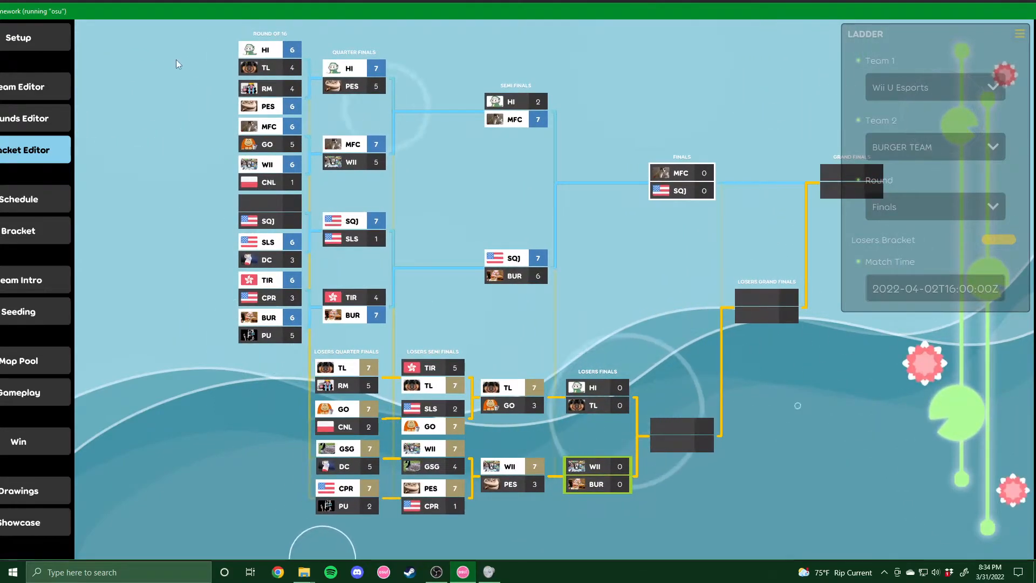
scroll(193, 50, "up", 5)
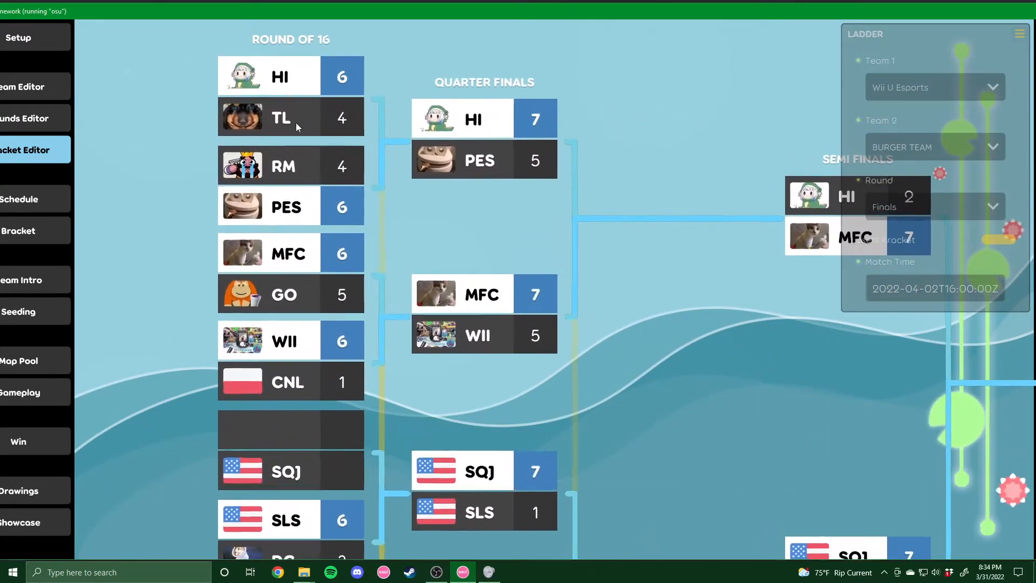
left_click(283, 421)
left_click(923, 94)
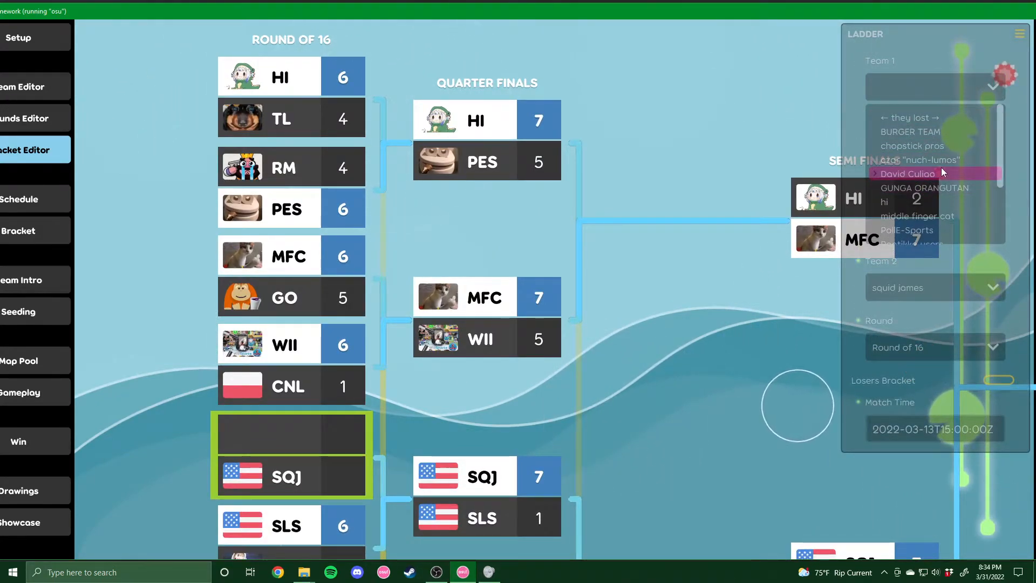
scroll(942, 169, "down", 3)
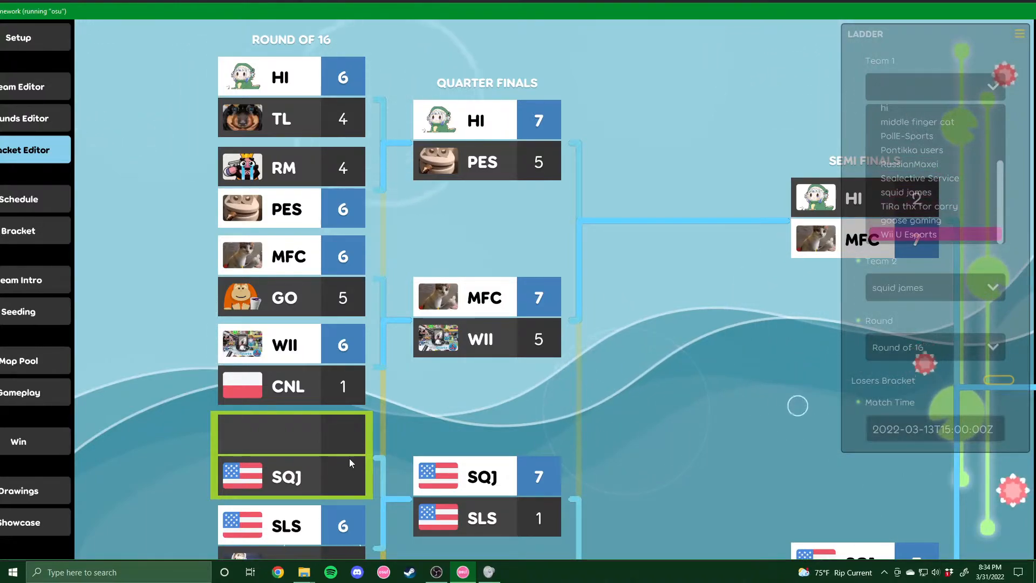
left_click(334, 422)
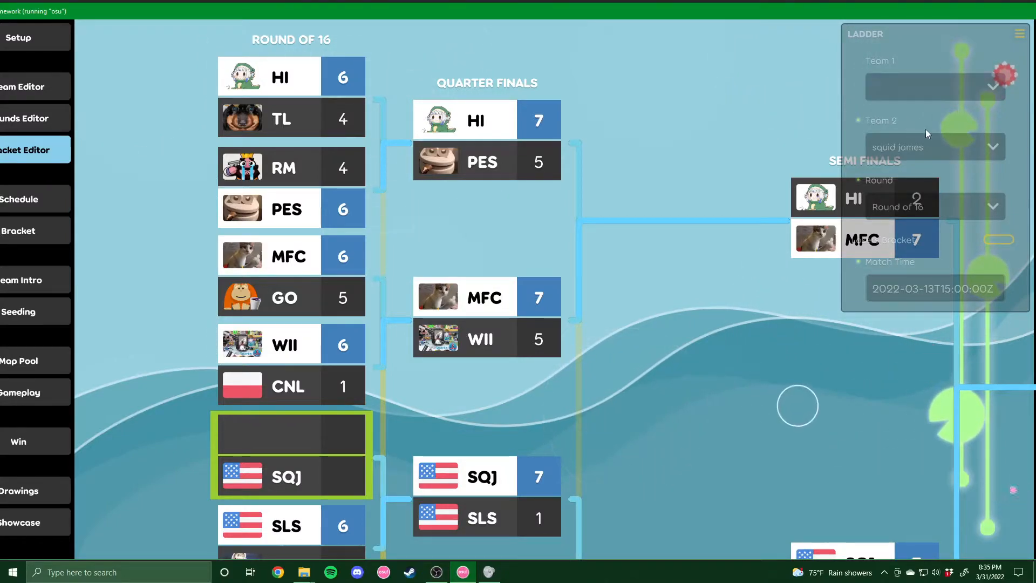
Set Team 1 of the Round of 16 match against SQJ to goose gaming
left_click(920, 85)
scroll(909, 153, "down", 3)
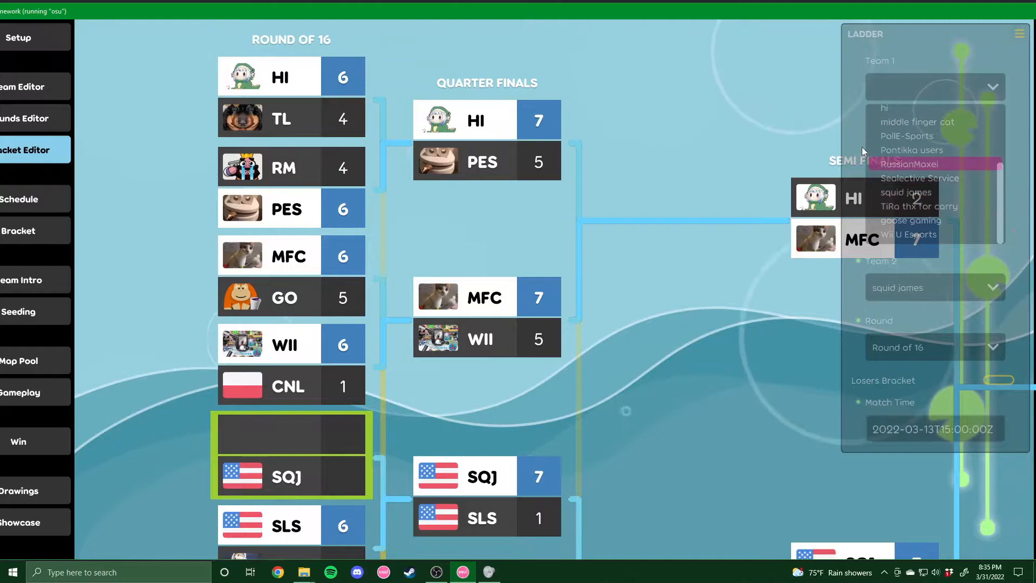
left_click(279, 87)
left_click(273, 425)
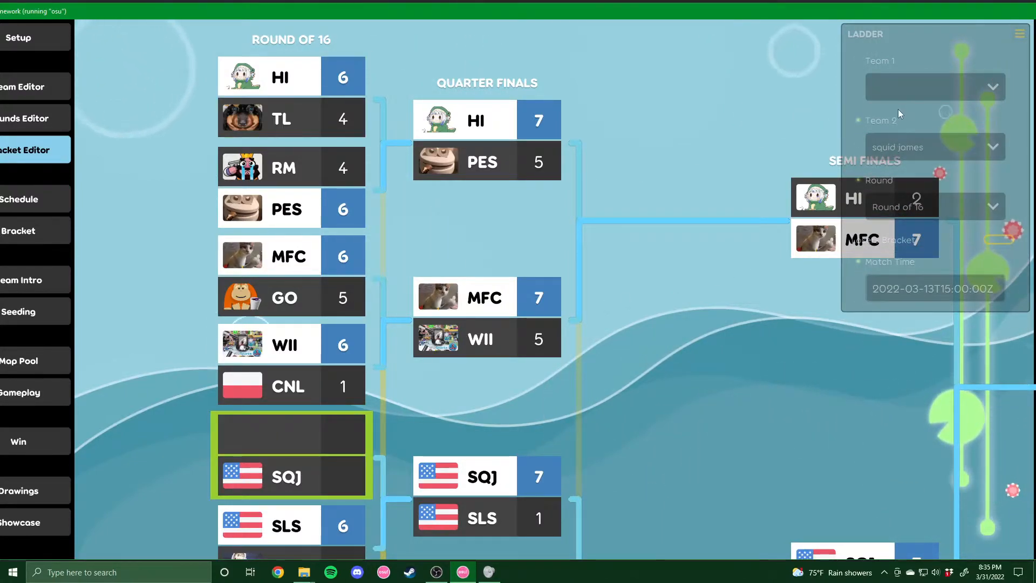
left_click(914, 89)
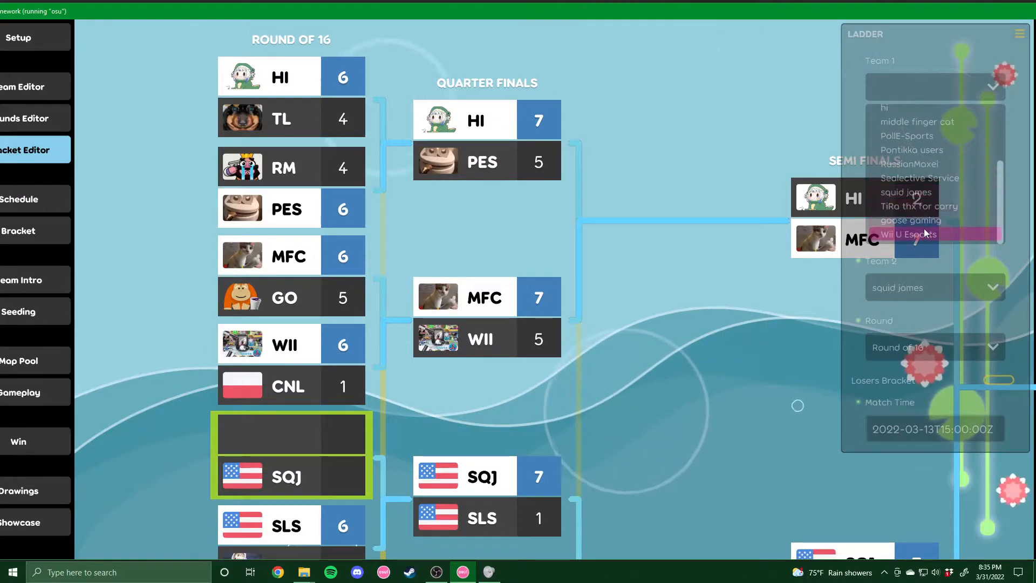
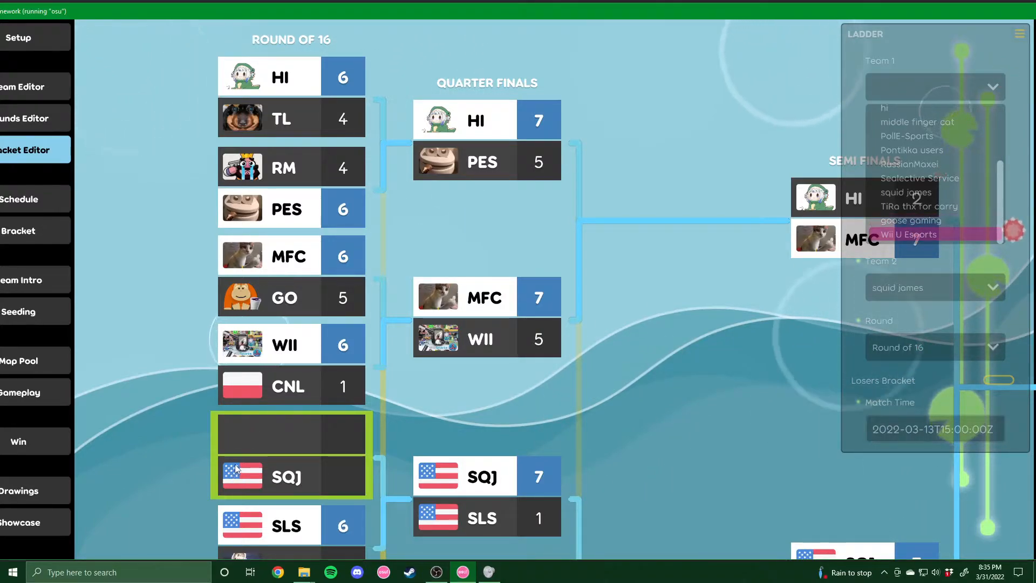
left_click(898, 221)
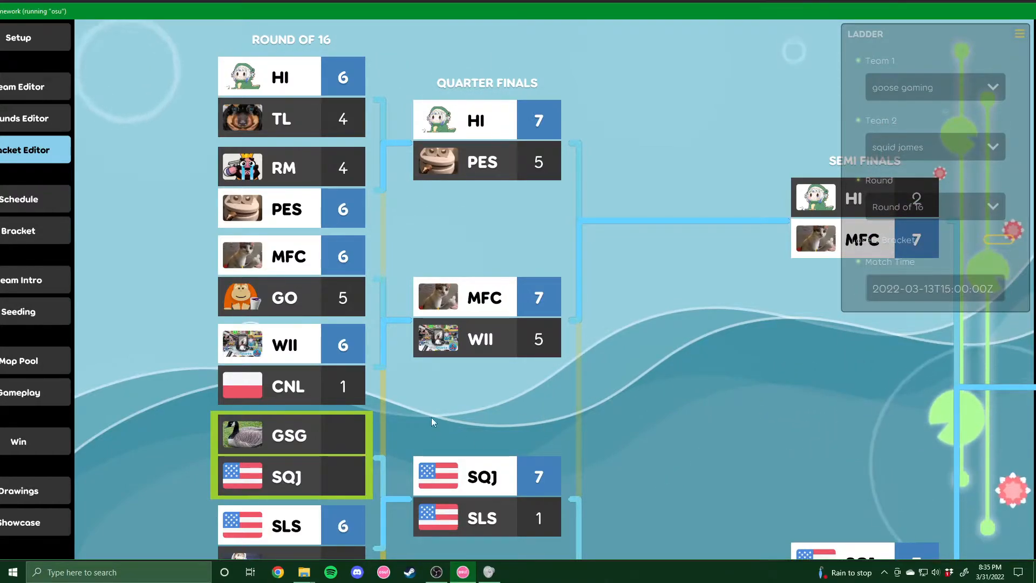
Set Team 1 of the Losers Quarter Finals match against DC to goose gaming
scroll(430, 407, "down", 1)
scroll(431, 407, "down", 2)
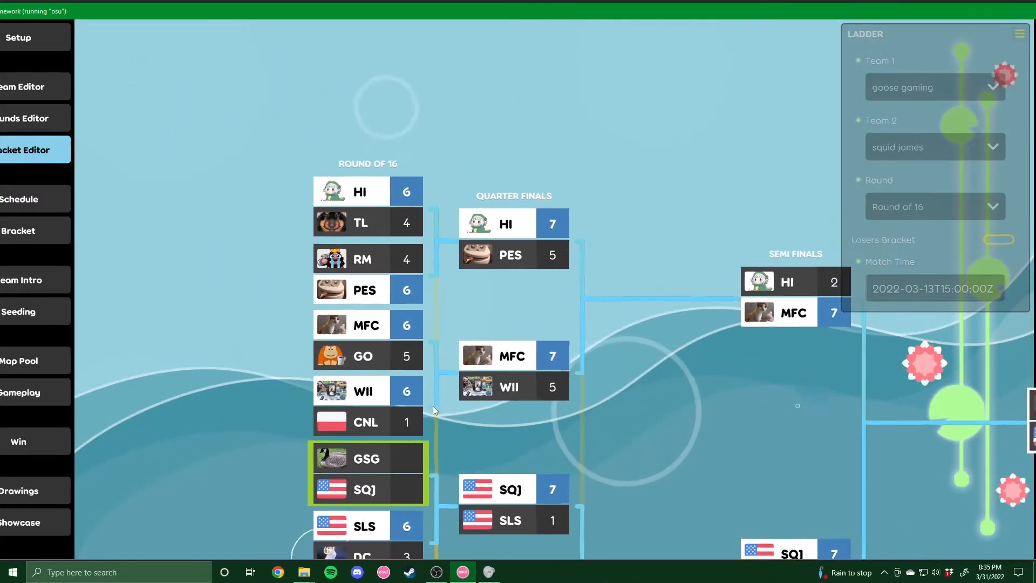
scroll(648, 495, "down", 2)
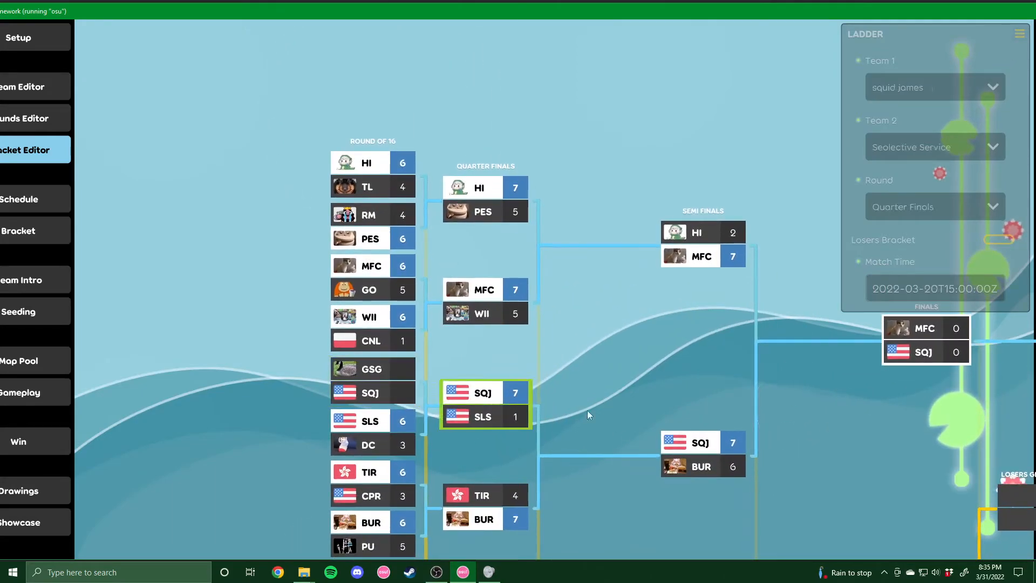
left_click_drag(594, 373, 484, 216)
scroll(527, 247, "down", 3)
scroll(526, 247, "down", 2)
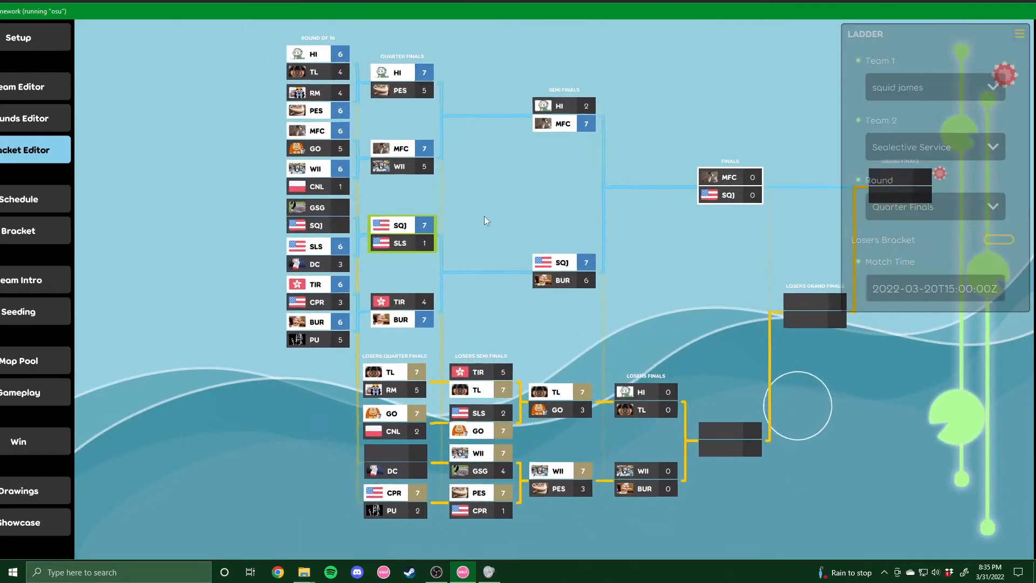
left_click(394, 457)
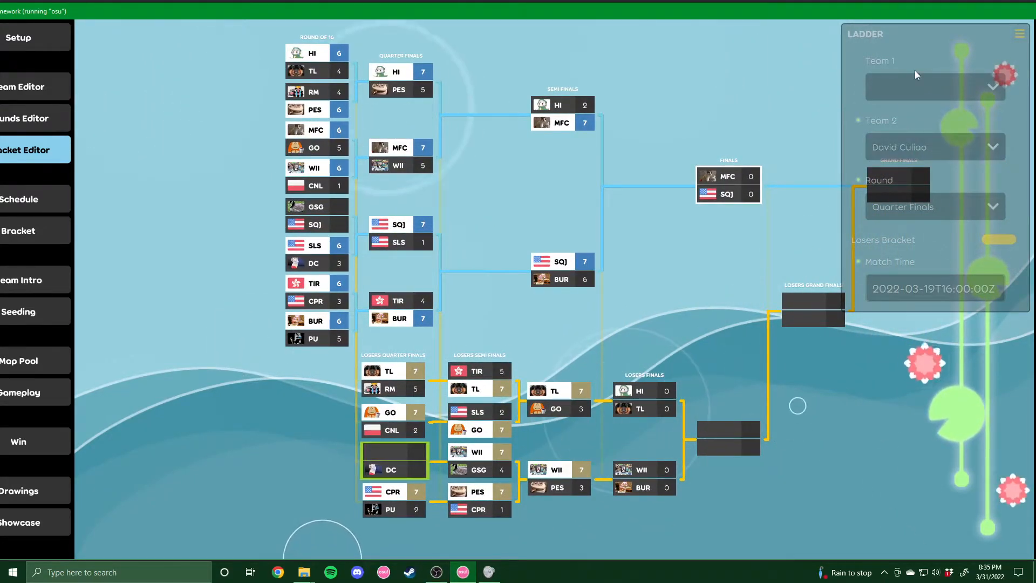
left_click(932, 86)
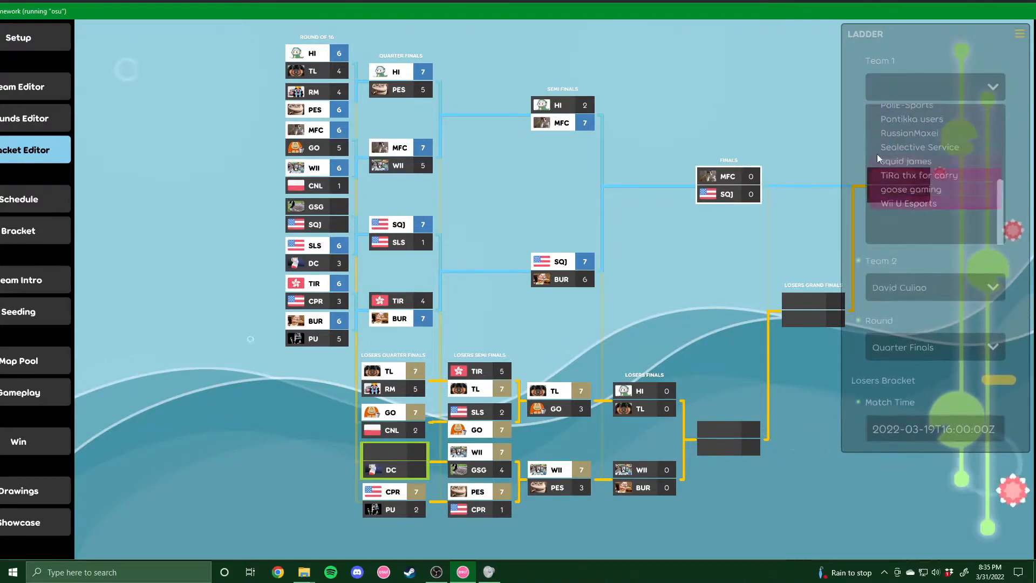
left_click(906, 218)
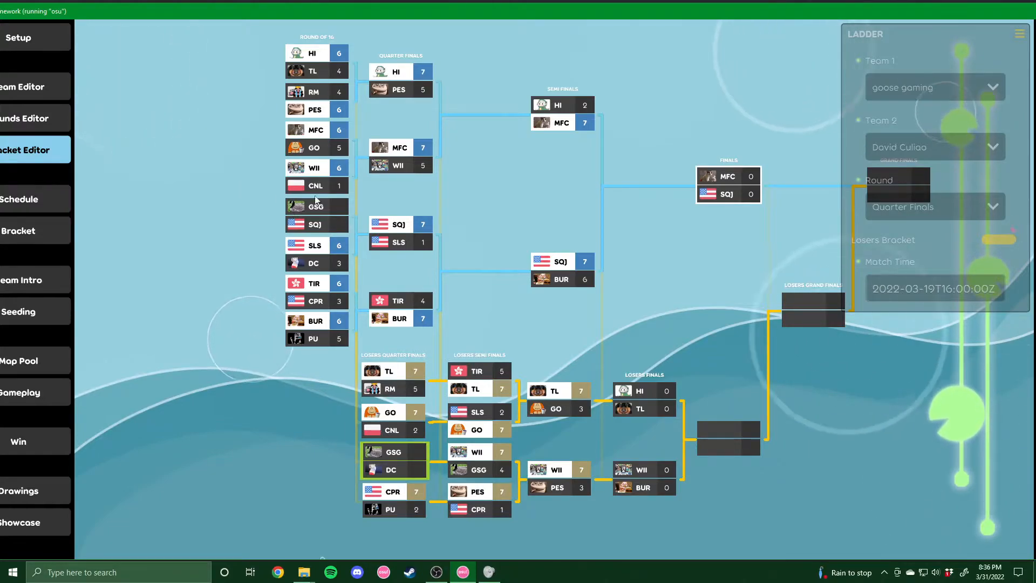
Inspect the ladder settings of the GSG–SQJ and HI–TL round of 16 matches and survey the whole bracket
scroll(378, 195, "up", 3)
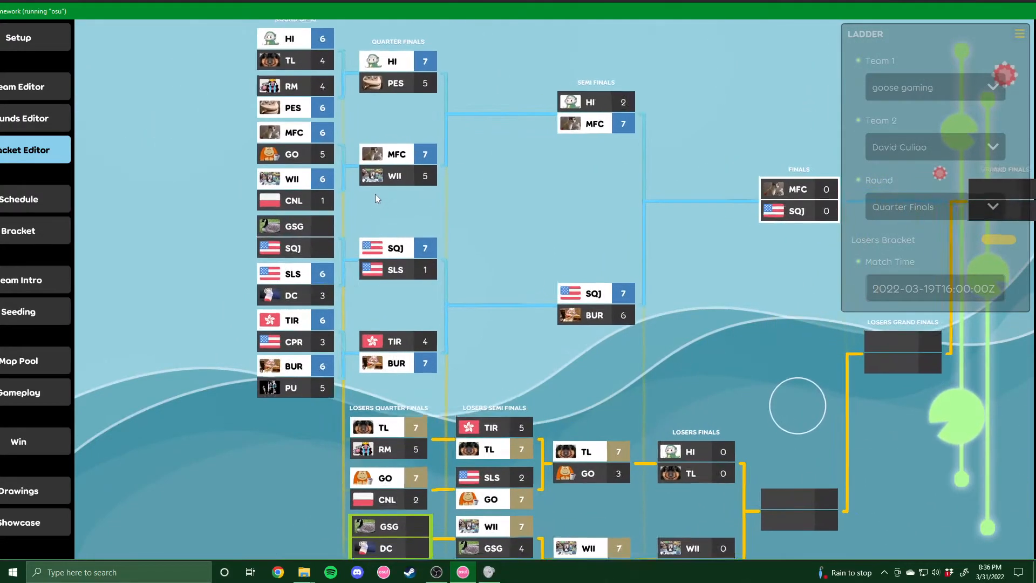
left_click(316, 309)
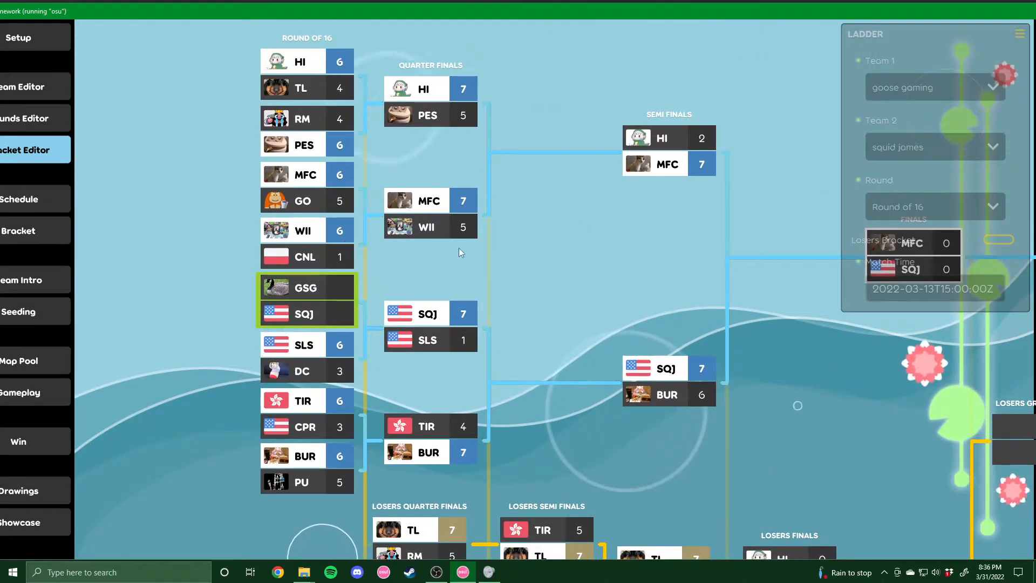
left_click(298, 91)
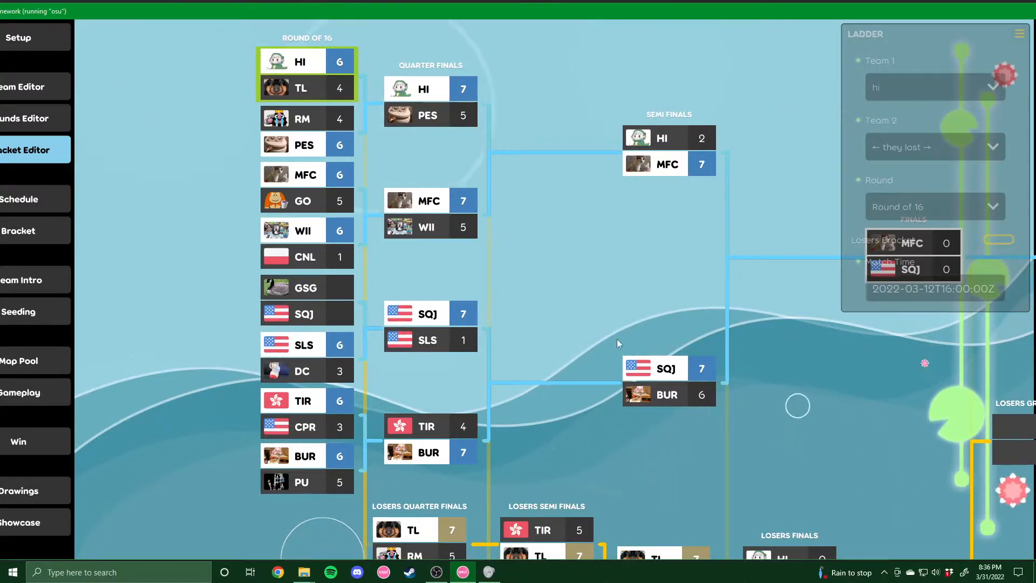
left_click_drag(610, 322, 546, 272)
left_click_drag(565, 196, 593, 216)
scroll(559, 76, "down", 5)
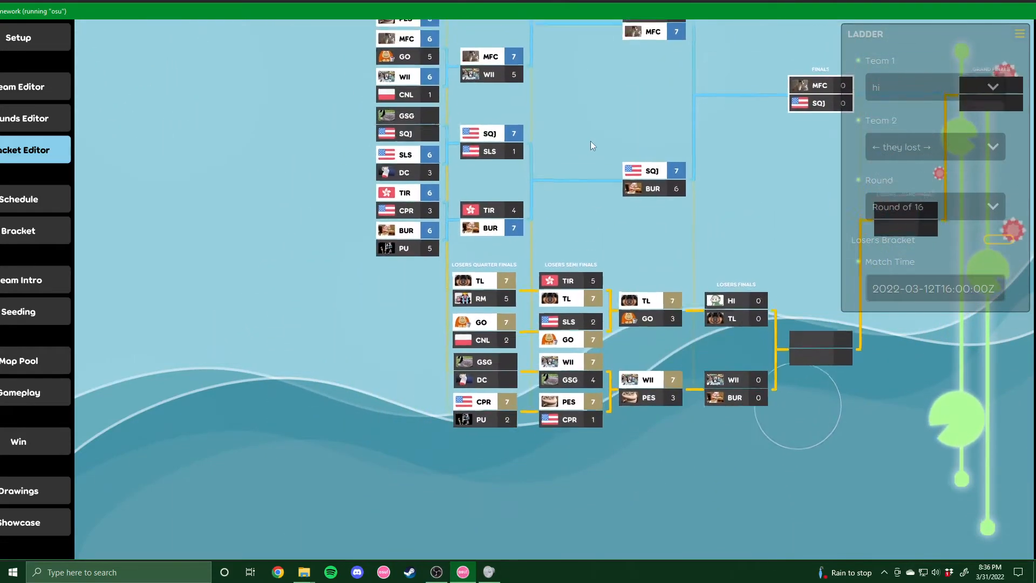
left_click_drag(591, 144, 579, 192)
left_click_drag(536, 134, 531, 199)
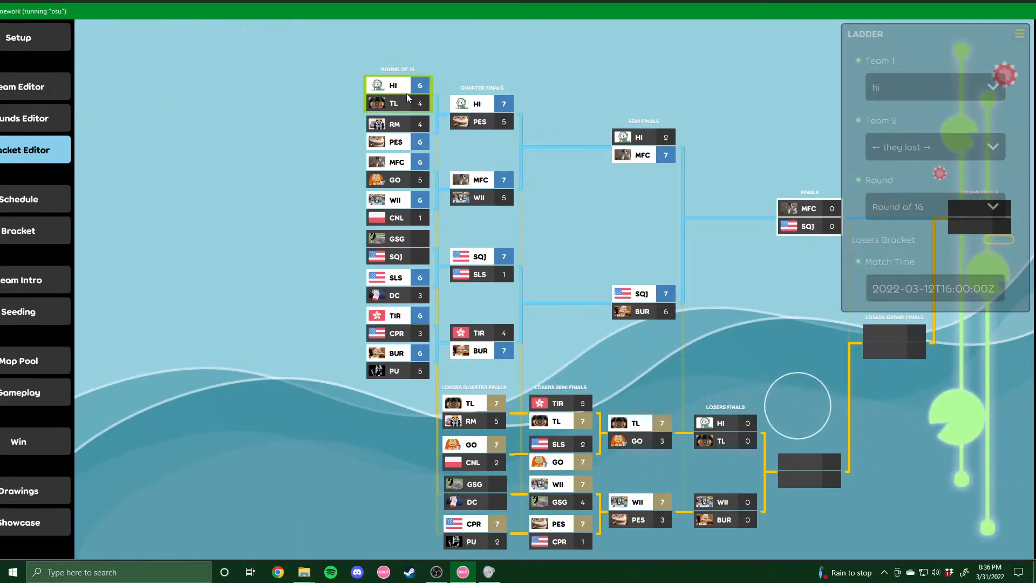
Examine the context options of the HI–TL match and compare them with those of the empty bracket area
right_click(392, 99)
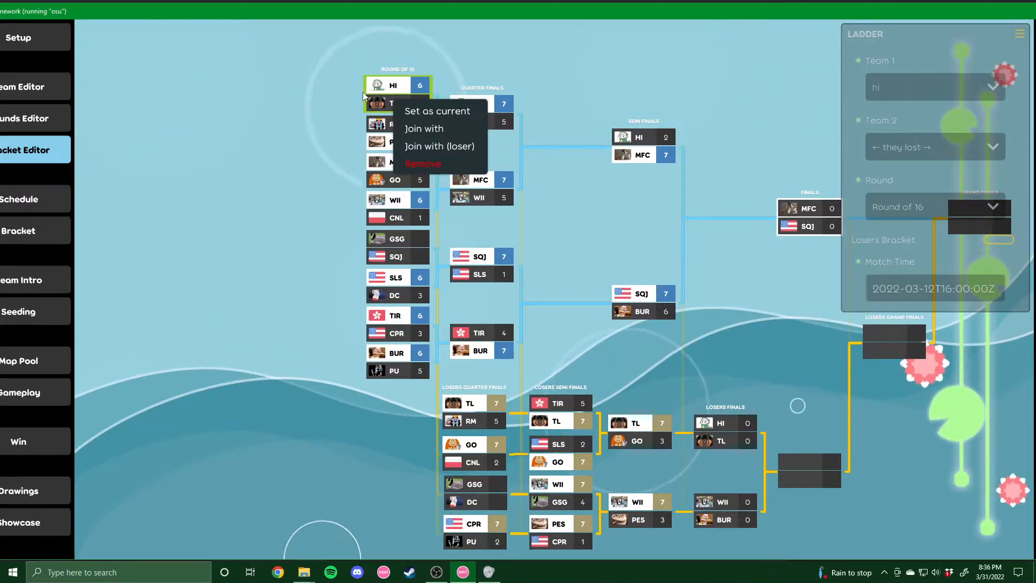
right_click(336, 94)
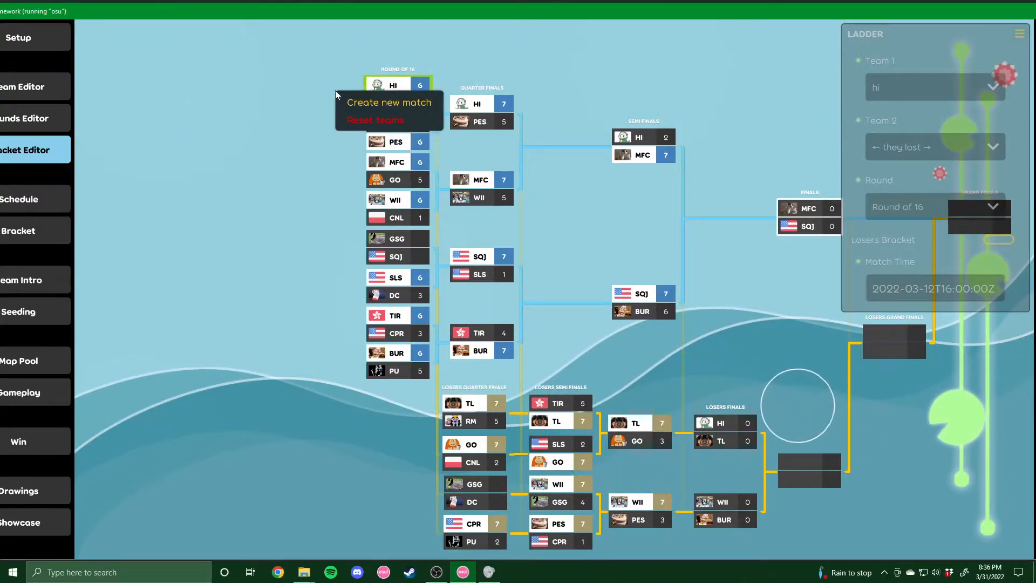
right_click(296, 100)
scroll(396, 67, "up", 3)
scroll(371, 84, "up", 3)
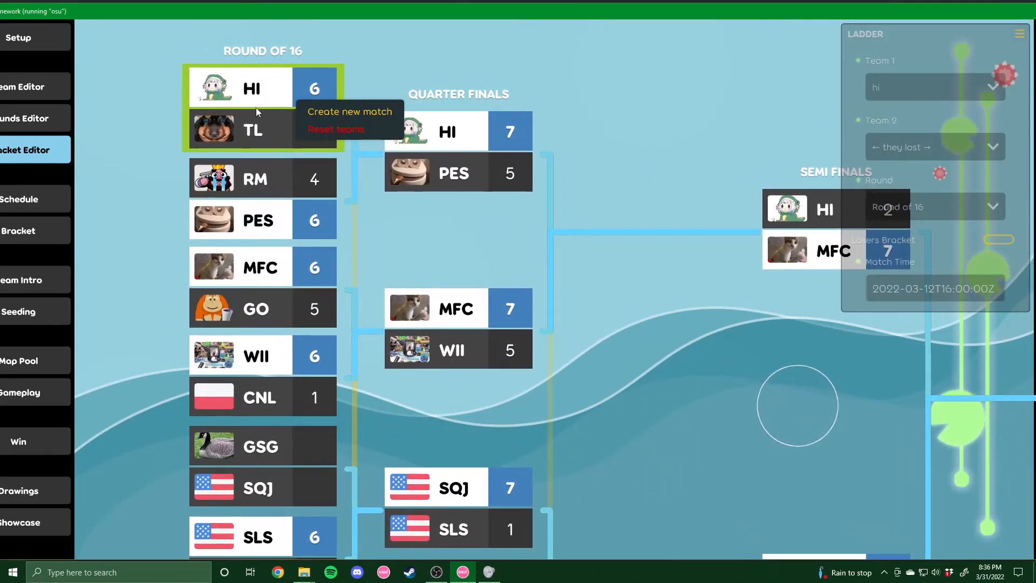
right_click(256, 108)
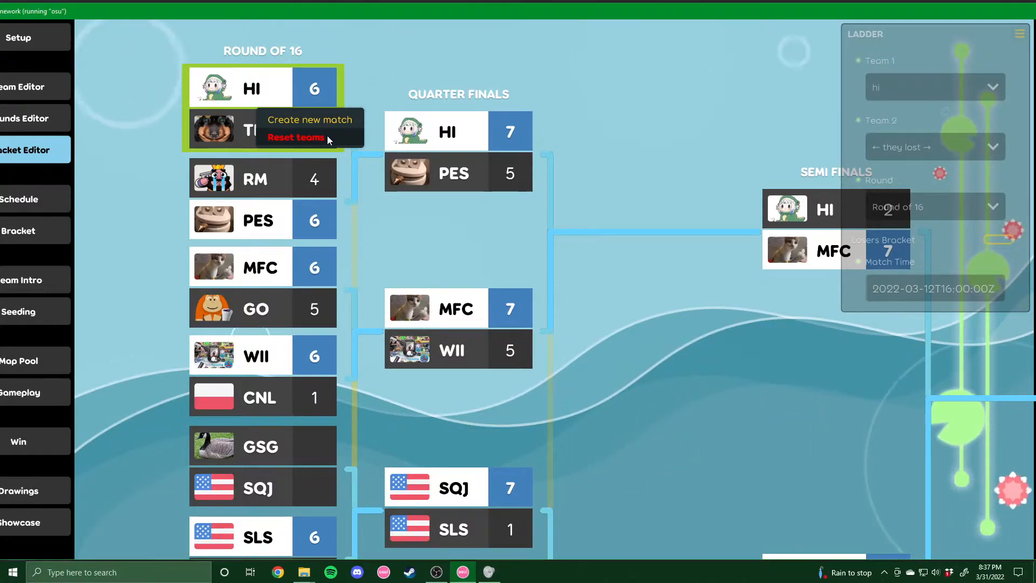
left_click(420, 55)
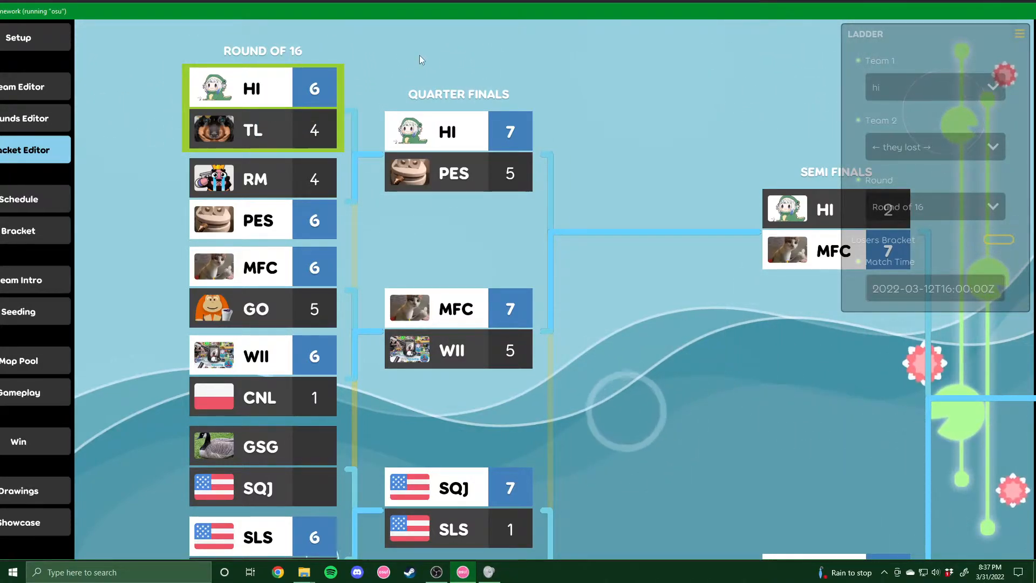
right_click(264, 108)
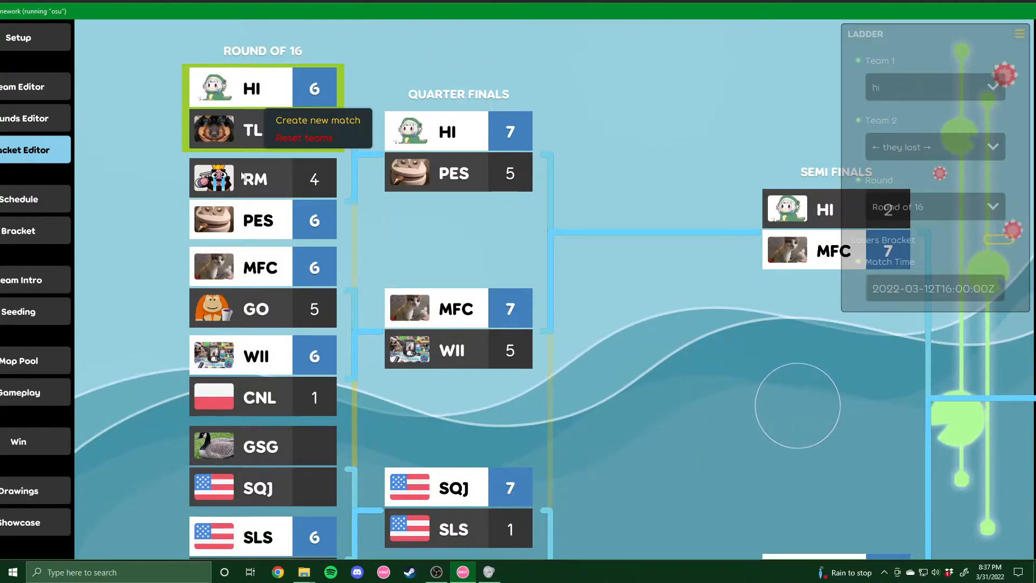
Inspect the settings of the RM–PES and MFC–GO round of 16 matches and the options offered between RM and PES
left_click(247, 205)
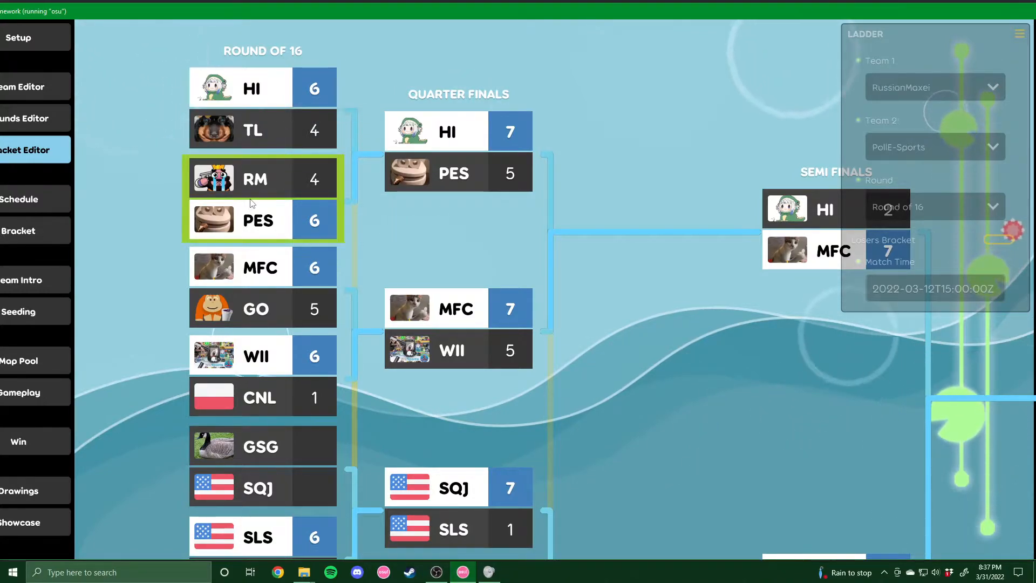
right_click(251, 202)
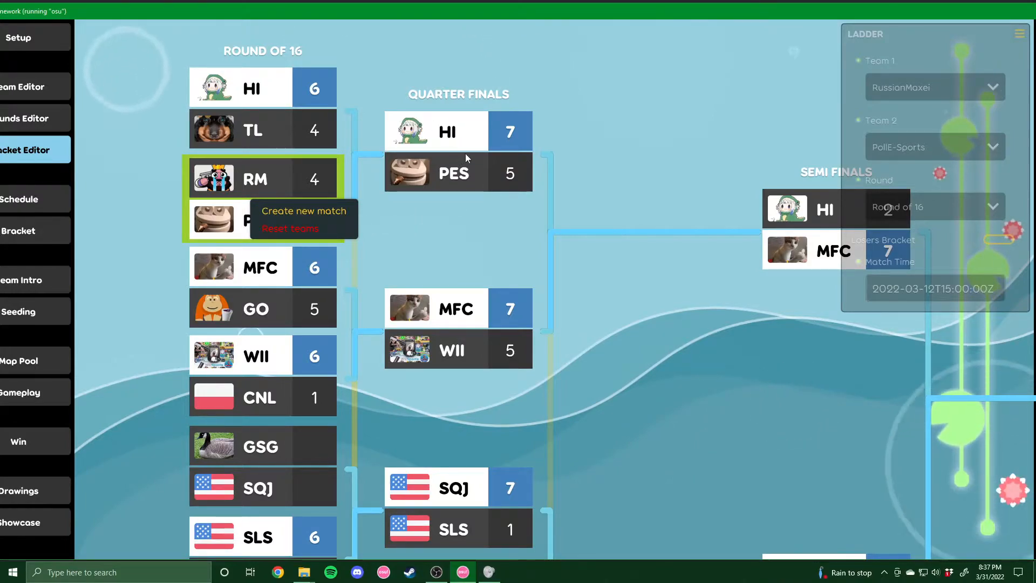
left_click(280, 287)
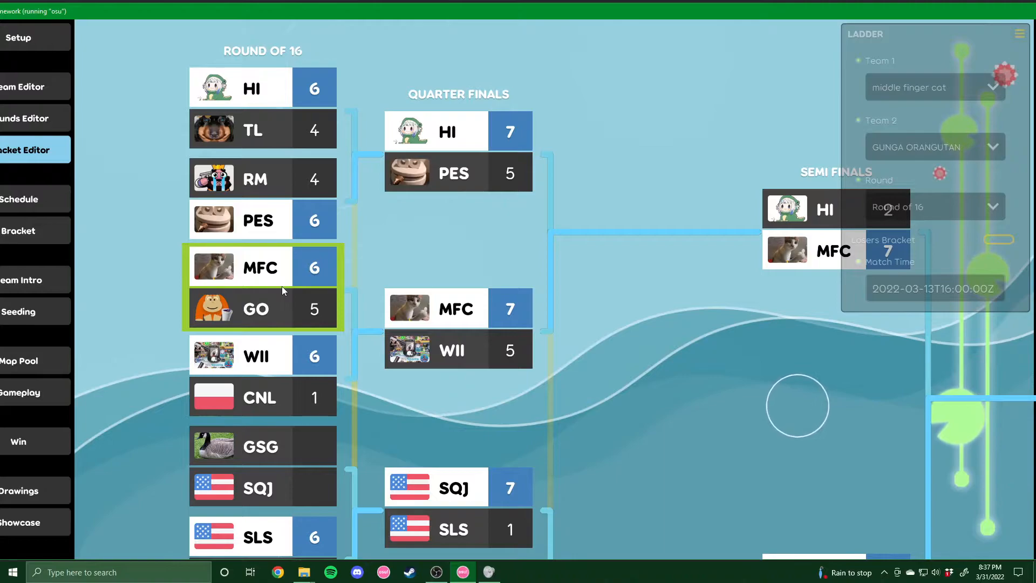
right_click(271, 202)
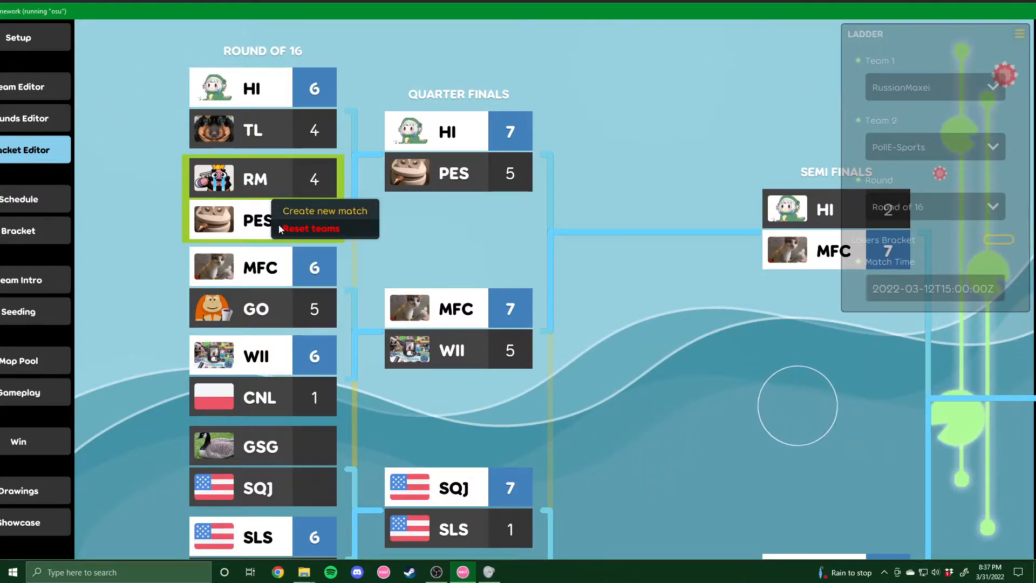
Join the RM–PES round of 16 match to the HI–PES quarter final so its winner advances there
right_click(256, 180)
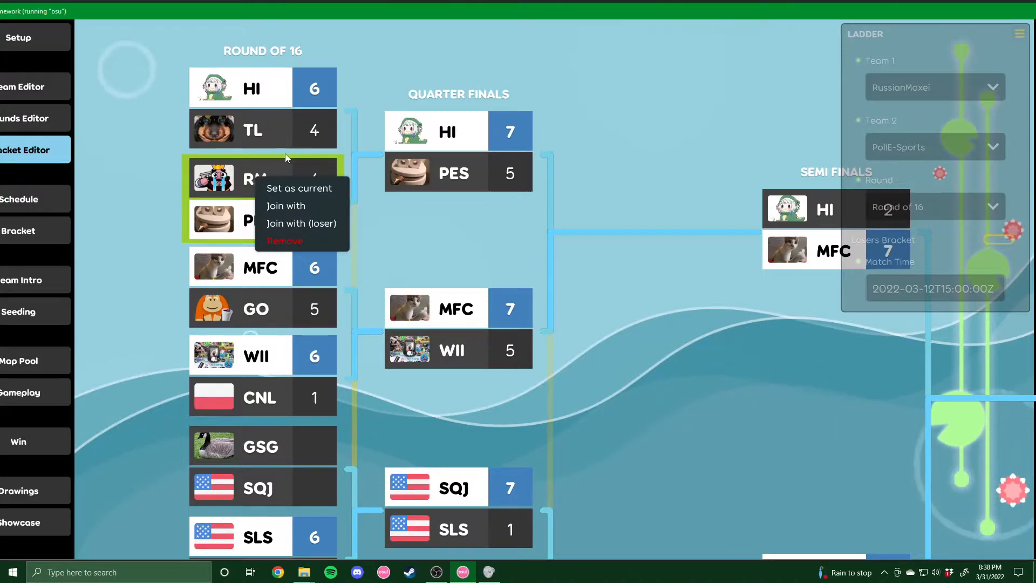
left_click(289, 207)
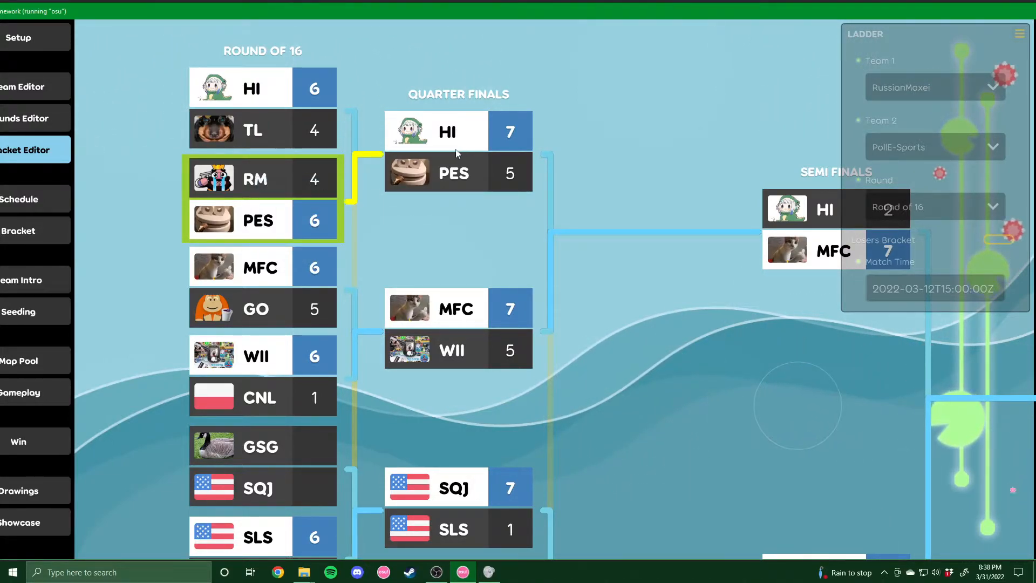
right_click(299, 219)
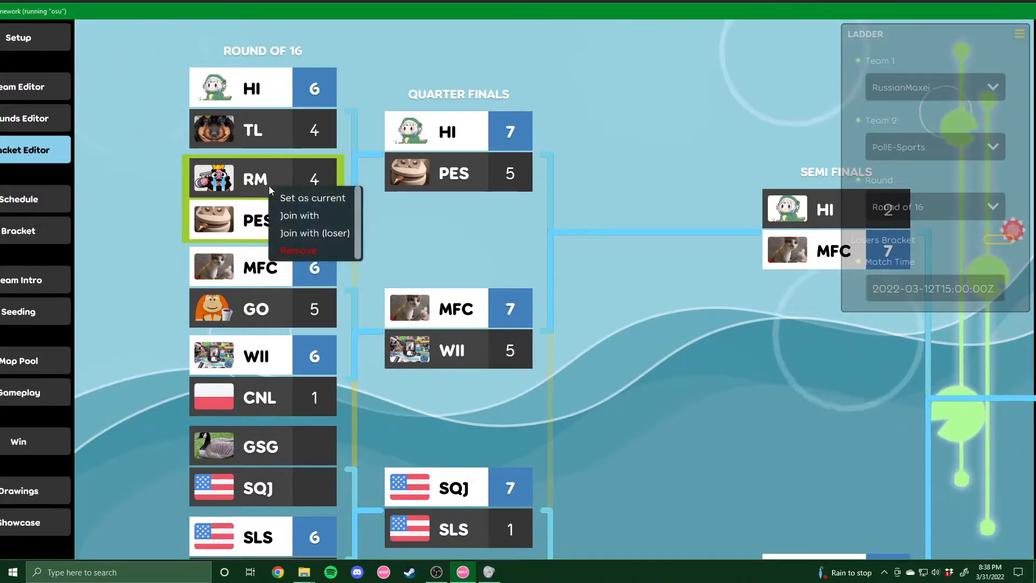
left_click(290, 214)
left_click(456, 150)
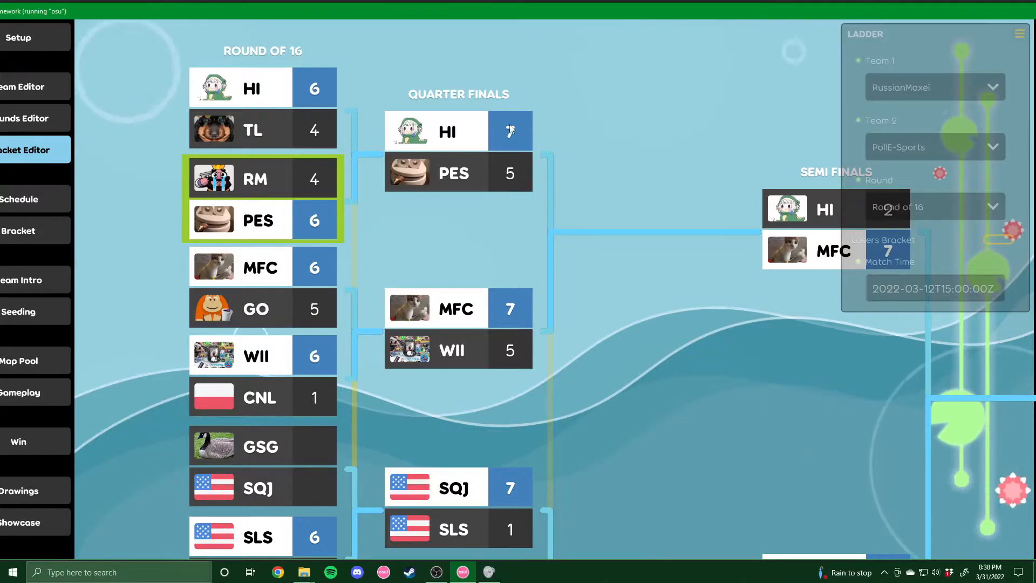
Join the loser of the HI–TL round of 16 match to the TL–RM losers quarter final
scroll(351, 174, "down", 5)
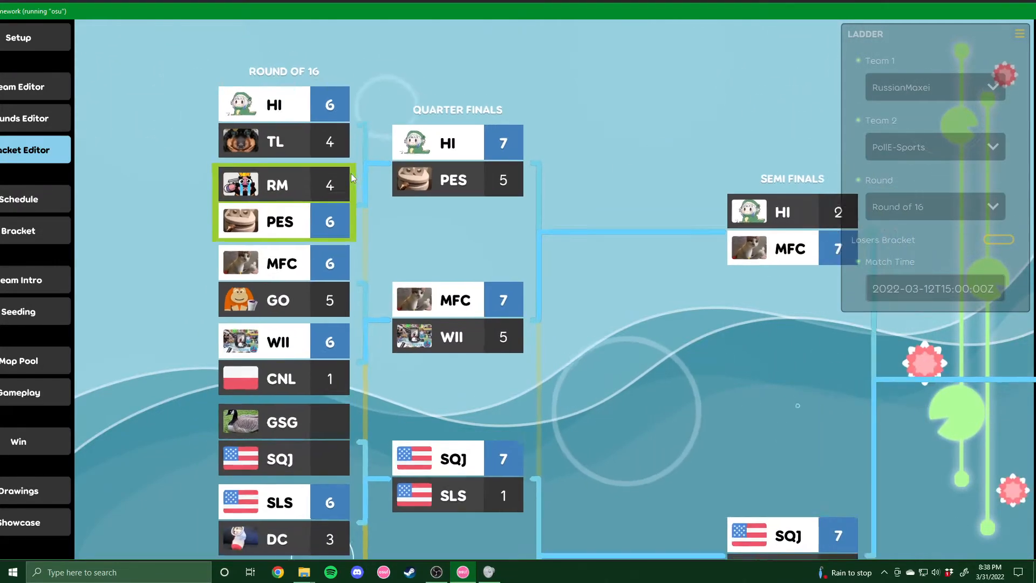
right_click(364, 185)
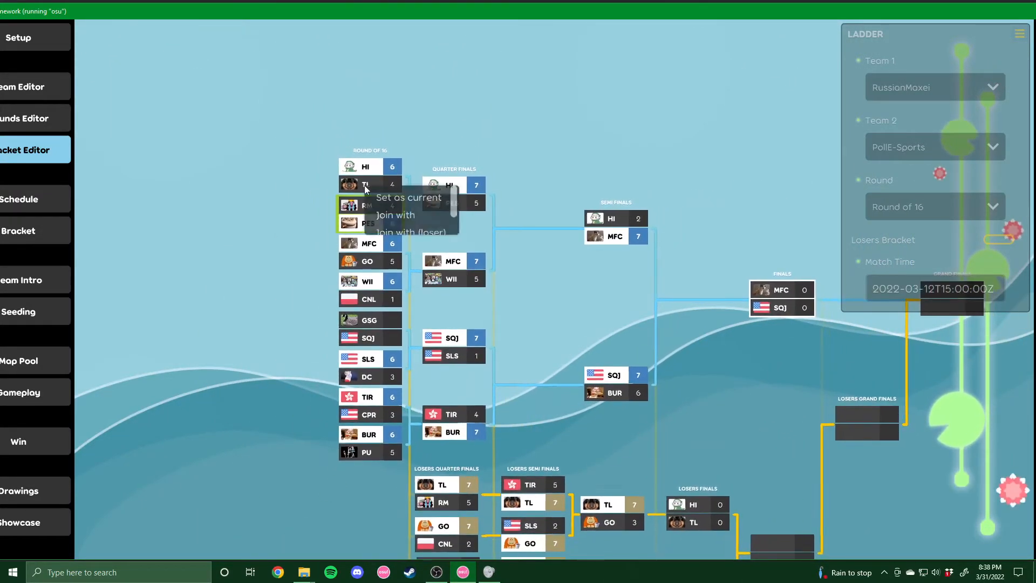
left_click(405, 233)
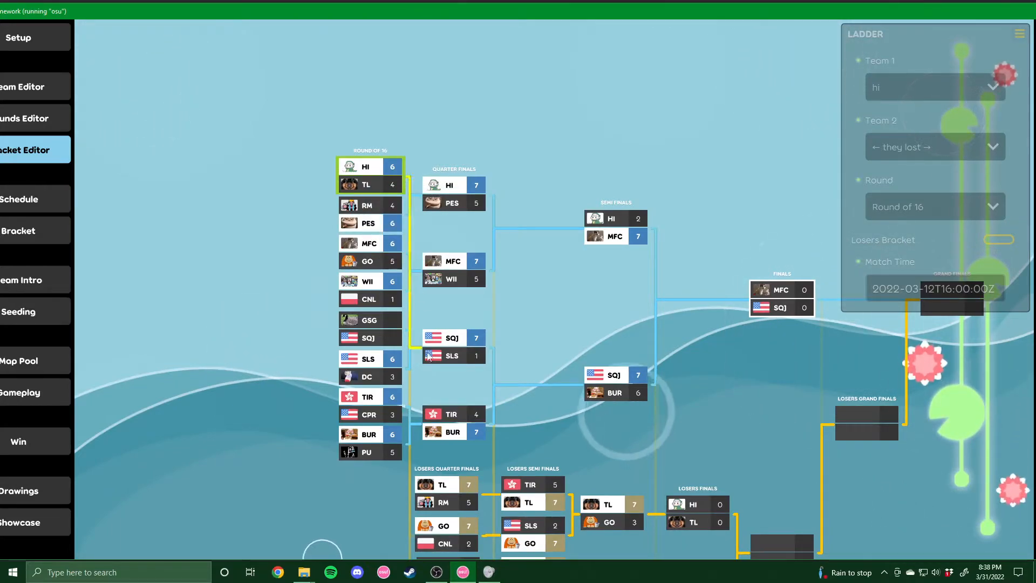
left_click(443, 500)
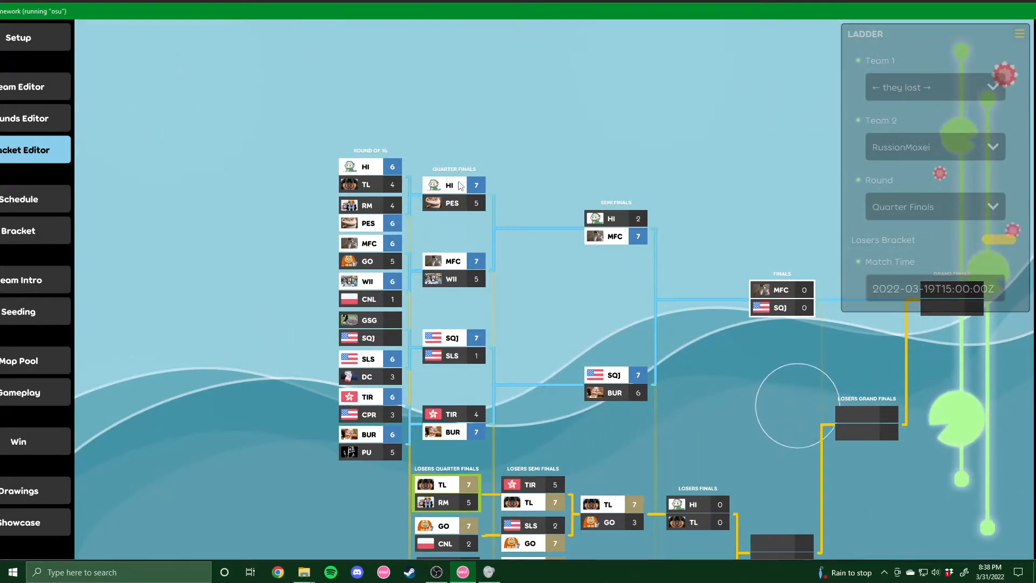
Examine the loser progression lines running from the round of 16 matches to the losers quarter finals
scroll(377, 175, "up", 5)
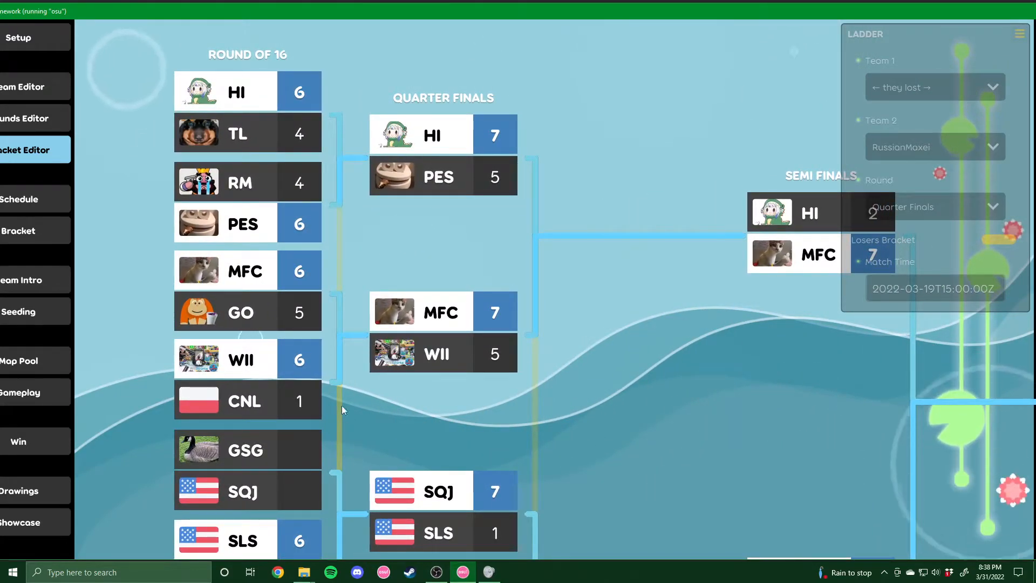
scroll(373, 385, "down", 5)
left_click_drag(428, 447, 426, 77)
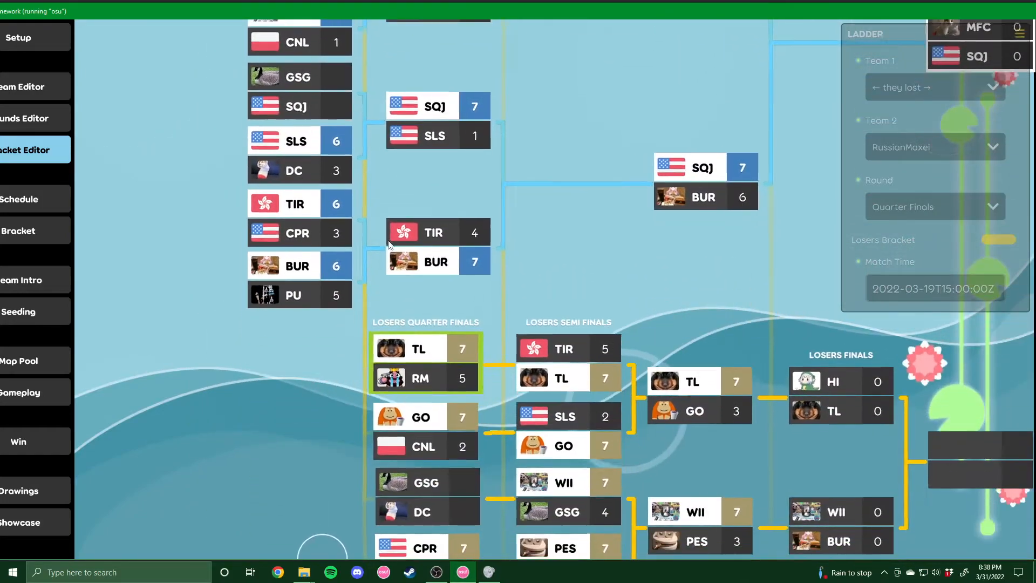
scroll(318, 318, "up", 3)
left_click_drag(281, 426, 362, 290)
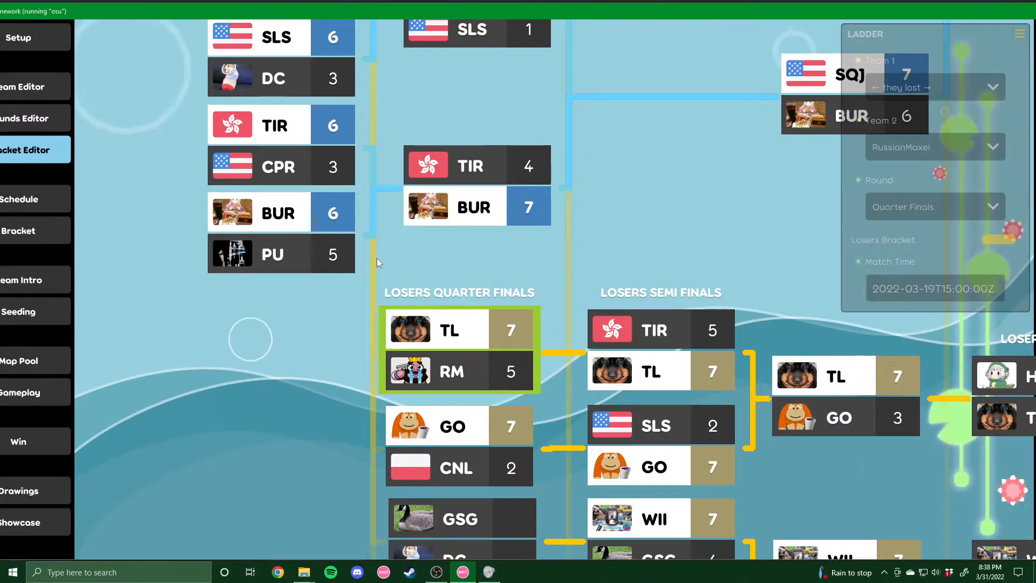
left_click_drag(397, 437, 351, 299)
left_click_drag(303, 243, 258, 398)
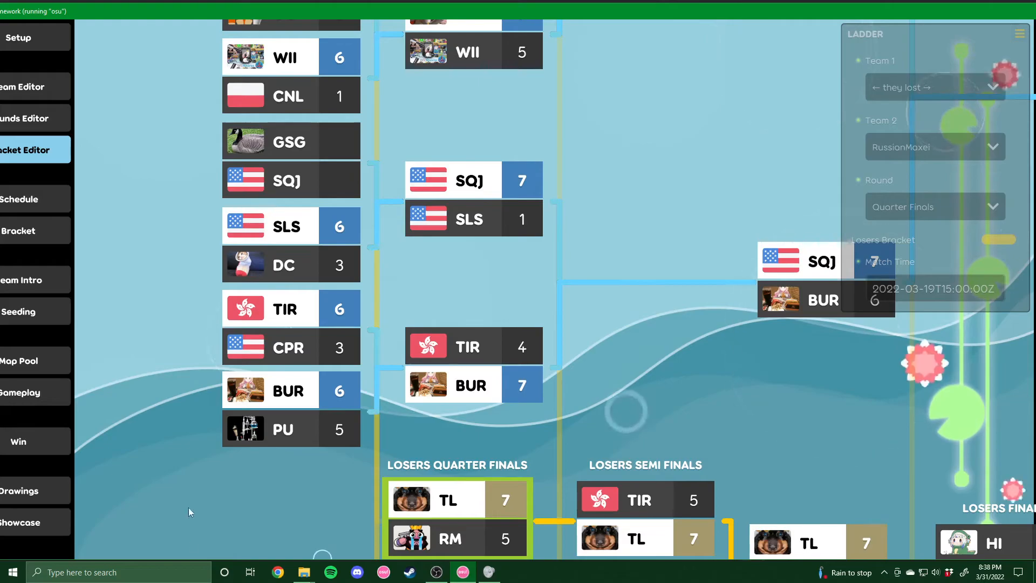
Nudge the GSG–DC losers quarter final into line with its column, and check the SLS–GO and GO–CNL match settings
left_click_drag(276, 548, 220, 261)
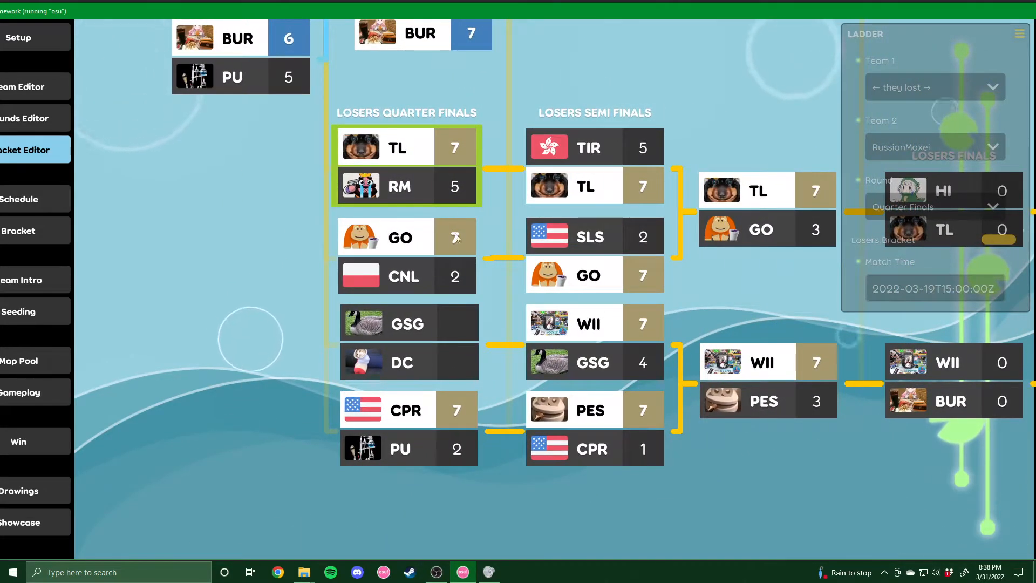
left_click(454, 335)
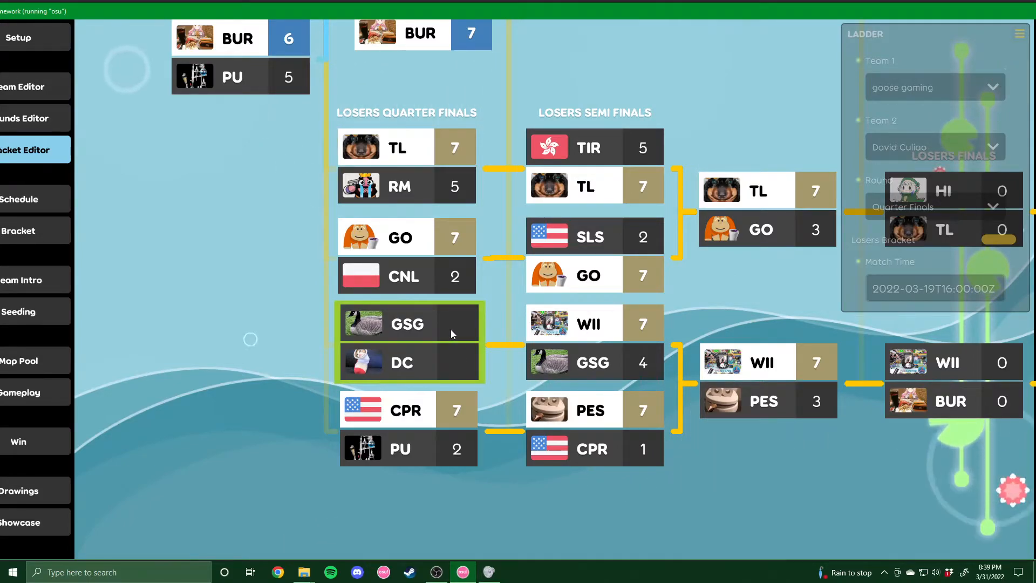
left_click_drag(449, 329, 446, 328)
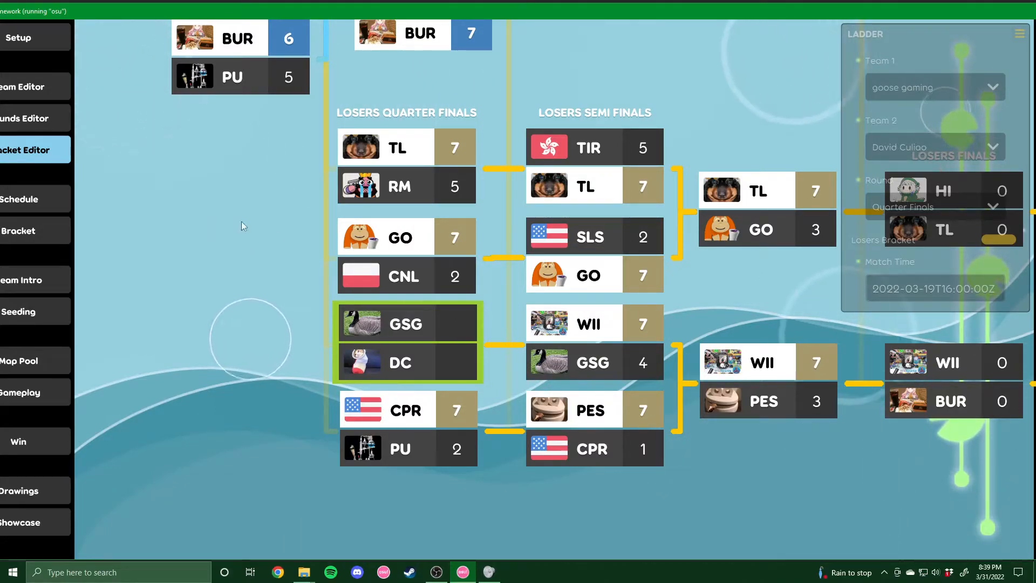
left_click(572, 271)
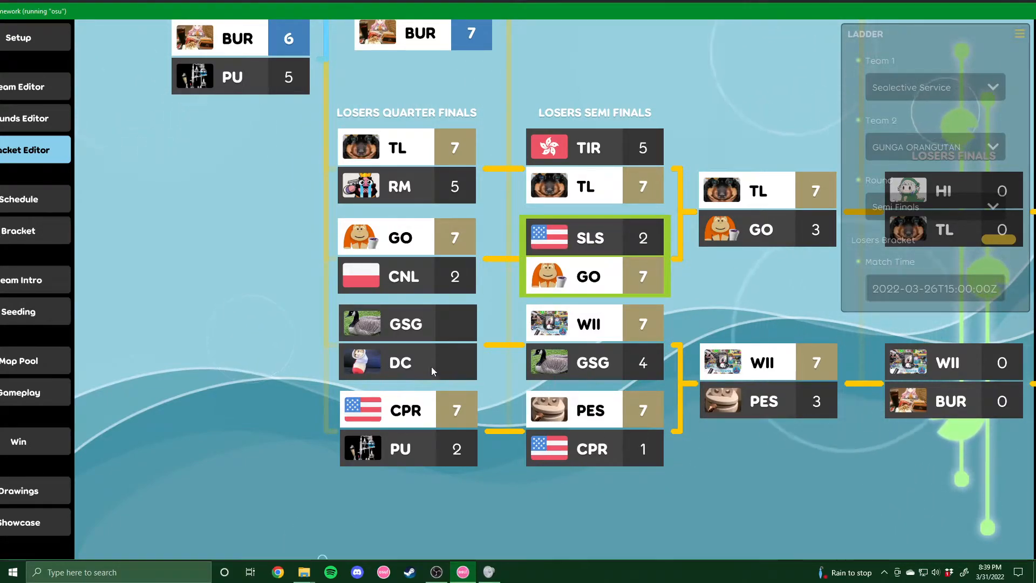
left_click(406, 243)
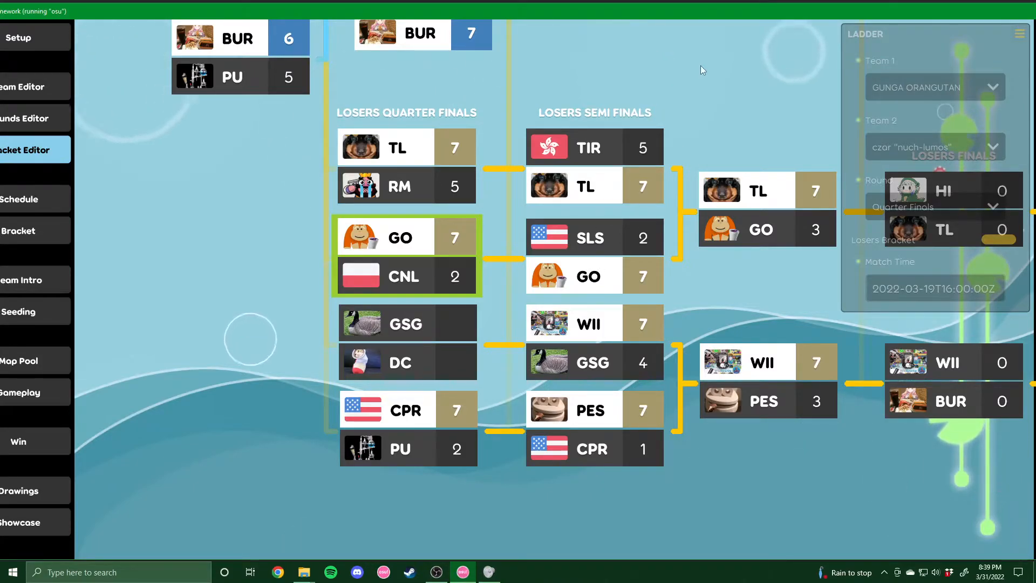
Inspect the options offered on empty bracket space and on the GSG–SQJ round of 16 match
left_click_drag(714, 64, 741, 176)
scroll(677, 176, "down", 5)
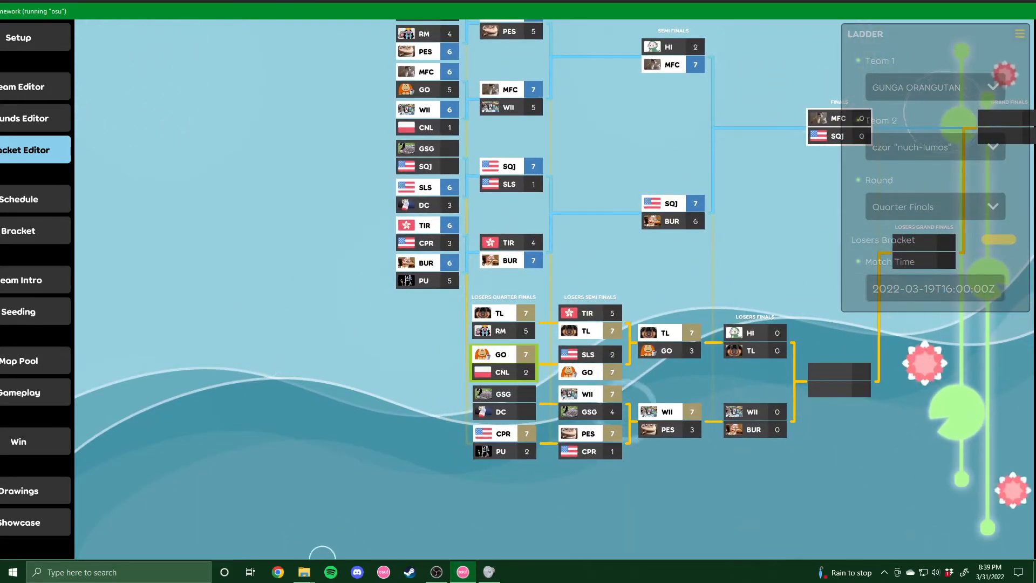
left_click_drag(715, 26, 500, 13)
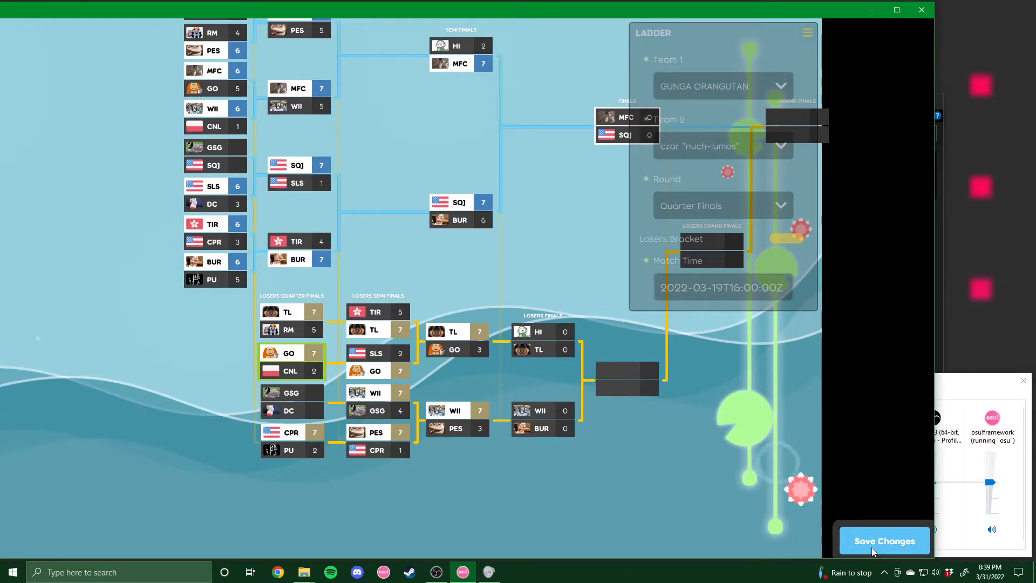
right_click(211, 159)
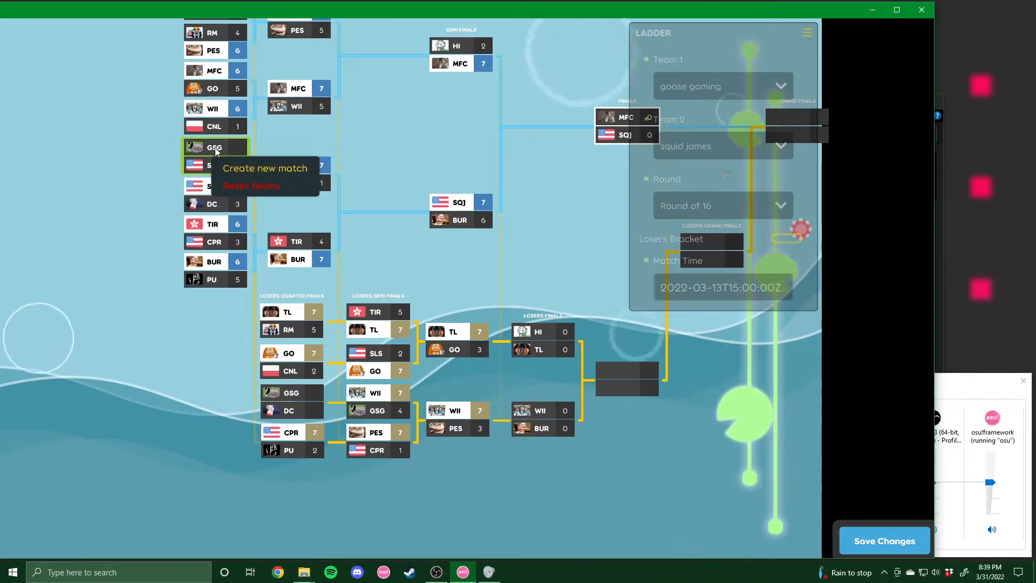
left_click(215, 151)
right_click(215, 152)
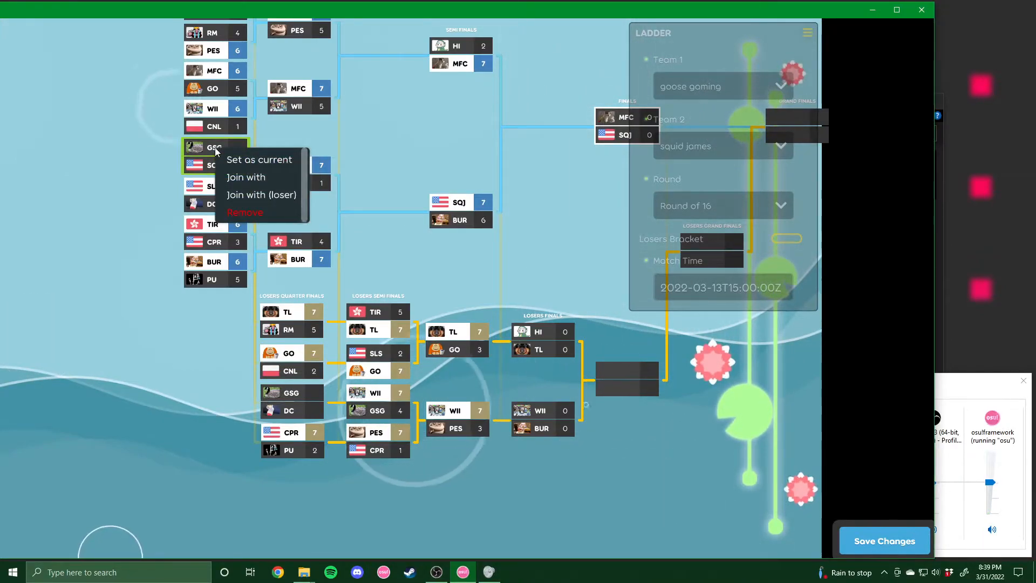
left_click(394, 144)
Select the MFC–WII quarter final to show its match settings and save the bracket changes
left_click_drag(461, 170, 518, 209)
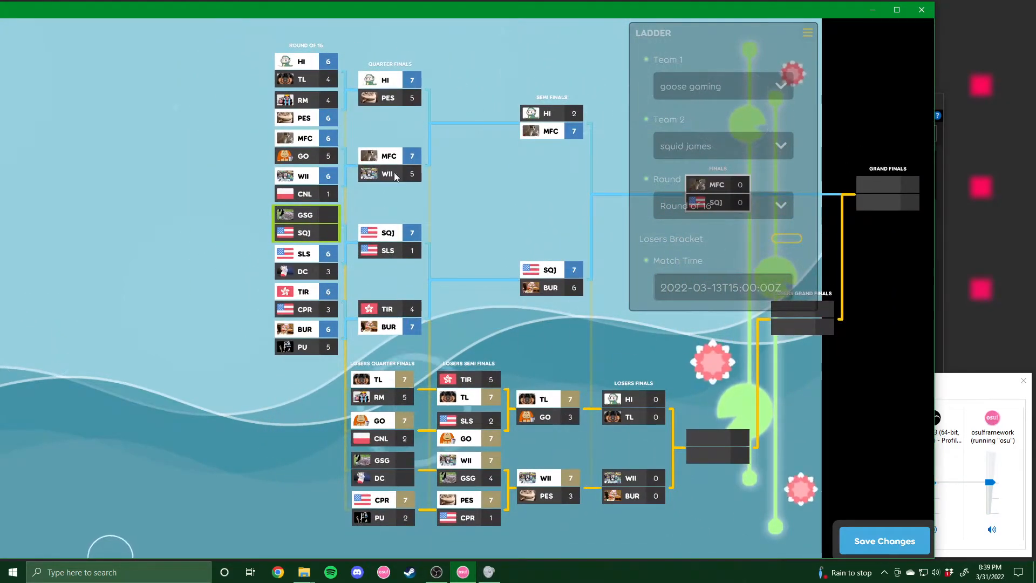
scroll(475, 137, "up", 3)
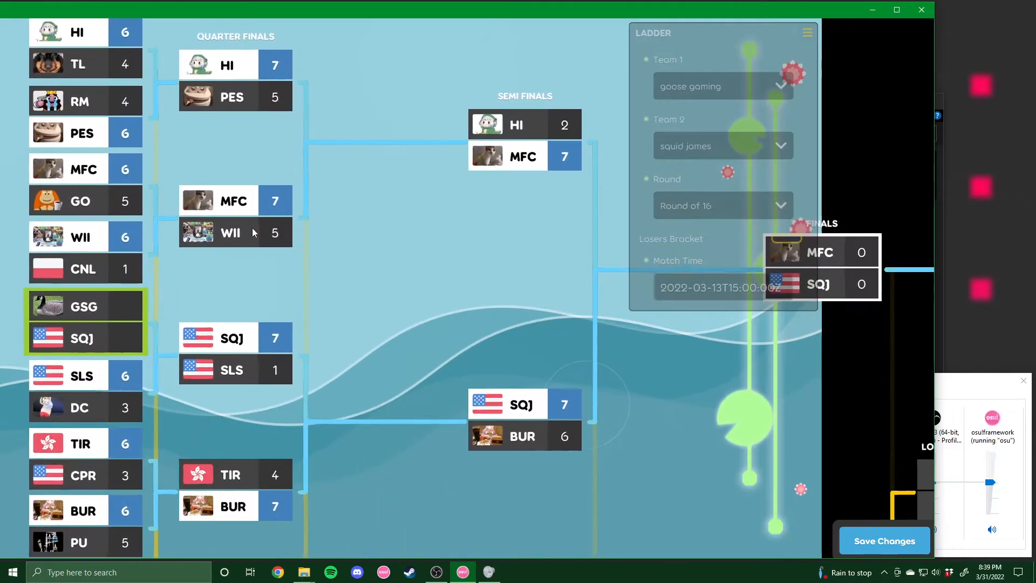
left_click(216, 226)
left_click_drag(211, 223, 216, 224)
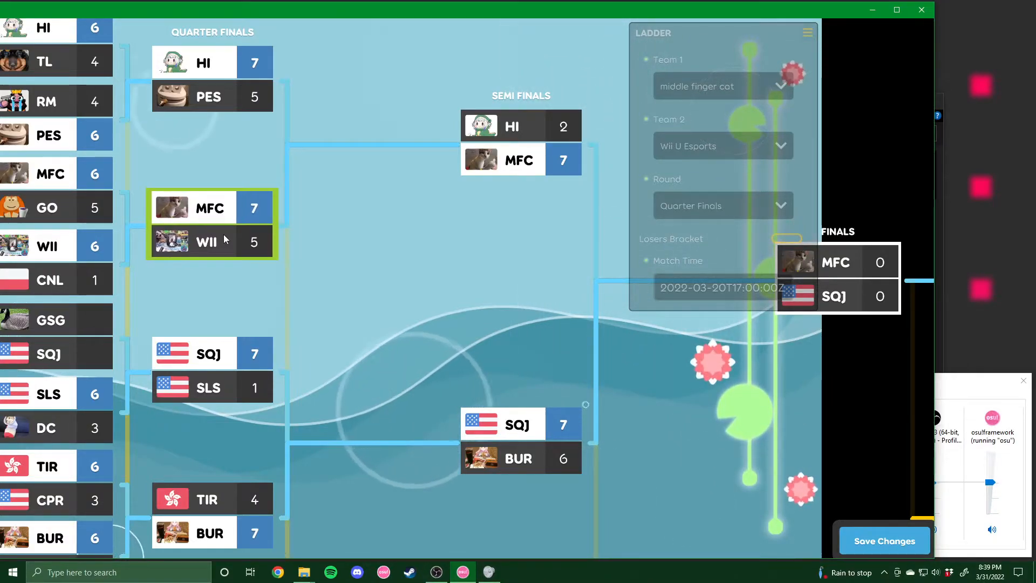
left_click(900, 536)
Mark the HI–PES quarter final as a losers bracket match, and switch the losers bracket setting off again
left_click_drag(364, 12, 513, 14)
left_click(351, 74)
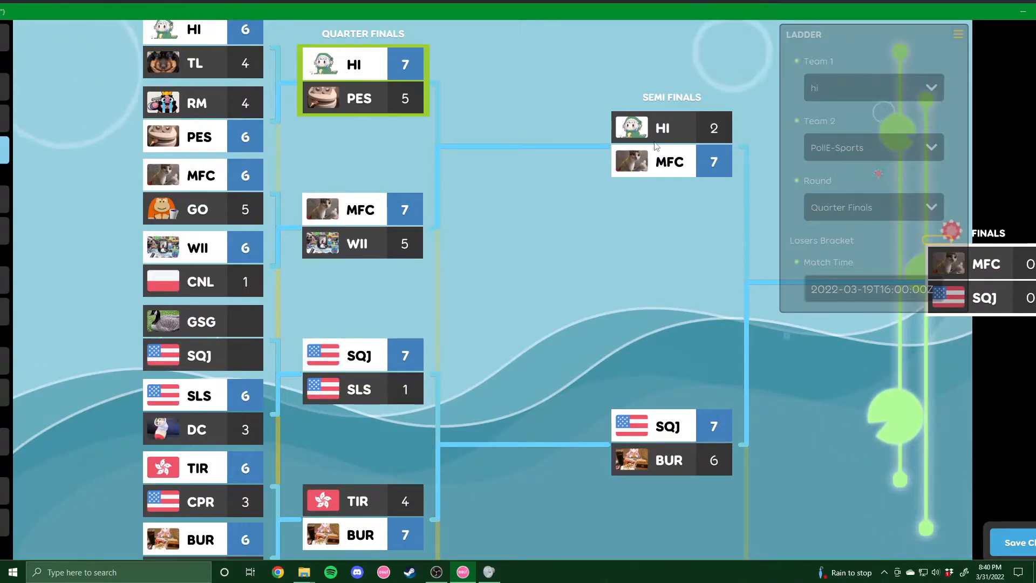
left_click(874, 208)
left_click(853, 252)
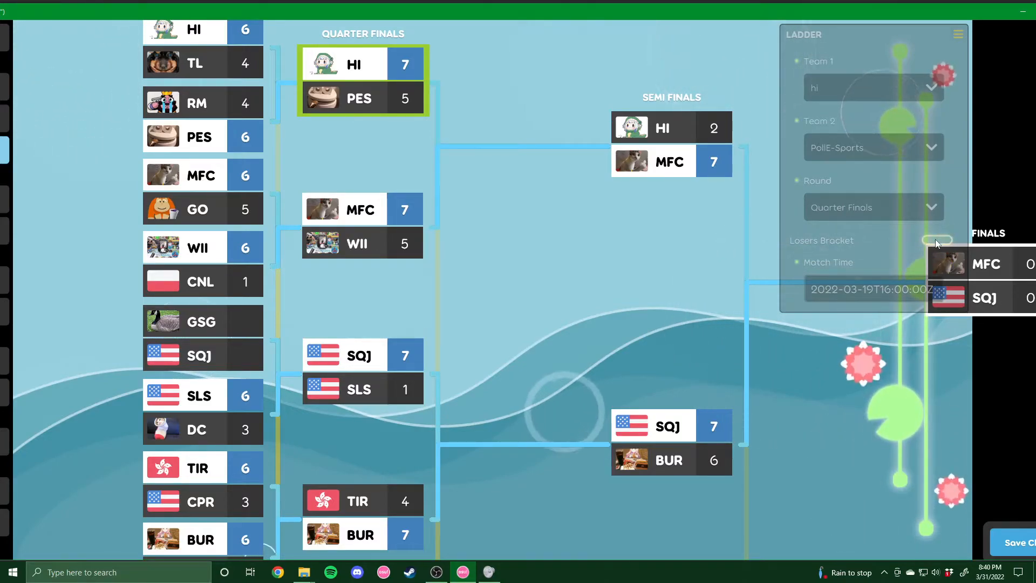
left_click(936, 240)
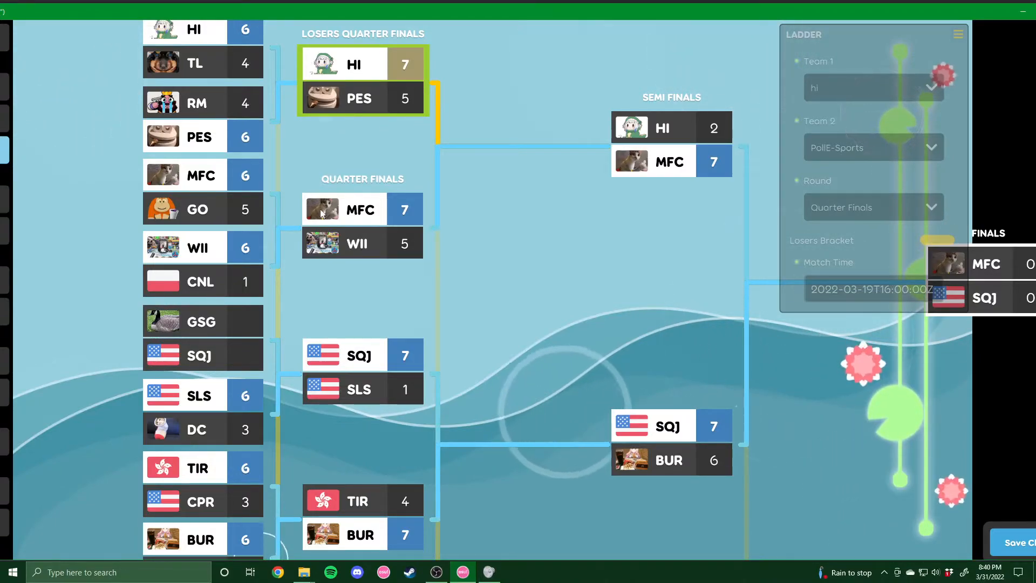
left_click(932, 243)
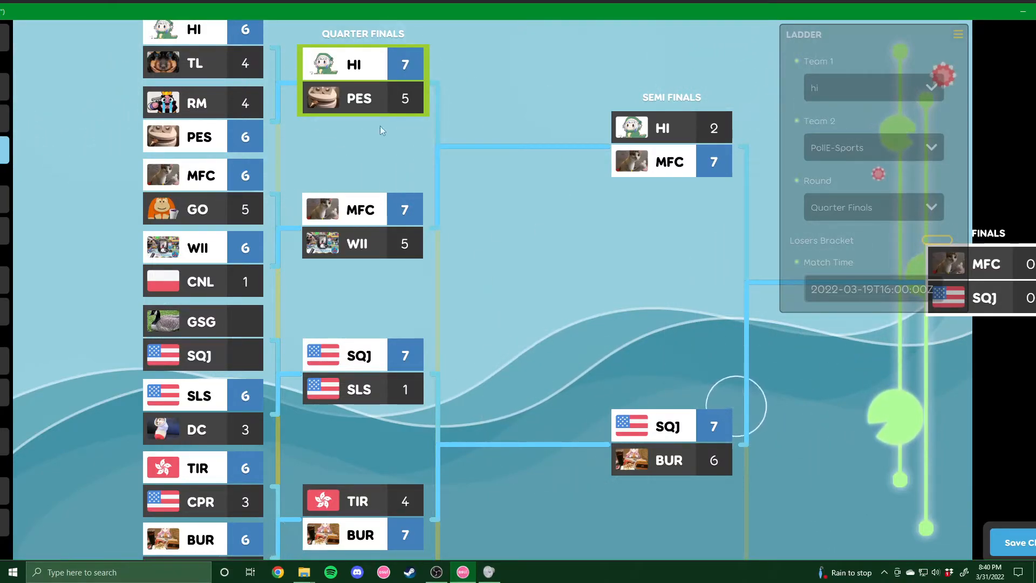
Review the full bracket layout and the match time setting of the HI–PES quarter final
scroll(507, 329, "down", 5)
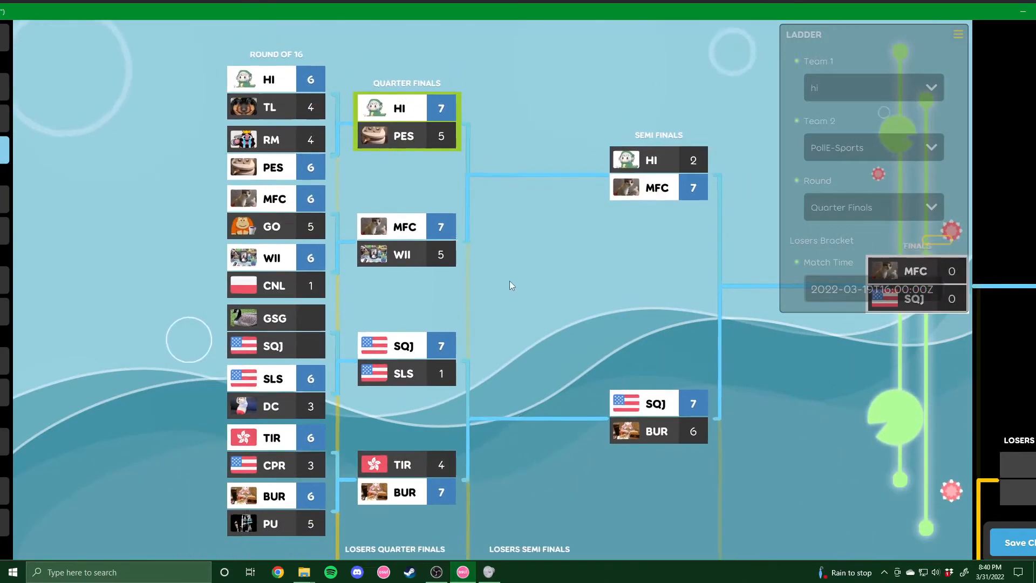
left_click_drag(497, 301, 354, 248)
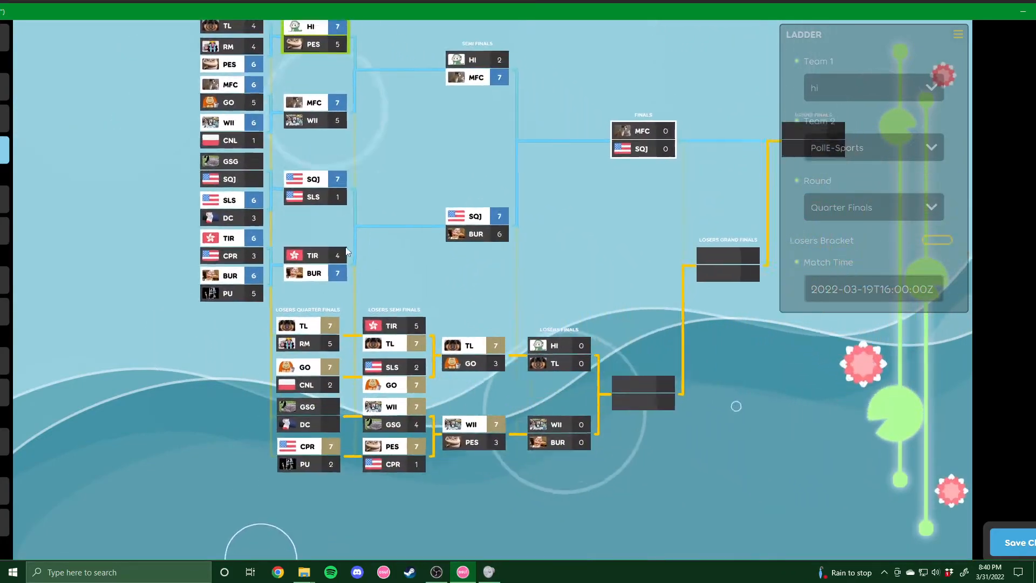
left_click_drag(731, 338, 723, 383)
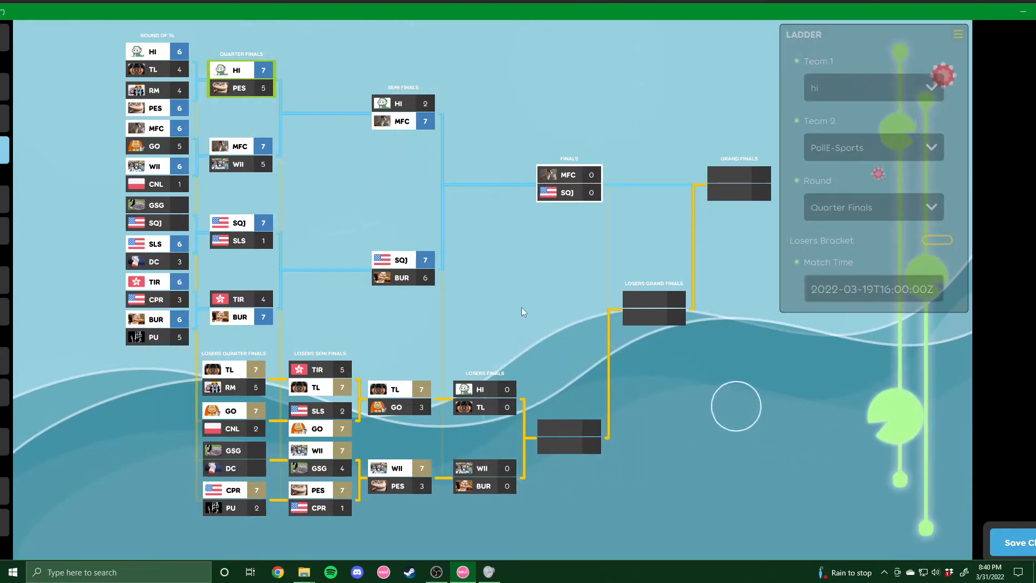
left_click_drag(528, 305, 532, 304)
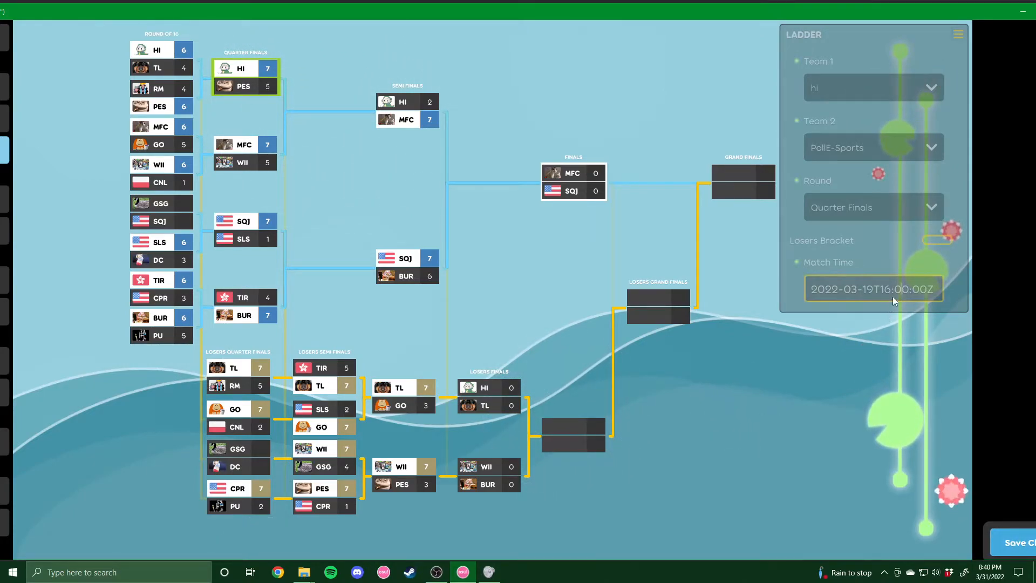
left_click_drag(305, 13, 450, 20)
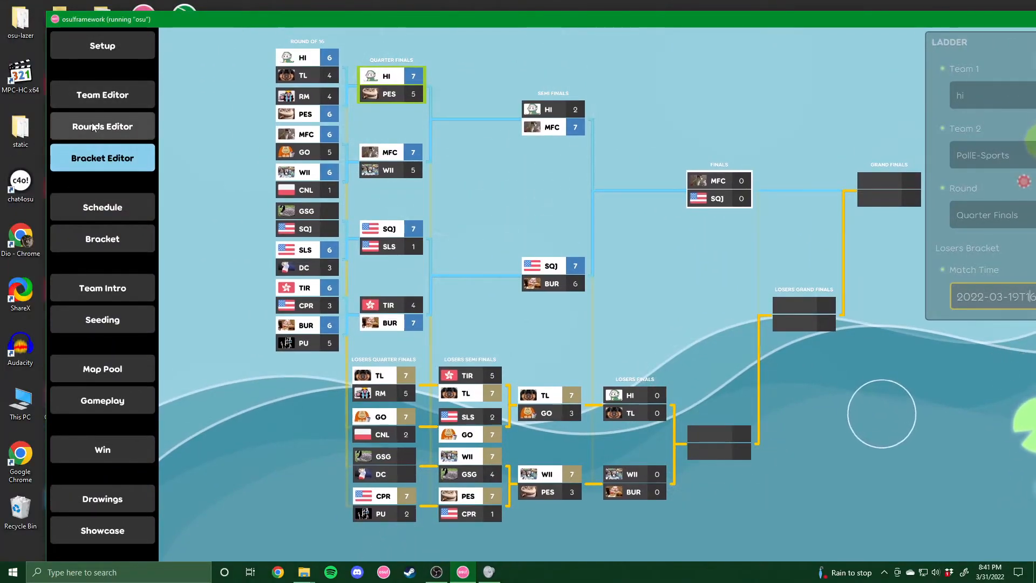
left_click_drag(733, 24, 568, 8)
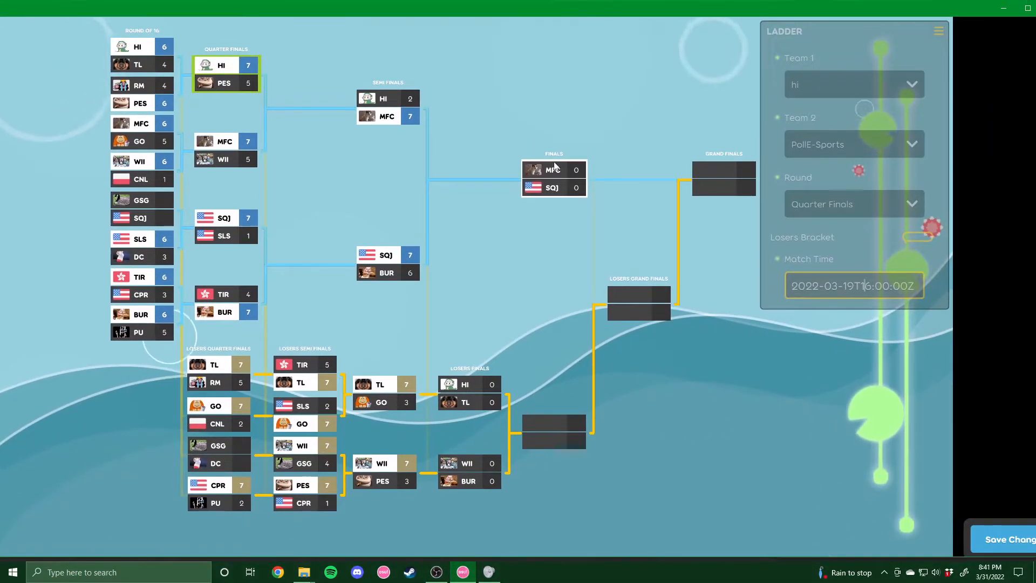
Check the round, losers bracket and match time settings of the MFC–SQJ final and both losers finals
left_click(553, 172)
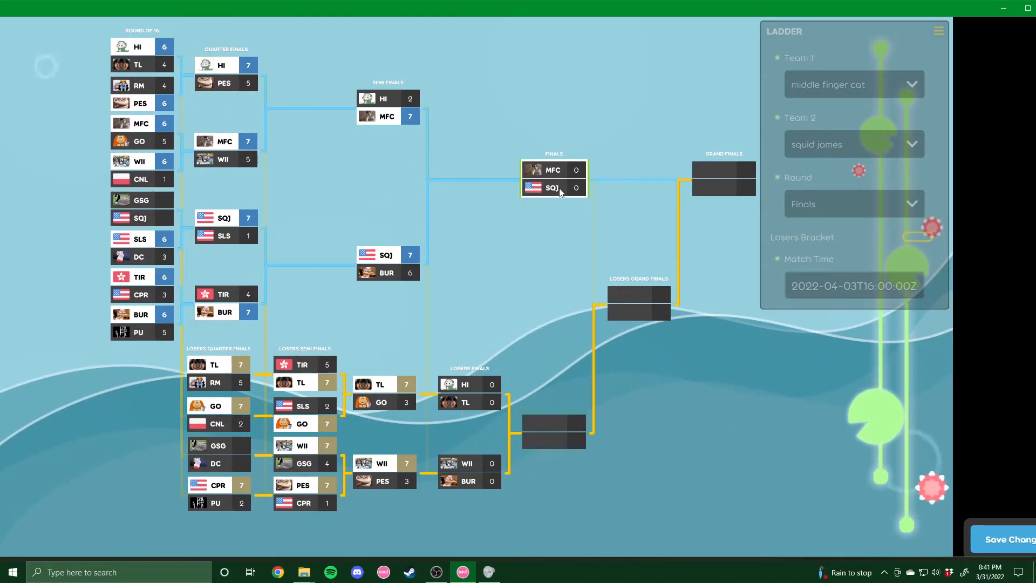
left_click(467, 394)
left_click(469, 465)
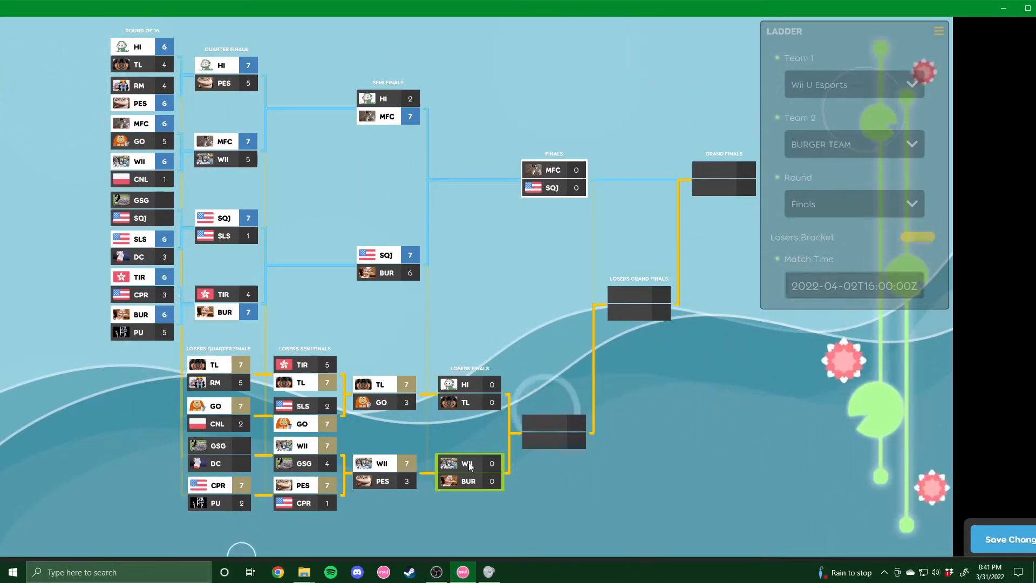
Set the MFC–SQJ final's match time to 2022-04-03T15:30:00Z and make it the schedule's coming up next match
left_click(542, 178)
left_click_drag(359, 9, 475, 11)
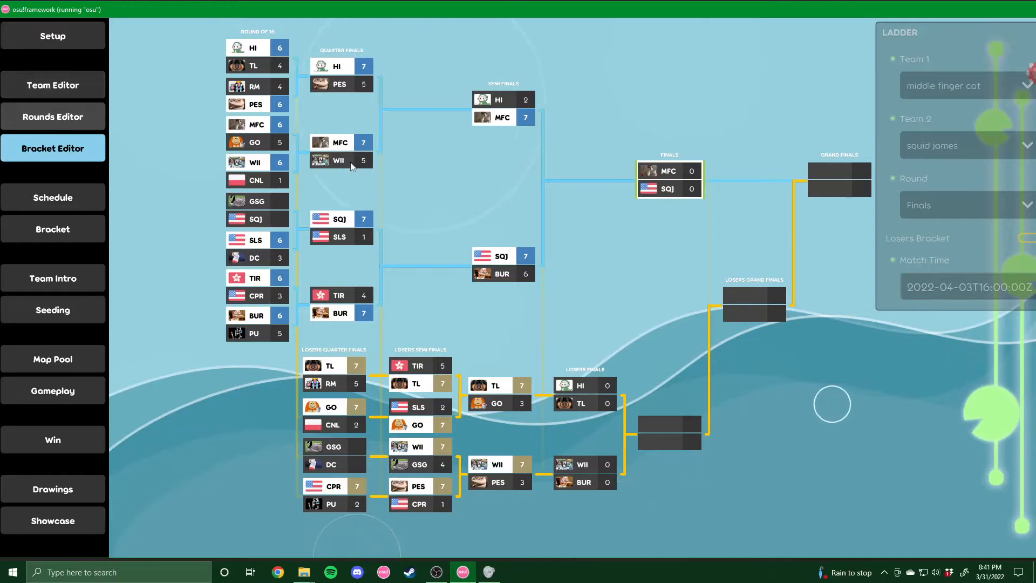
left_click_drag(675, 12, 635, 18)
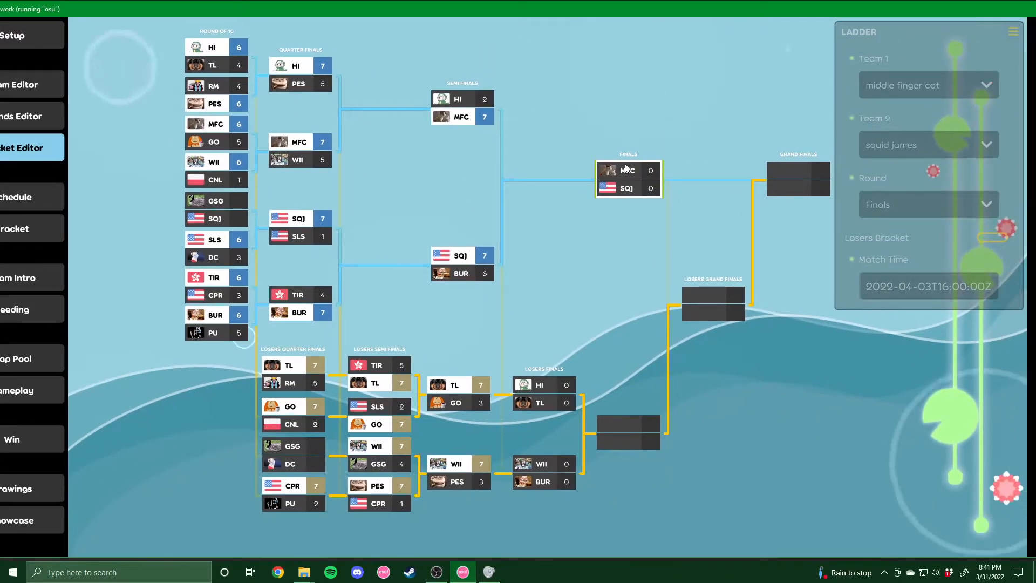
left_click(938, 286)
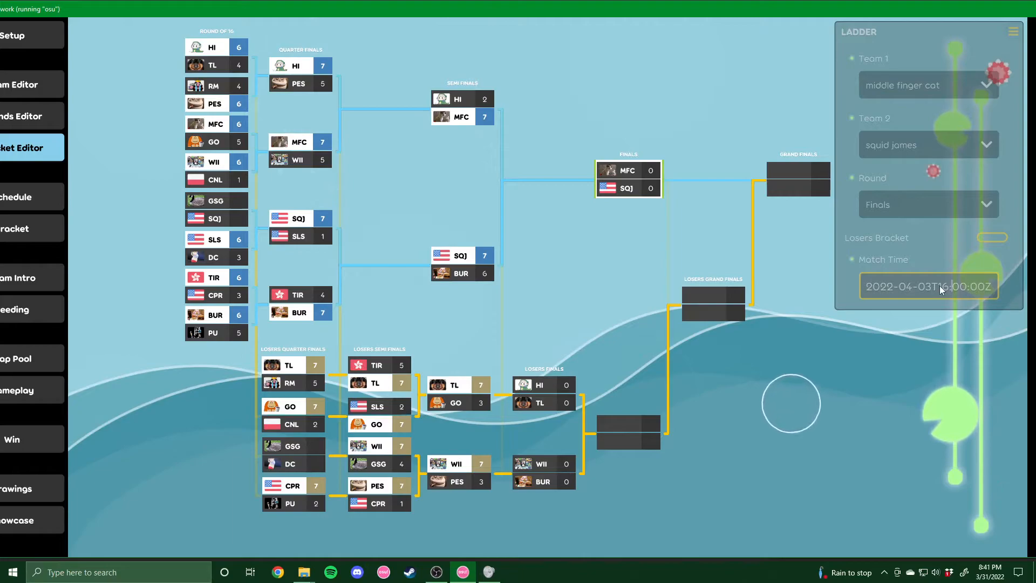
left_click_drag(939, 286, 969, 287)
type("15")
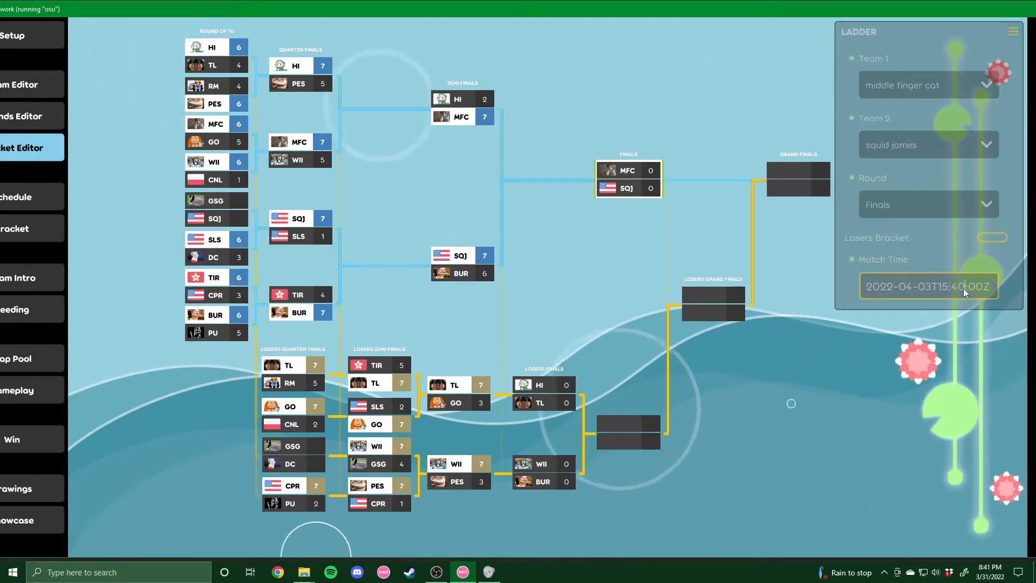
type(":30")
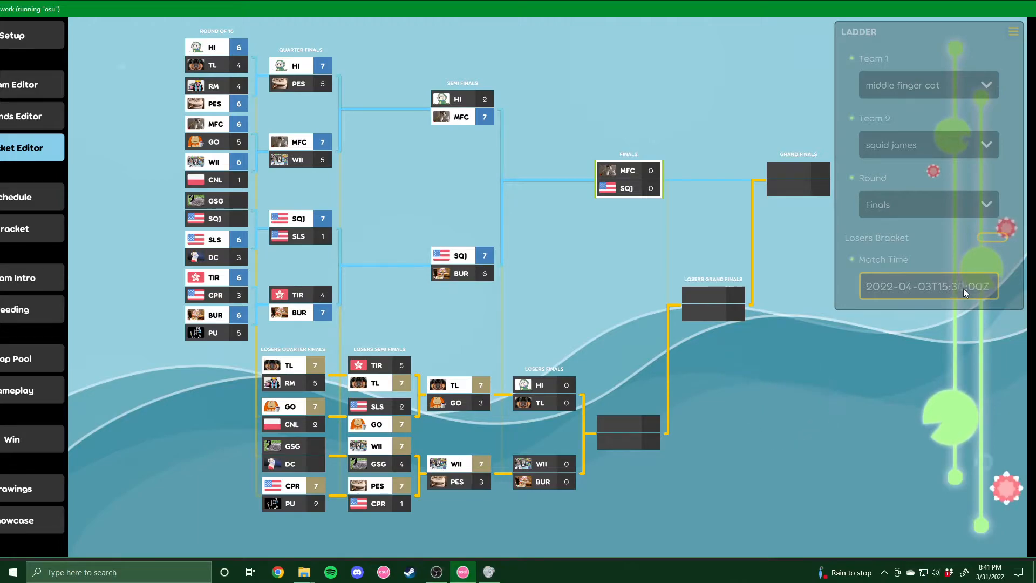
key("Return")
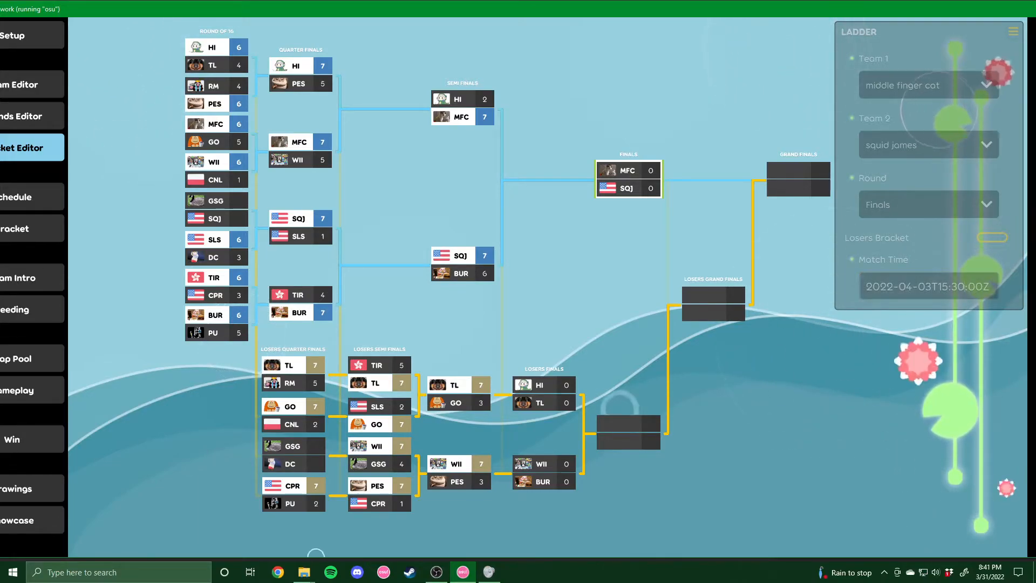
left_click(32, 197)
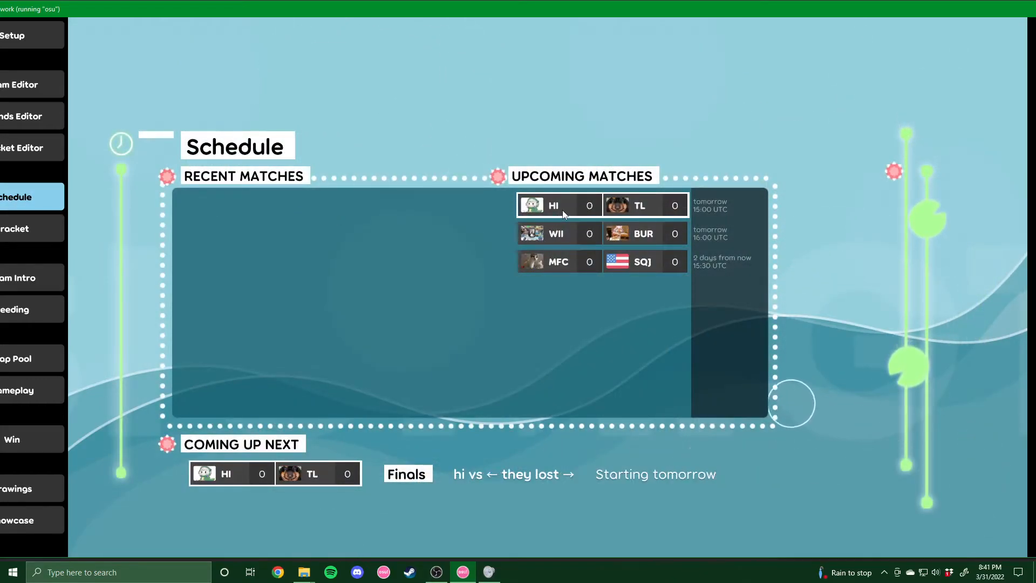
left_click(571, 261)
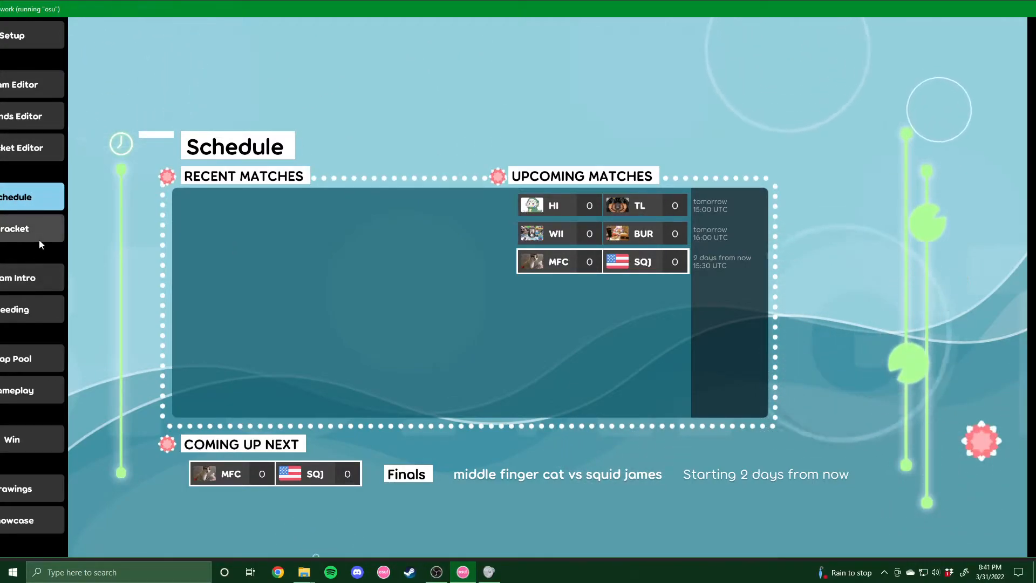
Set the match time of the WII–BUR losers final to 2022-04-02T15:05:00Z in the bracket editor
left_click(34, 153)
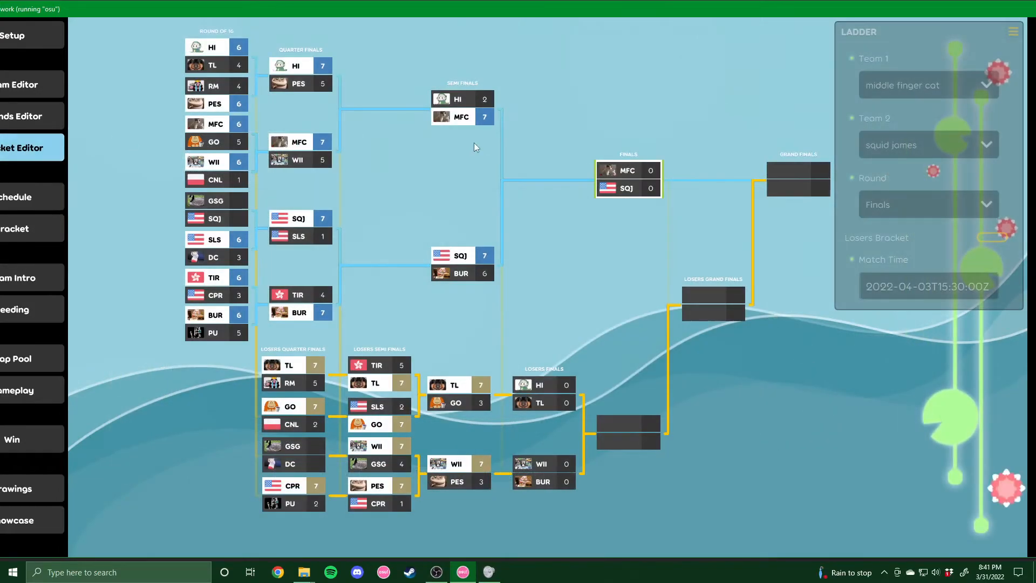
left_click(542, 472)
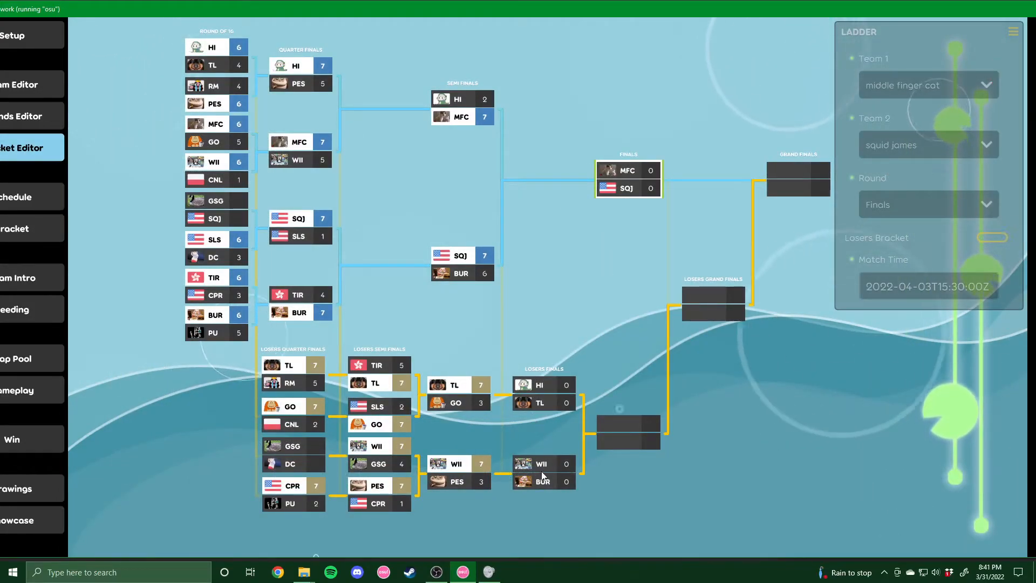
left_click(940, 284)
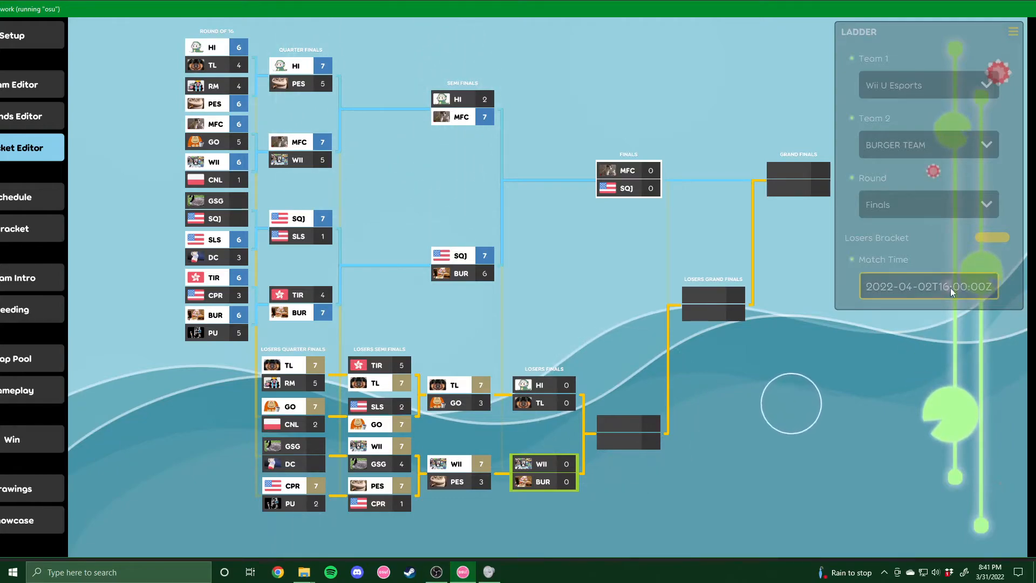
type("15:")
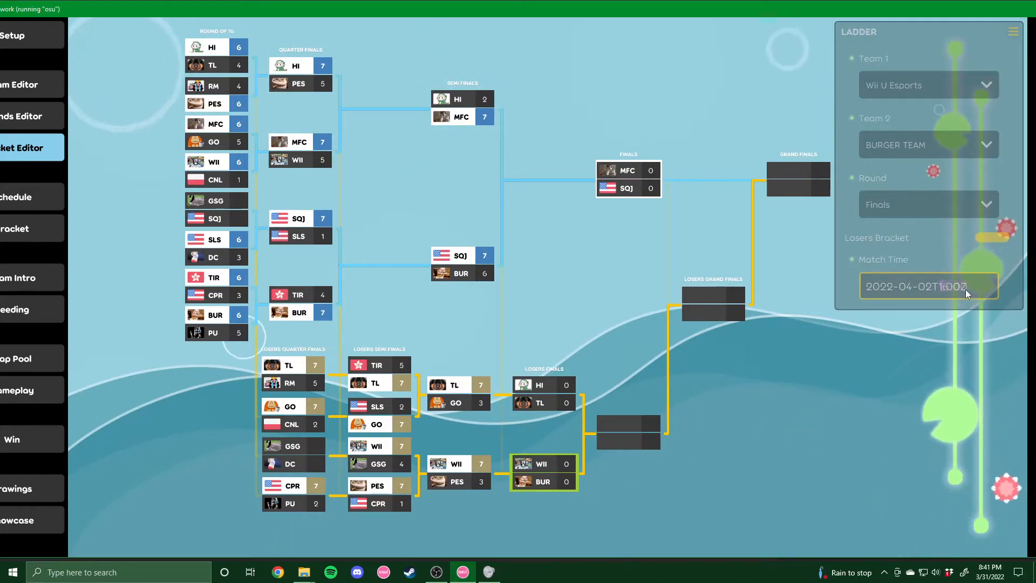
type("05:")
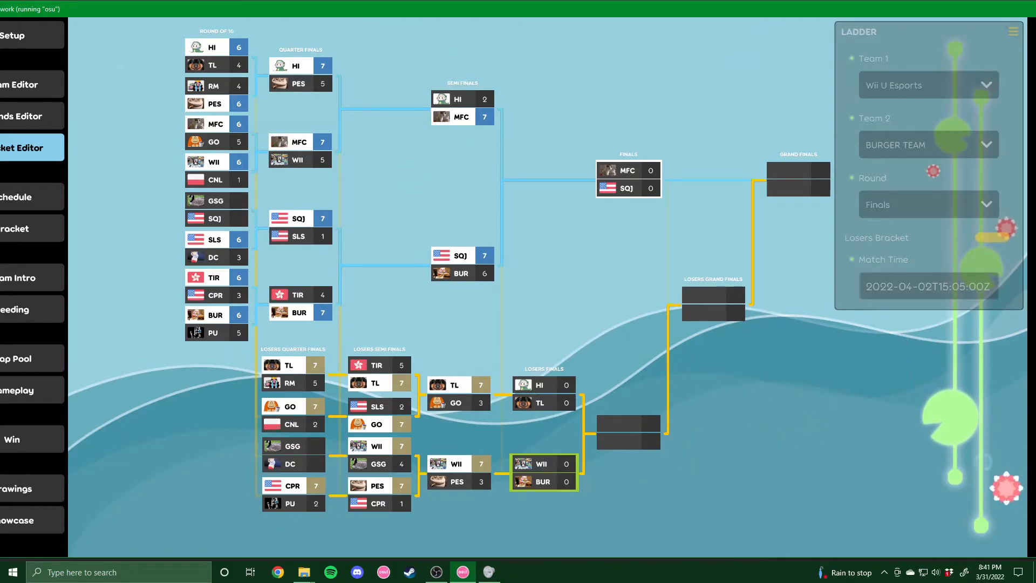
In the schedule, make HI–TL, WII–BUR and finally MFC–SQJ the coming up next match
left_click(24, 197)
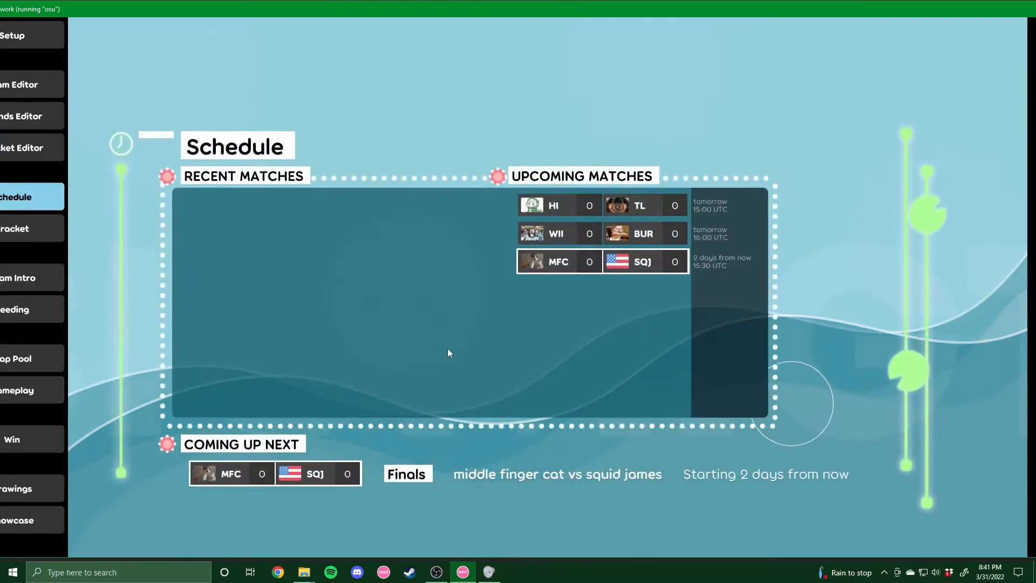
left_click(562, 205)
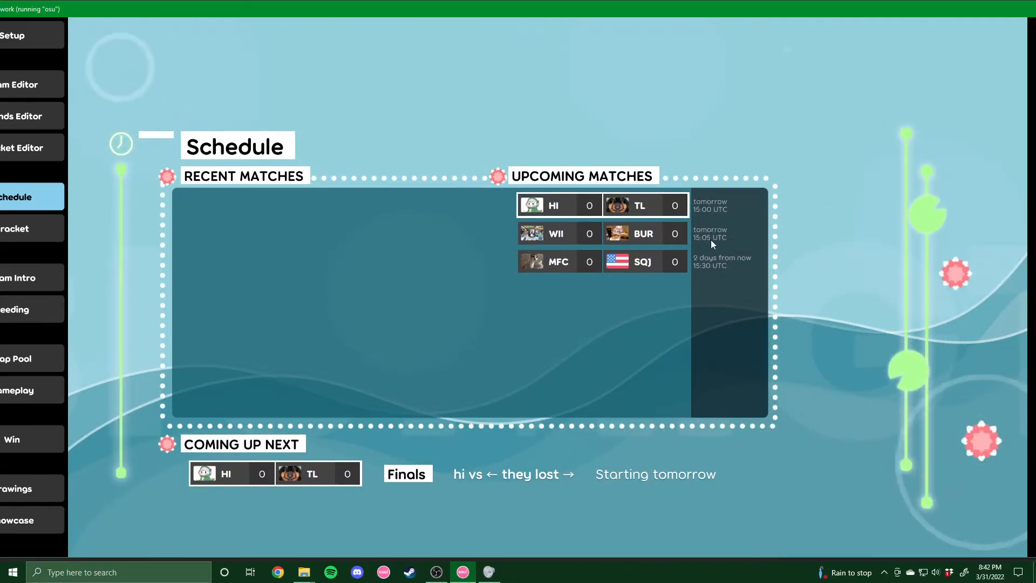
left_click(629, 231)
left_click(643, 264)
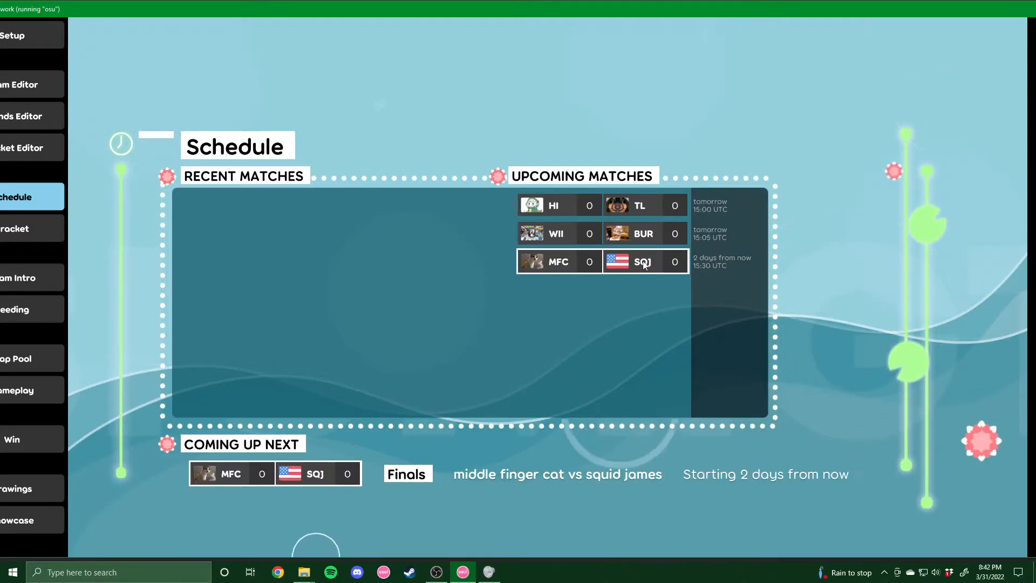
In the bracket view, make the HI–TL losers final the current match and clear its scores
left_click(34, 226)
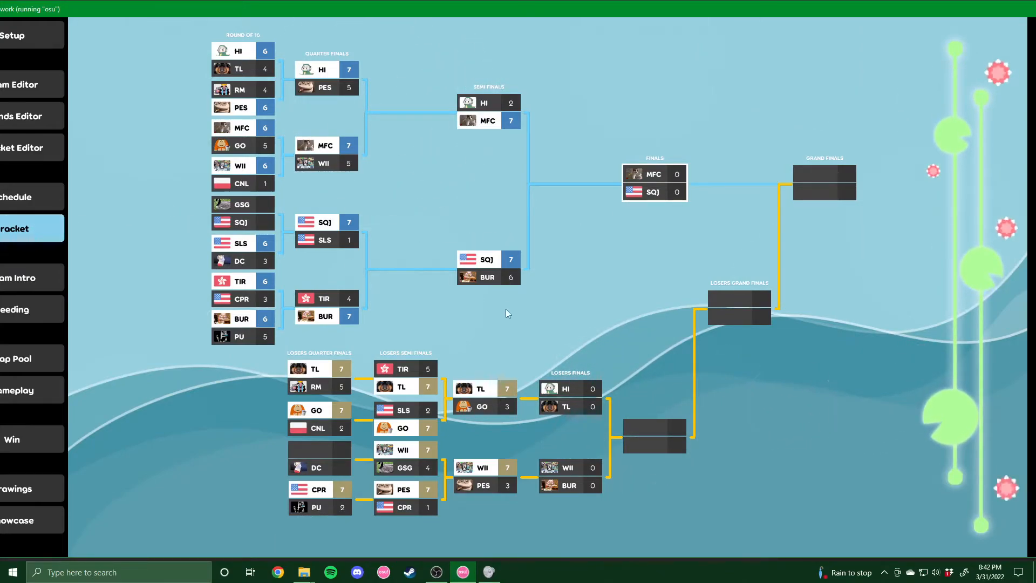
left_click_drag(571, 328, 659, 319)
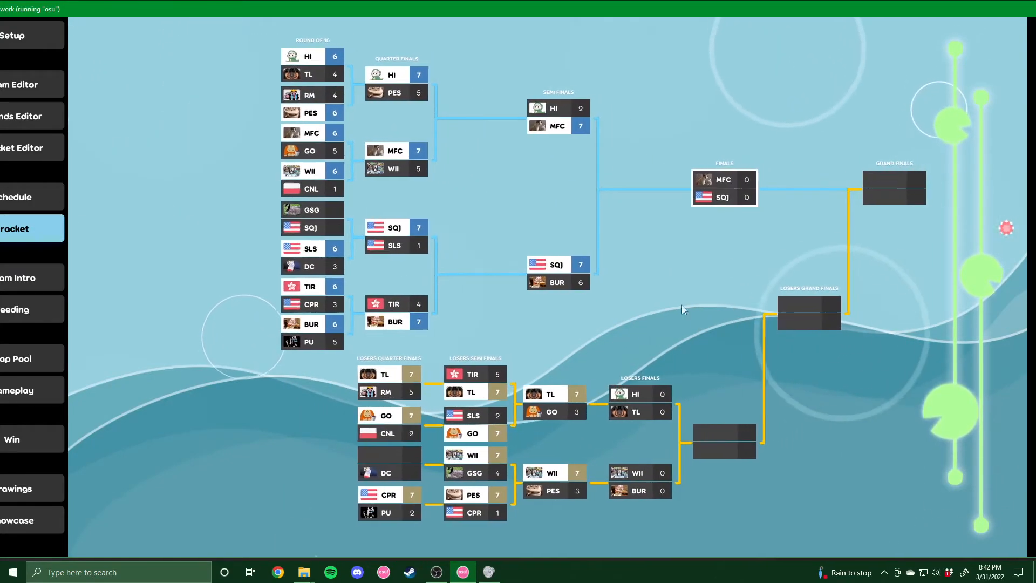
left_click_drag(775, 12, 745, 14)
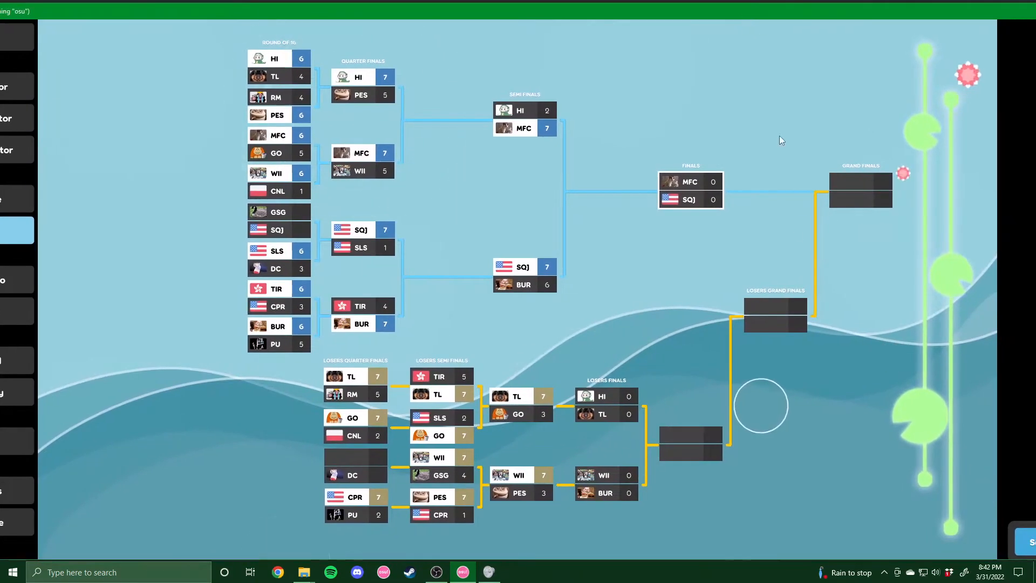
left_click_drag(601, 111, 576, 109)
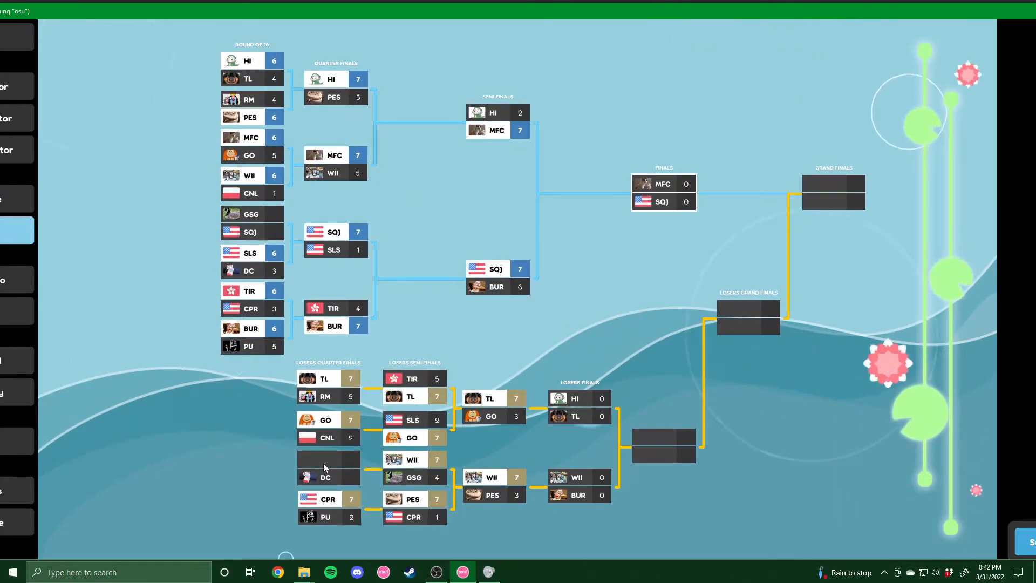
mouse_move(383, 467)
left_mouse_down()
mouse_move(328, 440)
mouse_move(247, 431)
mouse_move(467, 437)
mouse_move(399, 473)
mouse_move(390, 465)
left_mouse_up()
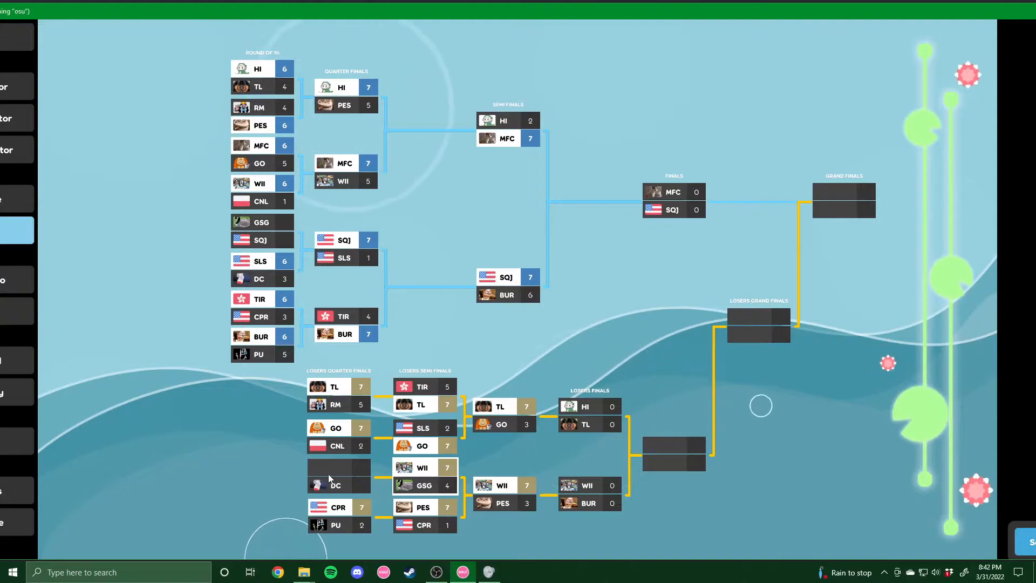
left_click(600, 410)
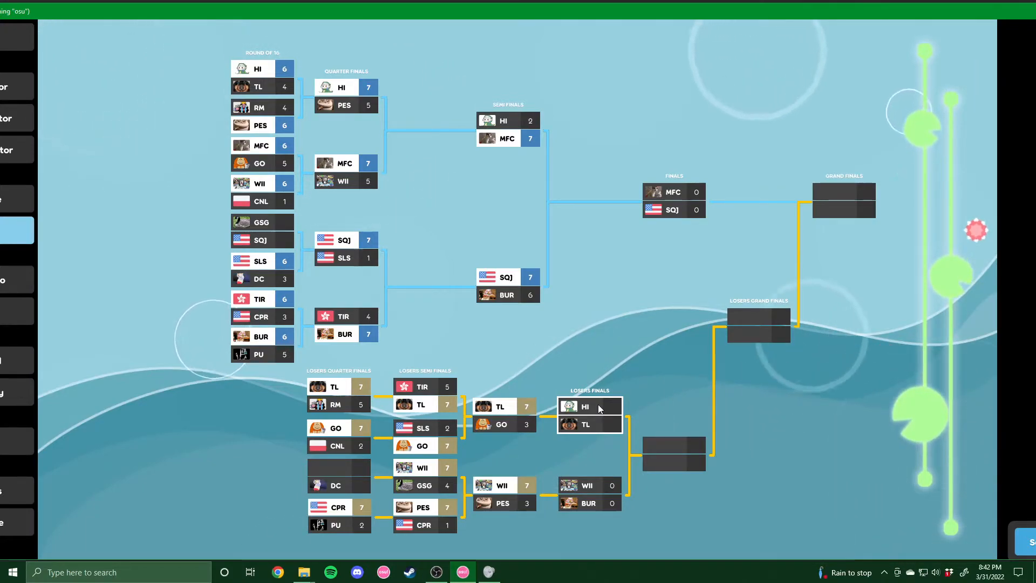
left_click(602, 410)
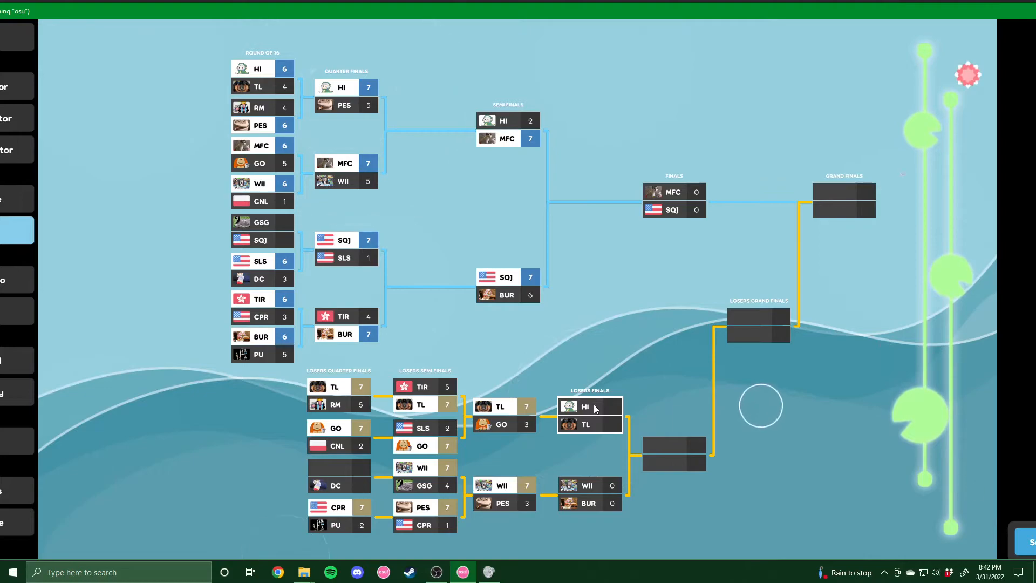
In the schedule, clear the scores of WII–BUR and MFC–SQJ, and make HI–TL the coming up next match
left_click(5, 199)
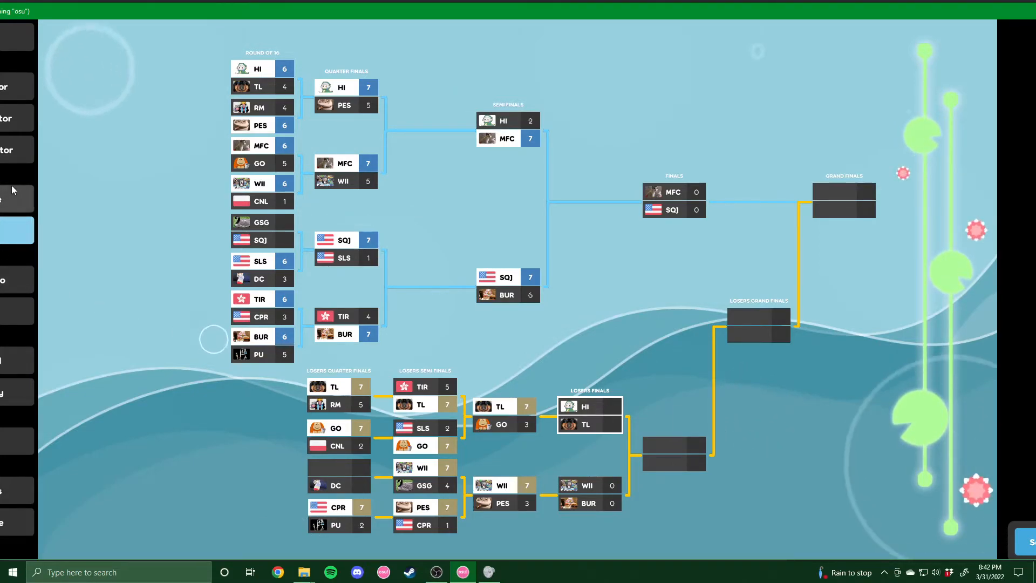
left_click(535, 236)
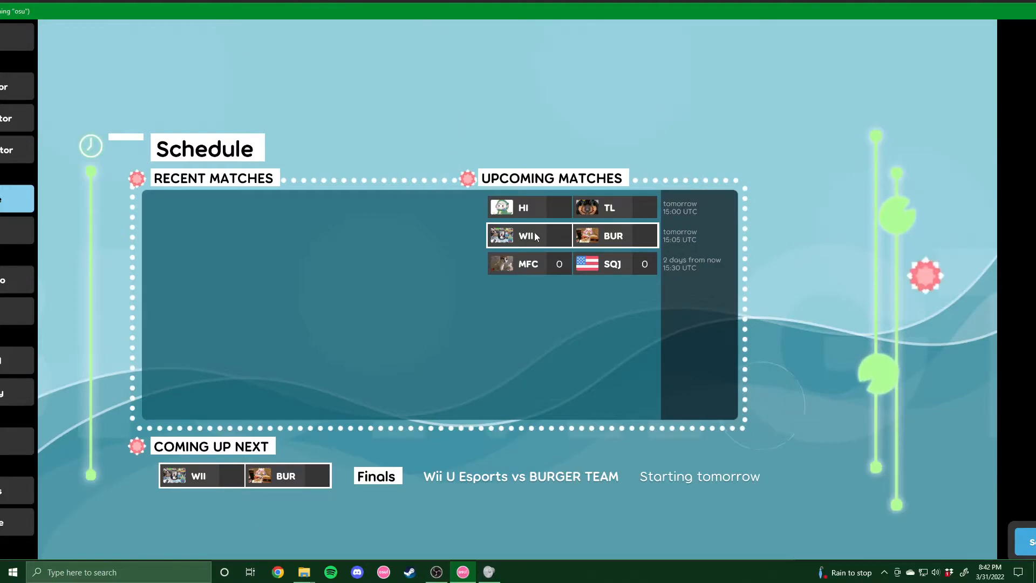
left_click(619, 270)
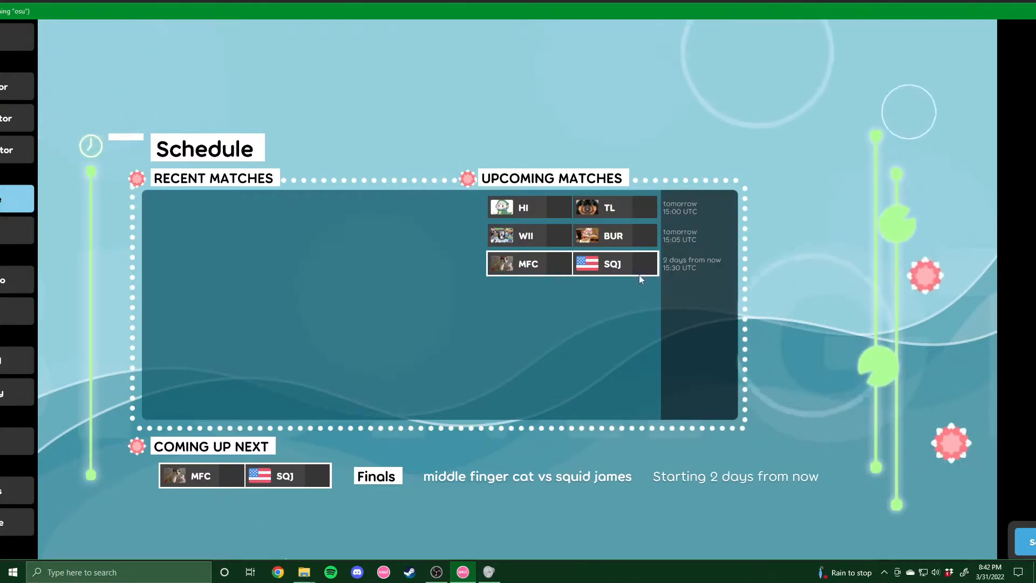
left_click(511, 217)
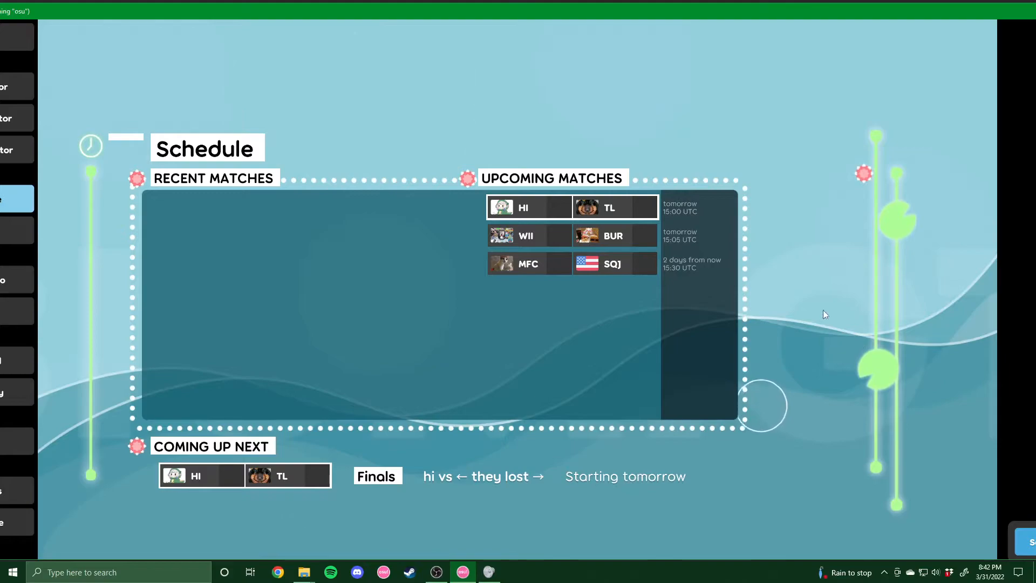
Reset the scores of HI–TL, WII–BUR and MFC–SQJ to 0 in the schedule, ending with MFC–SQJ as the coming up next match
left_click(531, 205)
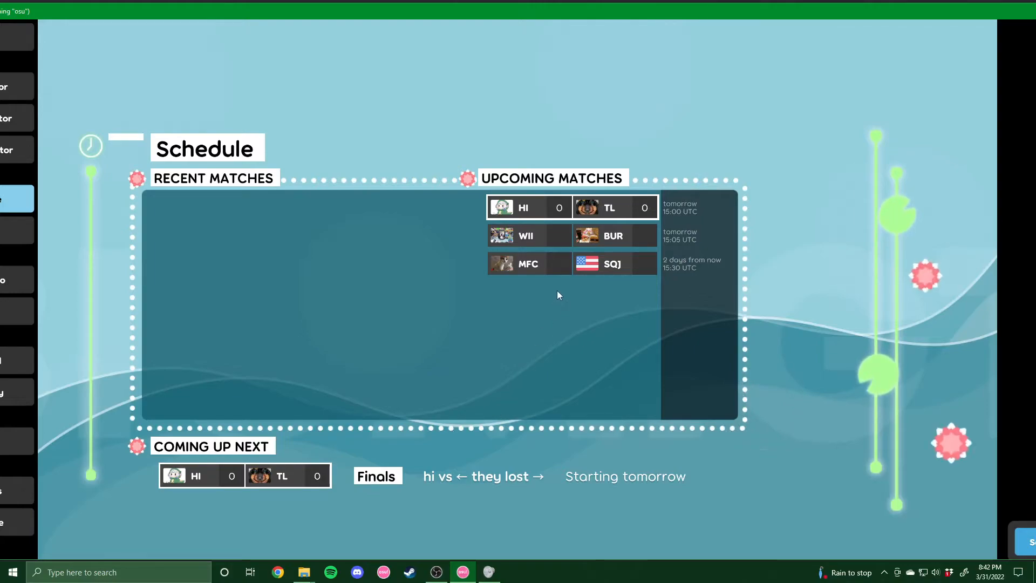
left_click(561, 238)
left_click(488, 257)
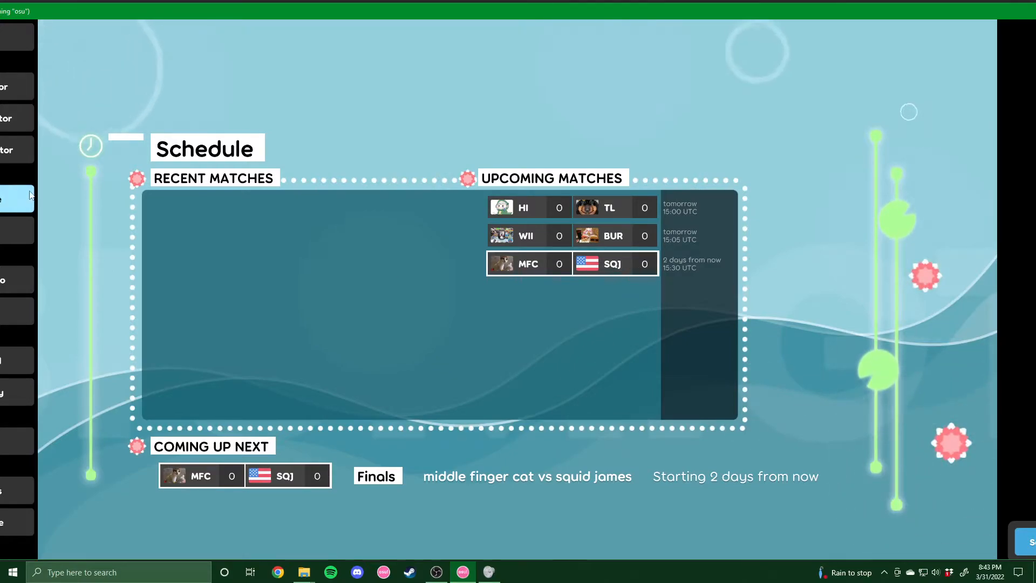
In the bracket view, raise the MFC–SQJ final's score to 5 for MFC and 6 for SQJ
left_click(9, 222)
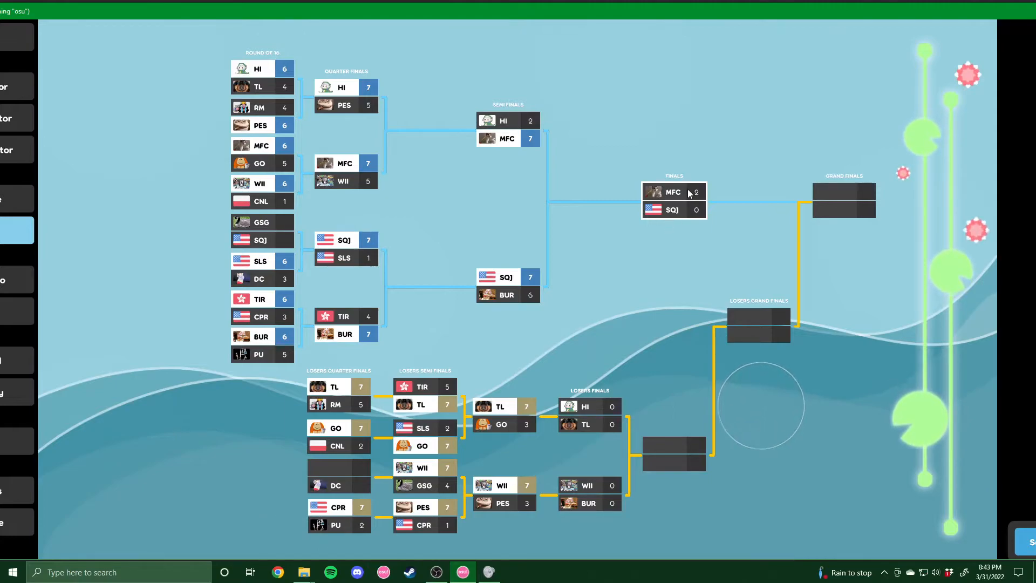
left_click(685, 214)
left_click(685, 214)
left_click(685, 214)
left_click(686, 214)
left_click(686, 214)
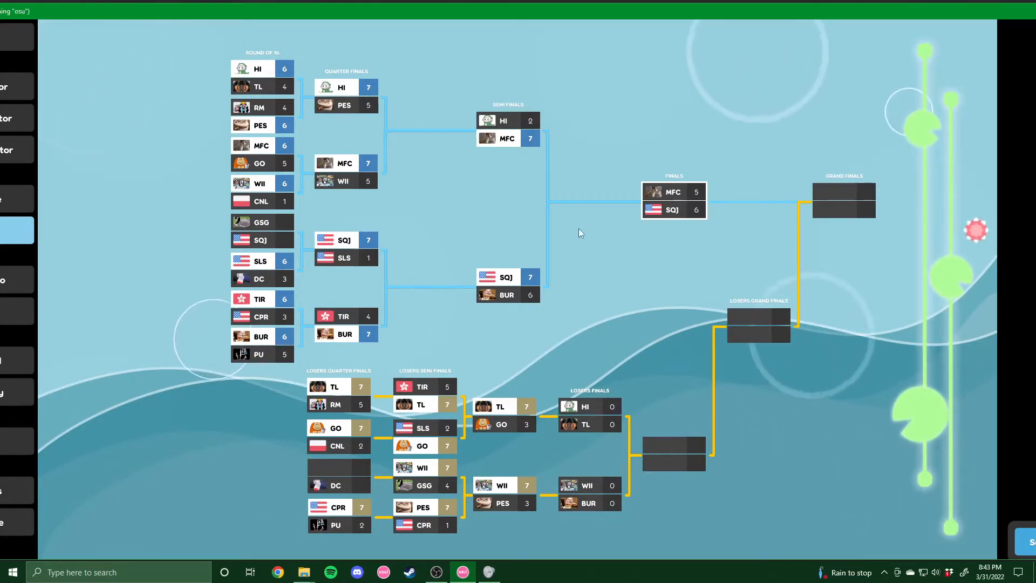
left_click(686, 214)
Lower both teams' scores in the MFC–SQJ final back to 0
right_click(685, 214)
right_click(685, 214)
right_click(686, 214)
right_click(685, 213)
right_click(685, 214)
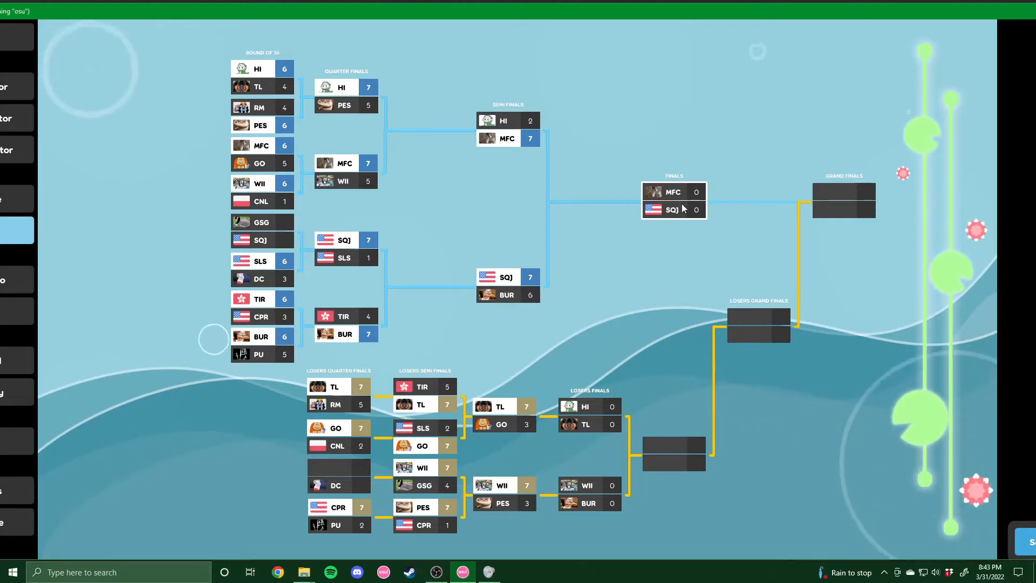
Raise SQJ's score in the final to 6, and return the match to 0–0
left_click(688, 210)
left_click(688, 210)
left_click(688, 210)
left_click(689, 210)
left_click(689, 210)
left_click(689, 210)
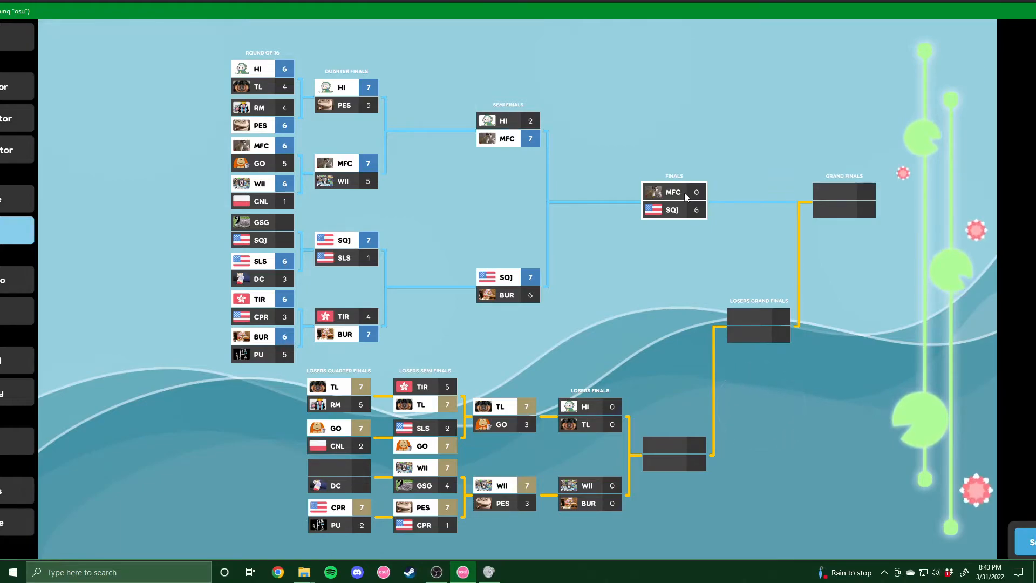
left_click(685, 192)
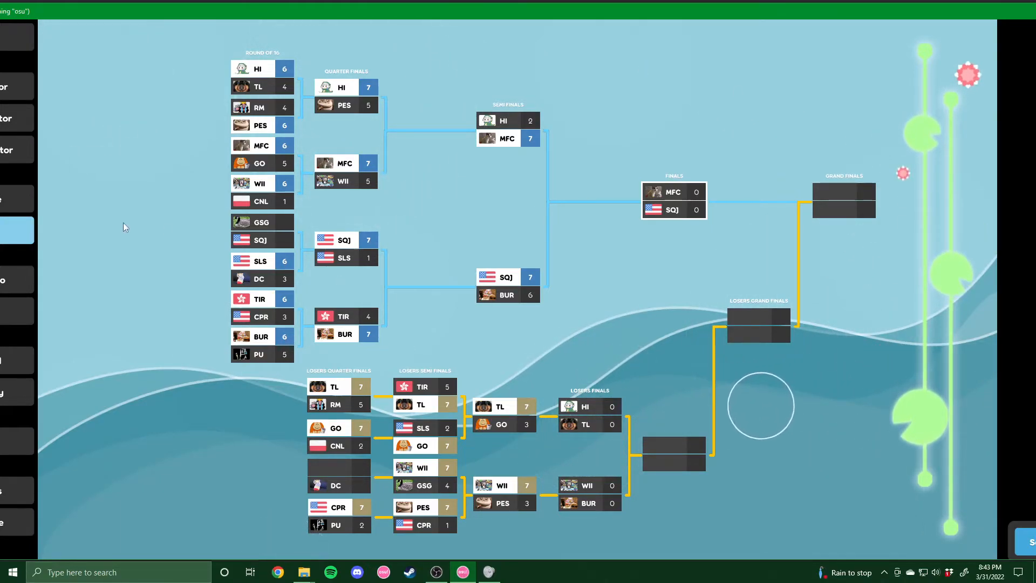
In the schedule, make HI–TL the coming up next match and bring the full list of screens into view
left_click(6, 200)
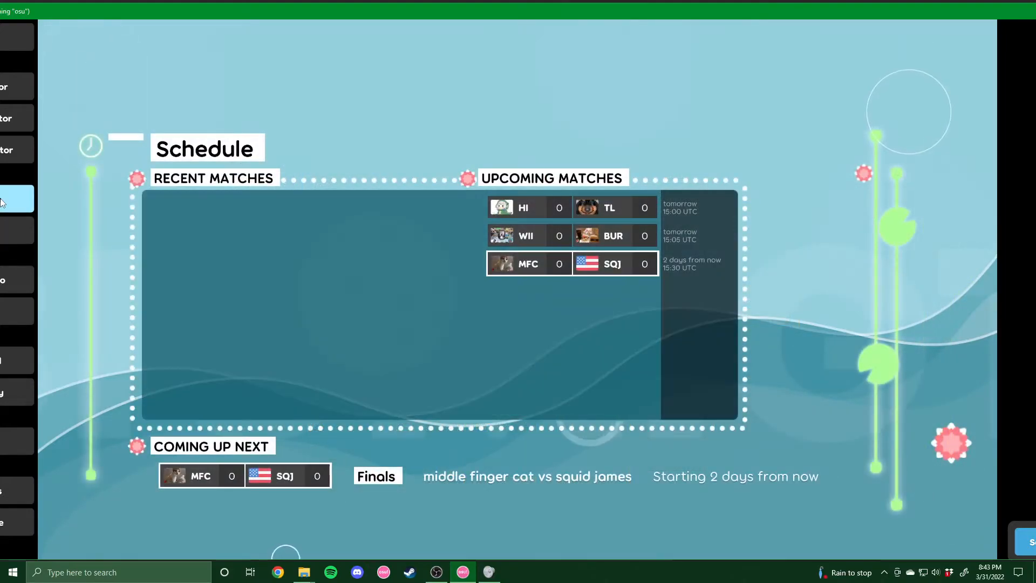
left_click(511, 213)
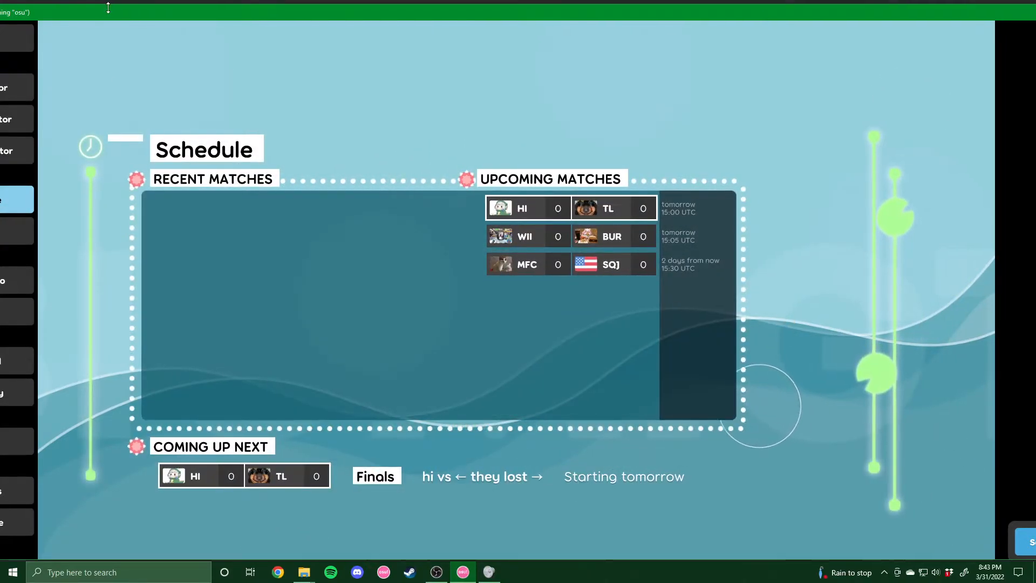
left_click_drag(104, 12, 175, 8)
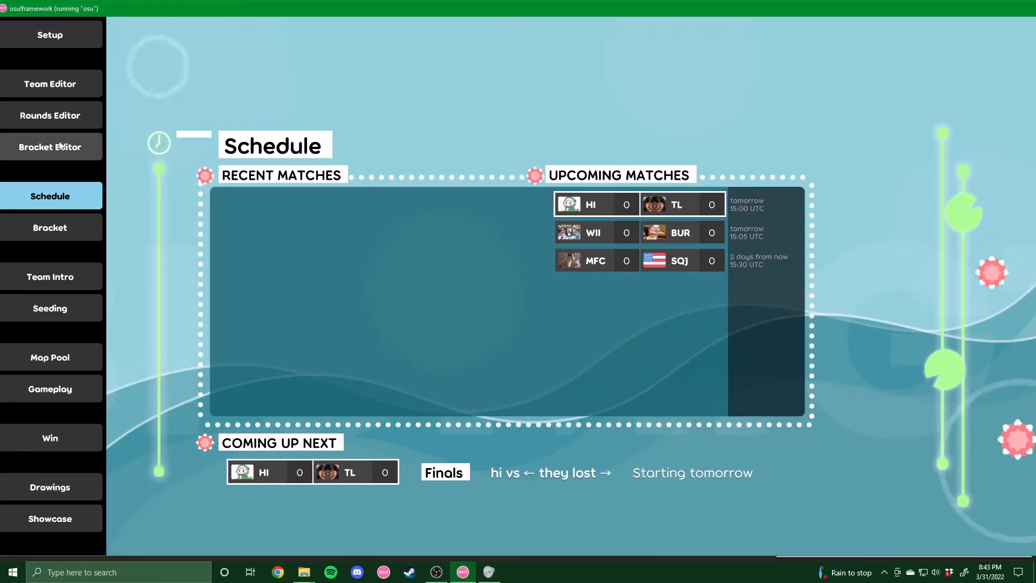
Check the Finals round and its beatmaps in the rounds editor, and the MFC–SQJ final's settings in the bracket editor
left_click(65, 115)
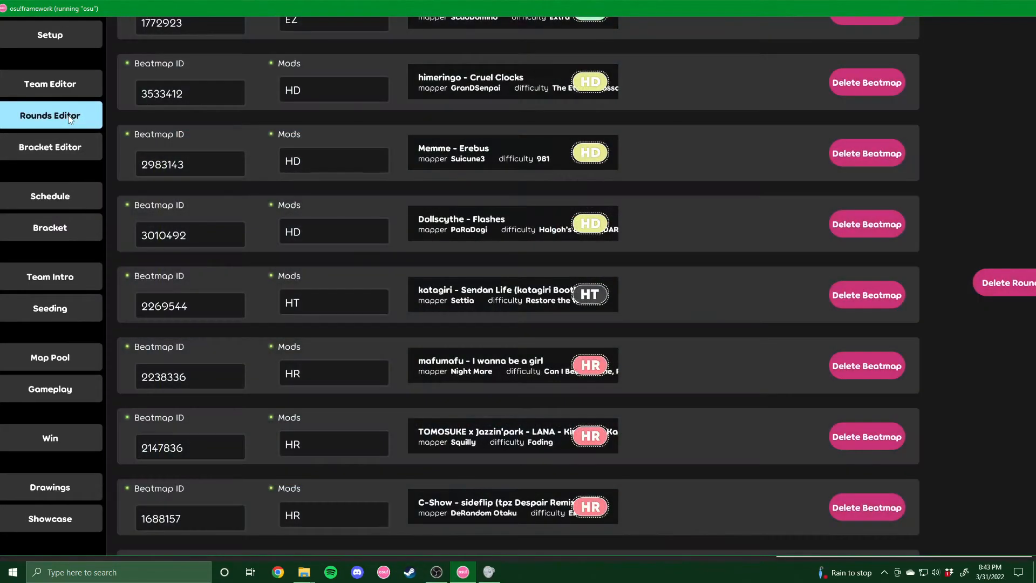
scroll(532, 312, "down", 5)
scroll(516, 338, "down", 5)
scroll(513, 340, "up", 20)
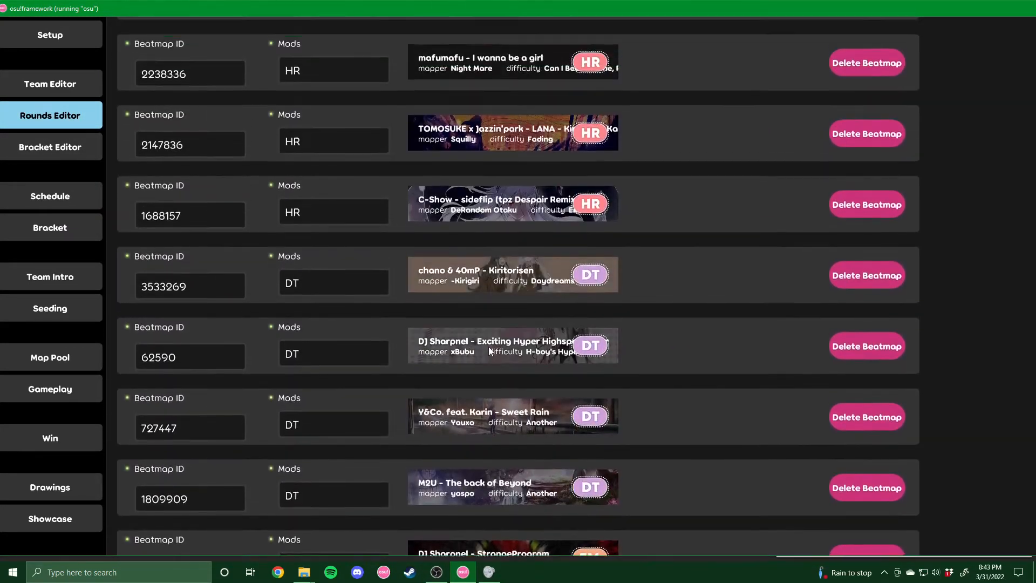
scroll(427, 343, "up", 5)
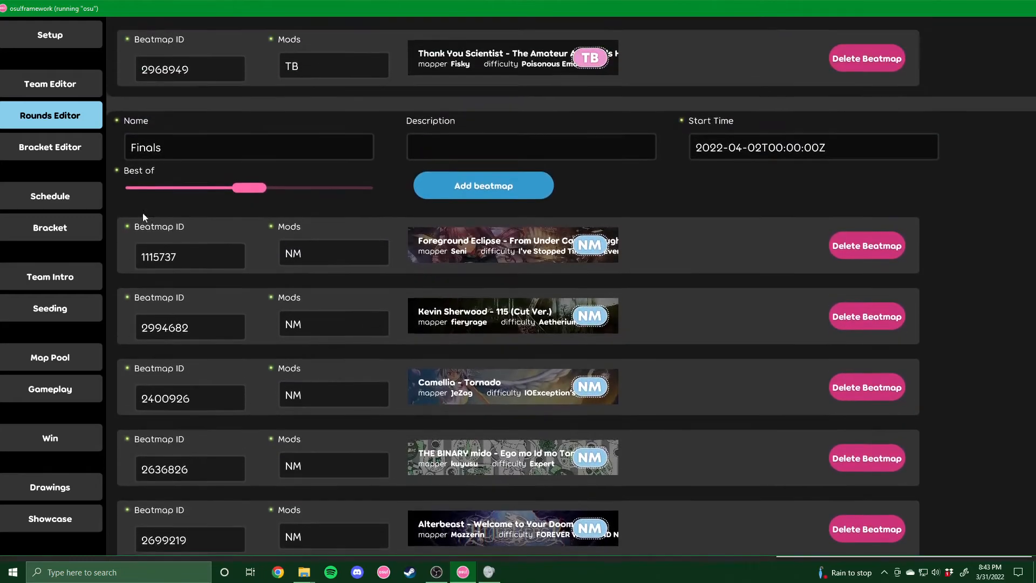
left_click(53, 151)
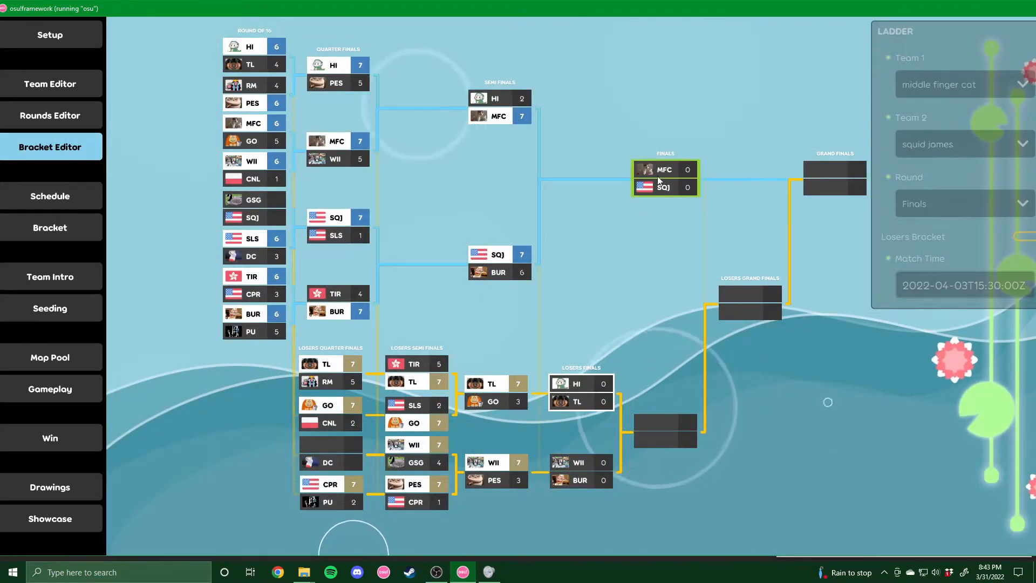
In the schedule, switch the coming up next match to WII–BUR and back to HI–TL
left_click(57, 227)
left_click(65, 196)
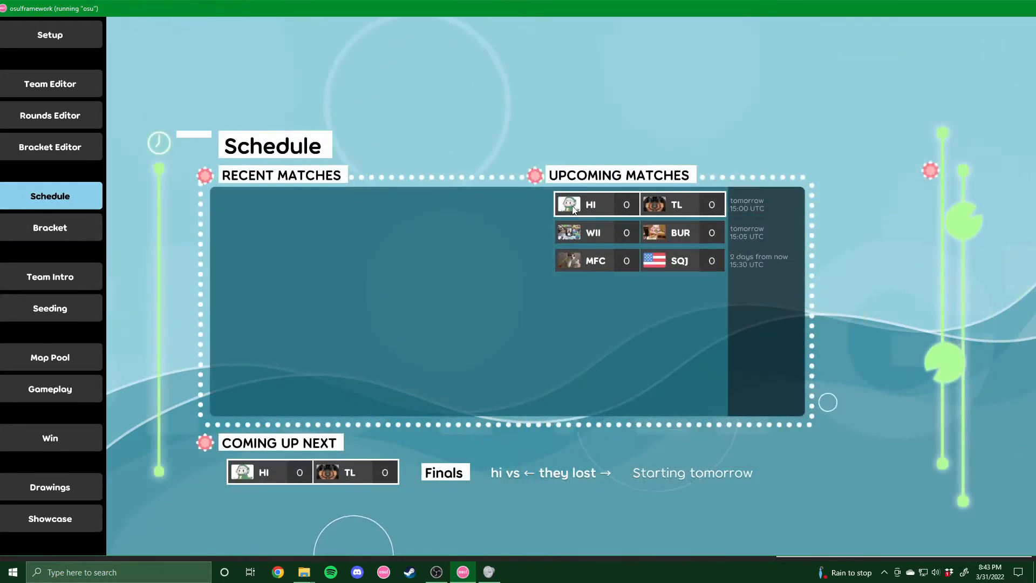
left_click(602, 238)
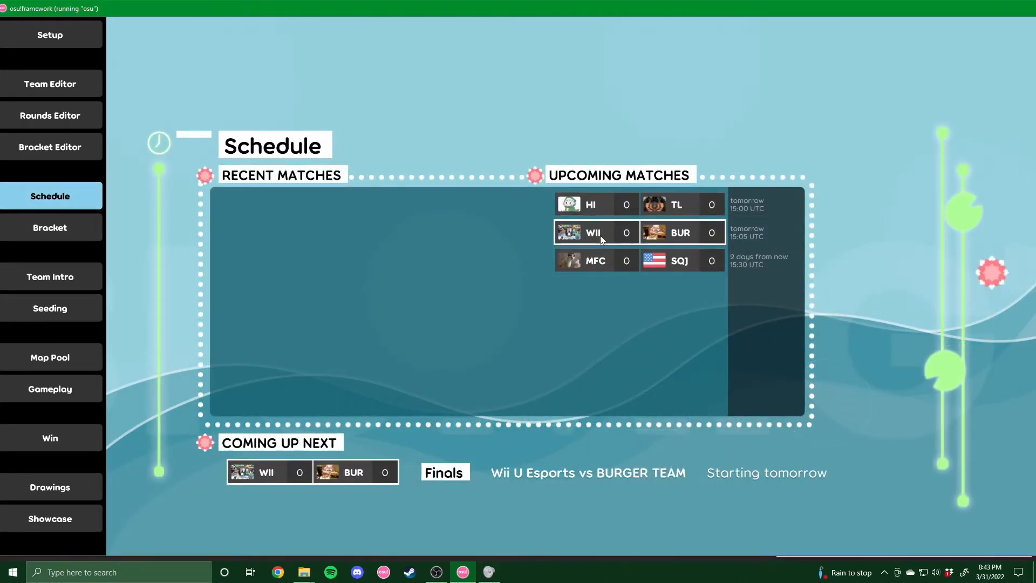
left_click(591, 208)
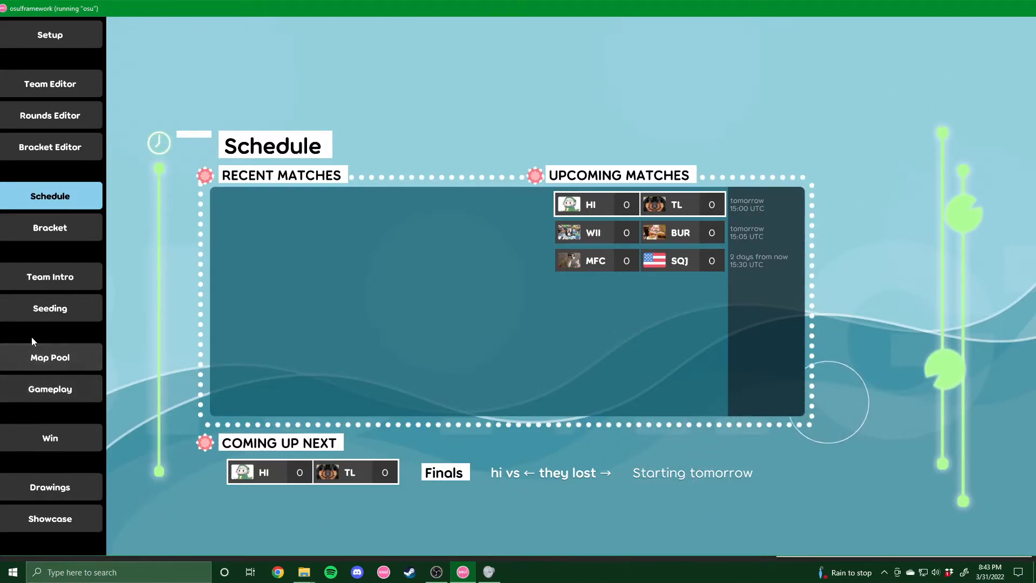
View the HI–TL match's map pool, and review the Finals beatmaps down to the Grand Finals round in the rounds editor
left_click(46, 356)
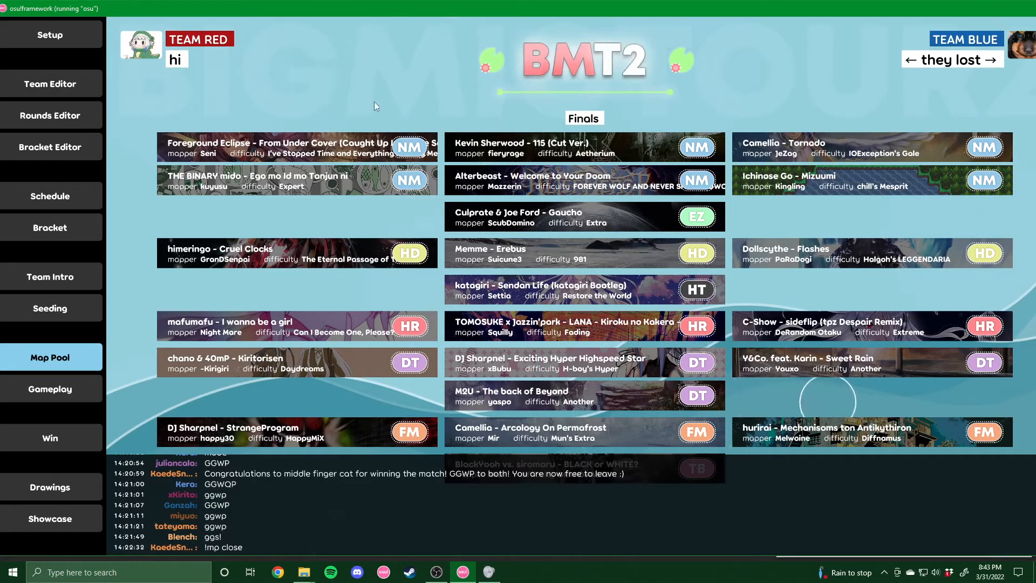
left_click(50, 115)
scroll(485, 335, "down", 6)
scroll(490, 356, "down", 15)
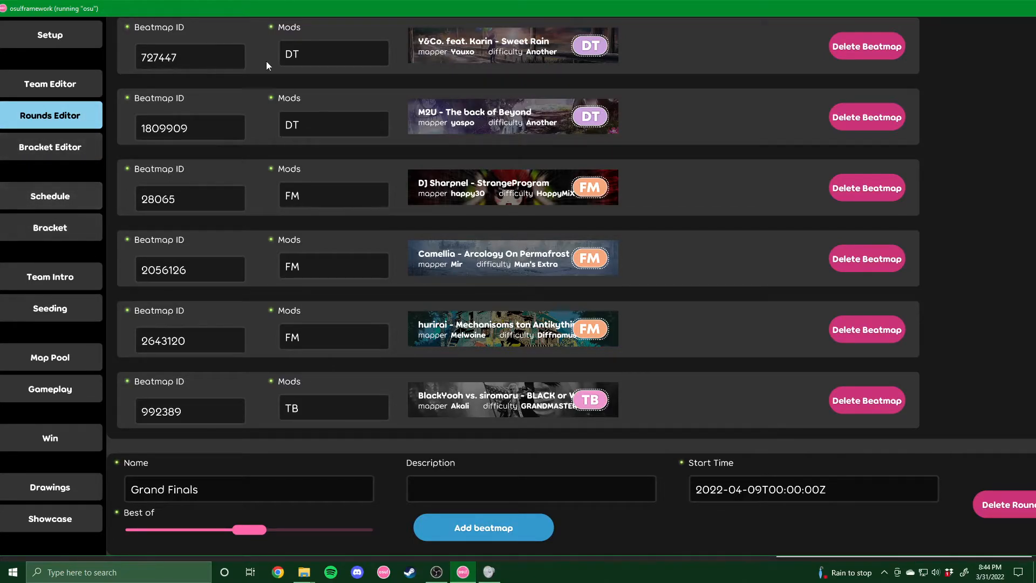
Review the schedule, map pool and gameplay screens for the HI–TL match, and return to the rounds editor
left_click(50, 196)
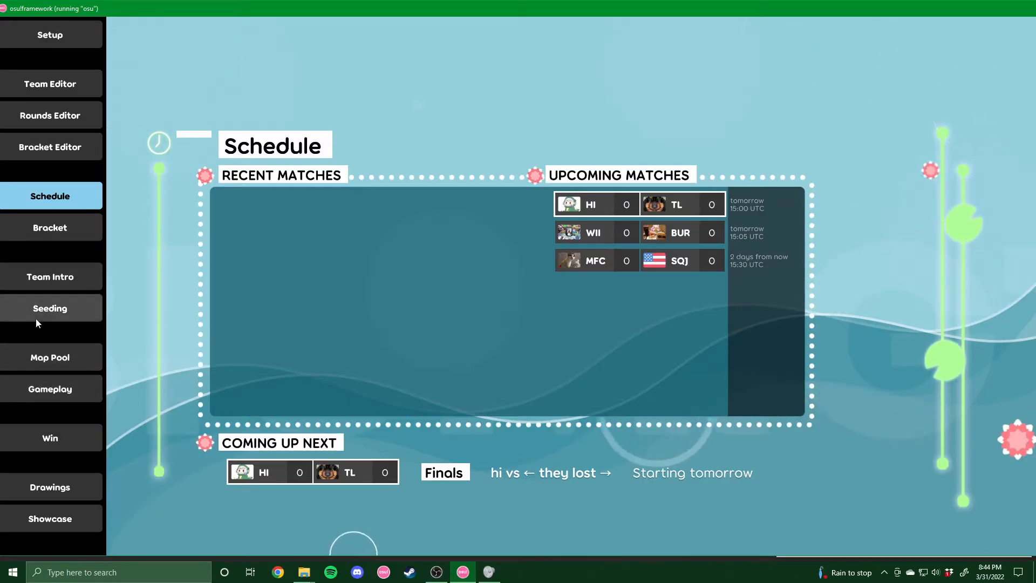
left_click(47, 357)
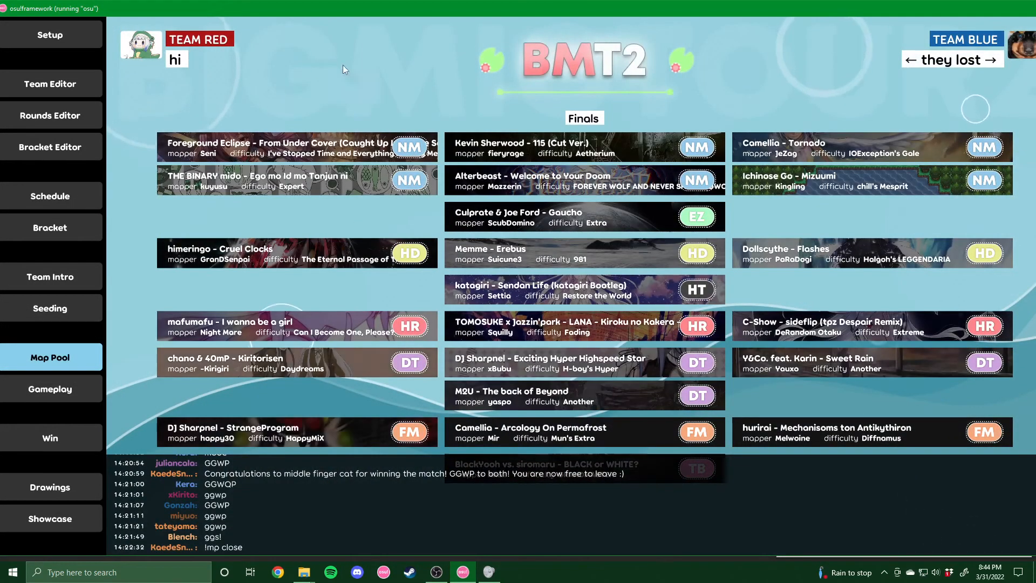
left_click(49, 388)
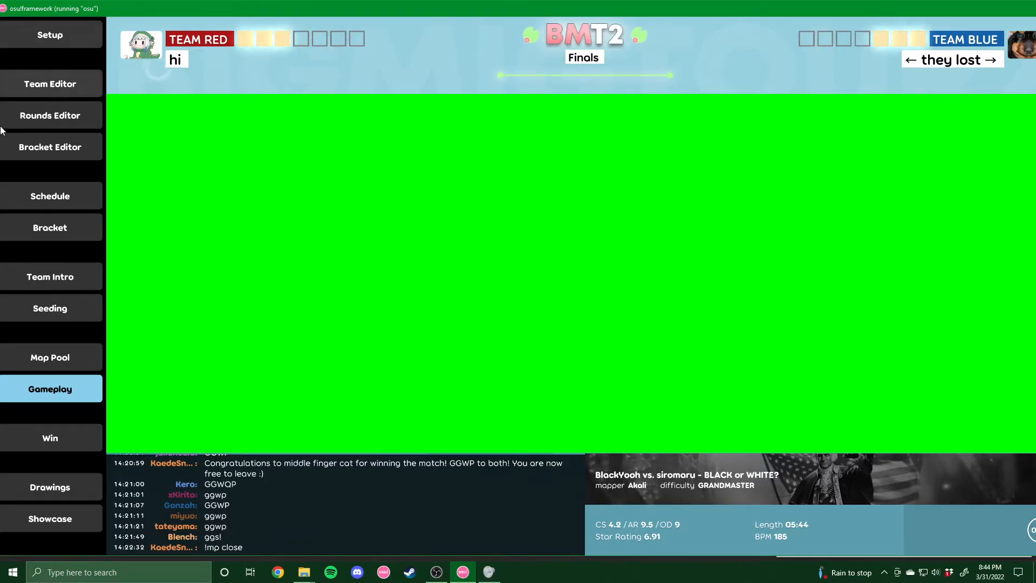
left_click(34, 348)
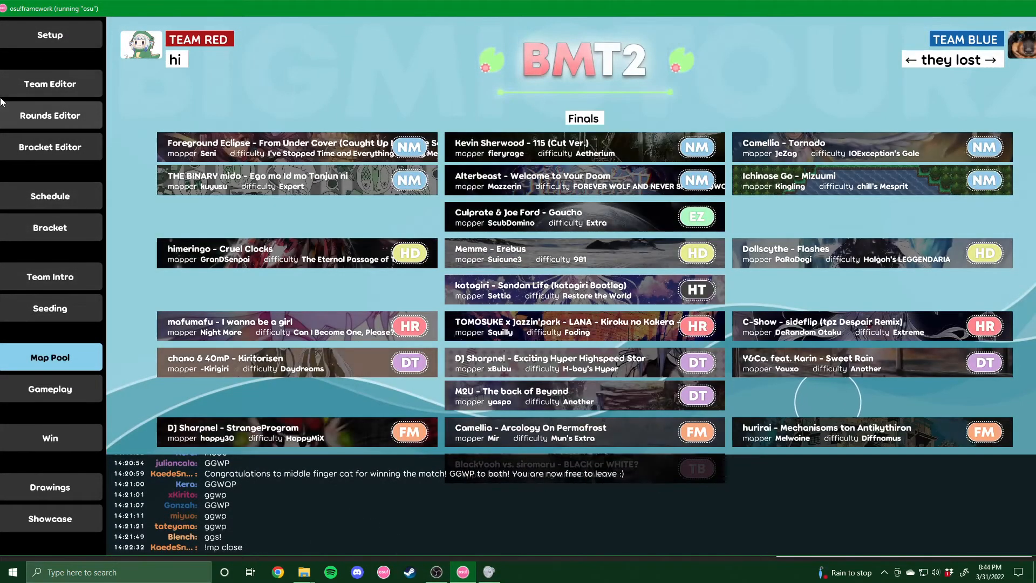
left_click(38, 116)
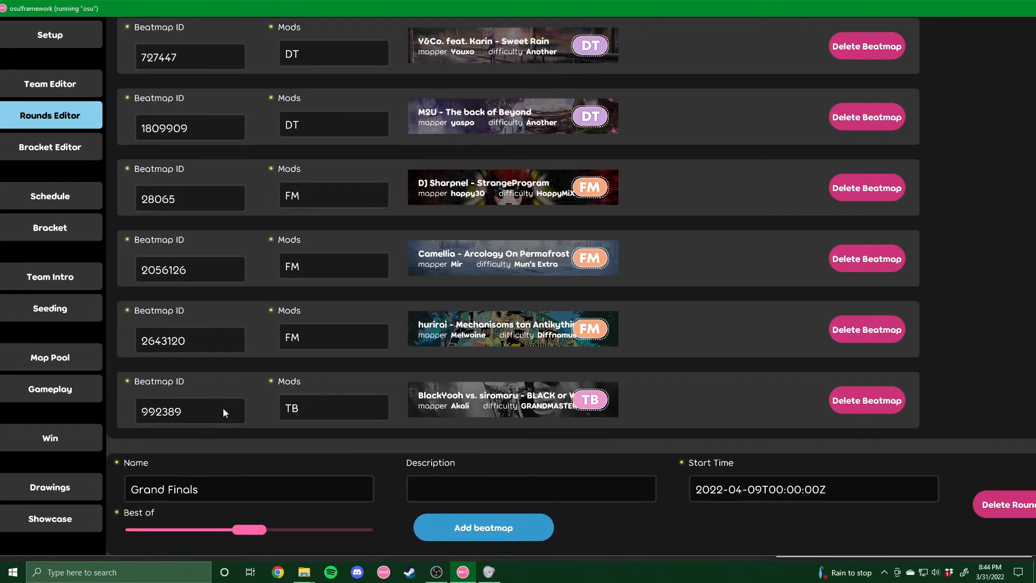
Clear the beatmap IDs of the TB map and the three FM maps in the Finals round
left_click(224, 405)
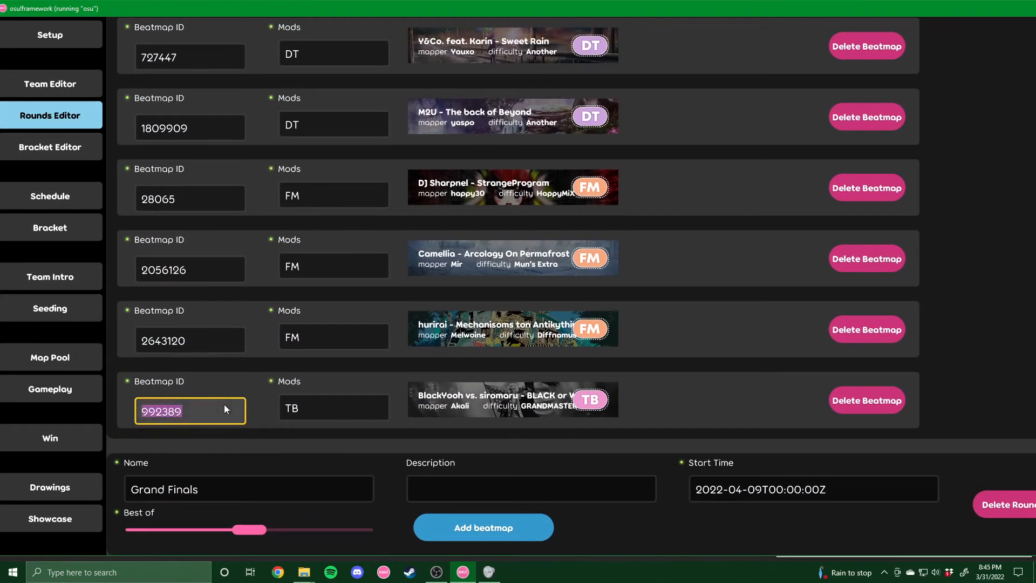
key("BackSpace")
left_click(195, 341)
key("BackSpace")
left_click(197, 275)
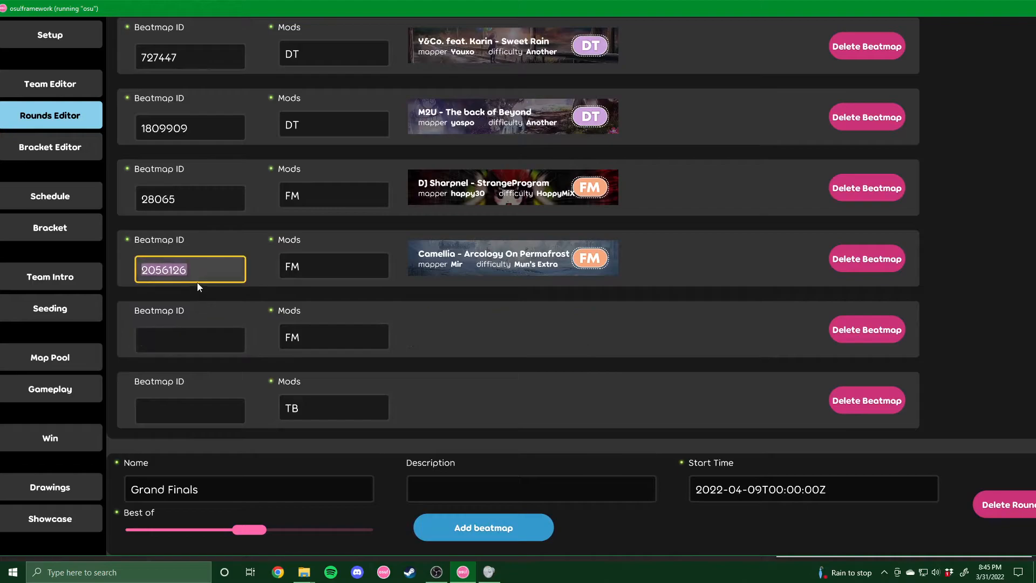
key("BackSpace")
left_click(193, 204)
key("BackSpace")
Clear the beatmap IDs of the four DT maps in the Finals round
left_click(183, 125)
key("BackSpace")
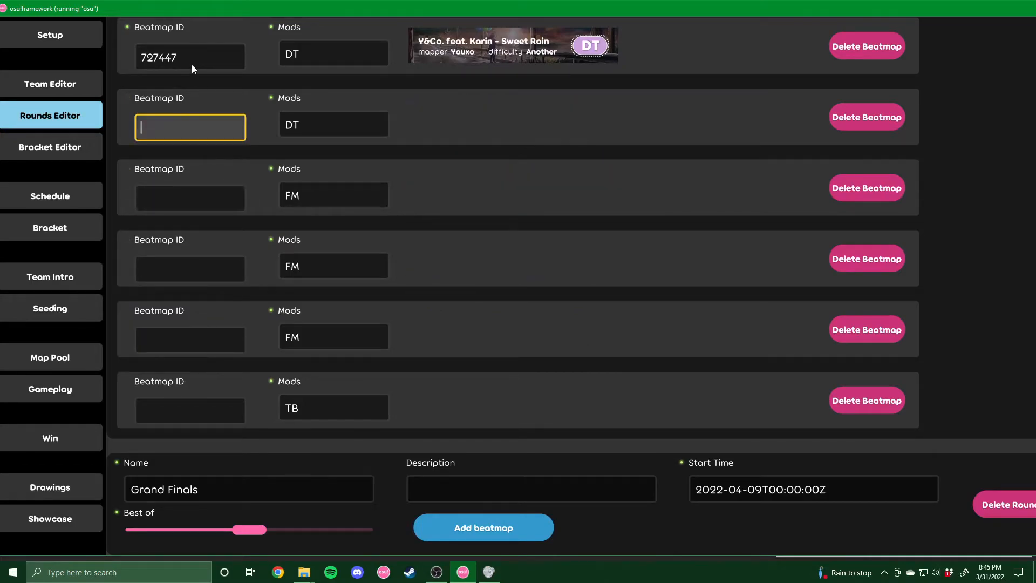
left_click(192, 57)
key("BackSpace")
scroll(194, 50, "up", 3)
left_click(192, 205)
key("BackSpace")
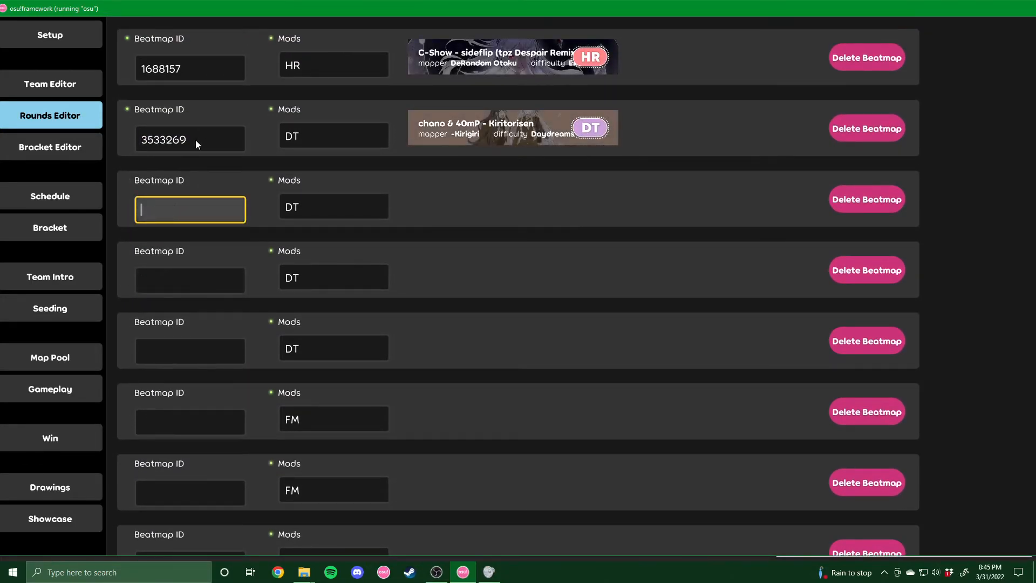
left_click(195, 141)
key("BackSpace")
scroll(571, 364, "down", 5)
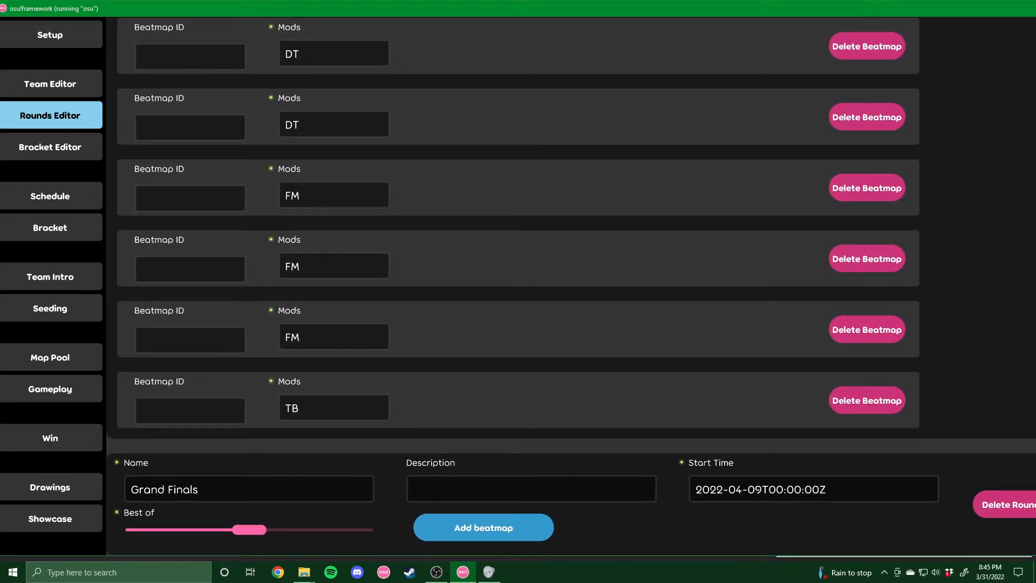
Check the HI–TL match's map pool, gameplay screen and schedule entry
left_click(54, 357)
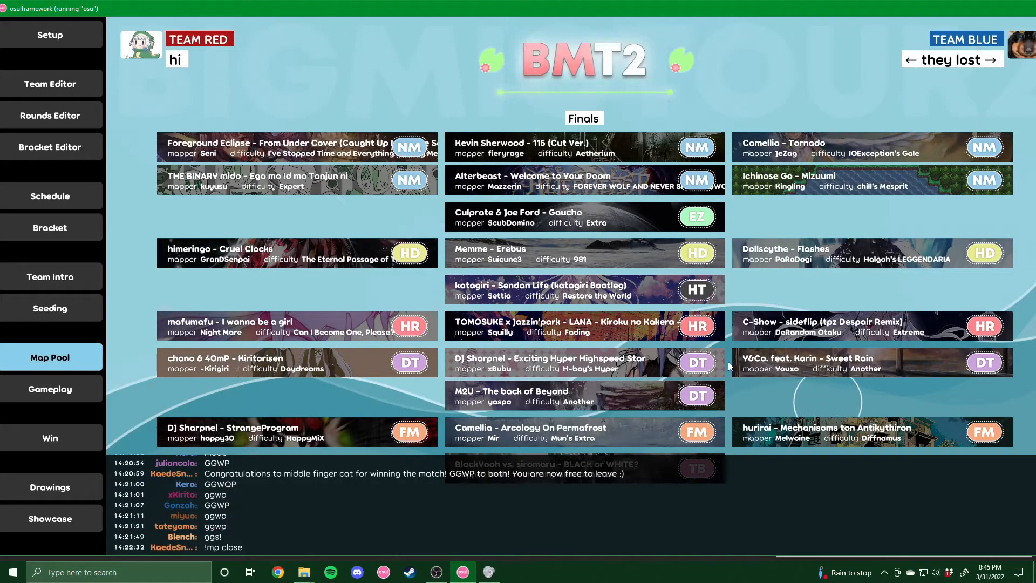
left_click(32, 399)
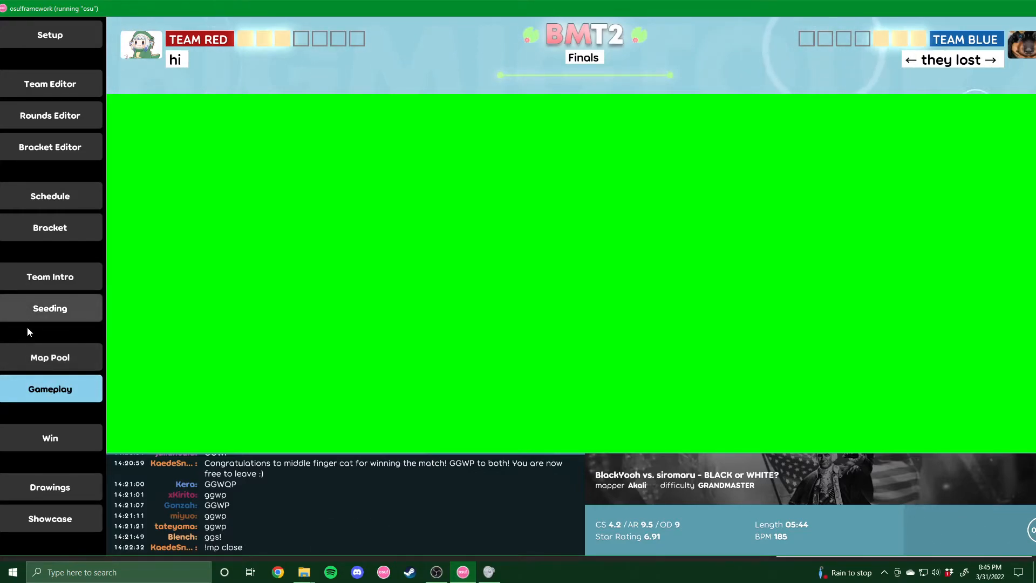
left_click(67, 199)
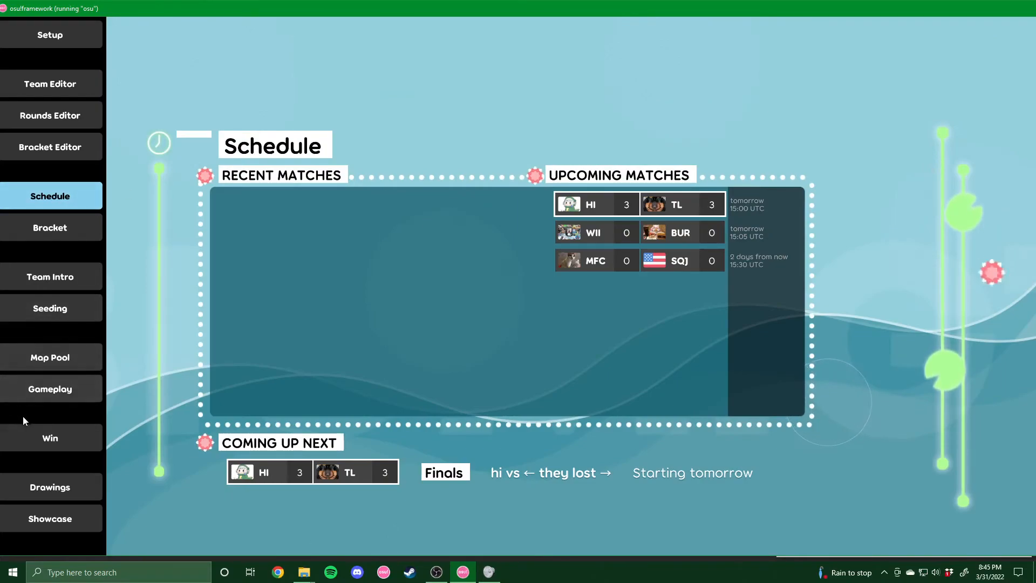
Reset both teams' scores to zero on the HI–TL gameplay screen
left_click(44, 391)
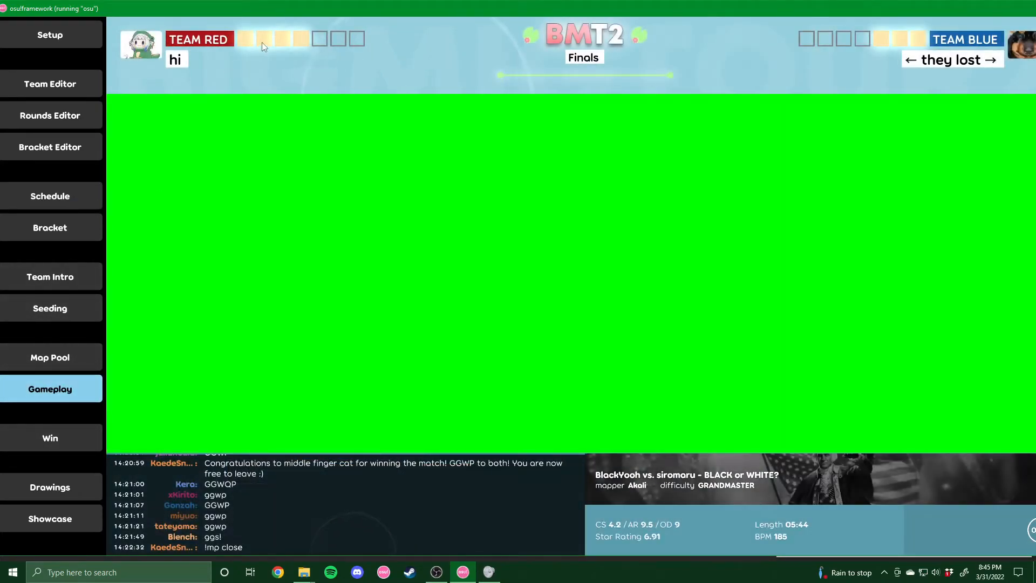
right_click(874, 50)
right_click(874, 50)
right_click(874, 50)
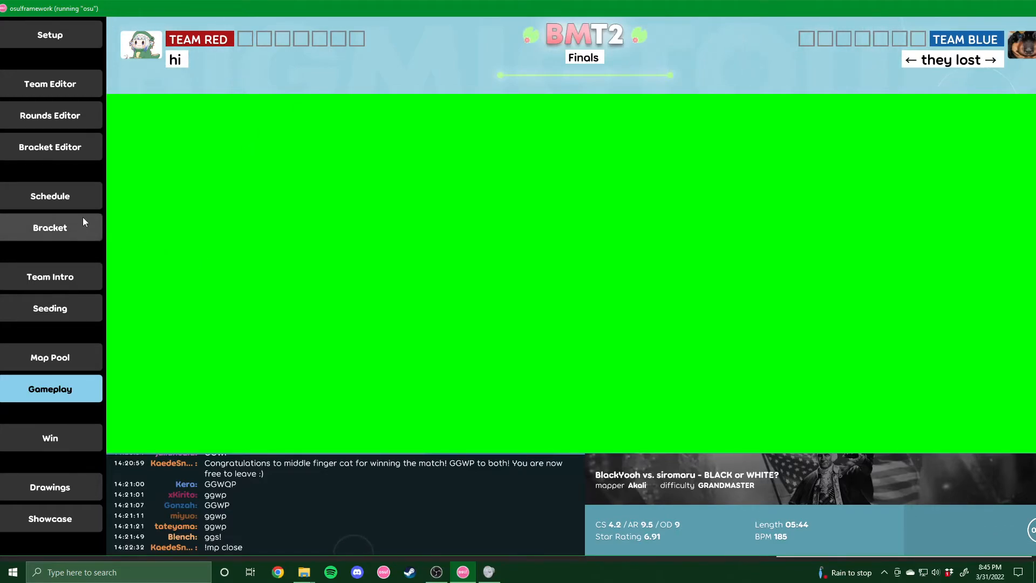
Review the map pool, team intro and schedule screens for the HI–TL match, and return to the map pool
left_click(20, 365)
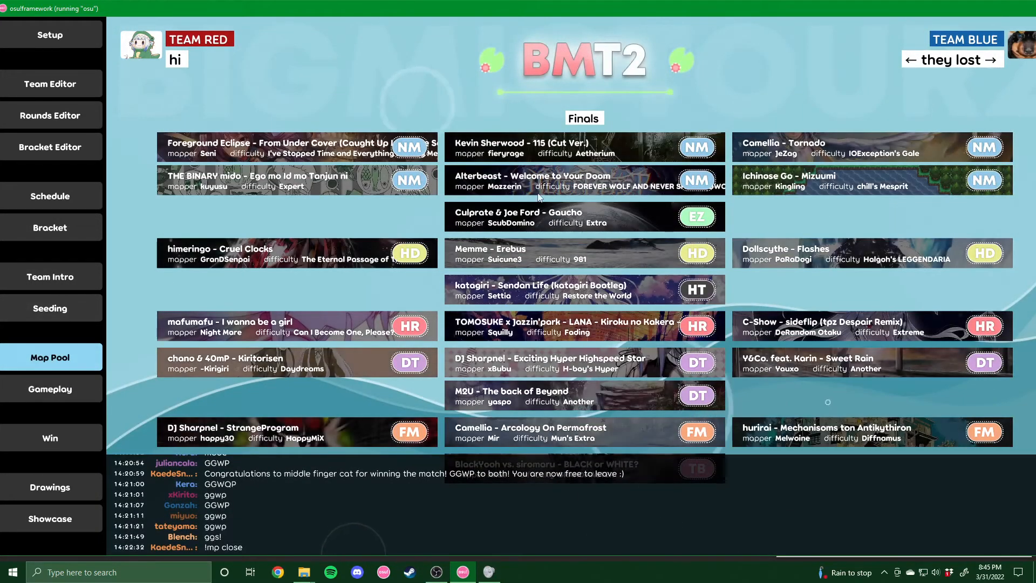
left_click(22, 275)
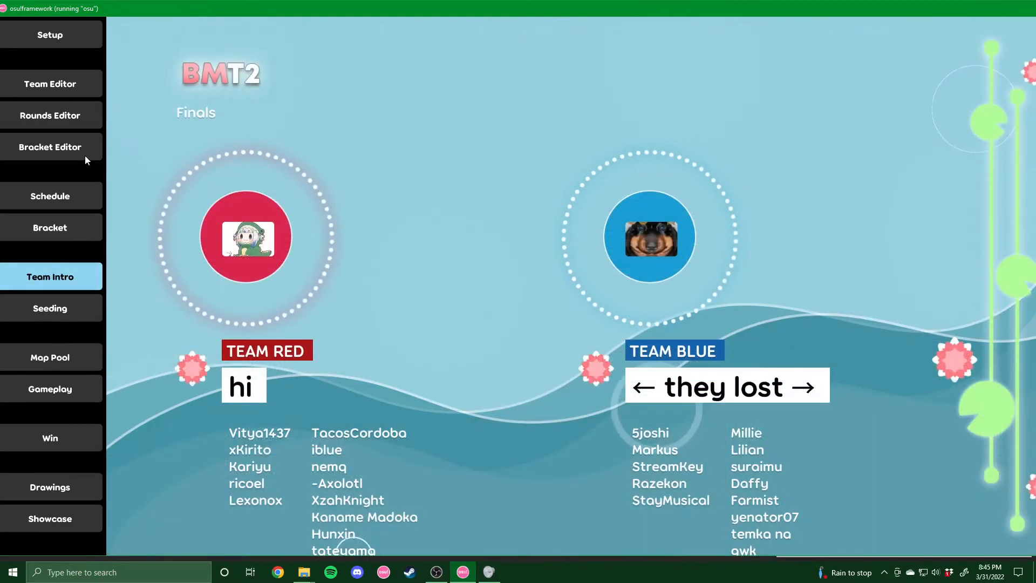
left_click(50, 197)
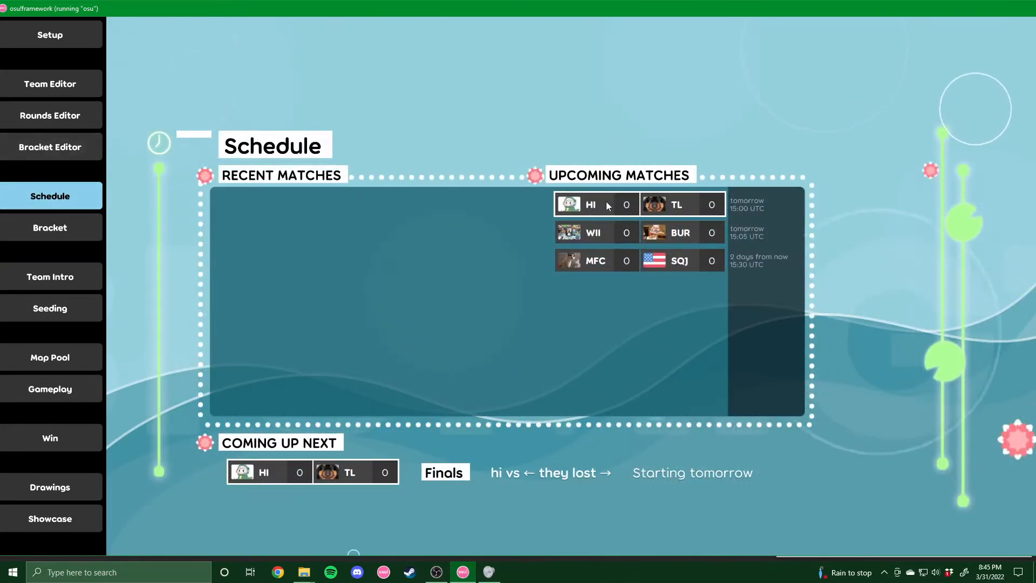
left_click(73, 359)
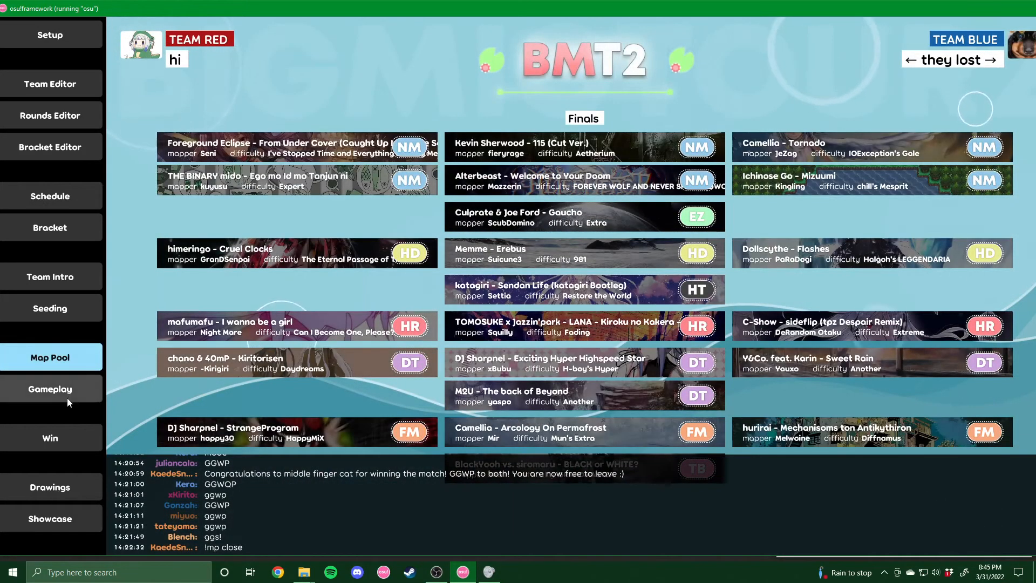
View the win screen, and in the schedule select the MFC–SQJ match followed by WII–BUR
left_click(59, 438)
left_click(65, 201)
left_click(593, 260)
left_click(593, 232)
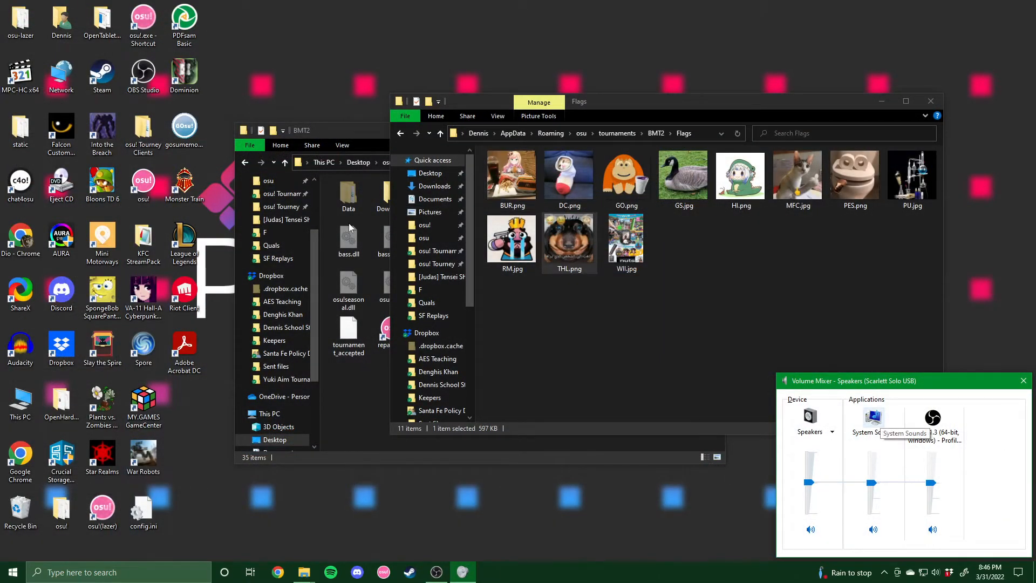
Relaunch the osu! tournament client and check the beatmap entries in the rounds editor from Round of 16 to Grand Finals
double_click(135, 35)
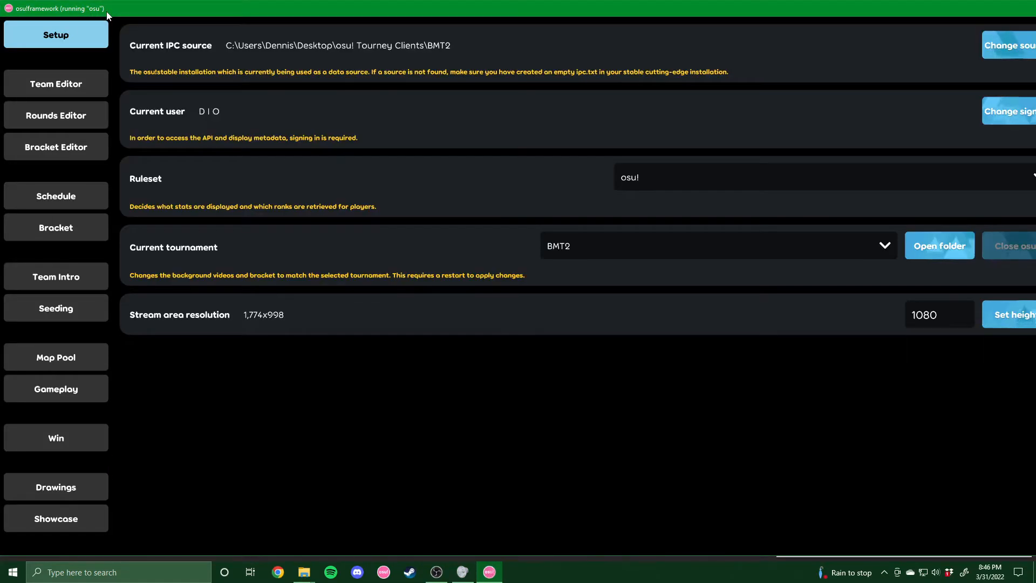
left_click(61, 114)
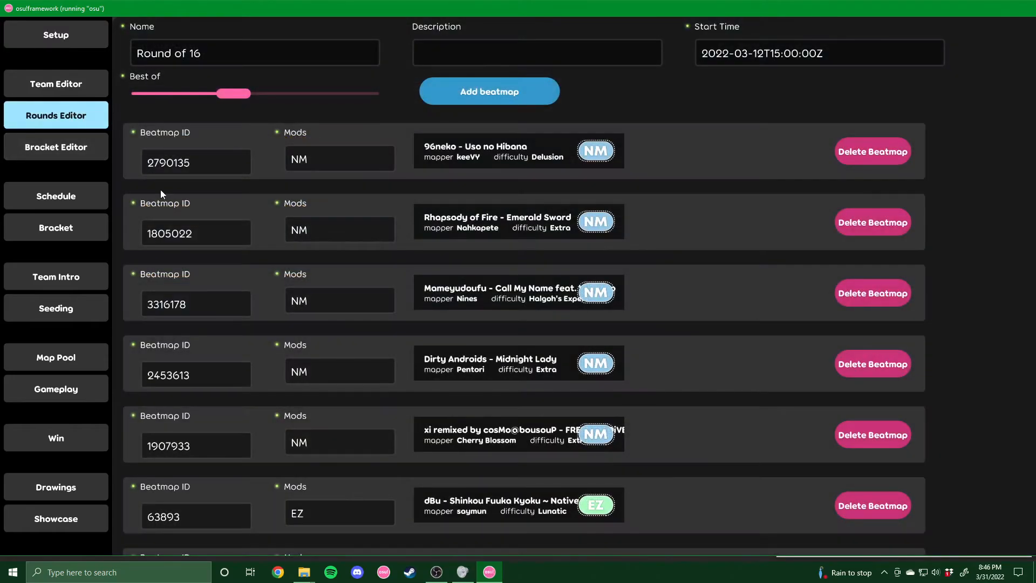
scroll(354, 240, "down", 3)
scroll(356, 236, "down", 20)
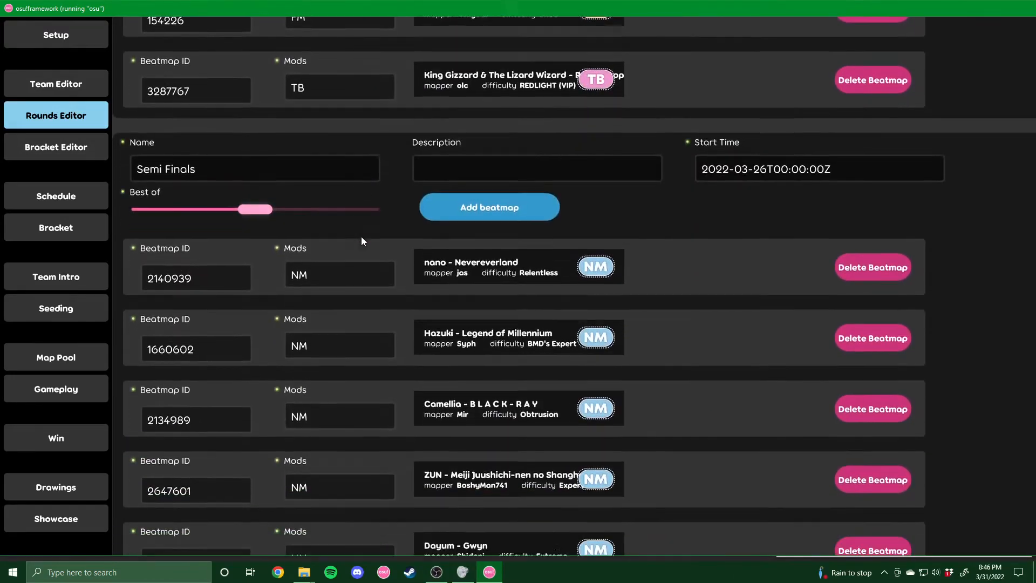
scroll(365, 237, "down", 20)
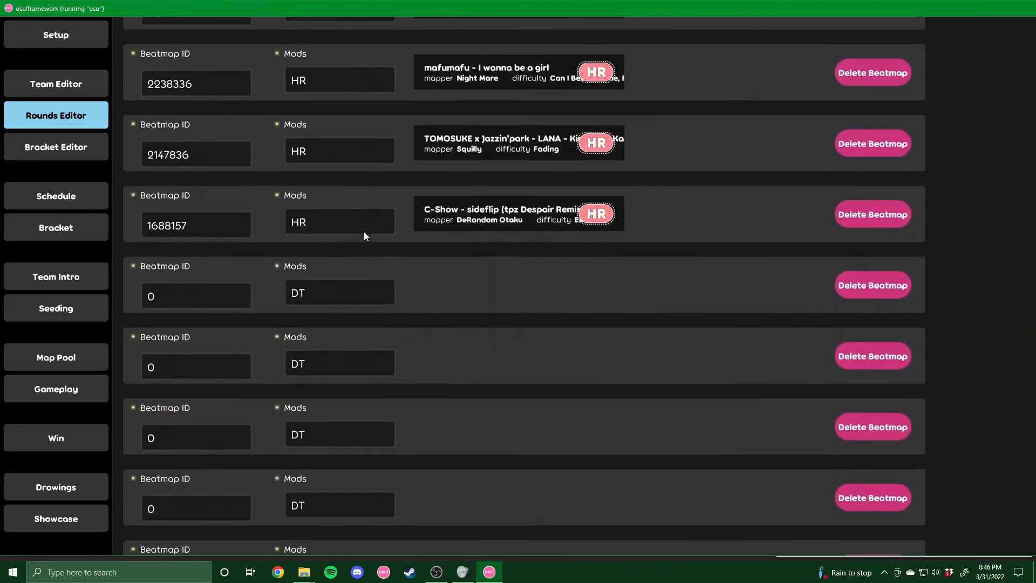
scroll(364, 236, "down", 3)
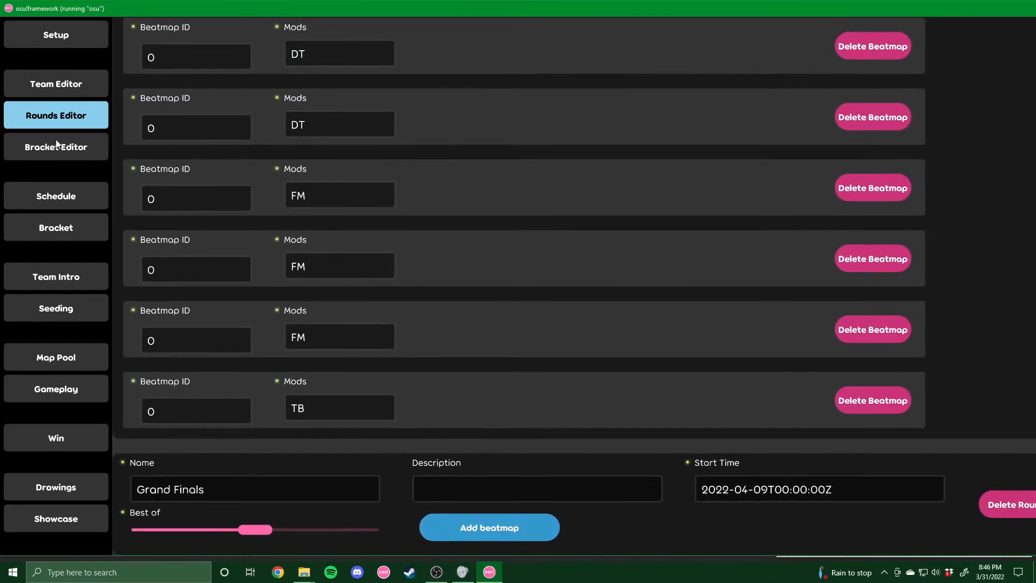
In the schedule, switch the coming up next match to MFC–SQJ and back to HI–TL
left_click(67, 205)
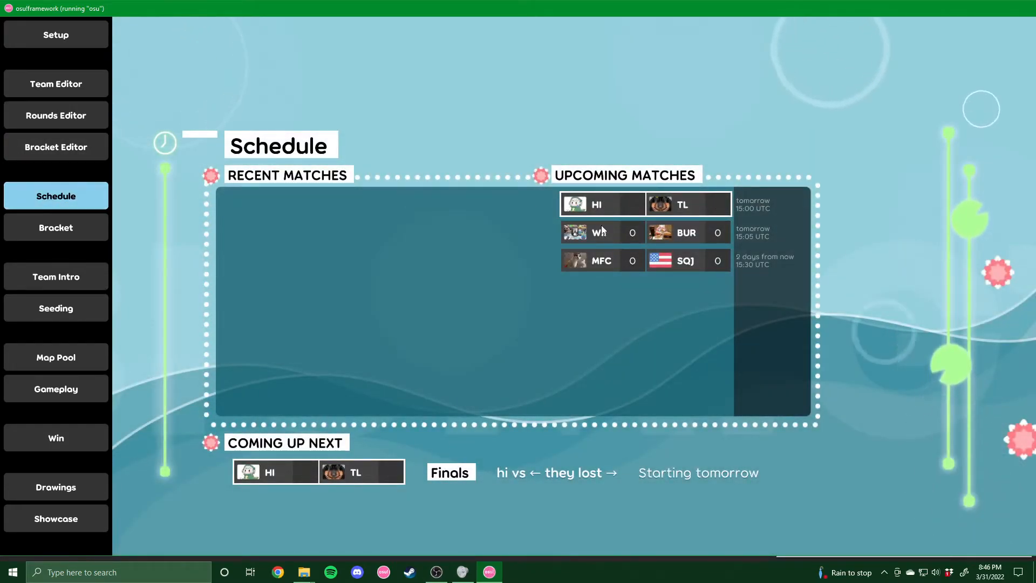
left_click(602, 263)
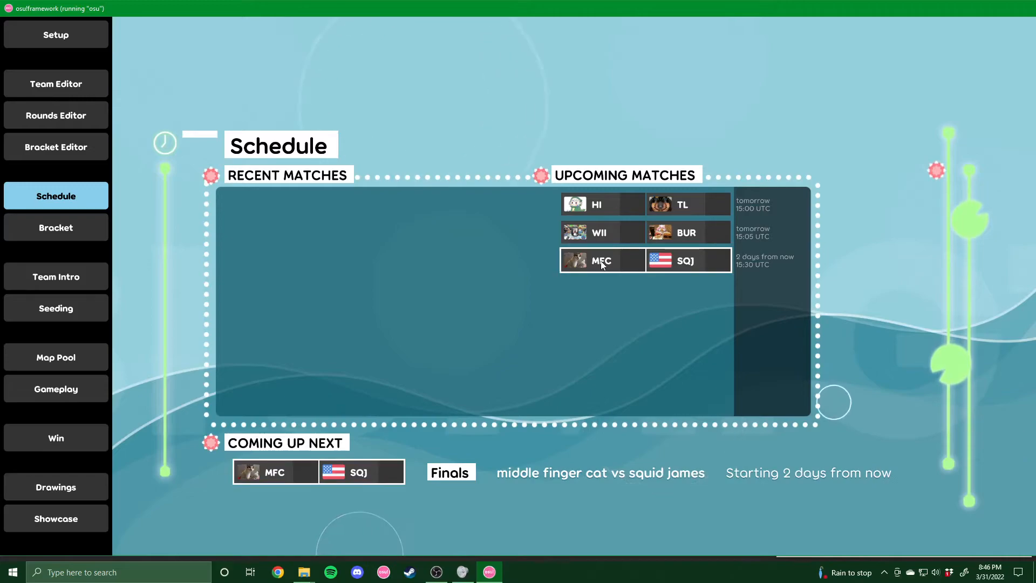
left_click(599, 208)
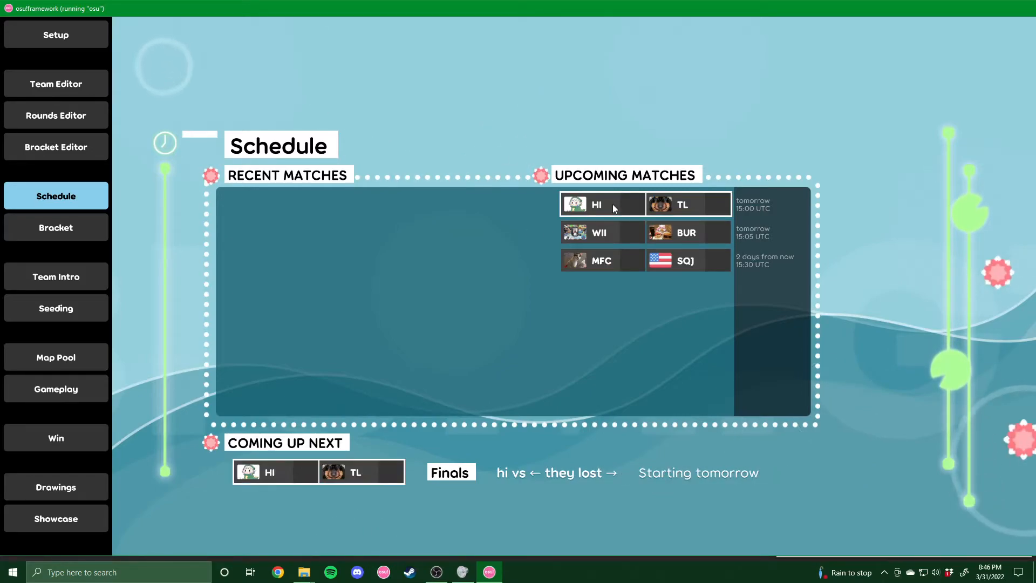
View the HI–TL match's map pool and gameplay screen, and return to the map pool
left_click(78, 357)
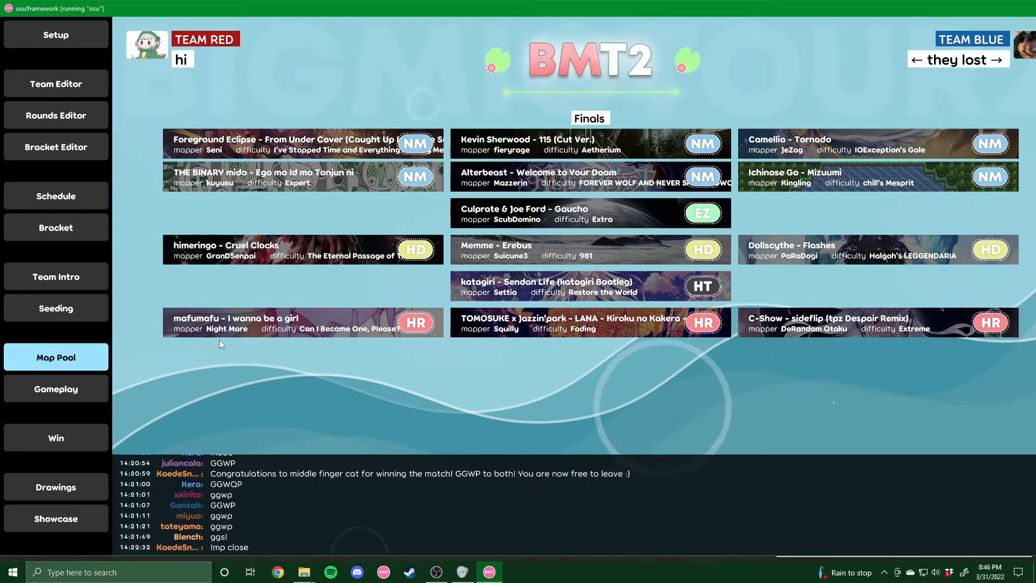
left_click(56, 388)
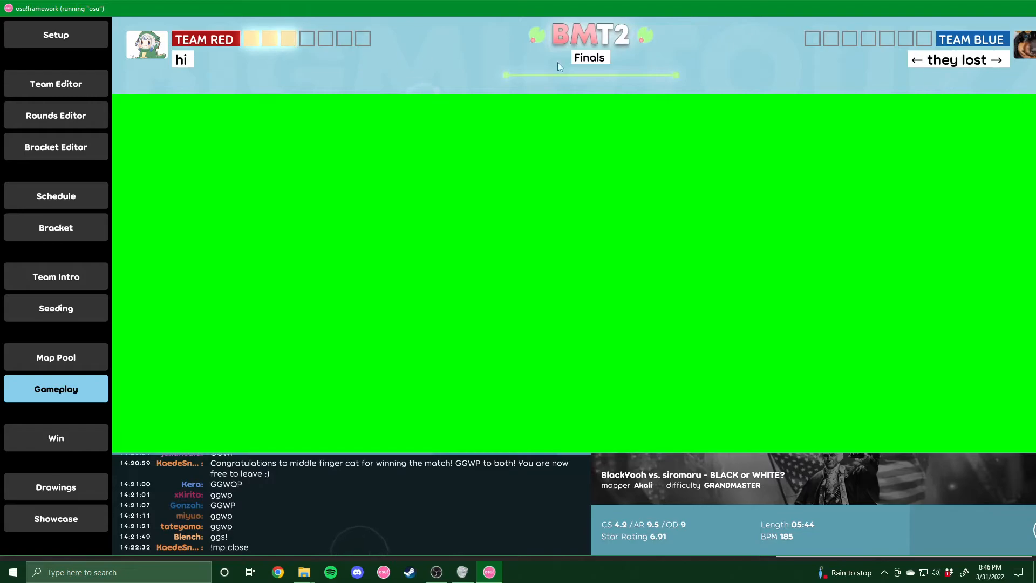
left_click(63, 359)
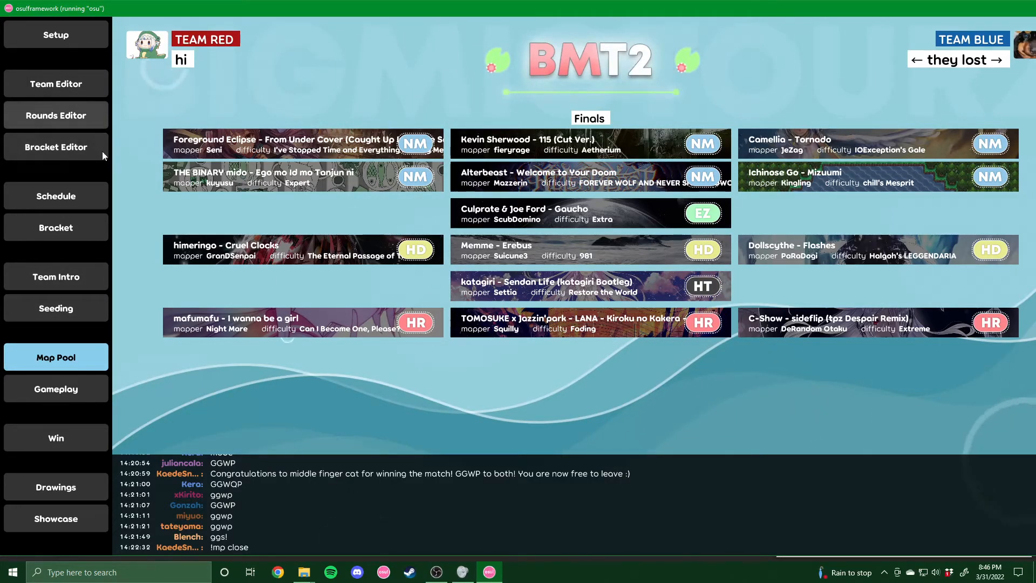
Switch to Discord, open the Google Sheets link in Chrome, and move its window out of the way
left_click(357, 572)
left_click_drag(563, 59, 1035, 86)
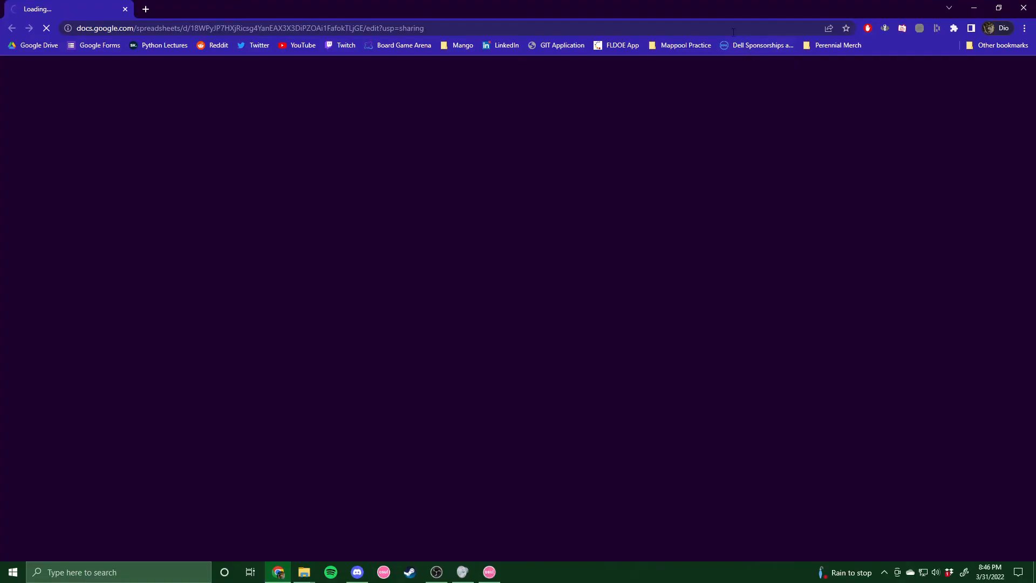
left_click_drag(647, 6, 1035, 94)
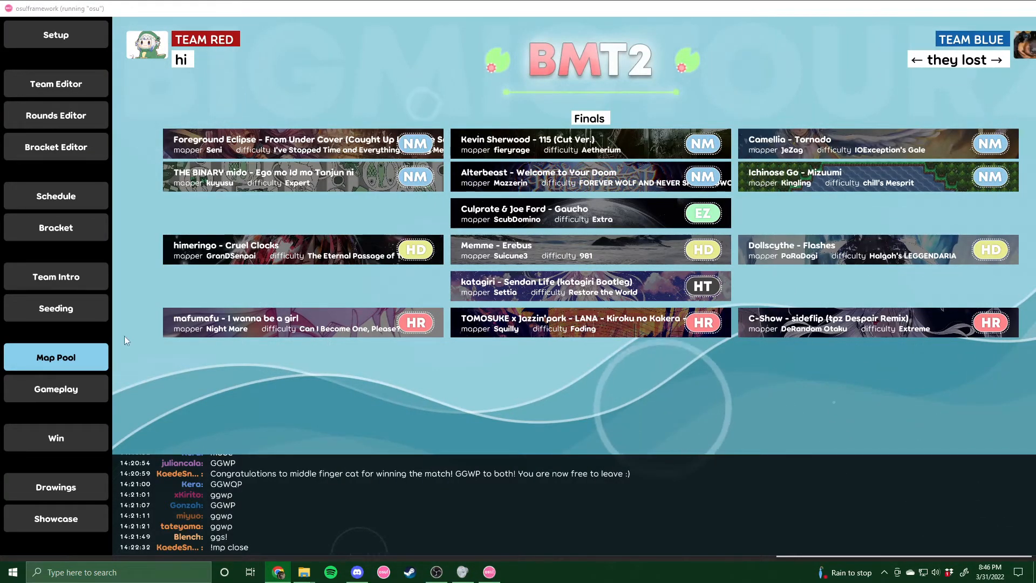
In the schedule, reset the HI team's score in the HI–TL match and make WII–BUR the coming up next match
left_click(64, 196)
right_click(626, 208)
right_click(626, 207)
right_click(626, 208)
right_click(626, 207)
left_click(572, 230)
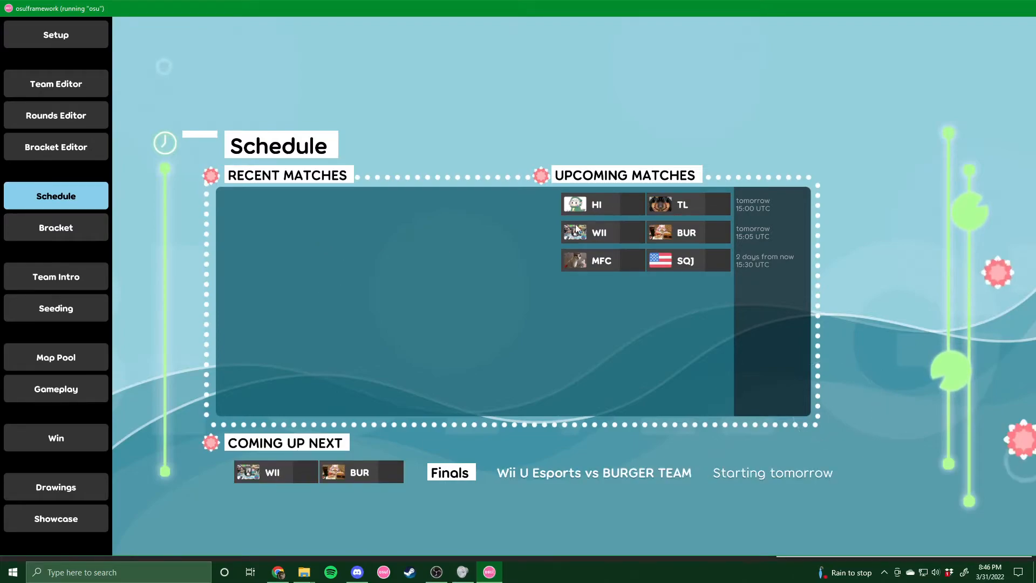
In the rounds editor, set the beatmap ID of the first DT map in the Finals round to 3533269
left_click(35, 123)
left_click(35, 142)
left_click(34, 123)
scroll(563, 217, "up", 5)
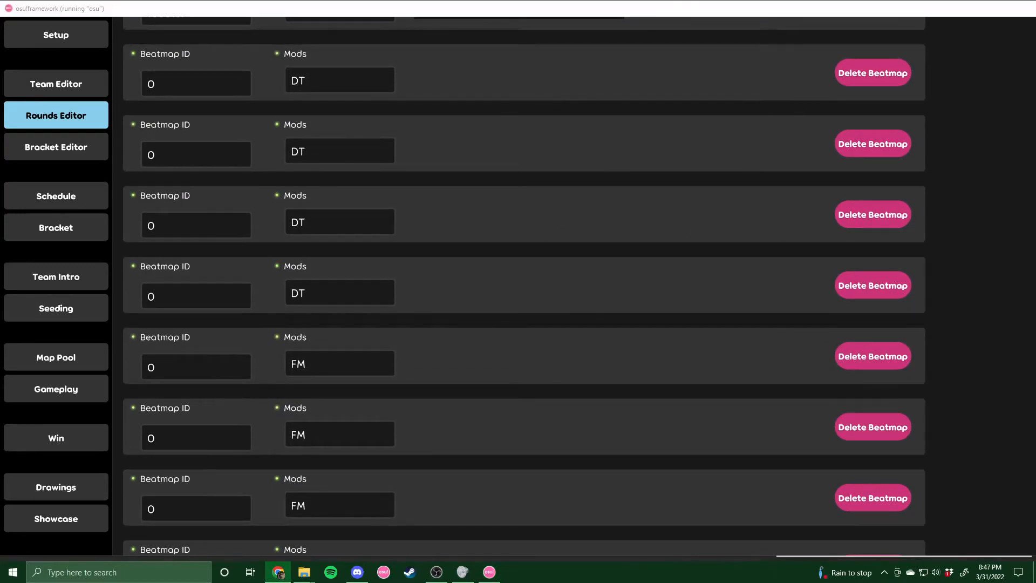
key("super")
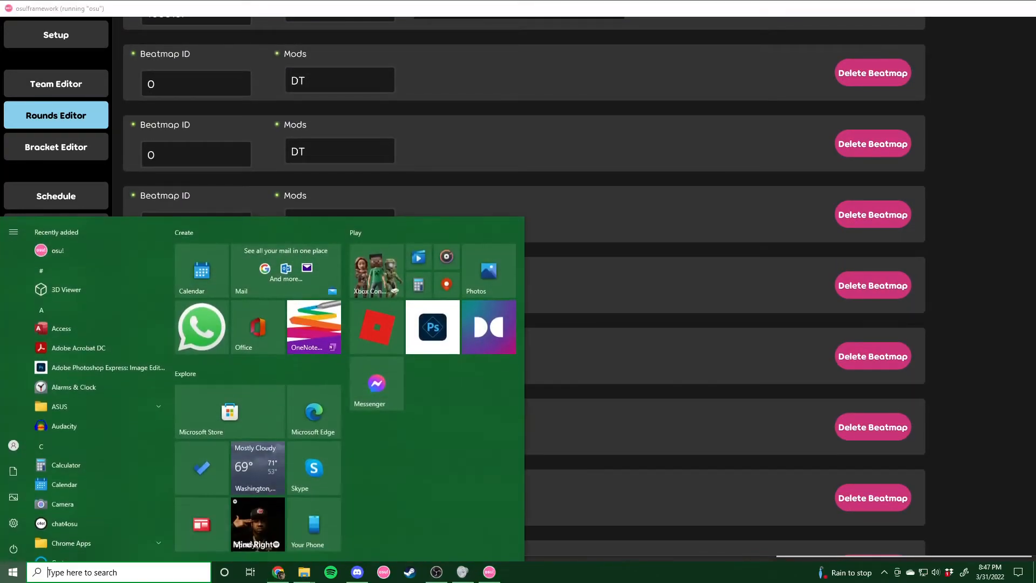
key("super")
scroll(151, 121, "up", 3)
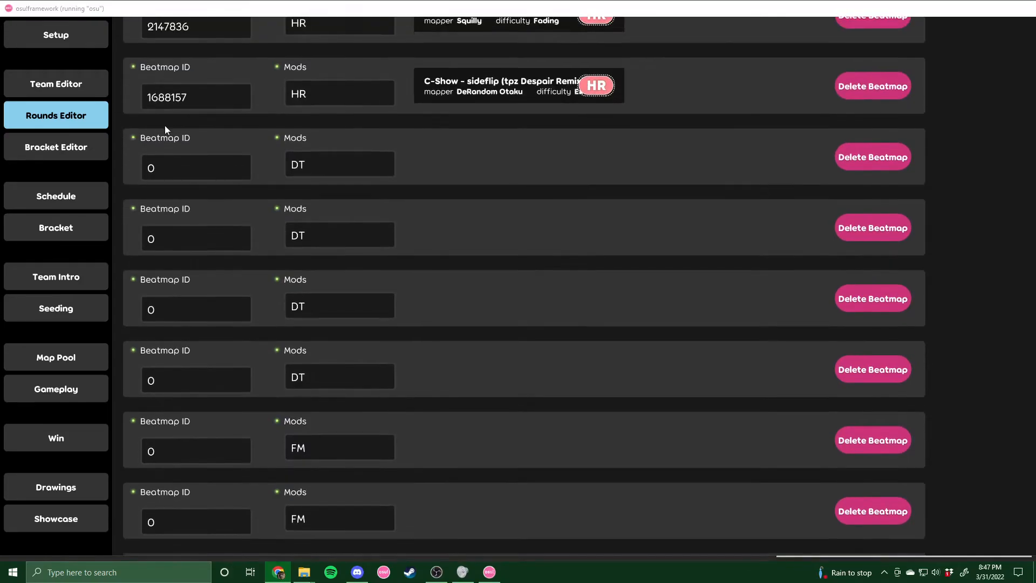
left_click(217, 196)
type("3533269")
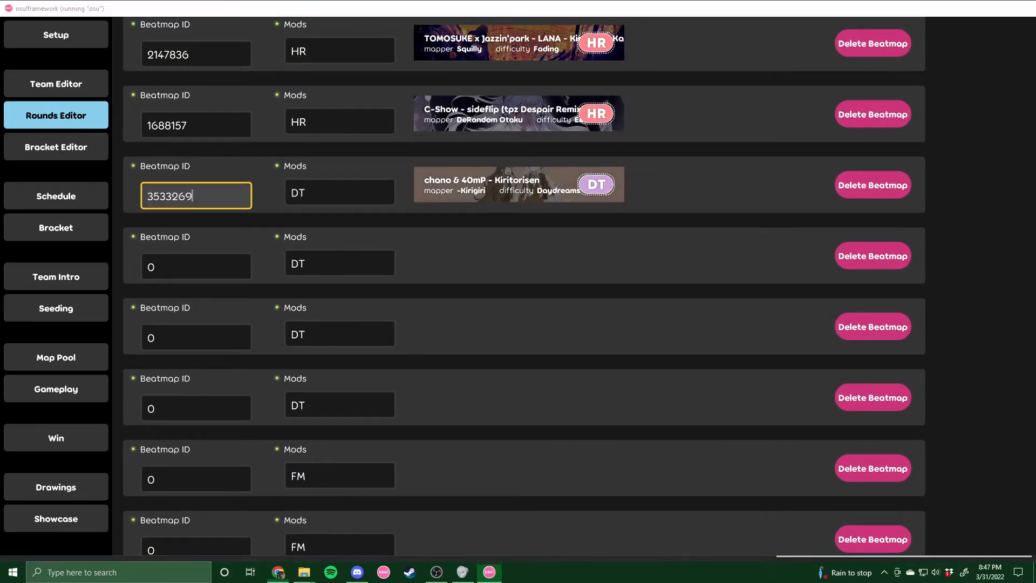
Set the beatmap IDs of the second and third Finals DT maps to 62590 and 727447
left_click(215, 268)
type("62590")
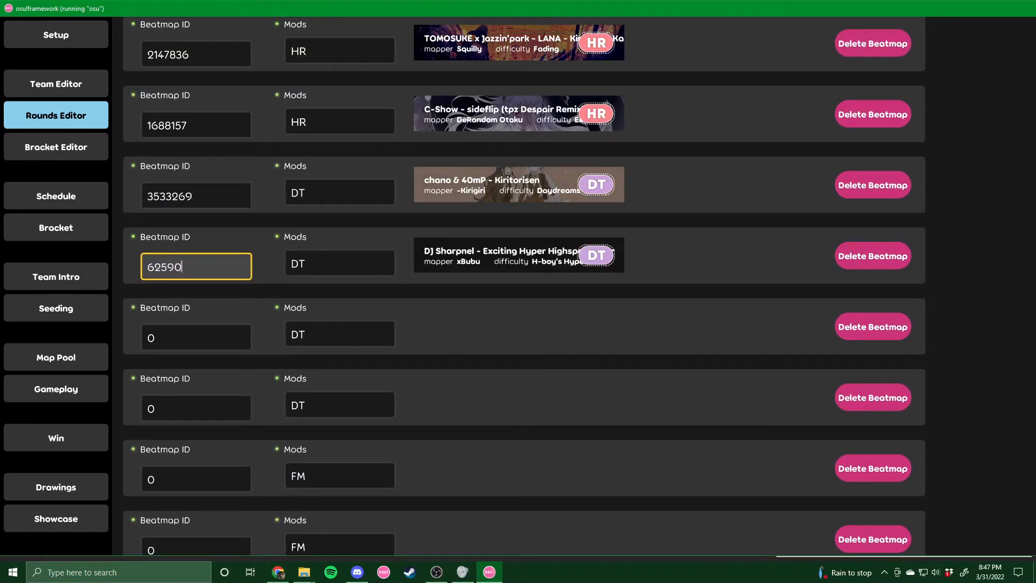
key("alt+Tab")
left_click(195, 346)
type("727447")
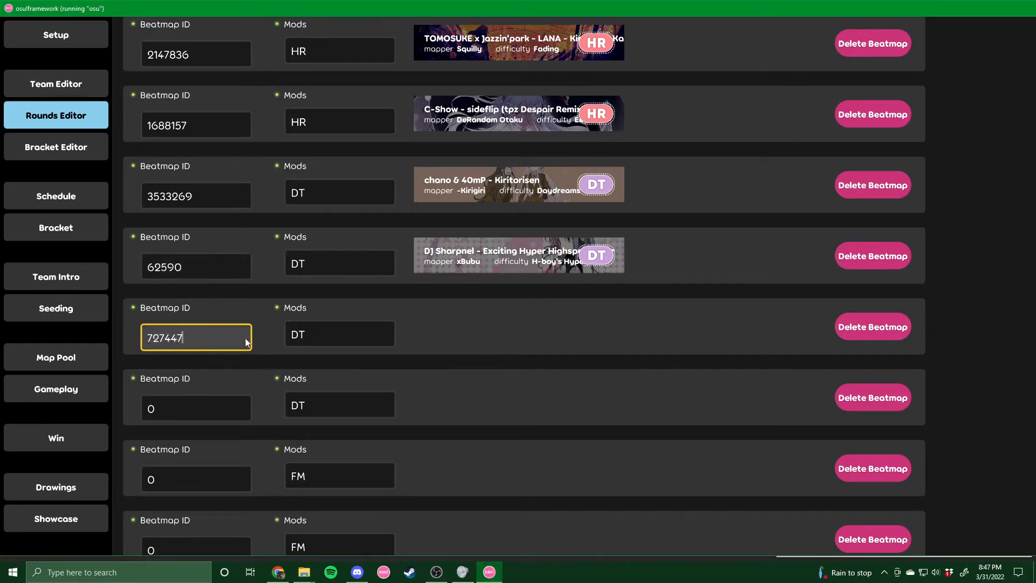
Set the beatmap IDs of the fourth DT map and the first FM map in the Finals to 1809909 and 28065
key("alt+Tab")
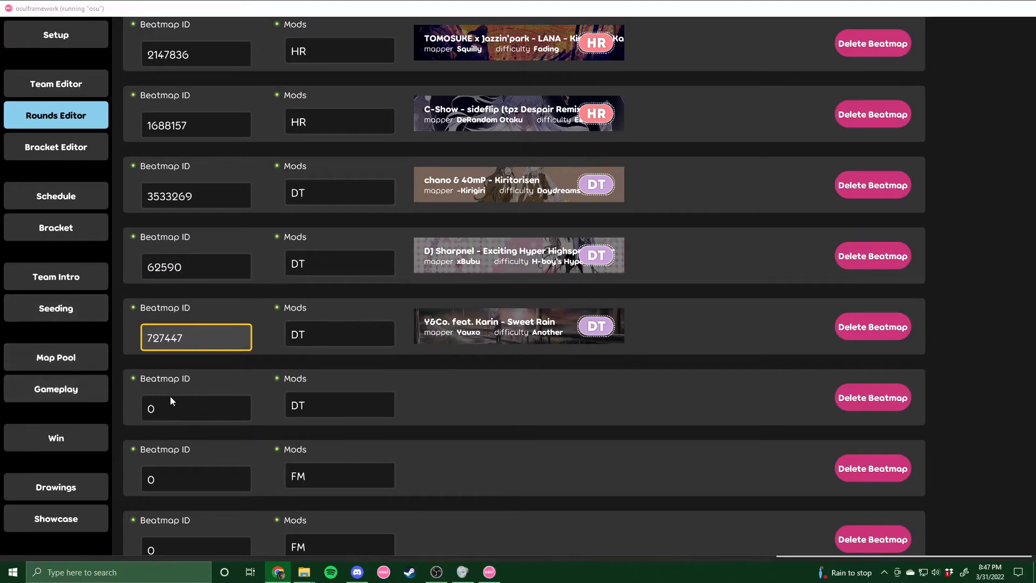
key("alt+Tab")
left_click(176, 409)
type("1809909")
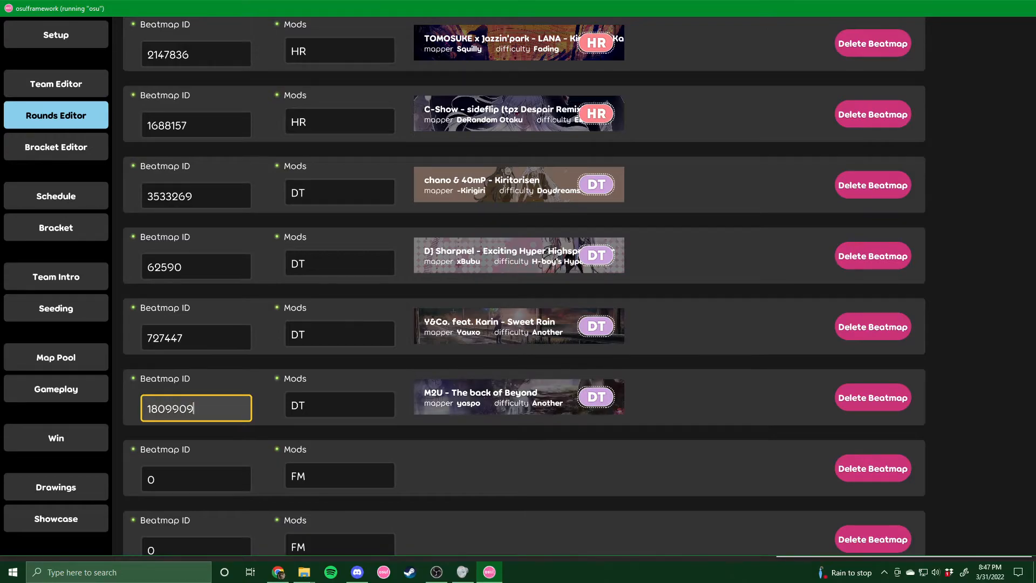
key("alt+Tab")
key("alt+Tab")
left_click(217, 475)
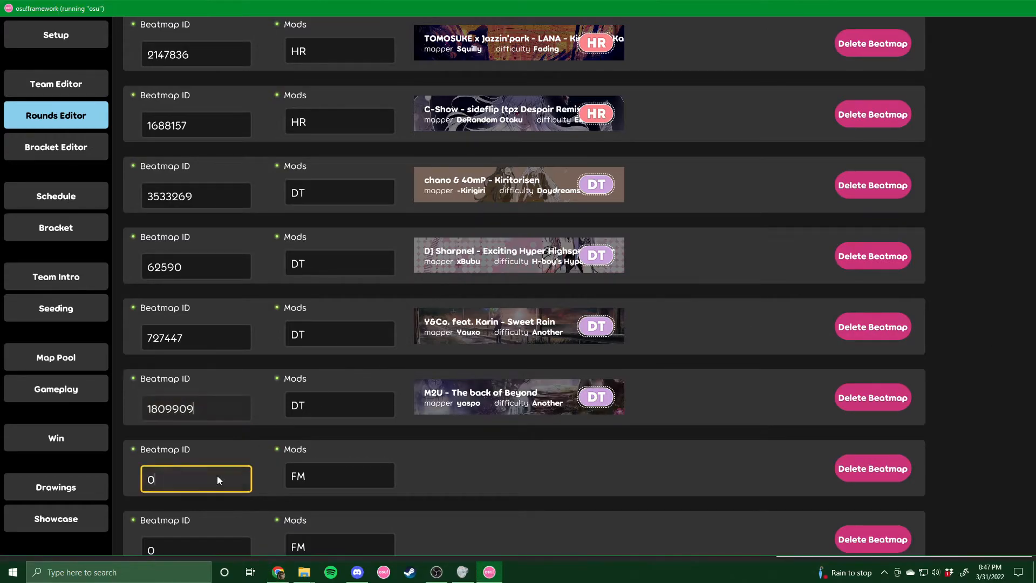
type("28065")
Set the beatmap IDs of the second and third Finals FM maps to 2056126 and 2643120
key("alt+Tab")
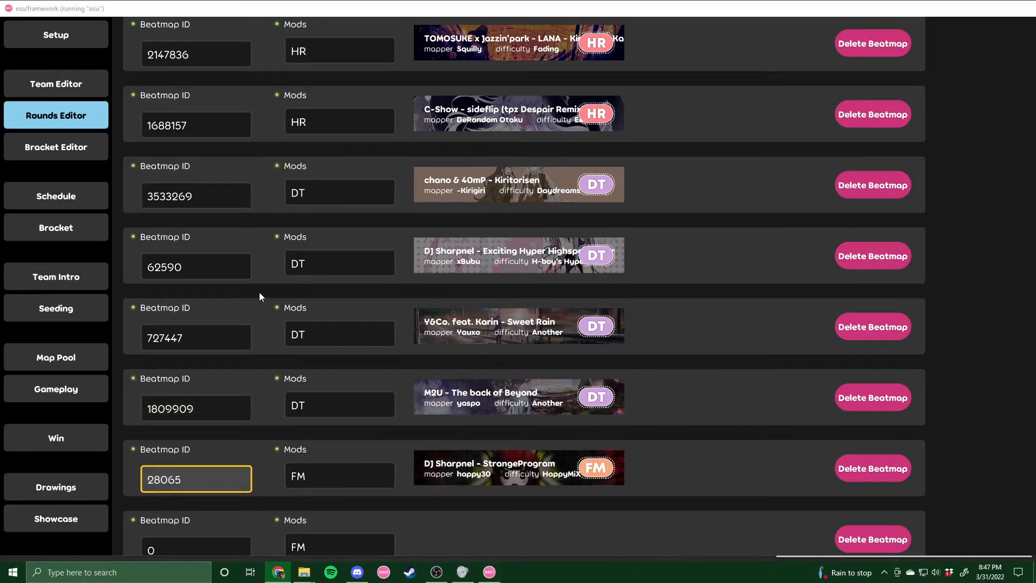
scroll(259, 295, "down", 5)
left_click(170, 268)
type("2056126")
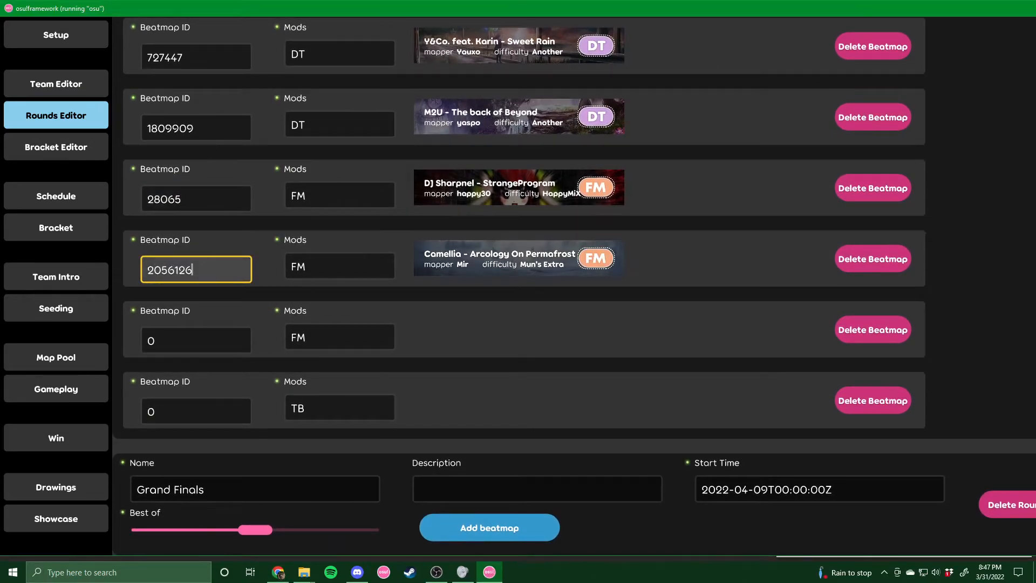
key("alt+Tab")
key("alt+Tab")
left_click(188, 344)
type("2643120")
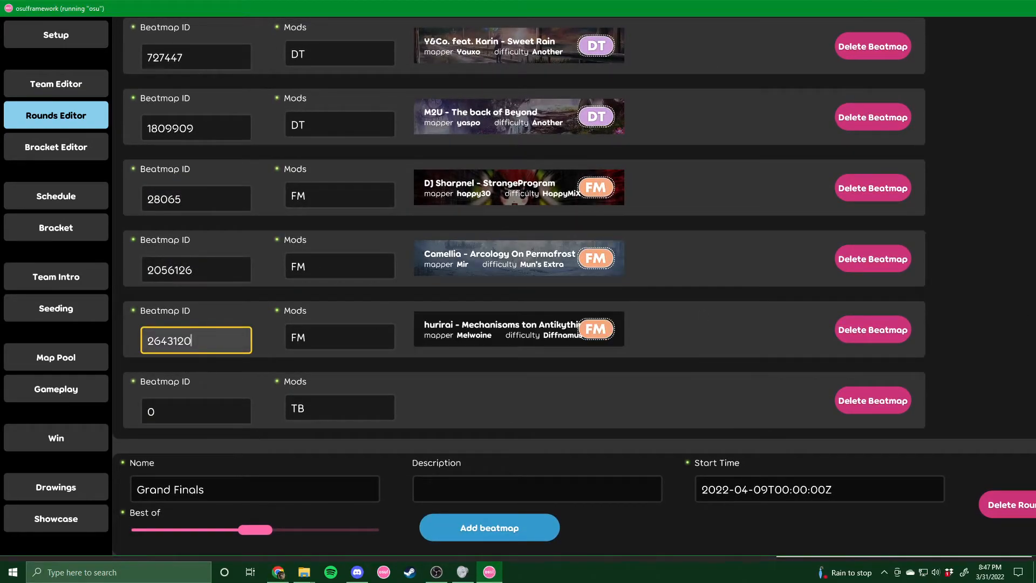
Set the beatmap ID of the Finals TB map to 992389
key("alt+Tab")
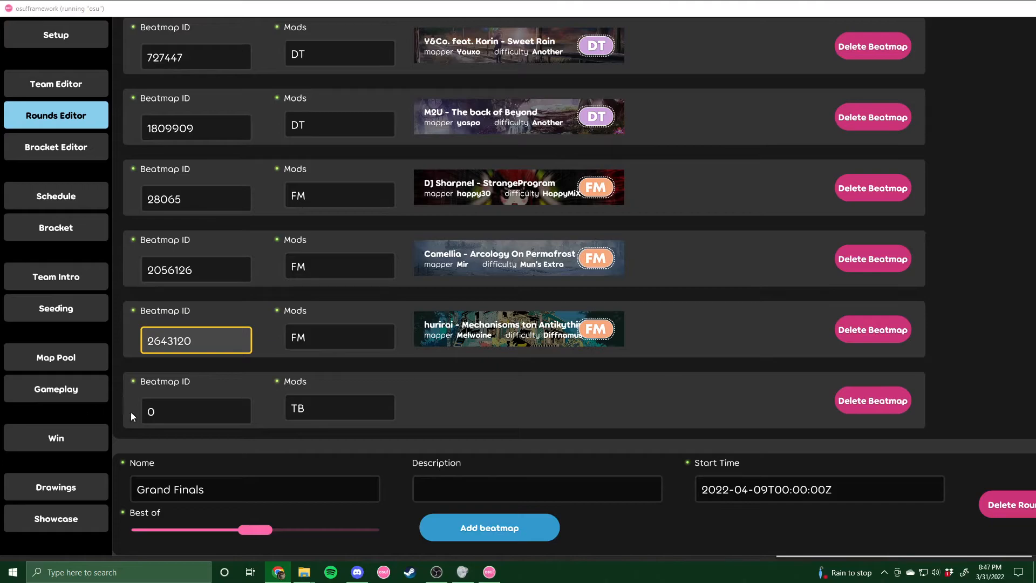
key("alt+Tab")
left_click(187, 411)
type("992389")
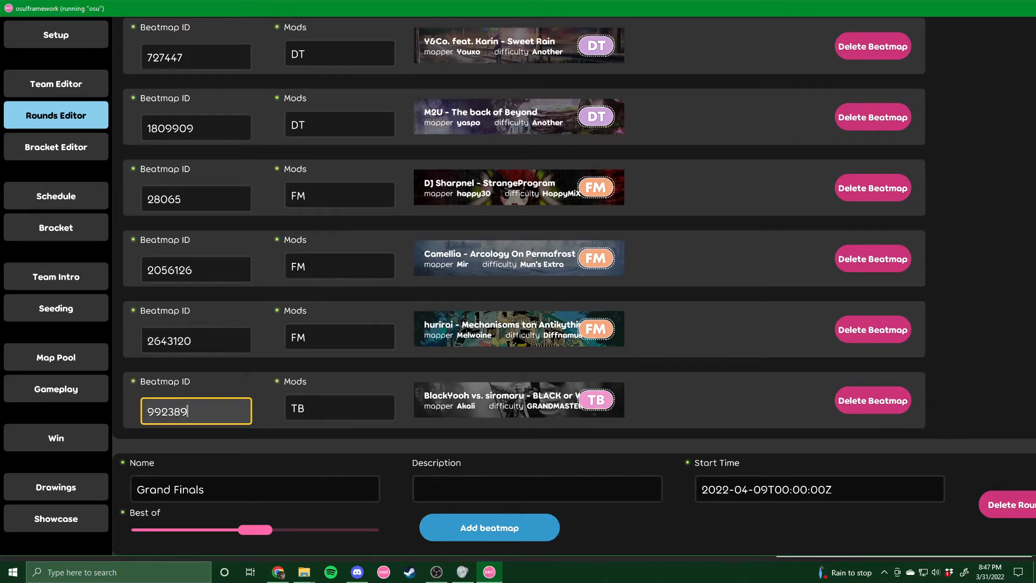
key("Return")
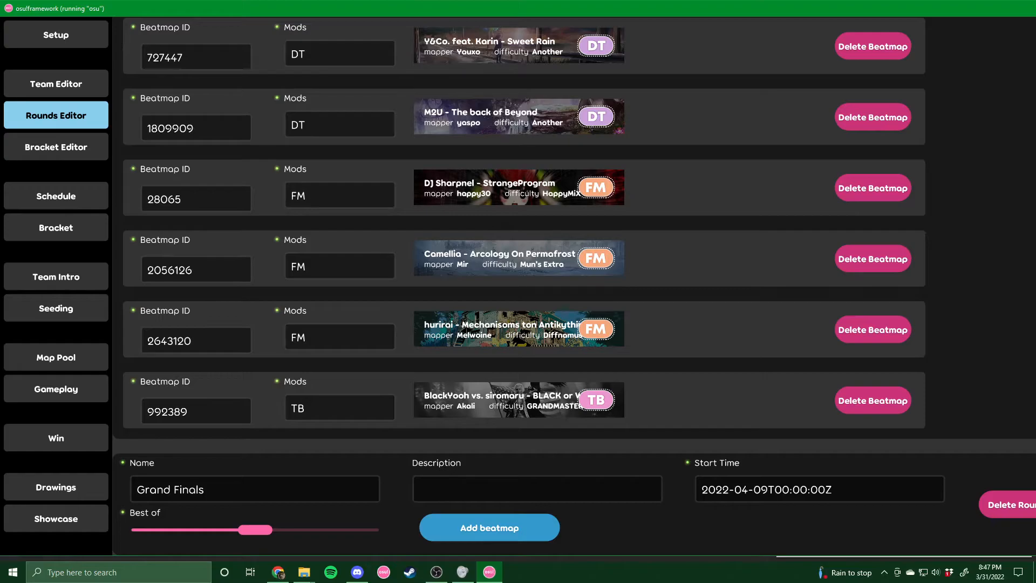
Make HI–TL the coming up next match in the schedule and open its Finals map pool
left_click(83, 184)
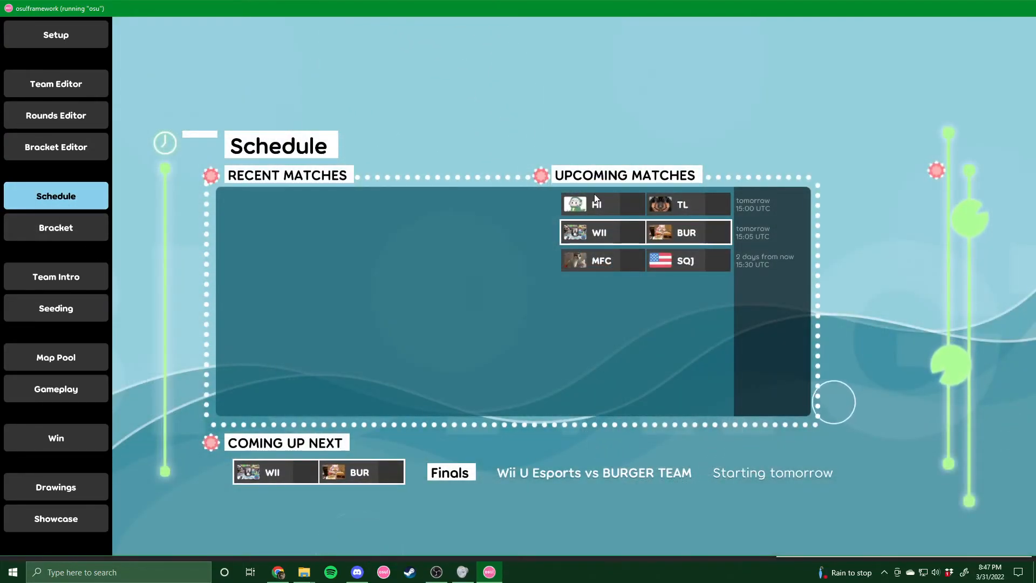
left_click(607, 206)
left_click(55, 357)
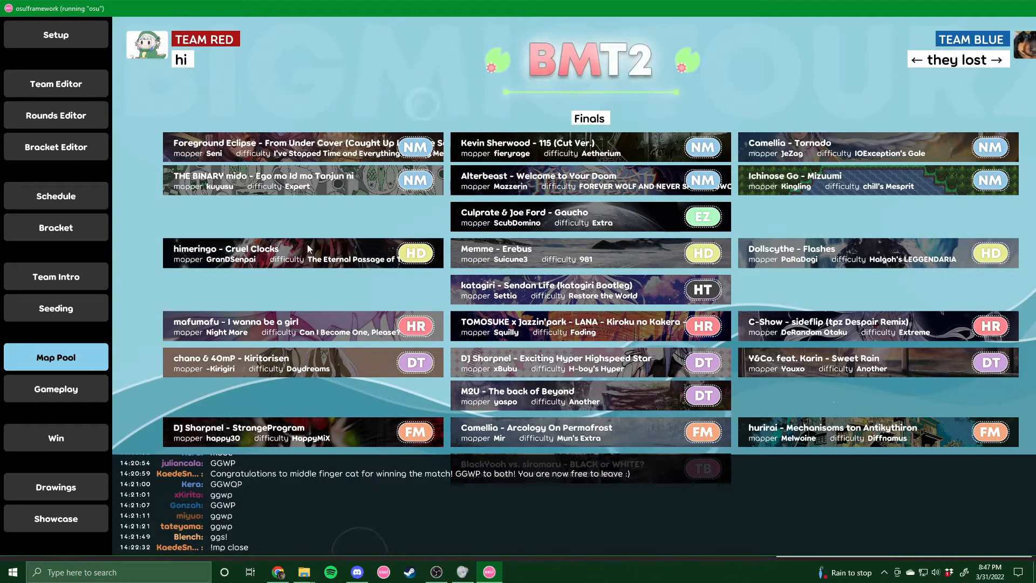
In the schedule, change the current match to WII–BUR, to MFC–SQJ and back to HI–TL
left_click(29, 186)
left_click(562, 236)
left_click(591, 256)
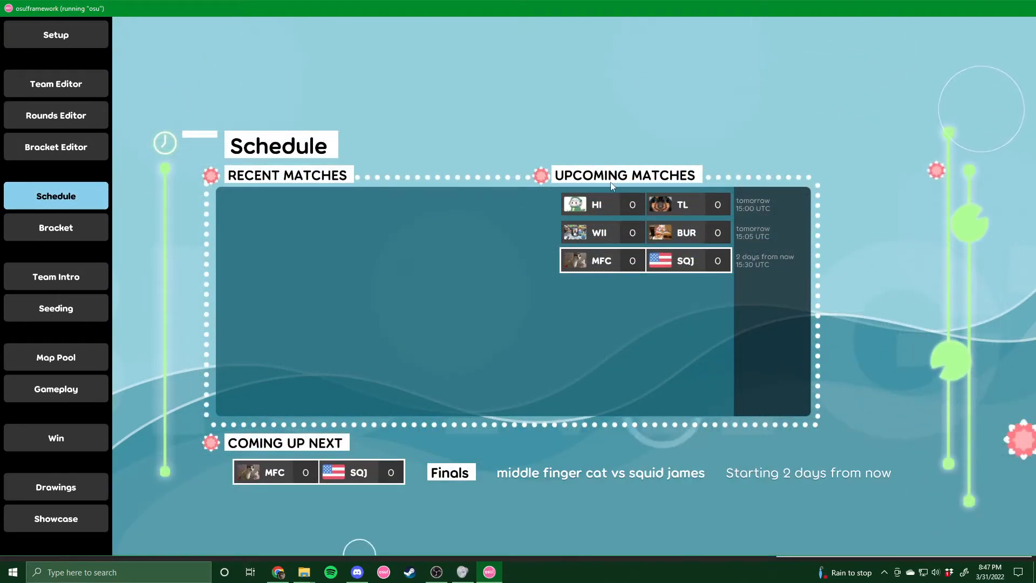
left_click(600, 207)
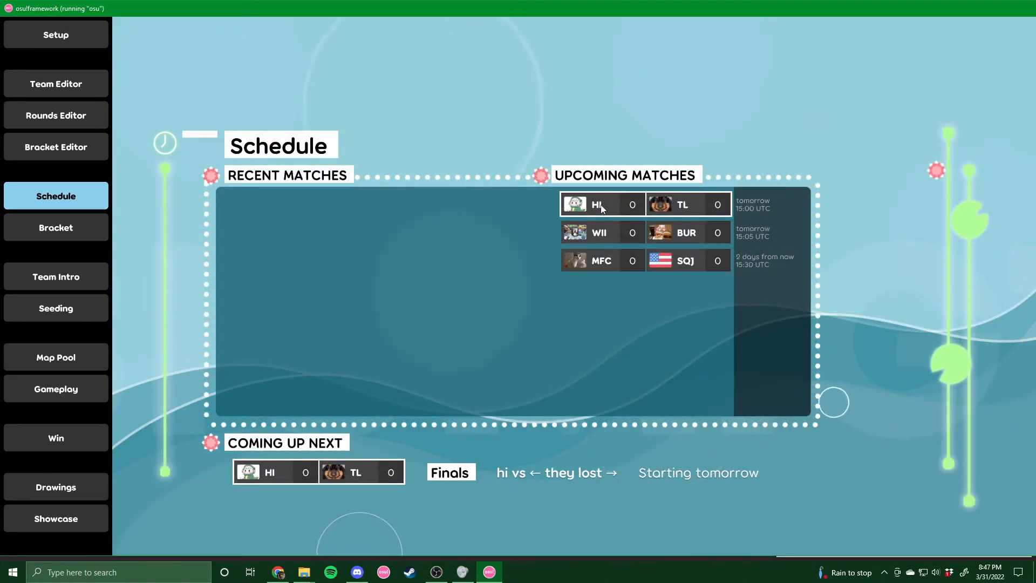
Review the seeding, bracket, schedule and team intro screens for the HI–TL match, adjusting the window's height
left_click(60, 312)
left_click(70, 280)
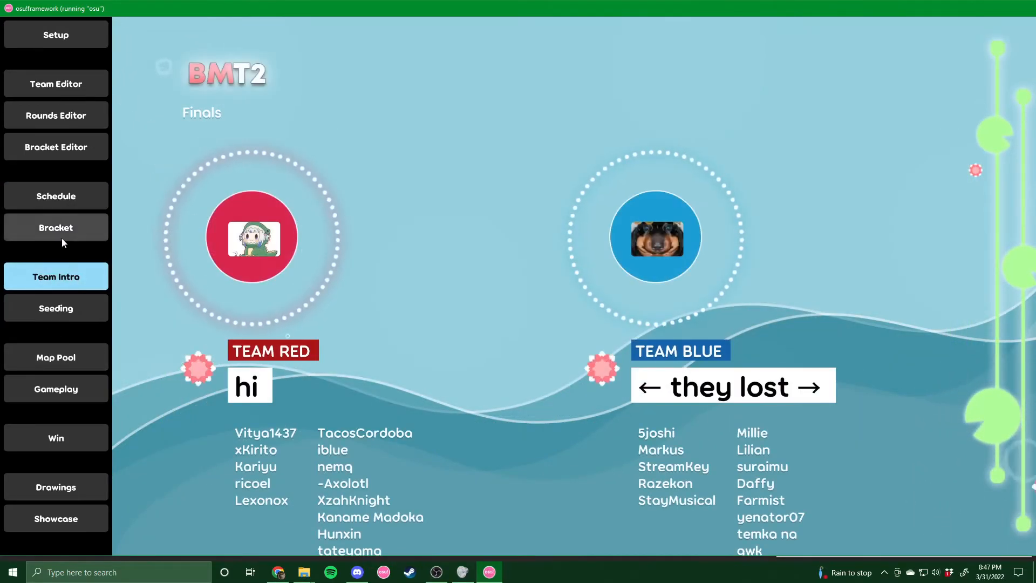
left_click(64, 227)
left_click(63, 200)
left_click(86, 219)
left_click(47, 197)
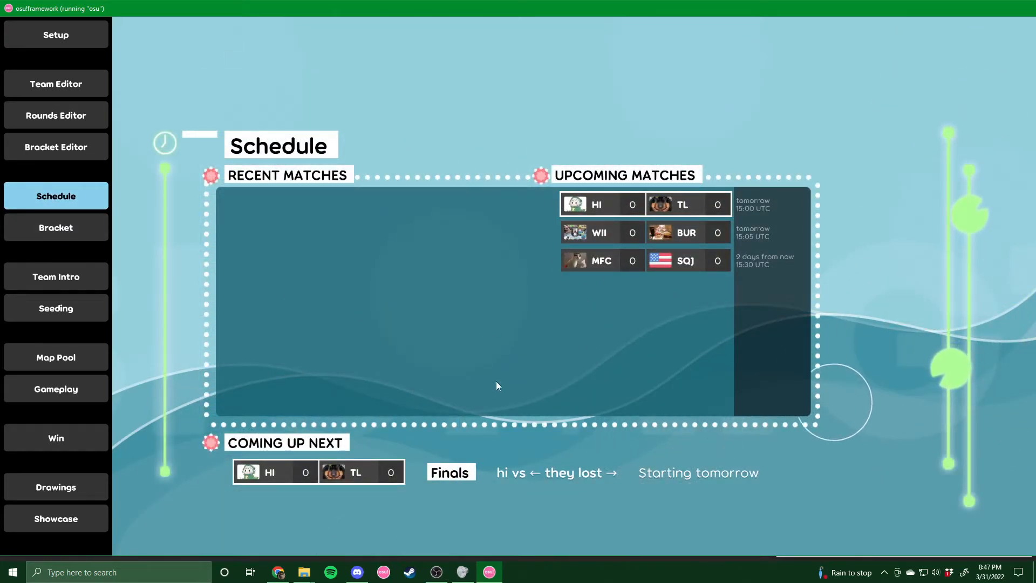
left_click(60, 230)
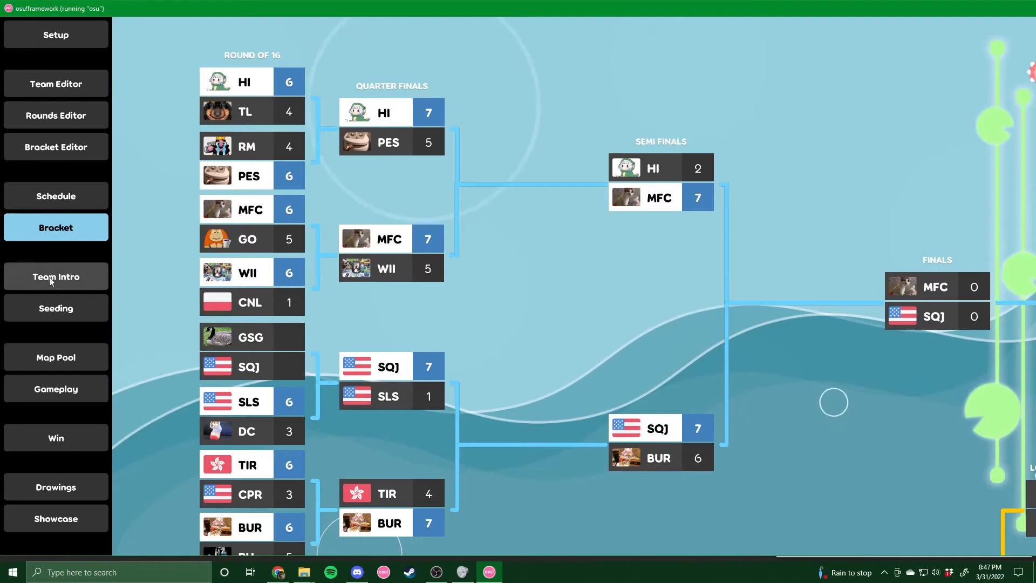
left_click(50, 277)
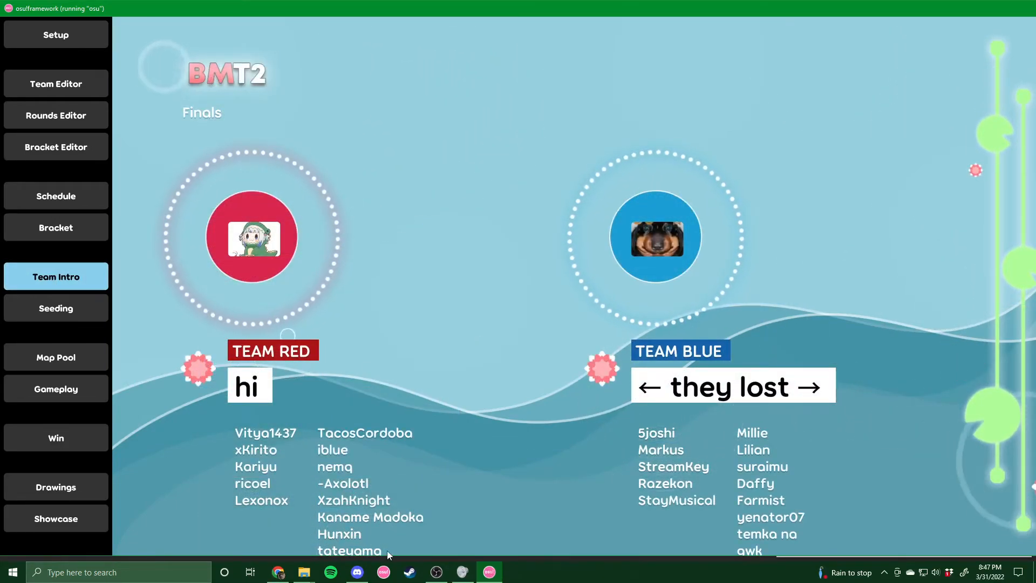
left_click_drag(396, 556, 390, 555)
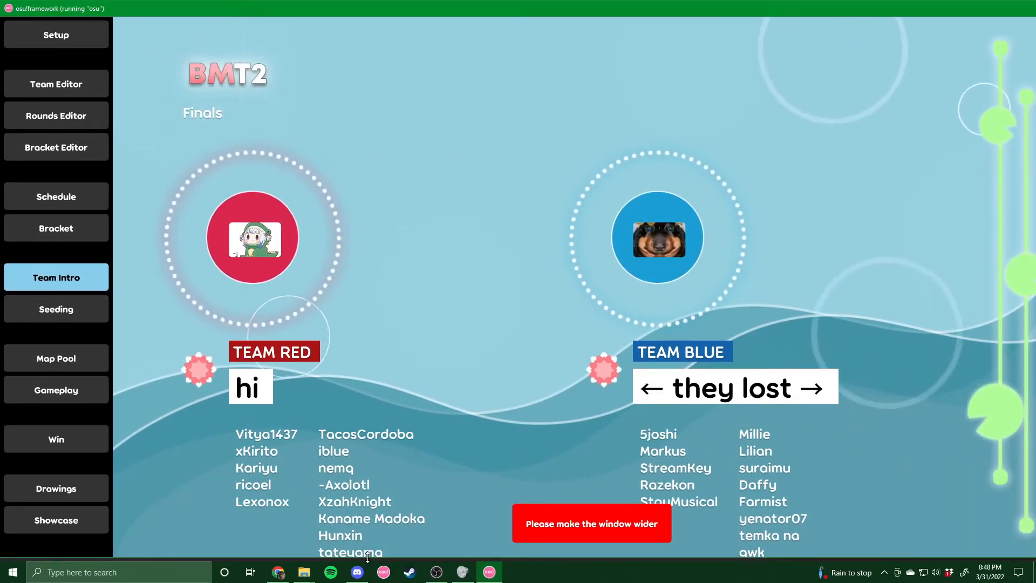
left_click_drag(367, 557, 368, 554)
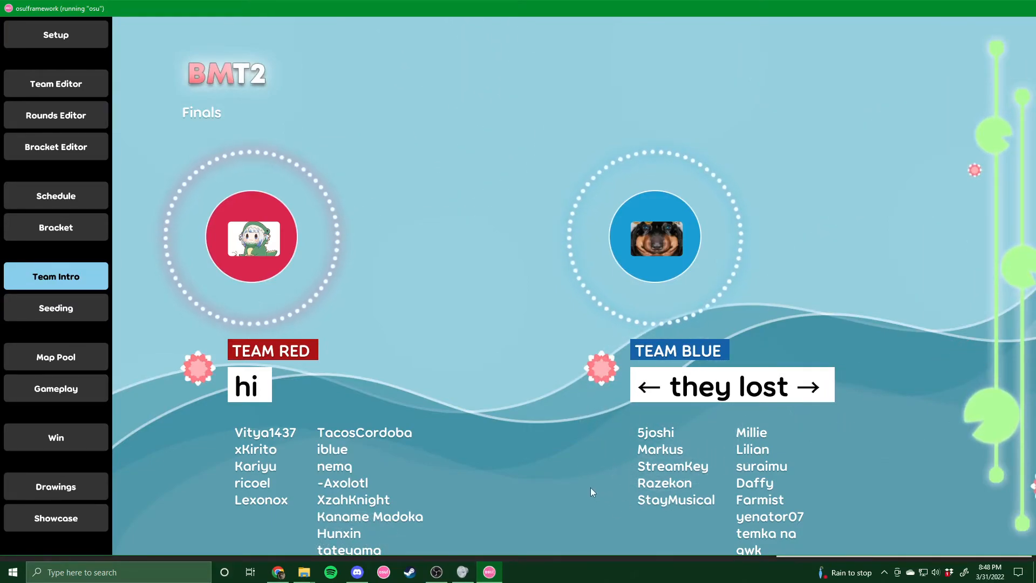
Check the hi team's seeding against the team intro, and bring the full gameplay overlay into view
left_click(31, 318)
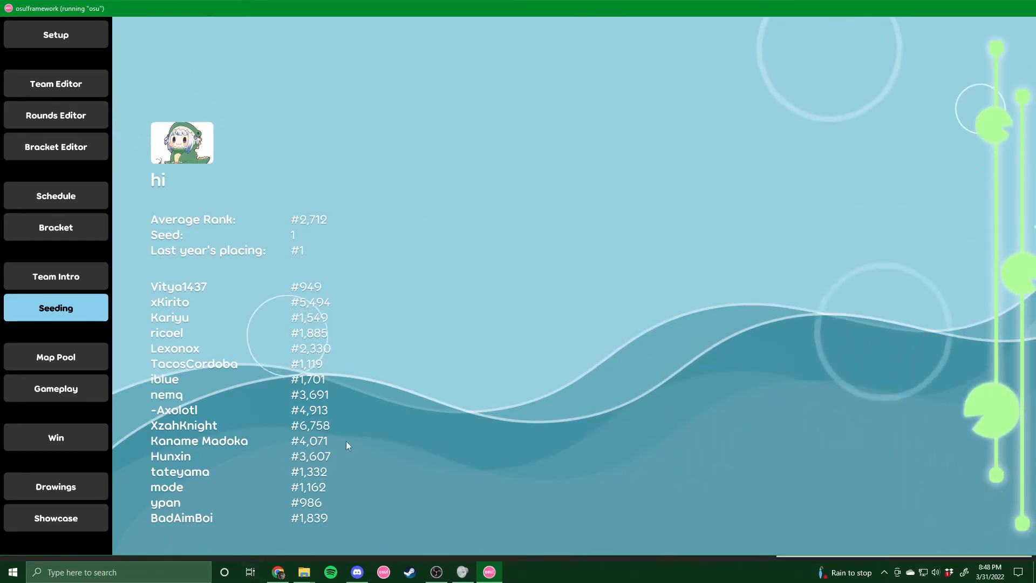
left_click(69, 277)
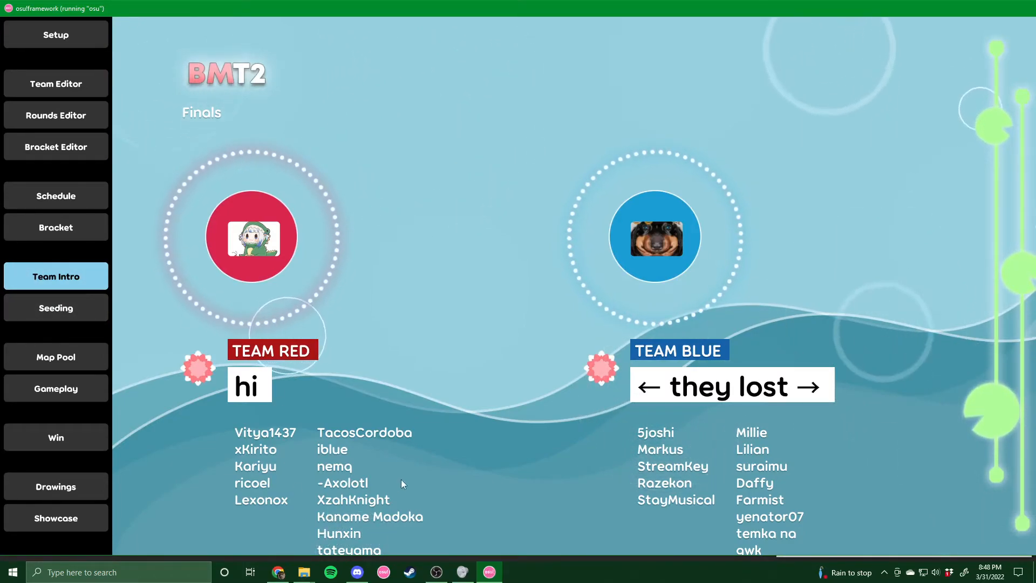
left_click(97, 313)
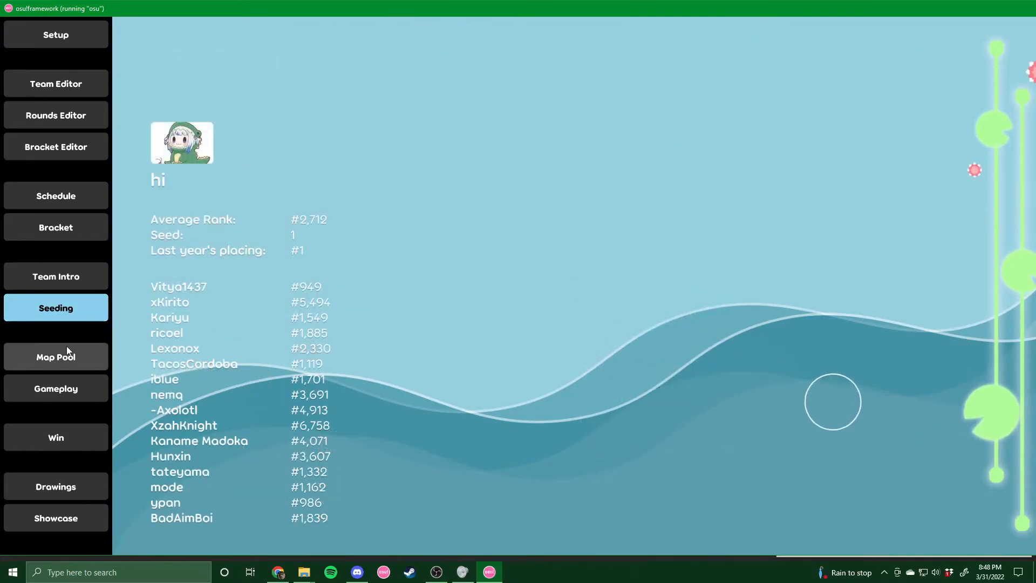
left_click(60, 365)
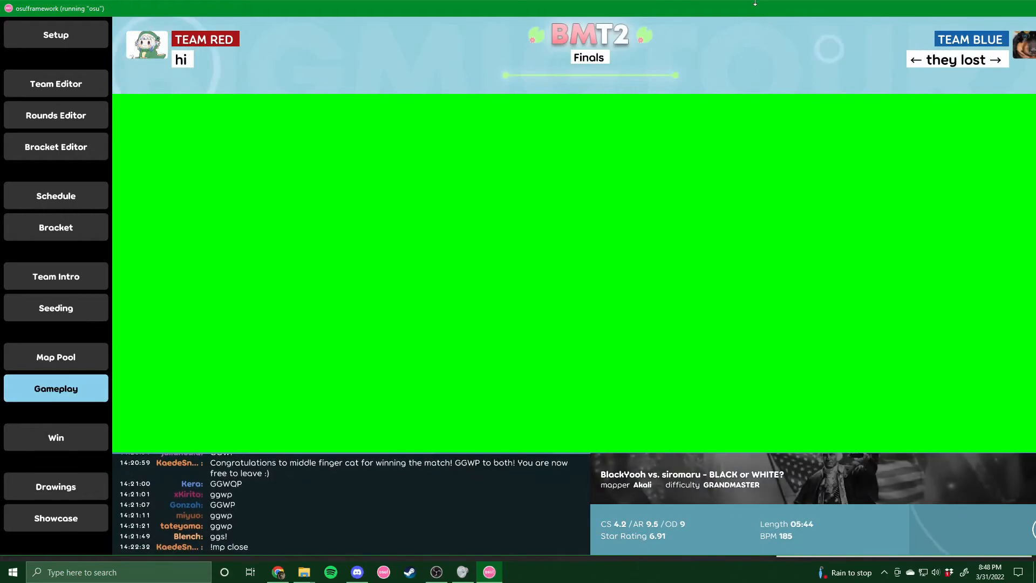
left_click_drag(756, 8, 661, 7)
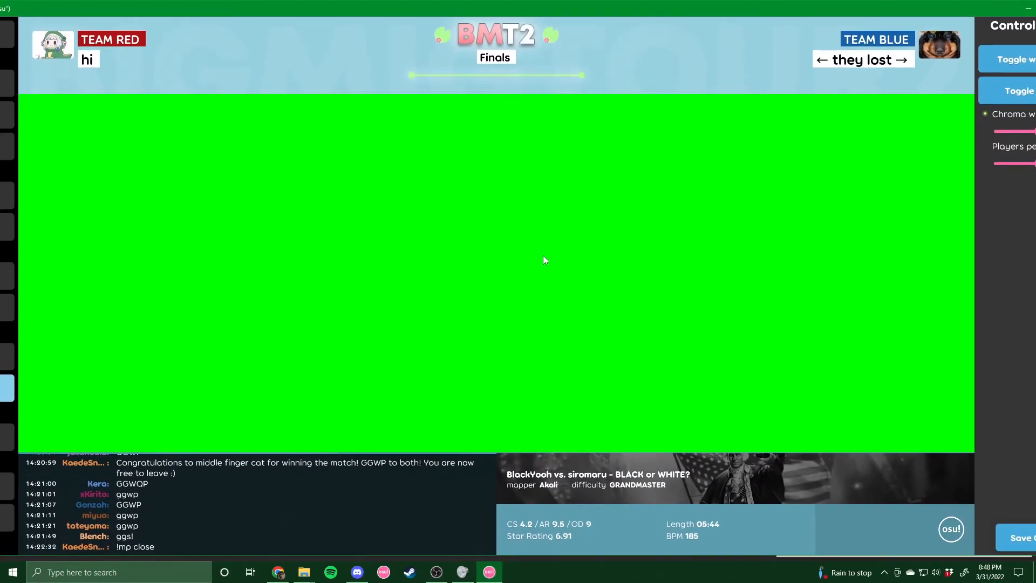
Switch to OBS, add a green Chroma Key filter to the Display Capture source, and move the OBS window out of the way
left_click(437, 572)
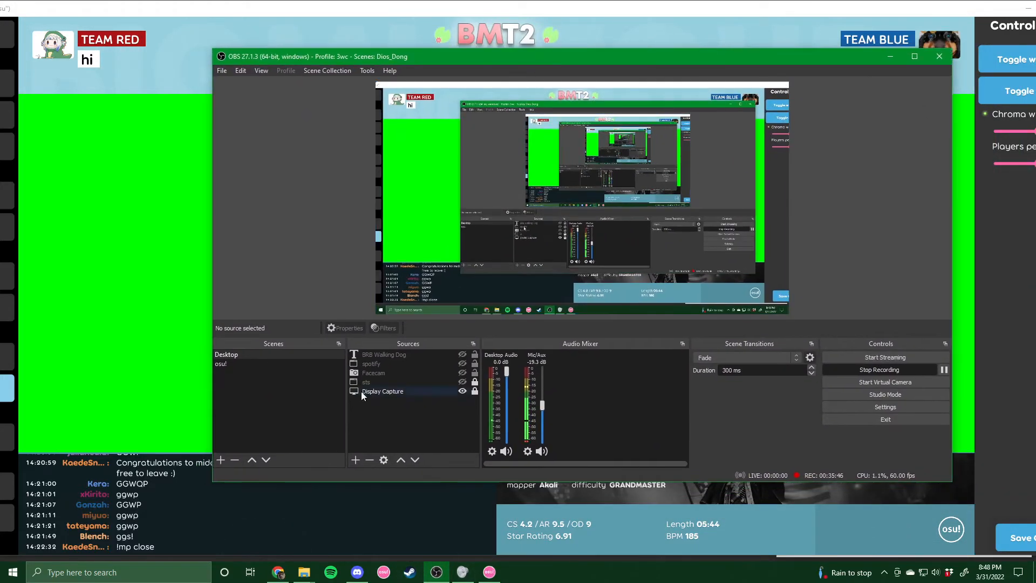
right_click(401, 426)
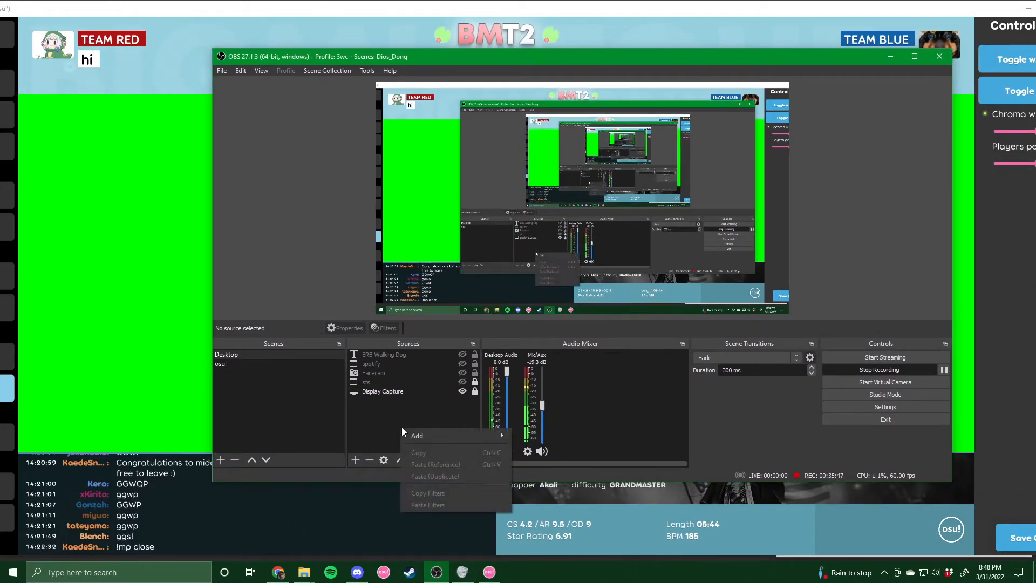
left_click(394, 391)
right_click(391, 392)
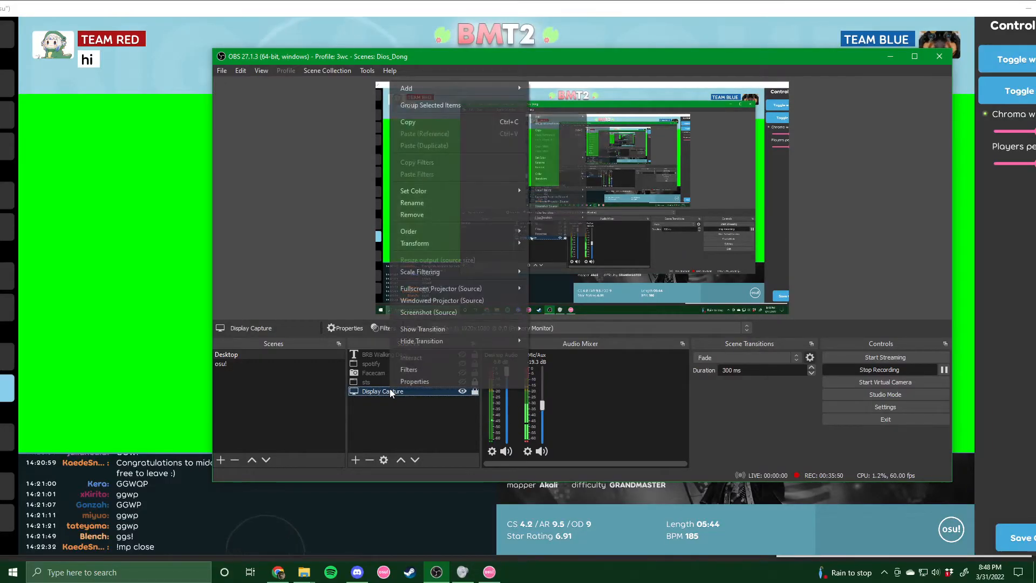
left_click(409, 367)
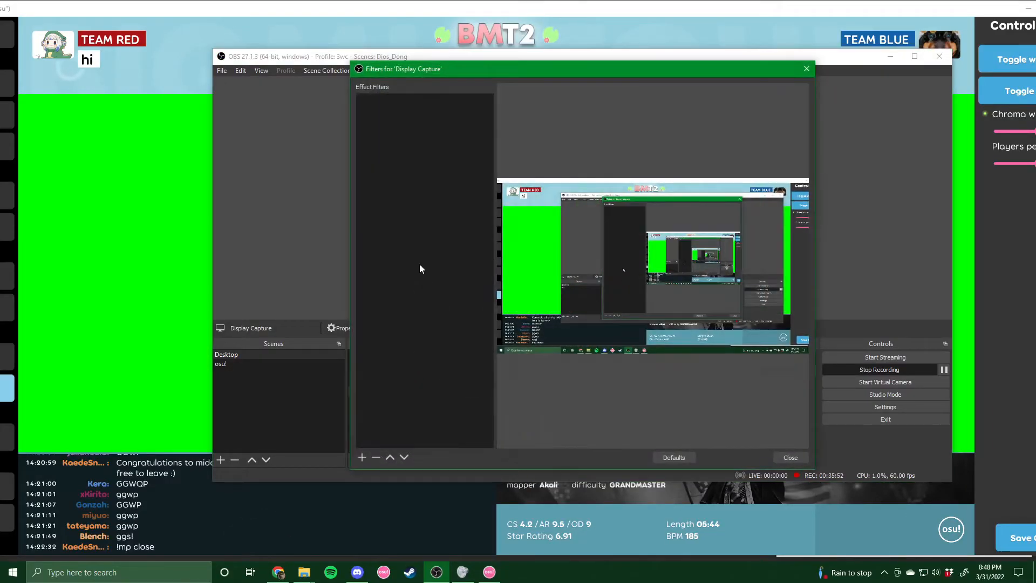
left_click(362, 458)
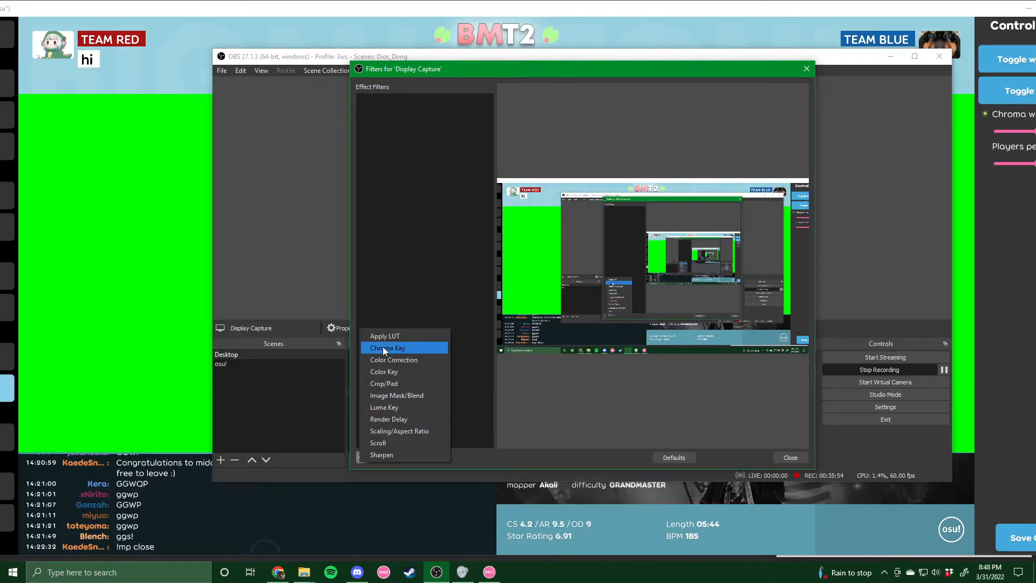
left_click(384, 348)
left_click(562, 287)
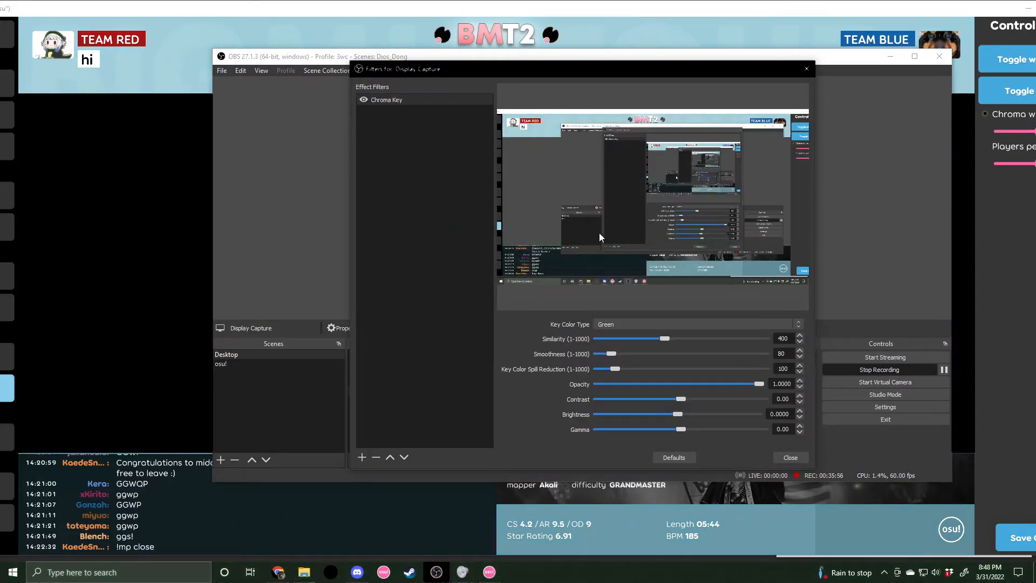
left_click(791, 457)
left_click_drag(482, 58, 1035, 109)
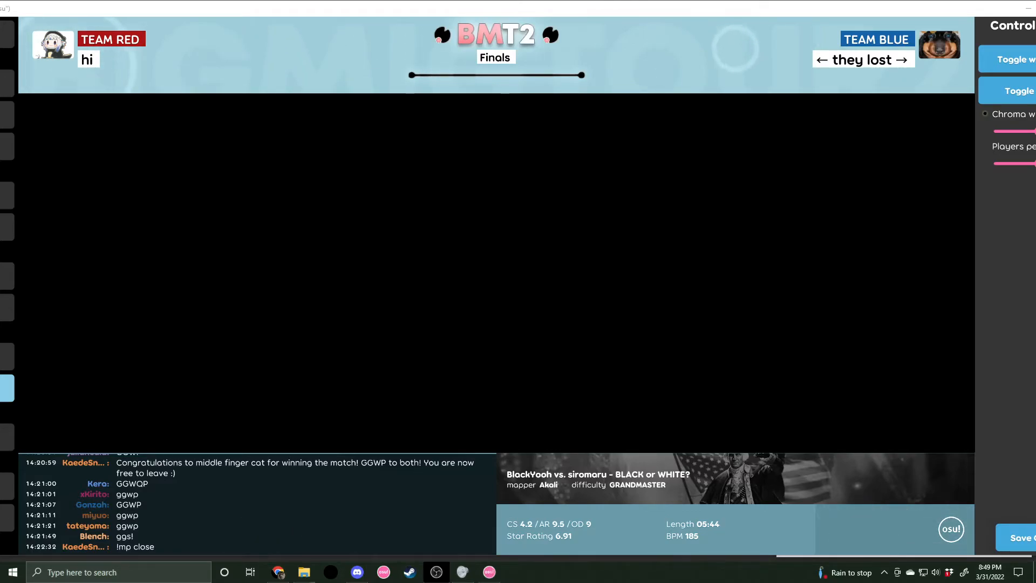
Check the map pool screen, and return from OBS to the tournament client to open the gameplay screen
left_click(4, 361)
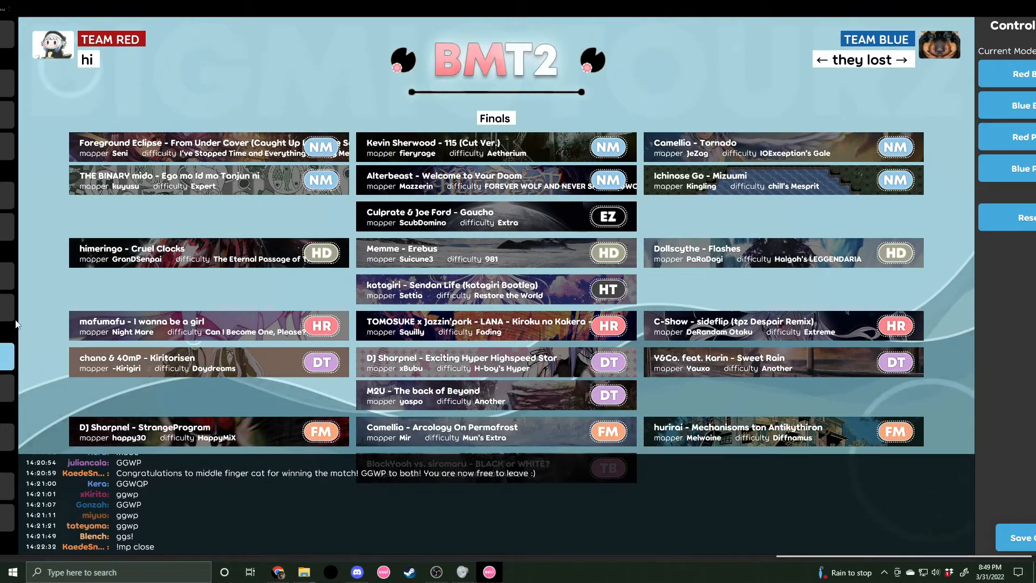
key("alt+Tab")
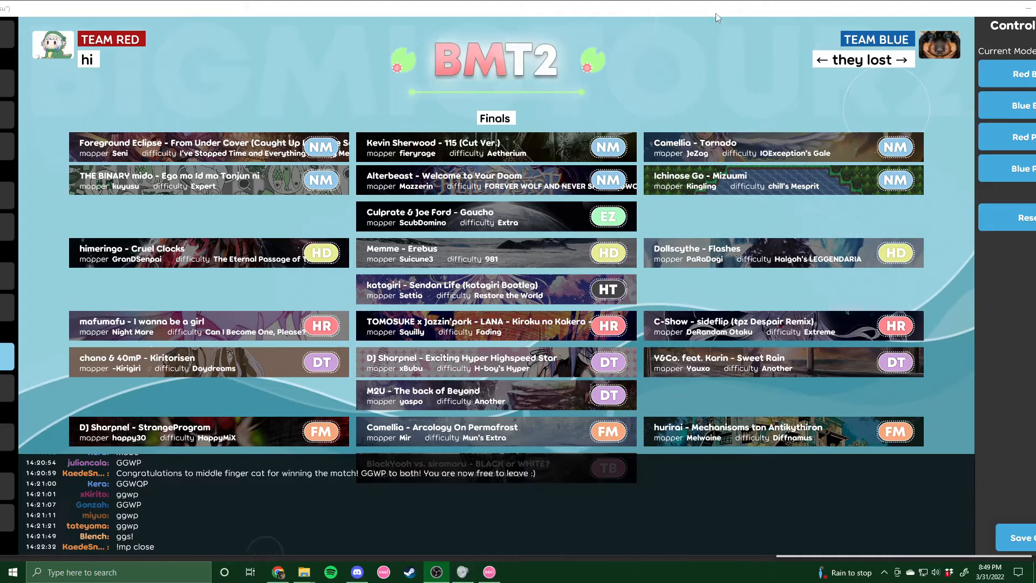
left_click(736, 27)
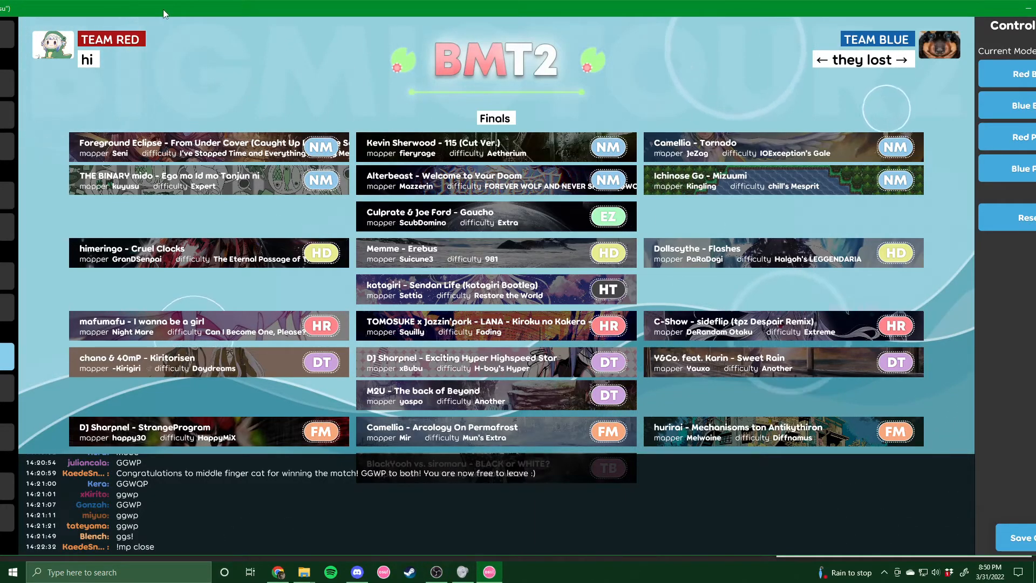
left_click(7, 388)
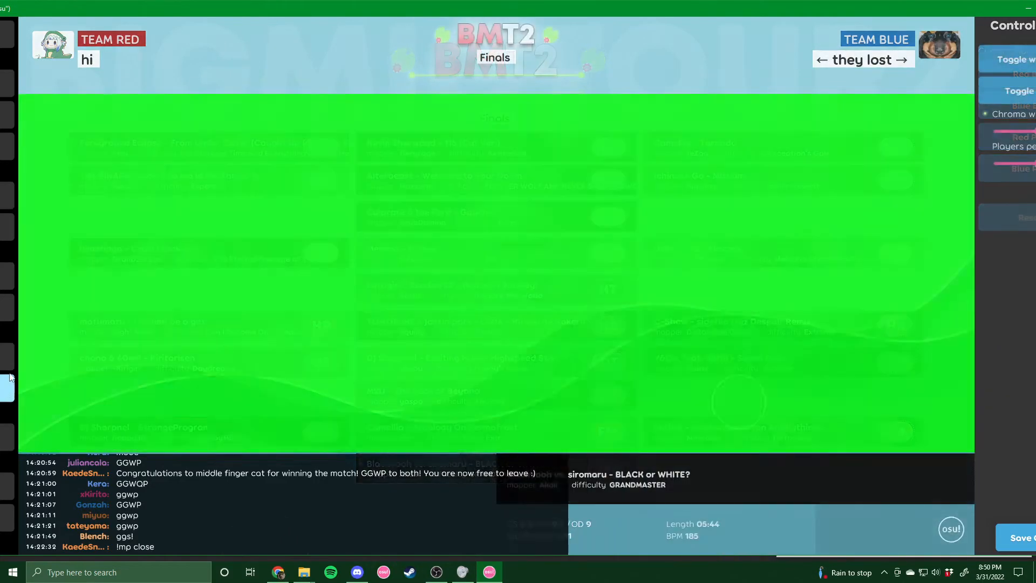
Compare the map pool and gameplay screens for the Finals match, ending on the gameplay screen
left_click(7, 358)
left_click(7, 390)
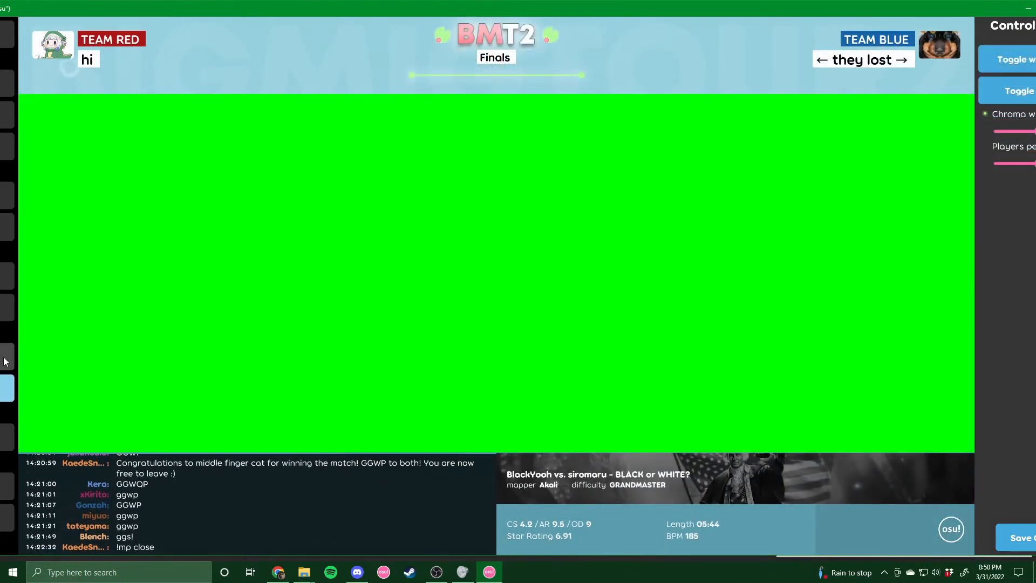
left_click(7, 359)
left_click(7, 389)
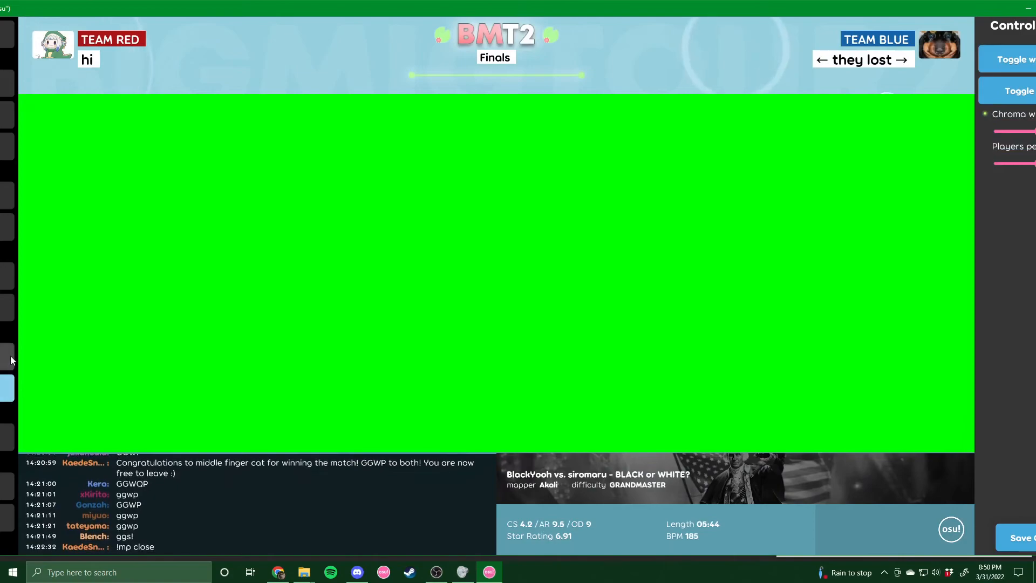
left_click(10, 359)
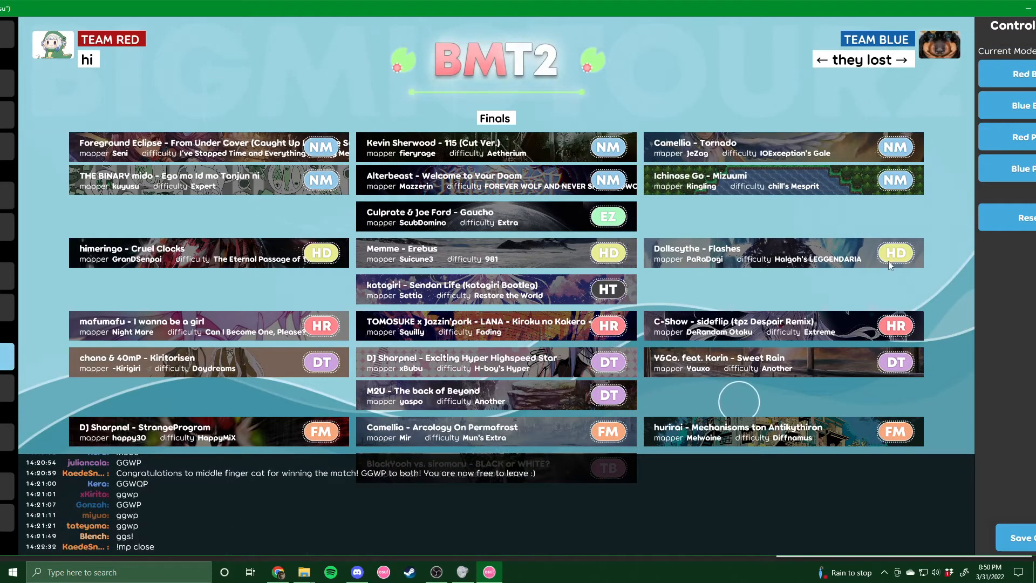
left_click(5, 393)
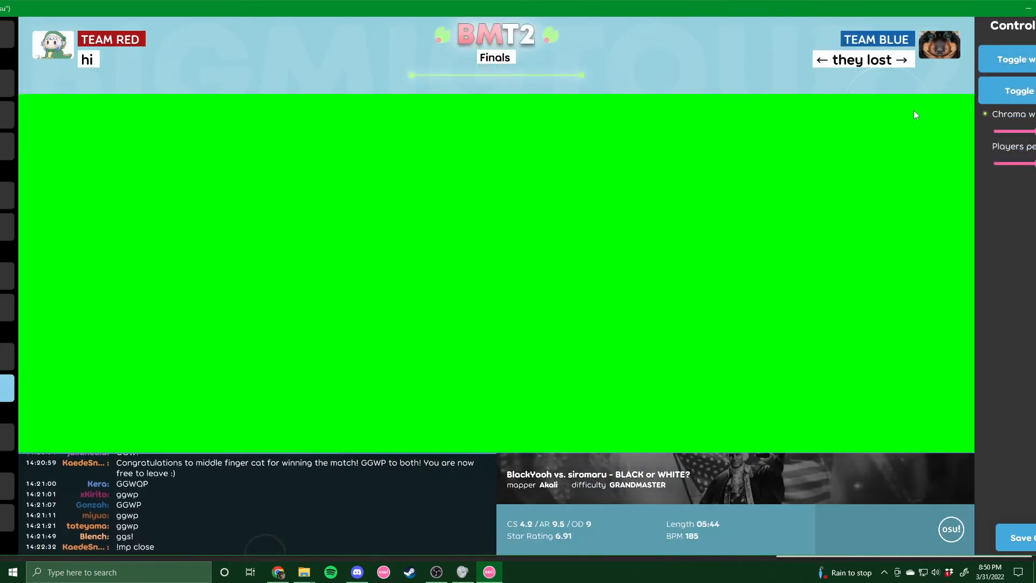
Try a narrower chroma width for the gameplay area and return it to full width
left_click_drag(538, 12, 467, 16)
left_click_drag(975, 140, 896, 135)
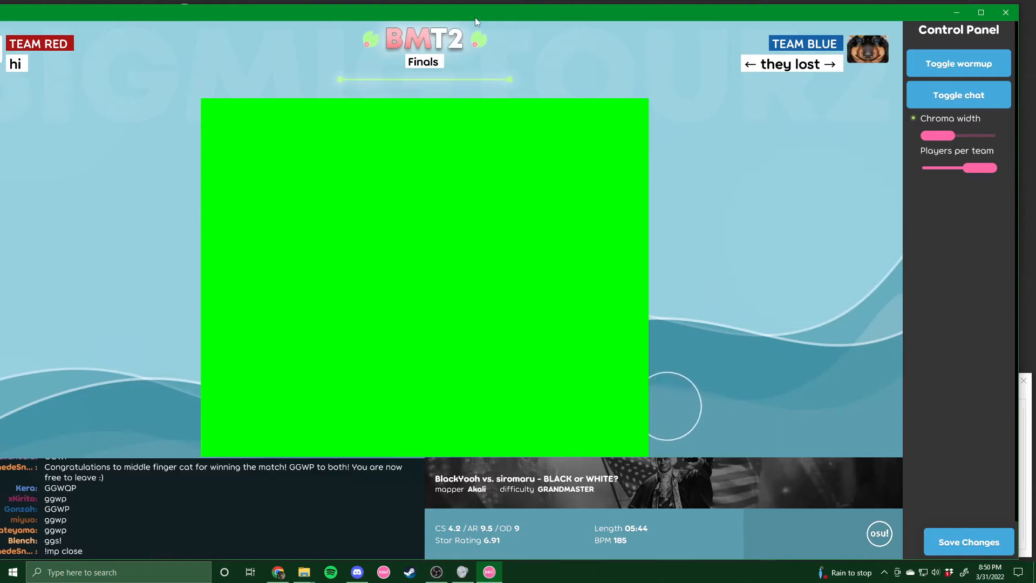
left_click_drag(475, 18, 536, 16)
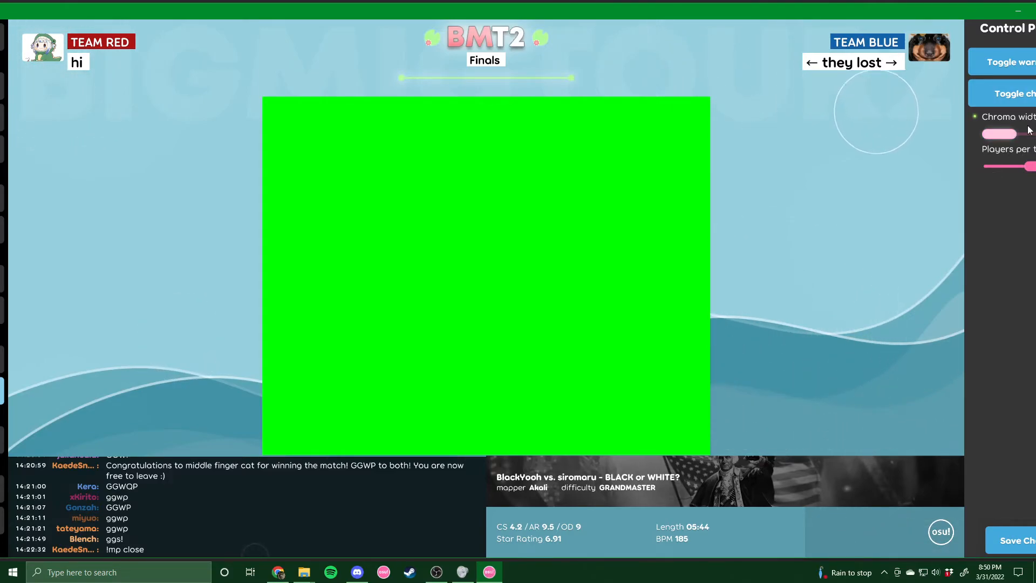
left_click_drag(999, 134, 1033, 205)
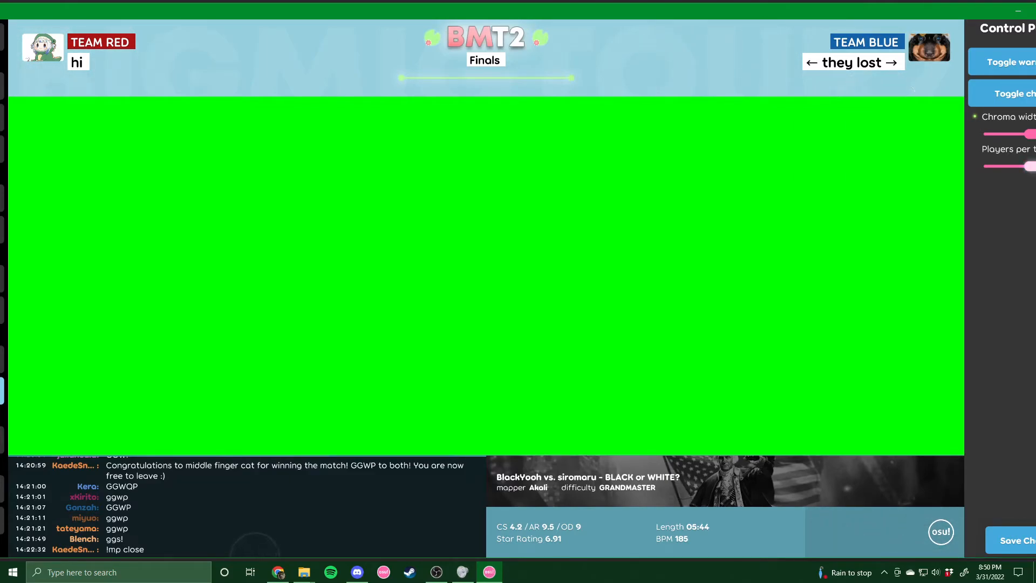
mouse_move(1030, 166)
left_mouse_down()
mouse_move(974, 166)
mouse_move(1032, 166)
left_mouse_up()
Reposition the tournament client window and adjust its height to fit the gameplay overlay above the taskbar
left_click_drag(884, 2, 837, 4)
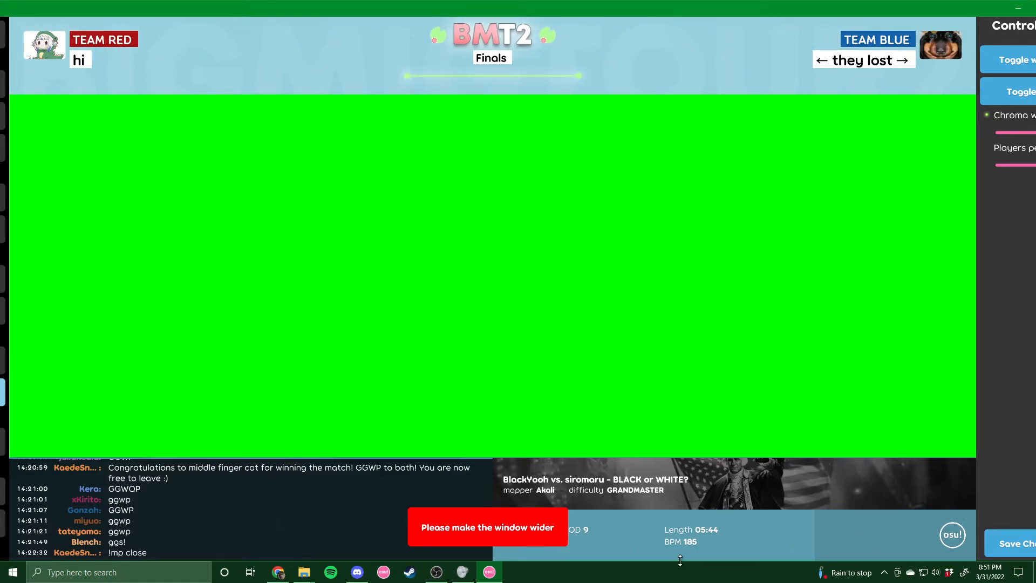
left_click_drag(680, 561, 680, 559)
left_click_drag(504, 28, 513, 9)
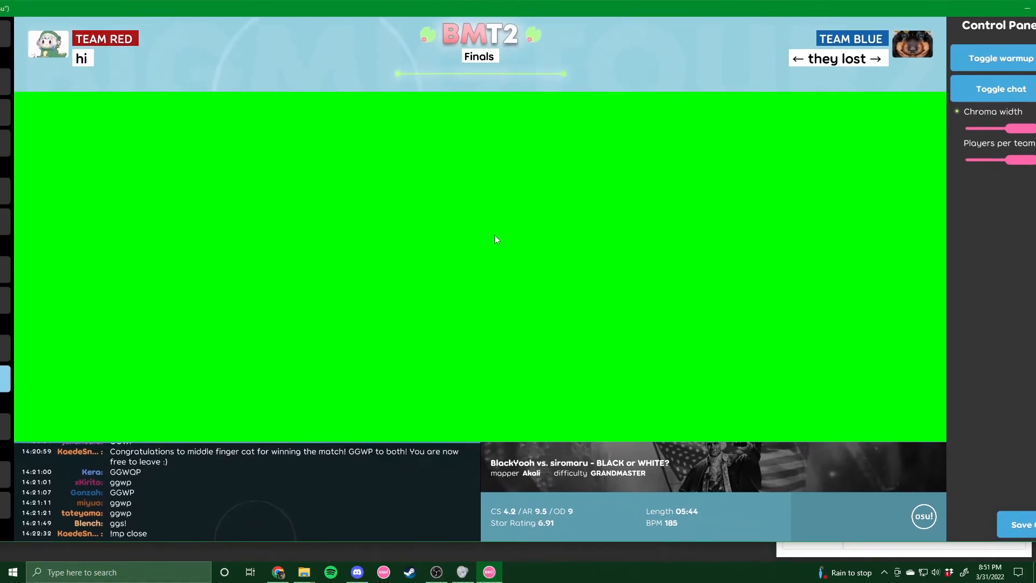
left_click_drag(511, 542, 518, 557)
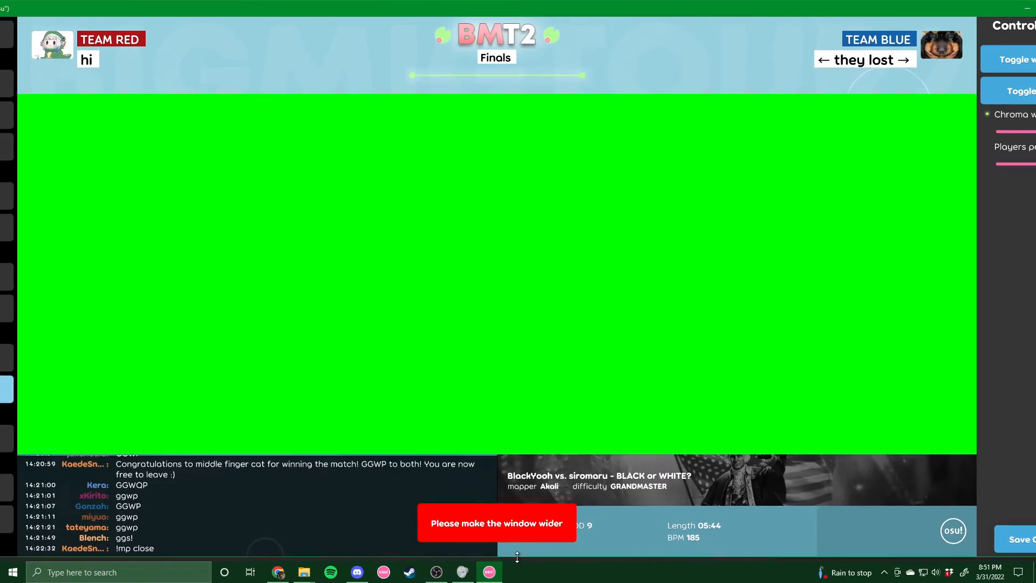
Try a lower number of players per team, restore it to 4, and reposition the window with the control panel in view
left_click_drag(931, 11, 671, 23)
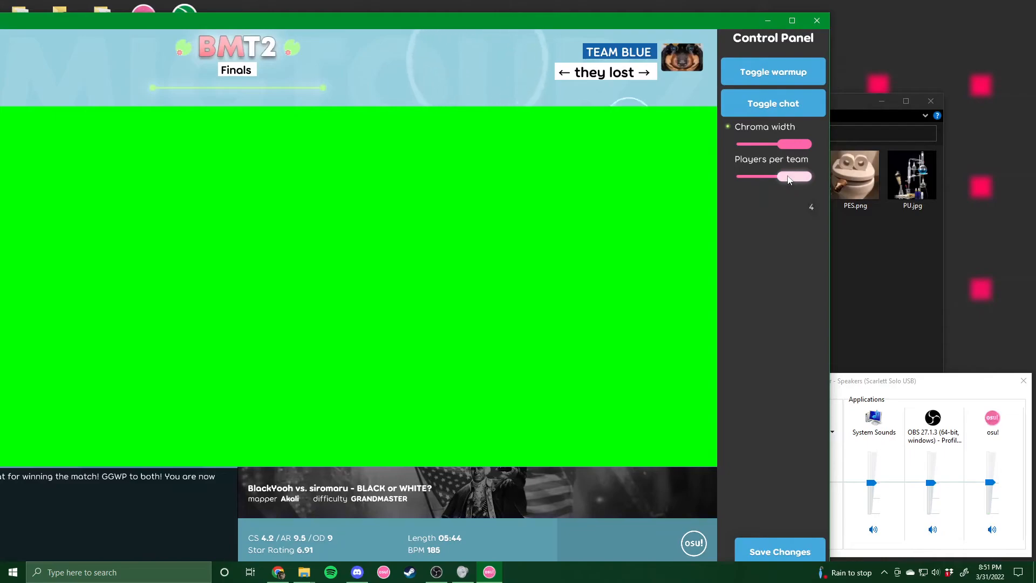
left_click_drag(786, 176, 743, 178)
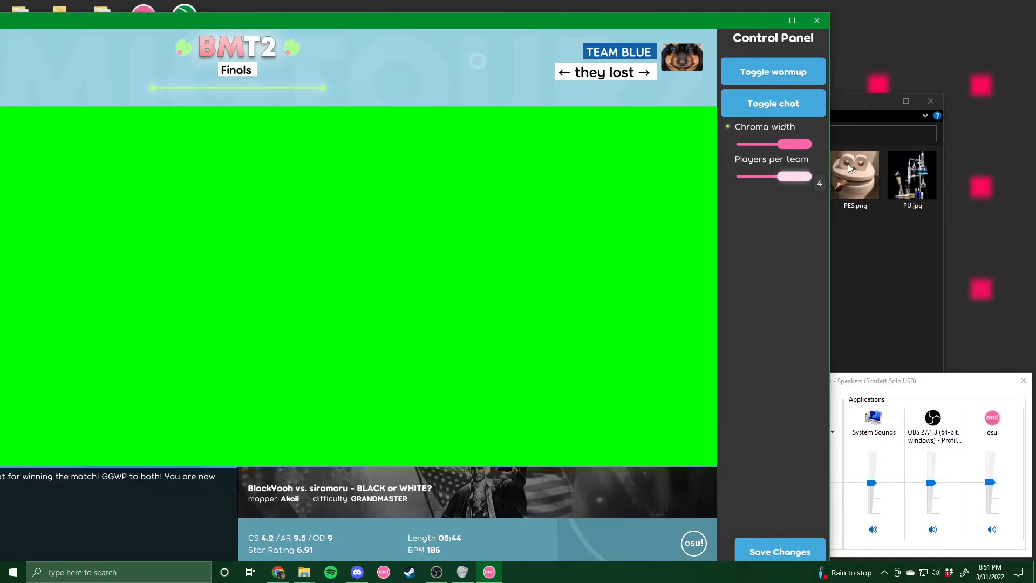
left_click_drag(515, 168, 809, 179)
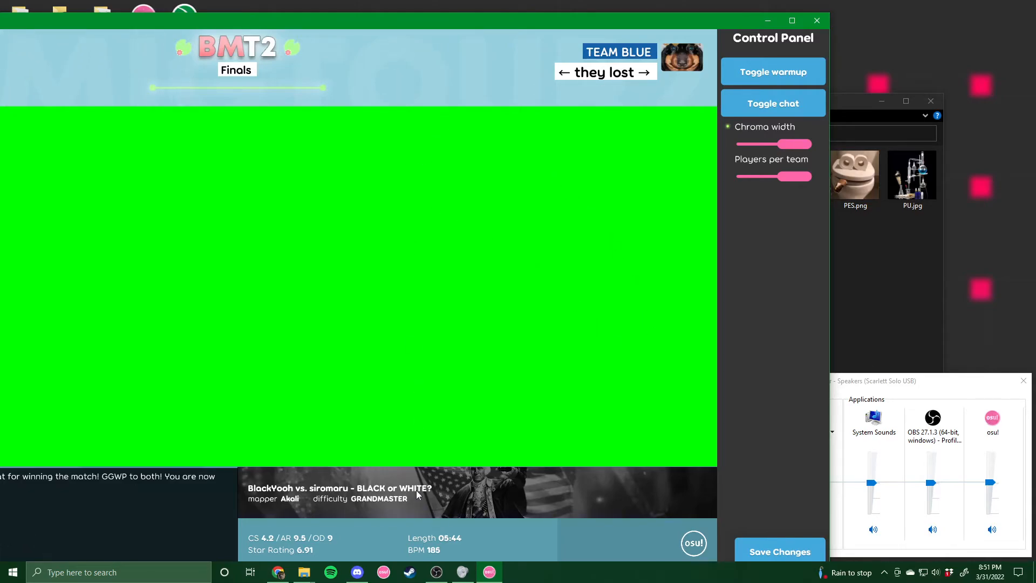
double_click(203, 24)
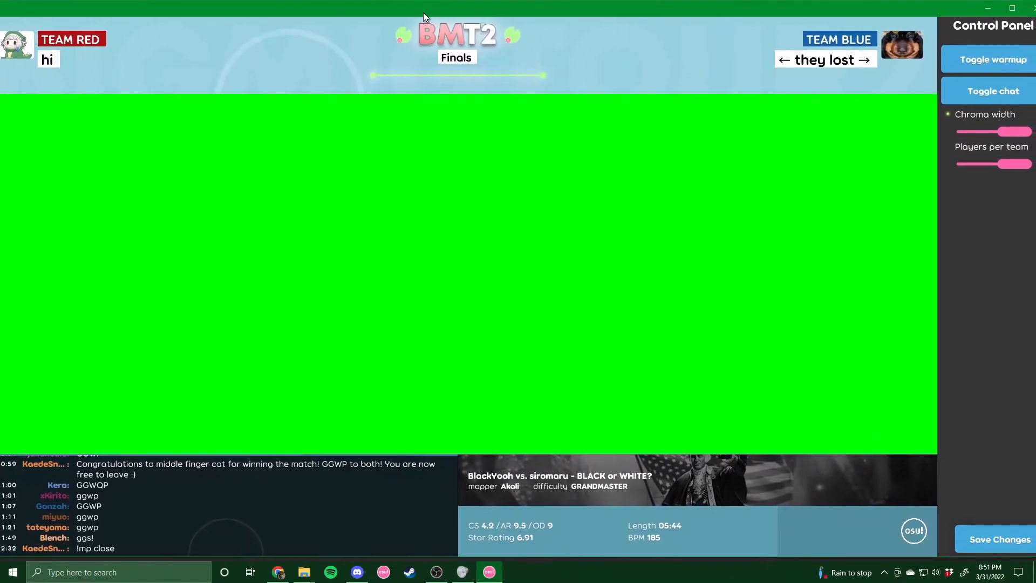
left_click_drag(423, 12, 409, 9)
left_click_drag(995, 167, 1033, 158)
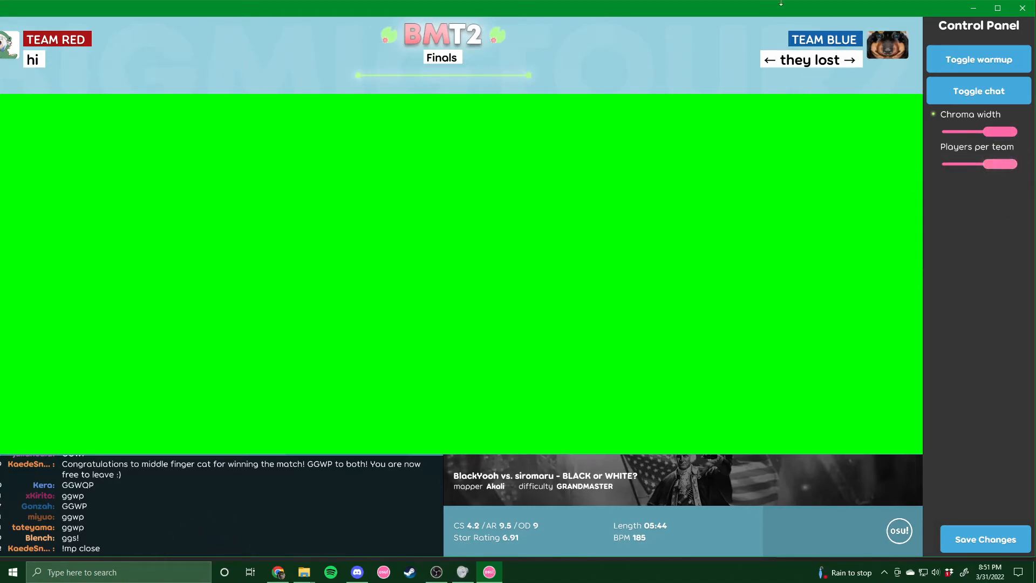
mouse_move(588, 15)
left_mouse_down()
mouse_move(682, 11)
mouse_move(529, 6)
mouse_move(534, 21)
mouse_move(586, 11)
left_mouse_up()
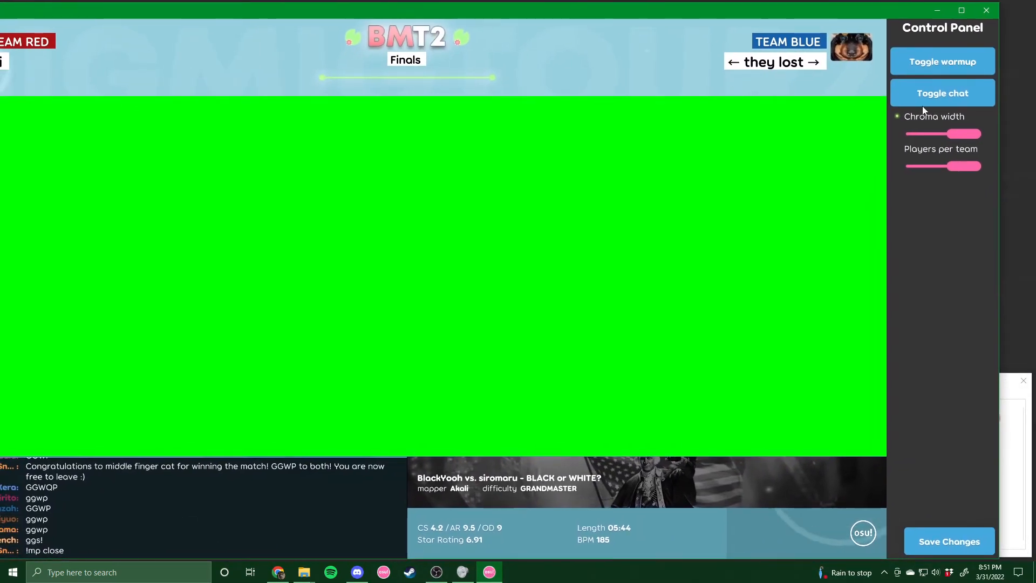
Toggle the gameplay chat, end the warmup to show the score boxes, and give both teams three points
left_click(906, 95)
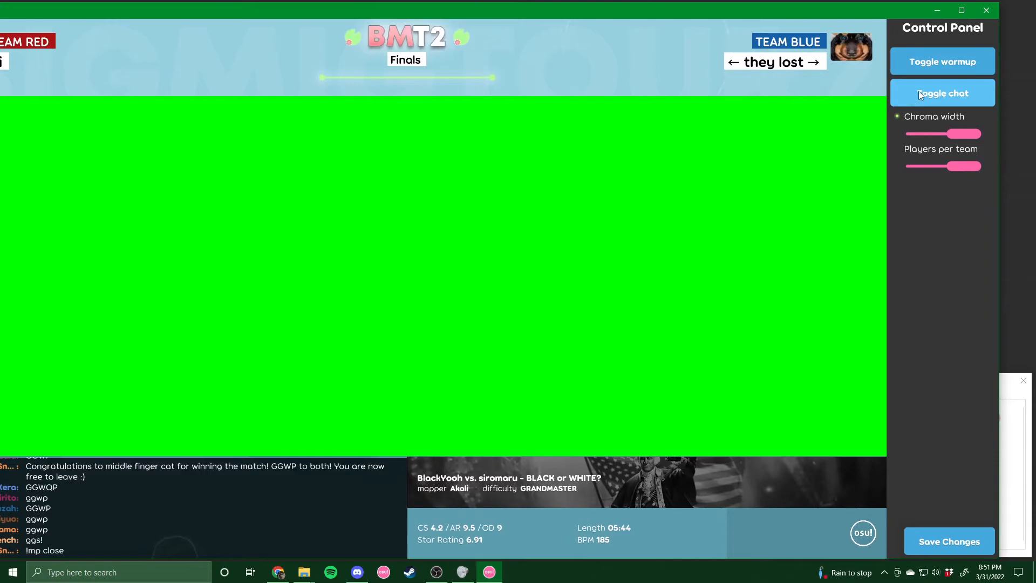
left_click(919, 91)
left_click(939, 57)
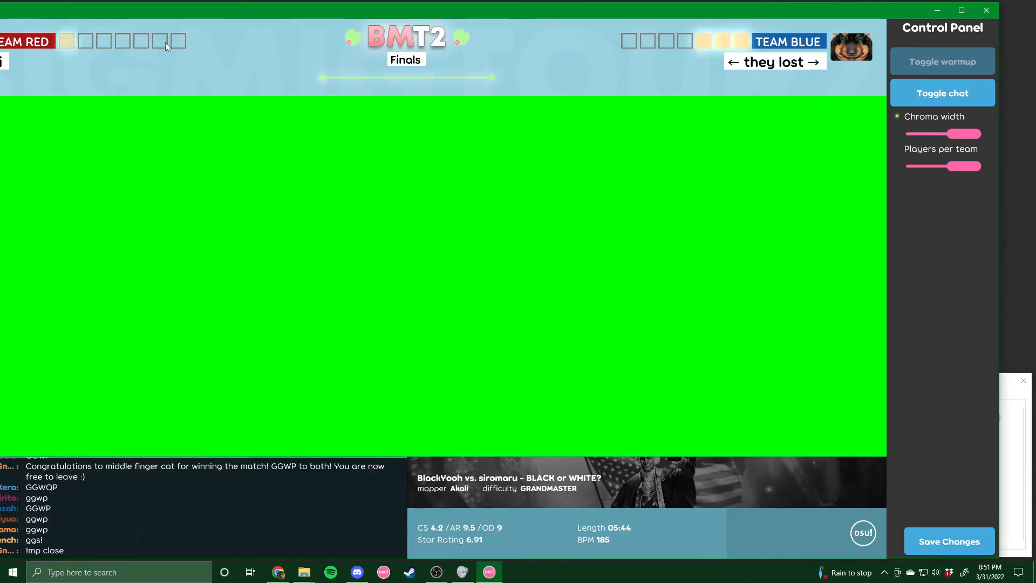
left_click(921, 54)
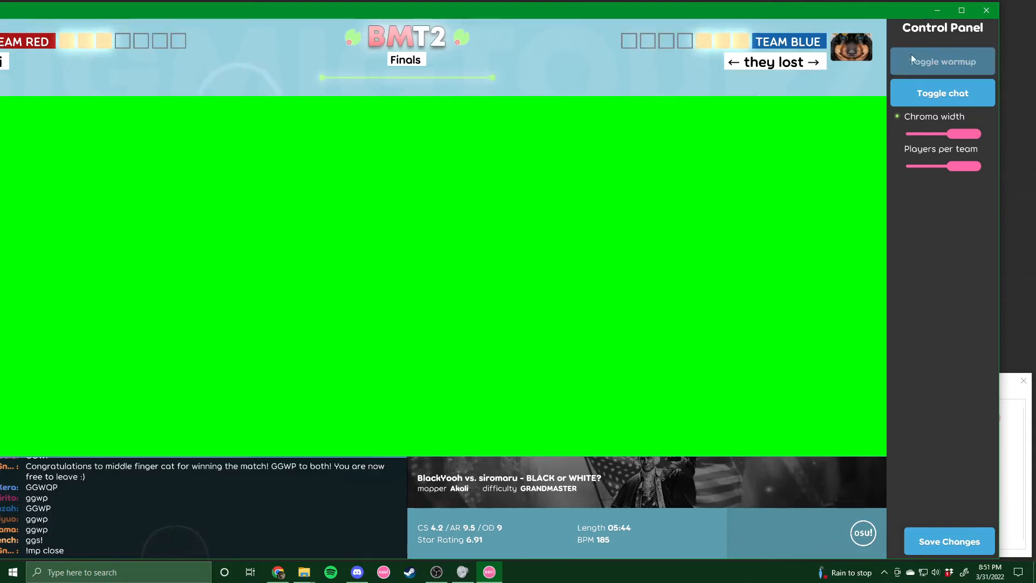
left_click_drag(657, 14, 776, 13)
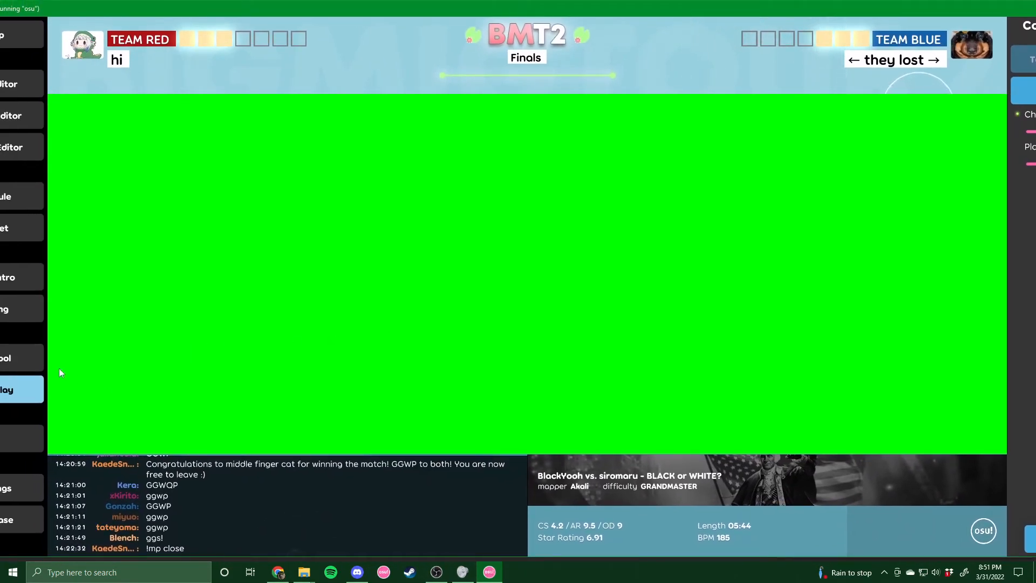
Check the map pool, restart the tournament client, and reopen the map pool screen
left_click(27, 366)
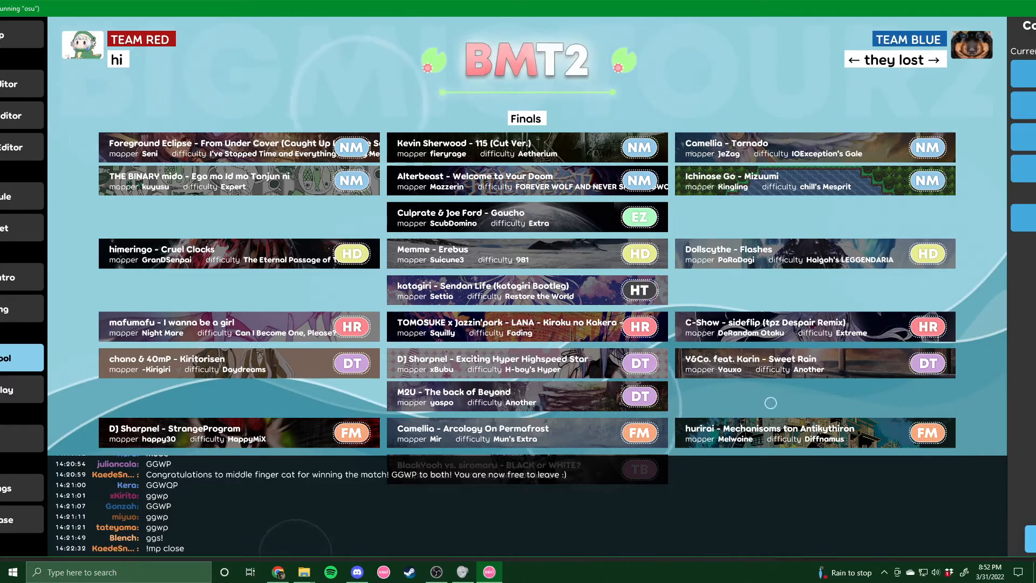
key("alt+F4")
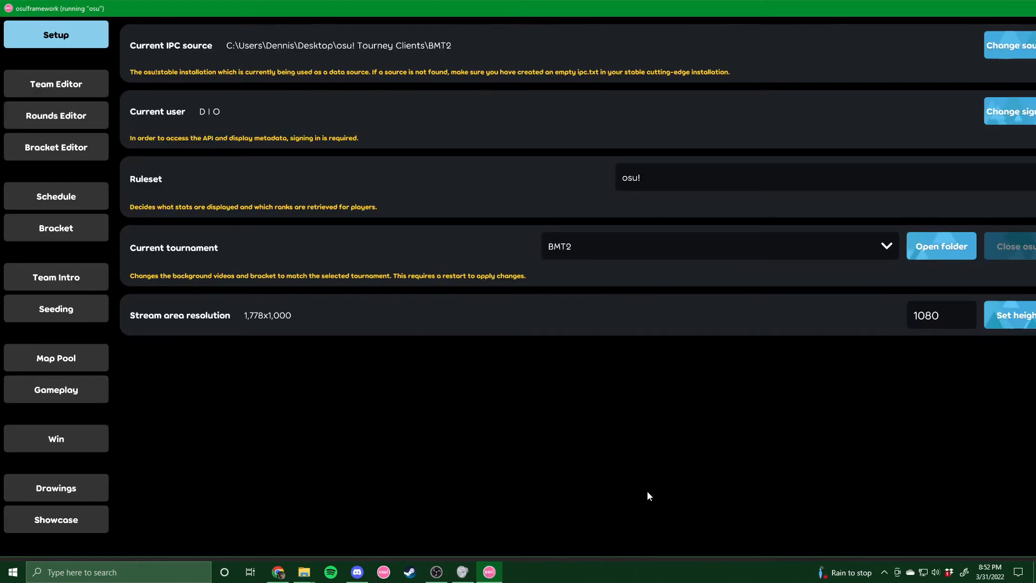
left_click(61, 362)
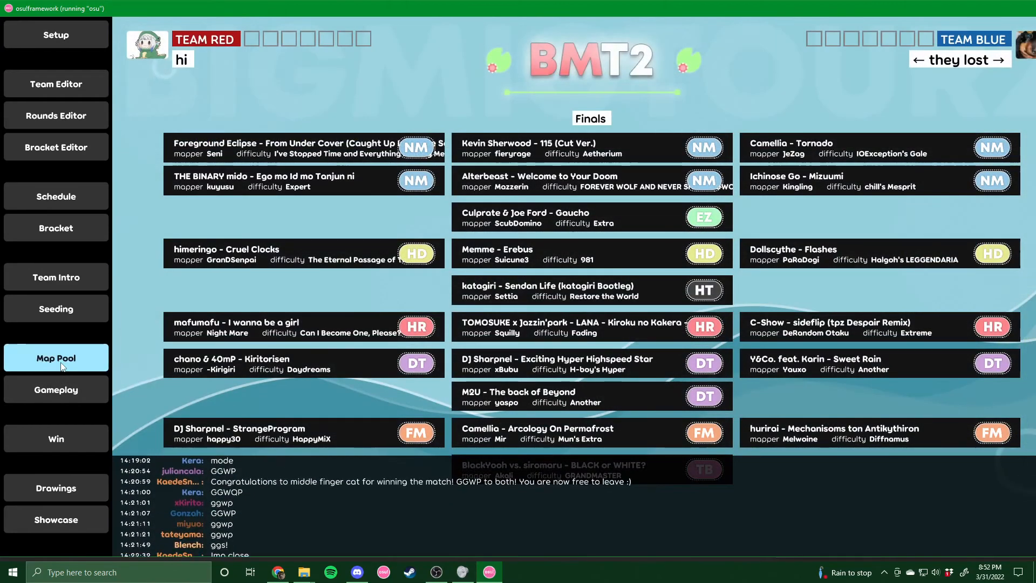
Review the gameplay, map pool and win screens, returning to the Finals map pool
left_click(38, 396)
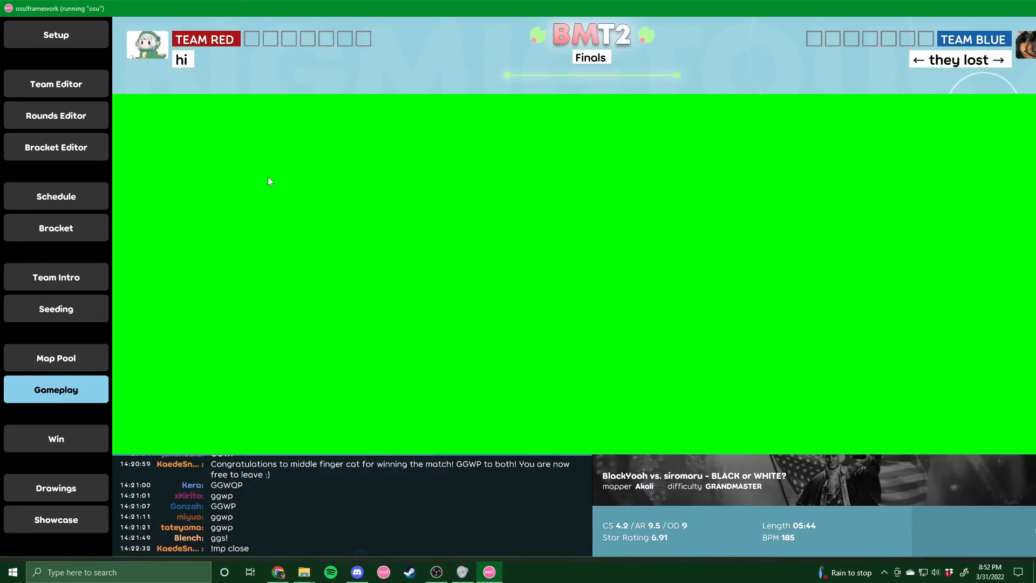
left_click(76, 355)
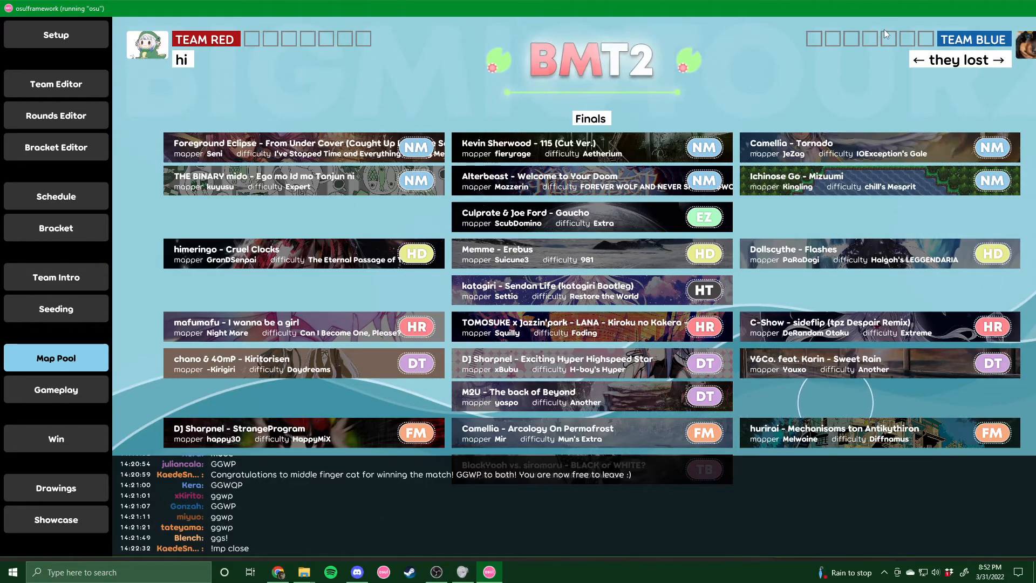
left_click(39, 394)
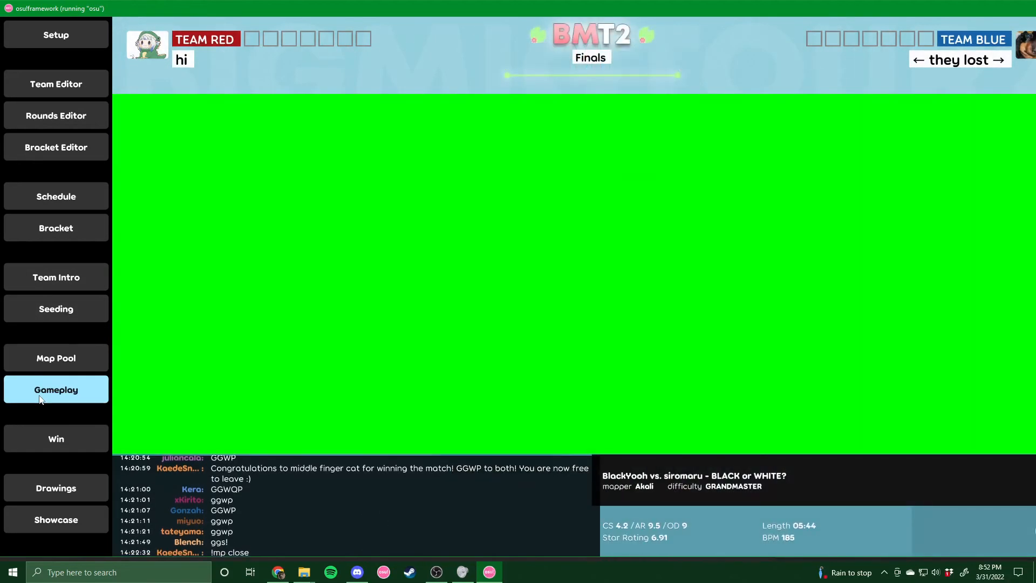
left_click(51, 446)
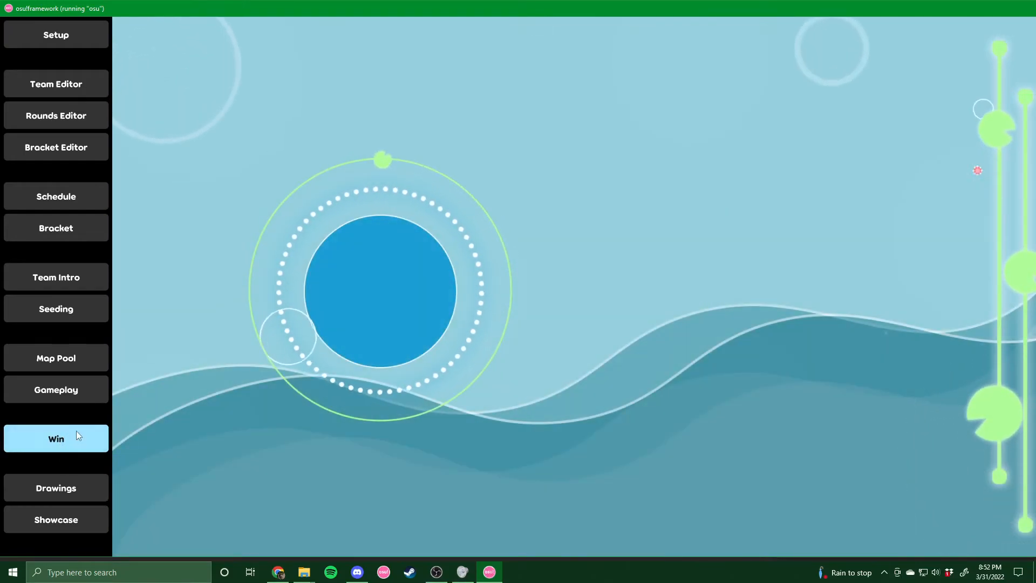
left_click(79, 379)
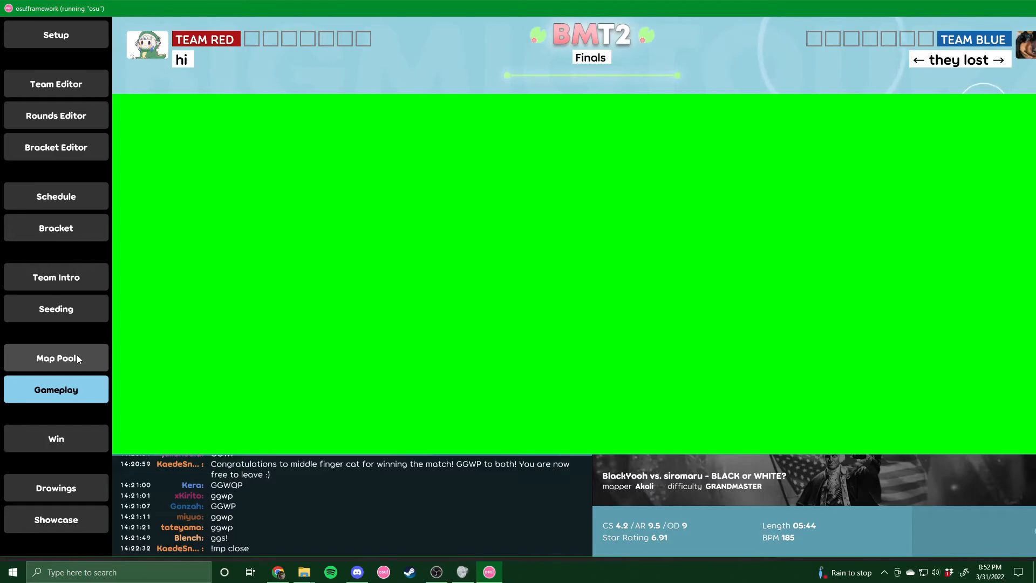
left_click(77, 356)
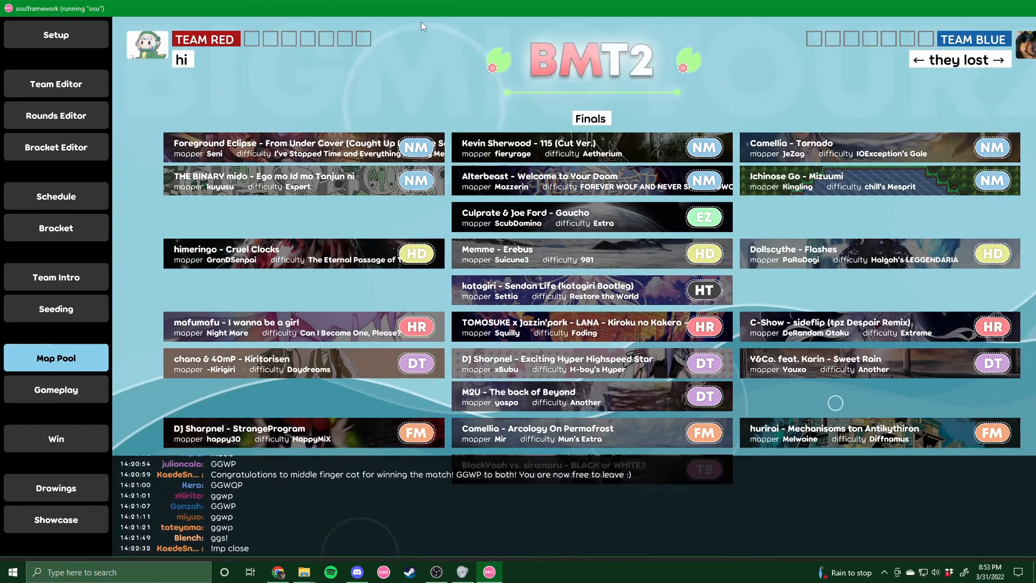
Bring the map pool controls into view, alternate between red and blue ban modes, and try a red ban on Alterbeast - Welcome to Your Doom
left_click_drag(432, 12, 284, 17)
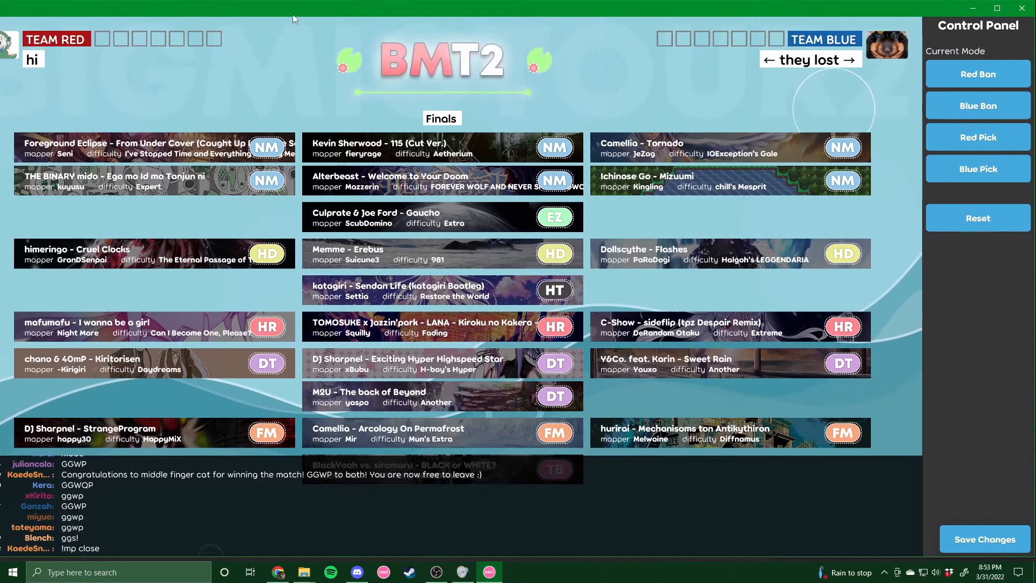
left_click(986, 76)
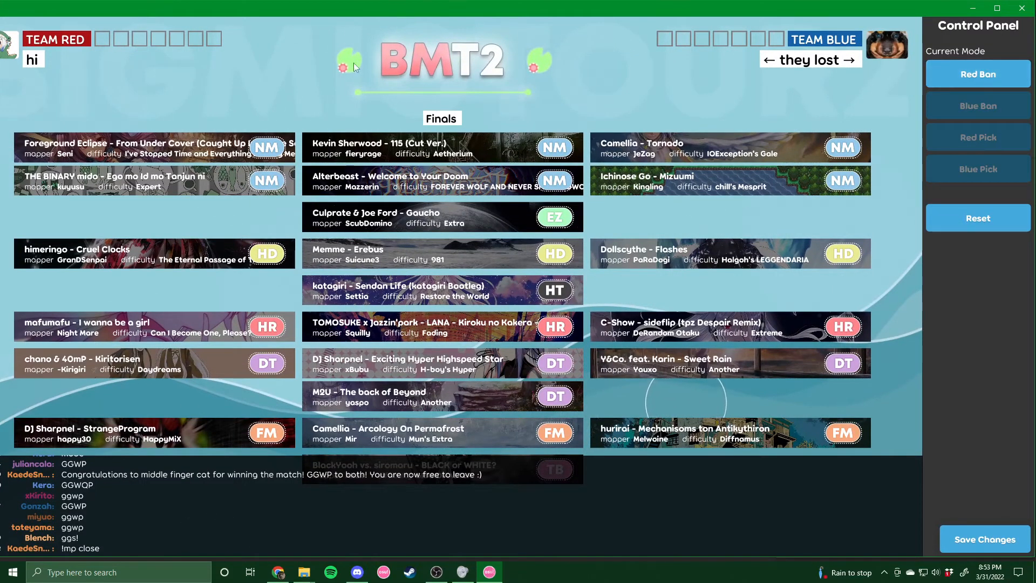
left_click(960, 99)
left_click(974, 67)
left_click(973, 97)
left_click(974, 76)
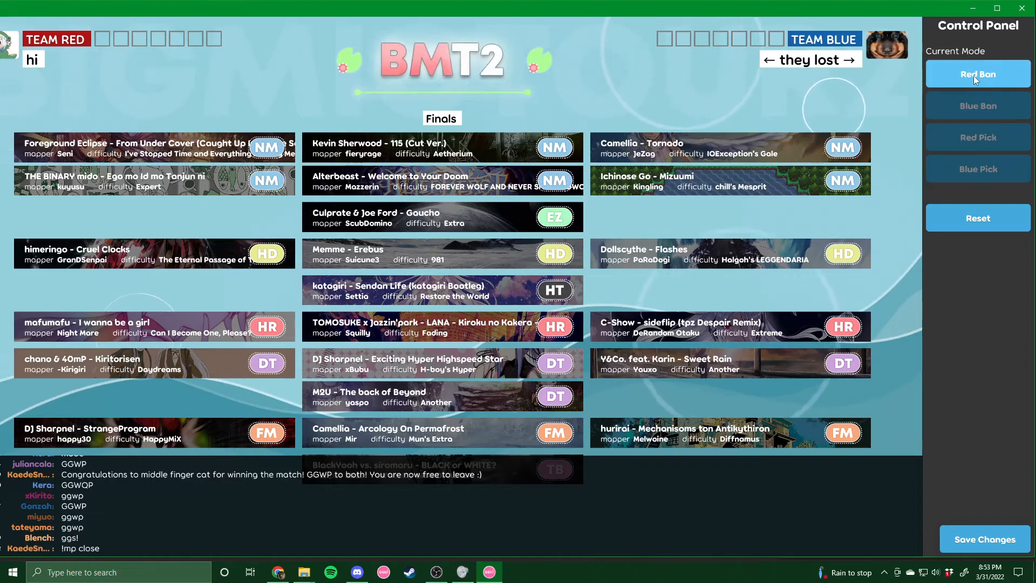
left_click(437, 185)
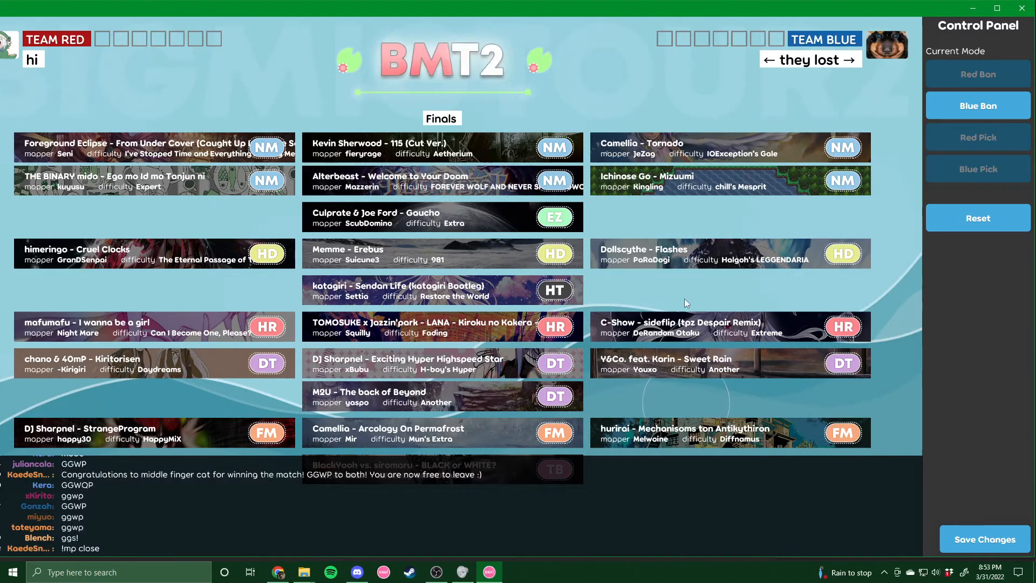
Ban Kevin Sherwood - 115 (Cut Ver.) for the blue team and Memme - Erebus for the red team
left_click(505, 150)
left_click(479, 251)
Alternate map picks: Kiritorisen, Arcology On Permafrost and sideflip for red; Exciting Hyper Highspeed Star, Kiroku no Kakera and Sweet Rain for blue
left_click(216, 365)
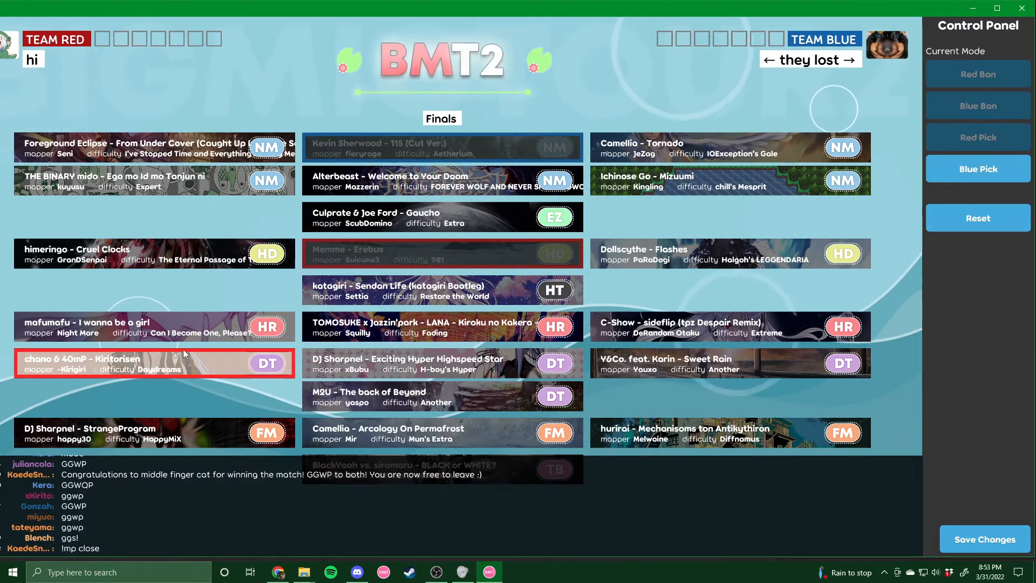
left_click(393, 365)
left_click(468, 437)
left_click(465, 331)
left_click(677, 330)
left_click(688, 367)
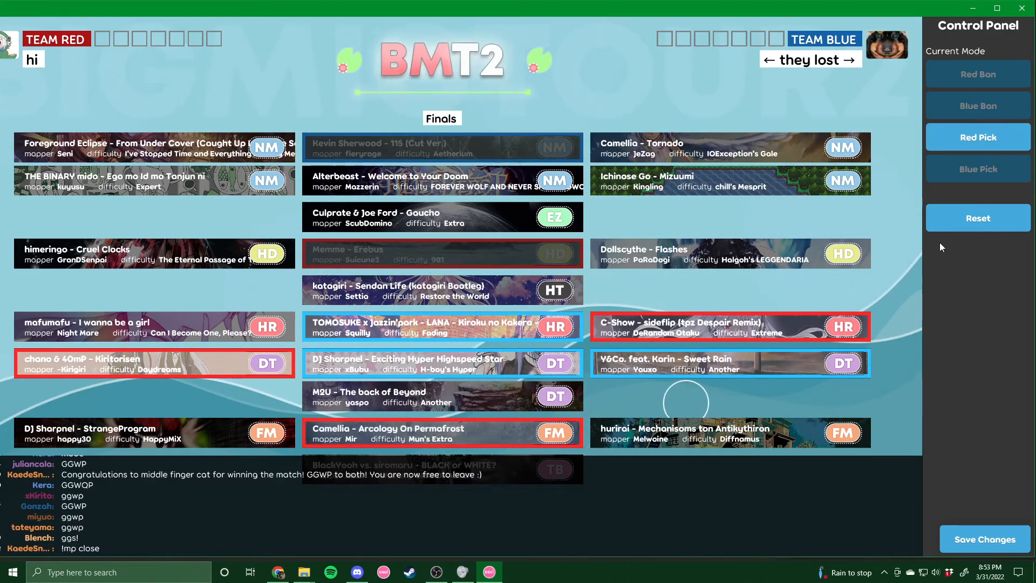
Reset all bans and picks, and reopen the Finals map pool with its mode controls in view
left_click(974, 218)
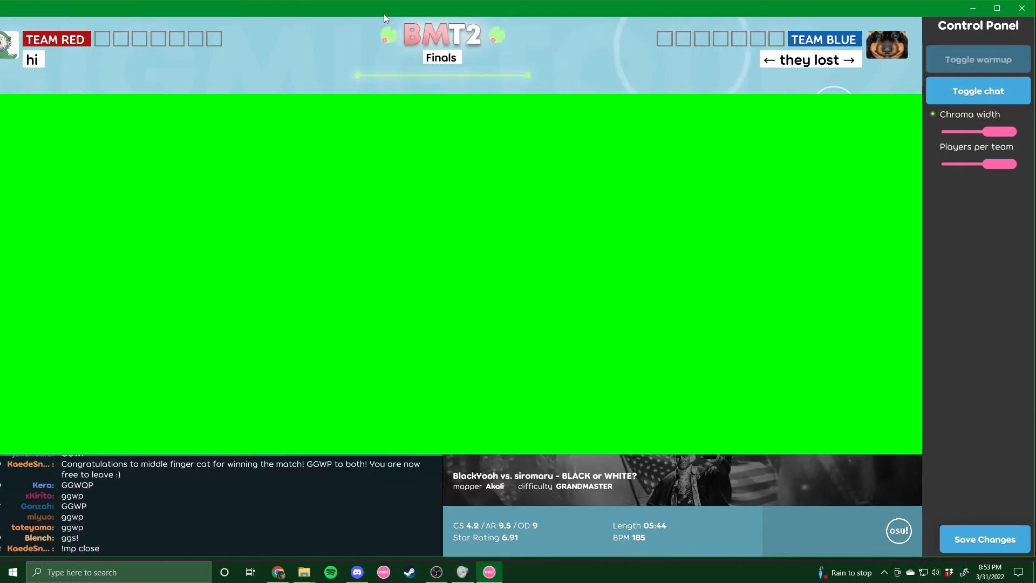
left_click_drag(384, 14, 458, 13)
left_click(2, 359)
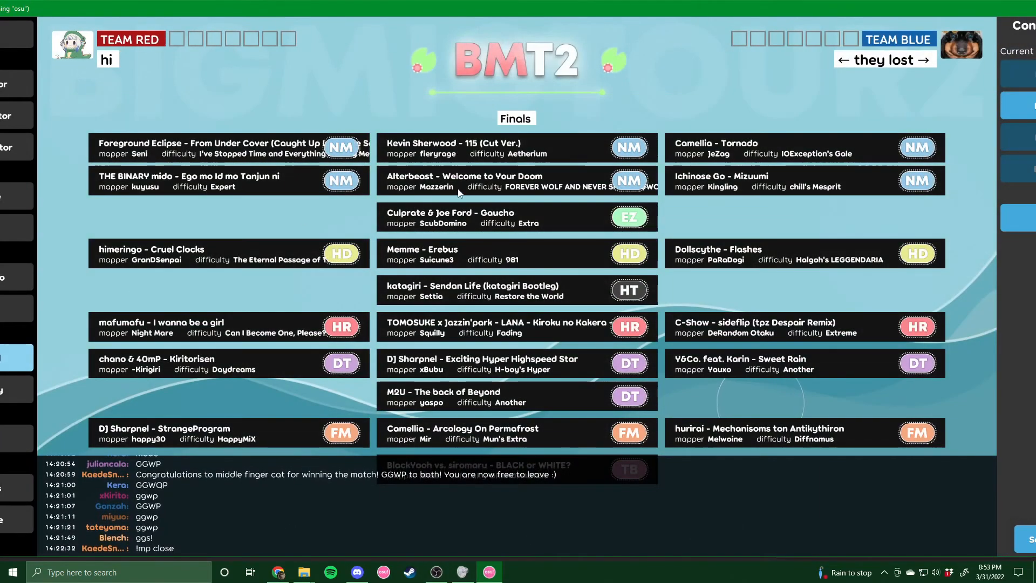
left_click_drag(666, 11, 620, 15)
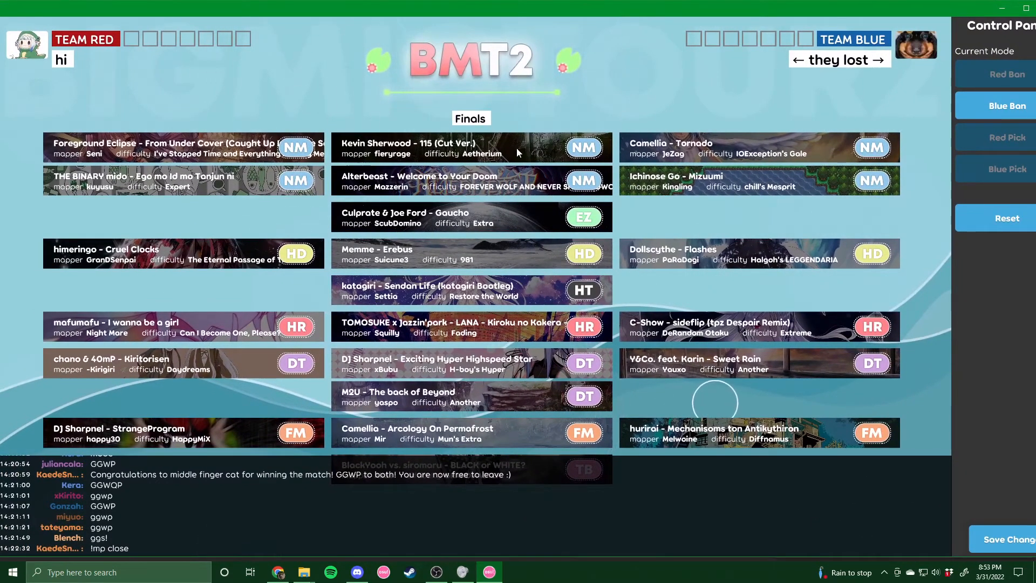
Ban Welcome to Your Doom and Sendan Life for blue, sideflip and Flashes for red, and pick Ichinose Go - Mizuumi for blue
left_click(529, 180)
left_click(704, 335)
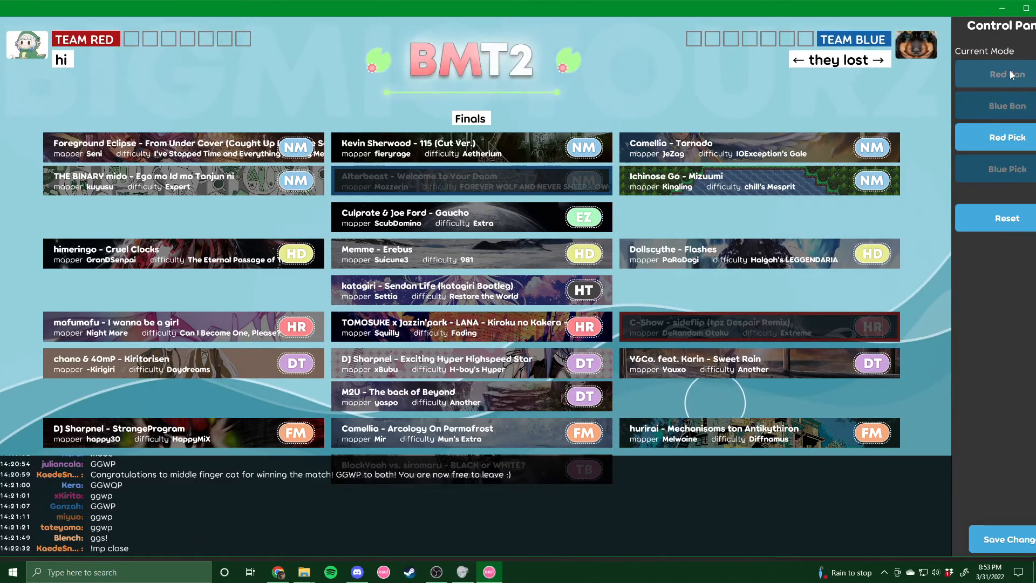
left_click(987, 103)
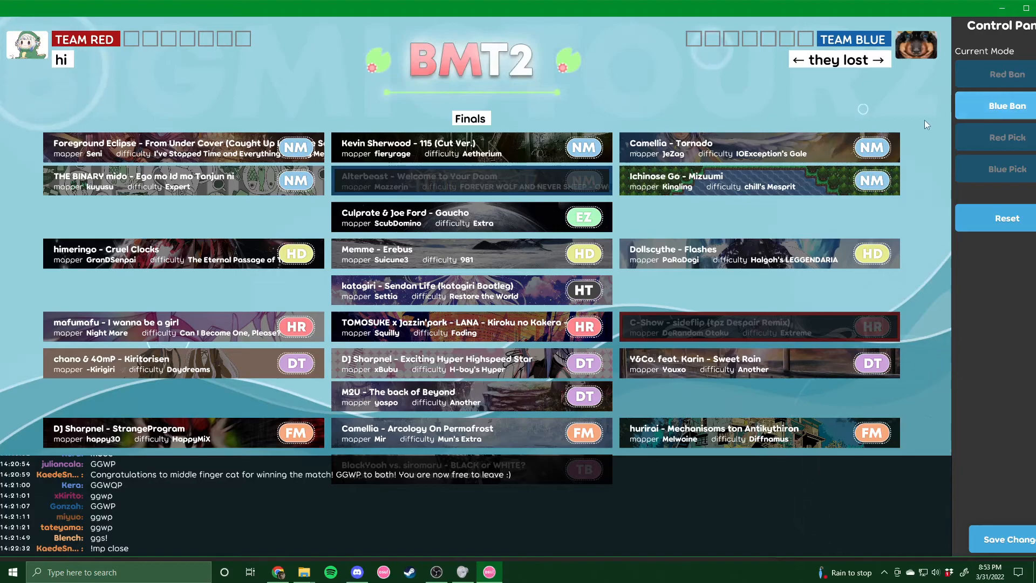
left_click(462, 296)
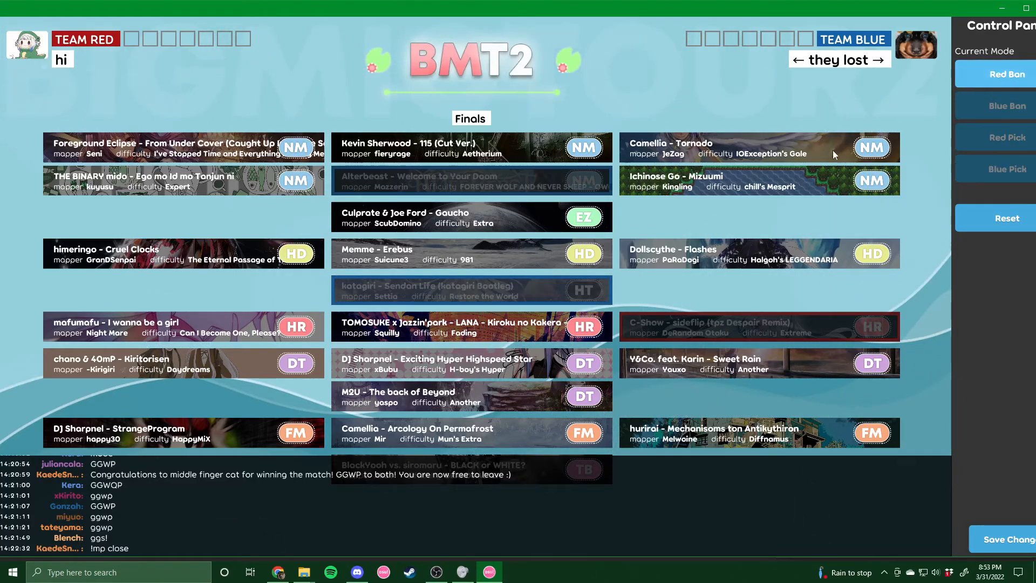
left_click(684, 248)
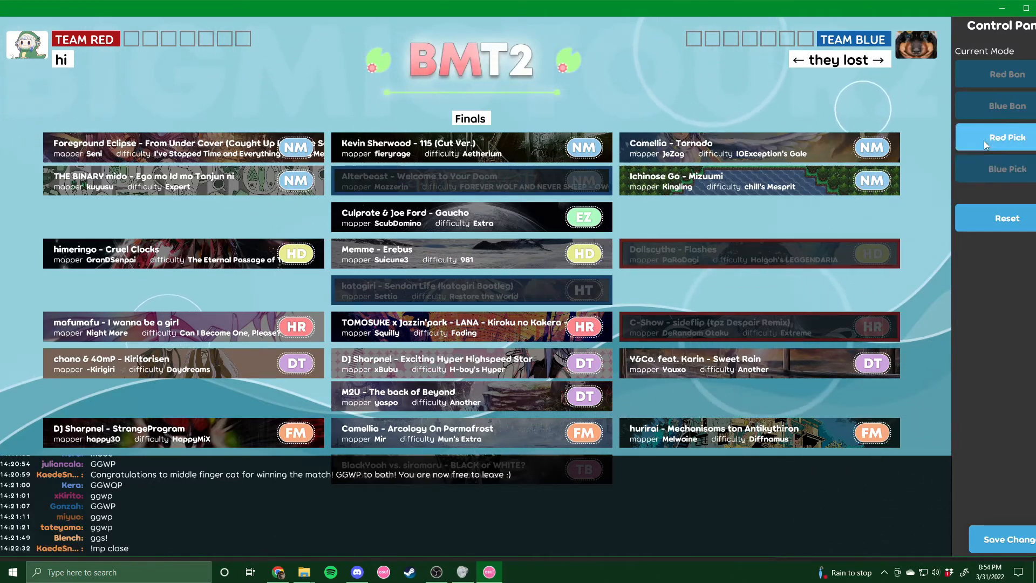
left_click(755, 181)
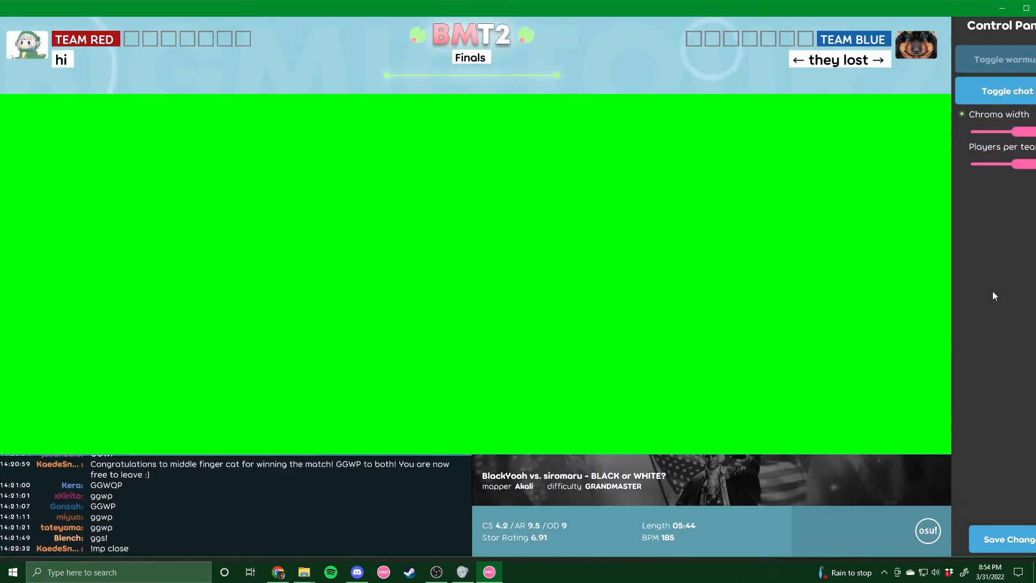
Compare the map pool with the gameplay screen, and reset the map pool's bans and pick
left_click_drag(345, 12, 393, 9)
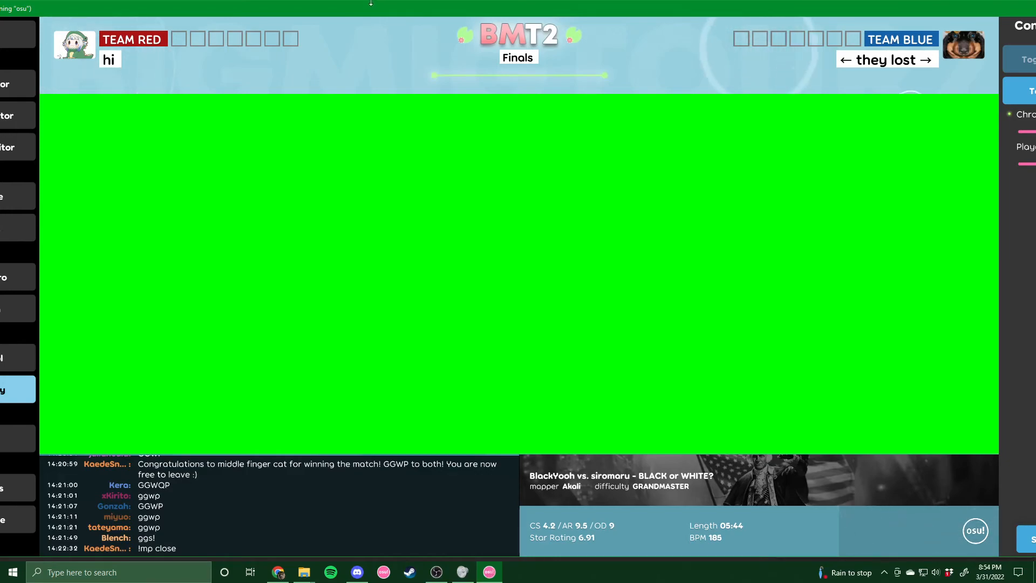
left_click(12, 360)
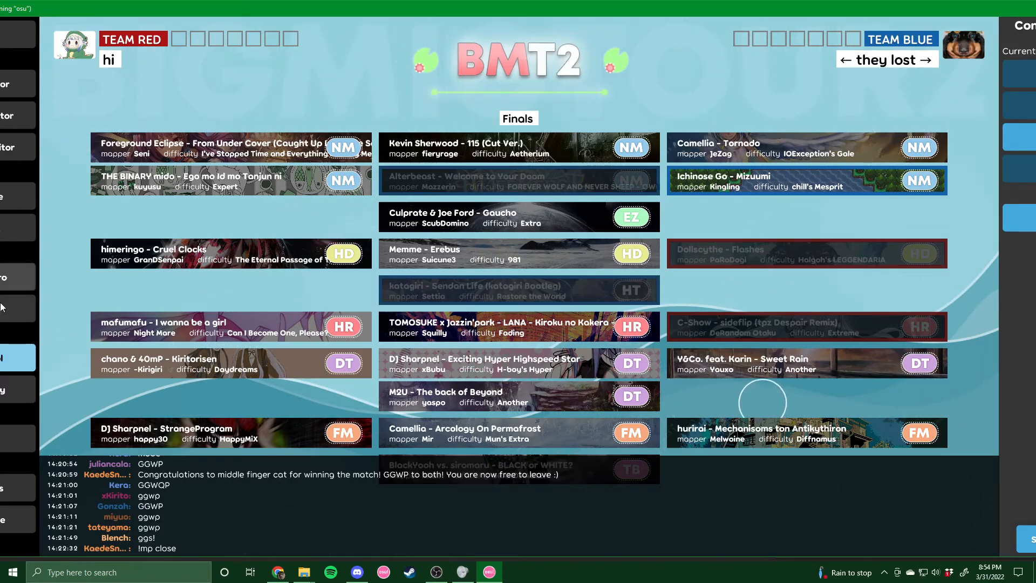
left_click(14, 388)
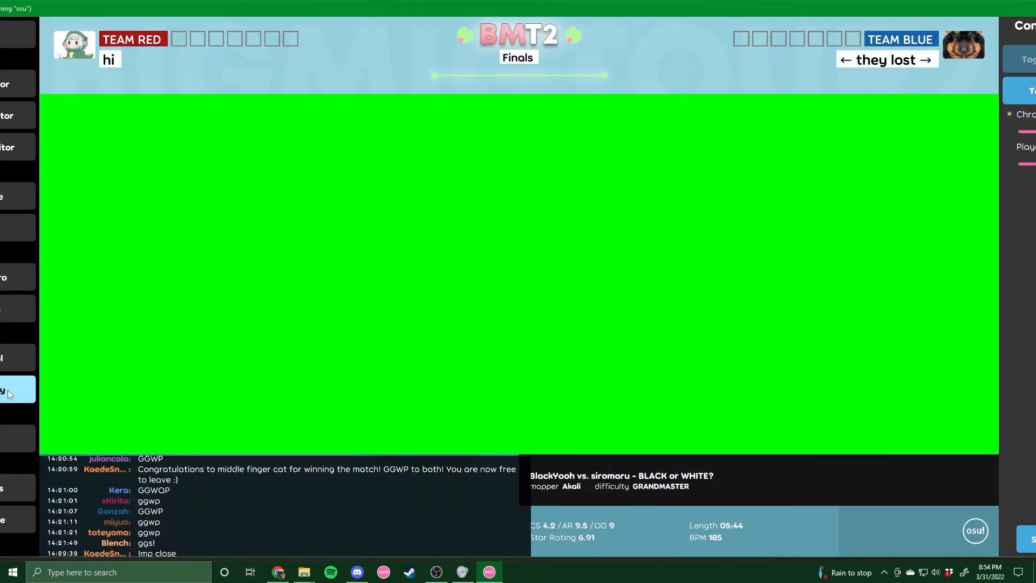
left_click(14, 355)
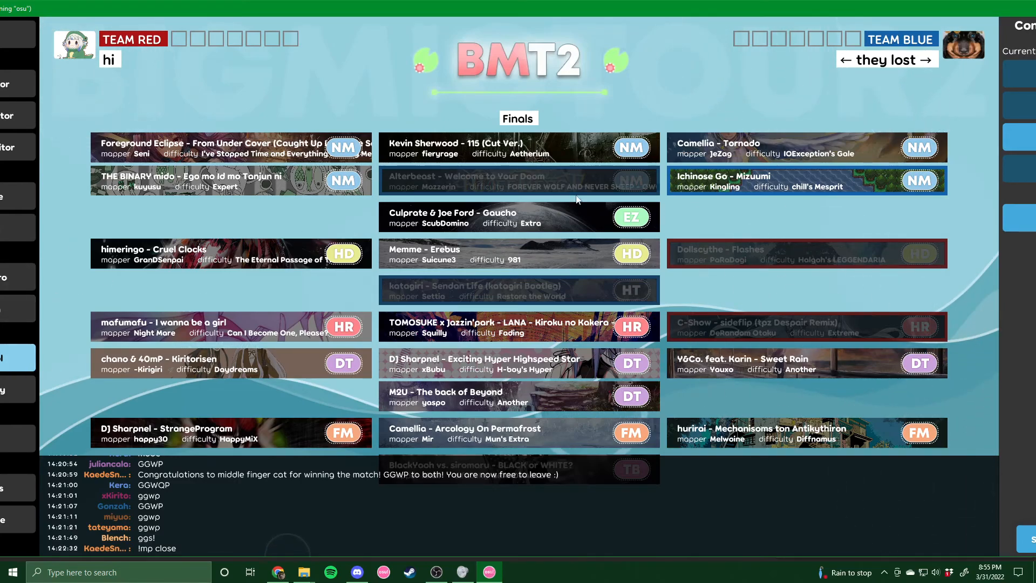
left_click(1027, 222)
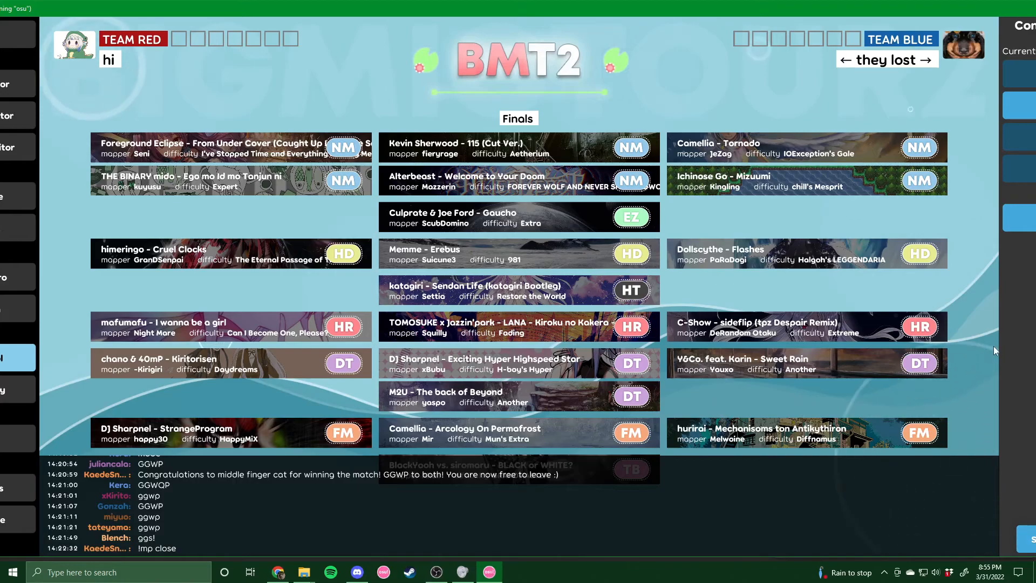
View the gameplay screen and the win screen with the full list of screens in view
left_click(10, 393)
left_click_drag(698, 6, 741, 5)
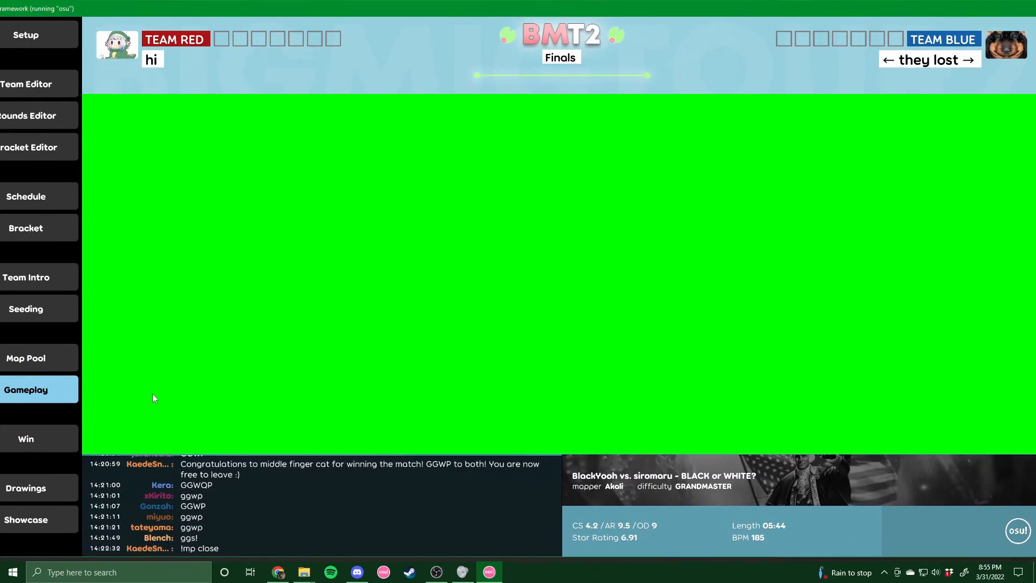
left_click(47, 446)
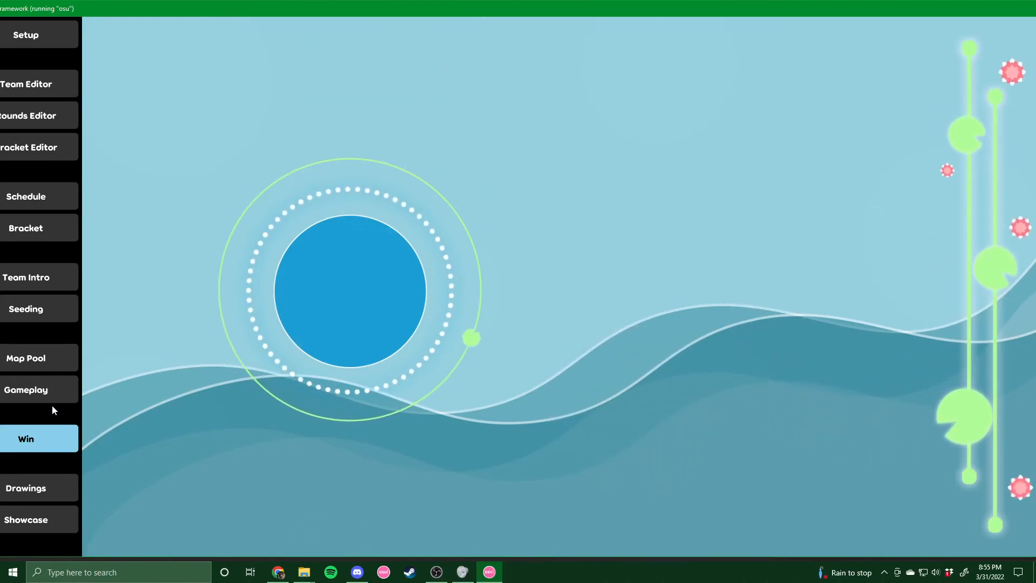
Inspect teamwin-red.mp4 and teamwin-blue.mp4 in the BMT2 Videos folder in File Explorer, and return to the win screen
left_click(304, 572)
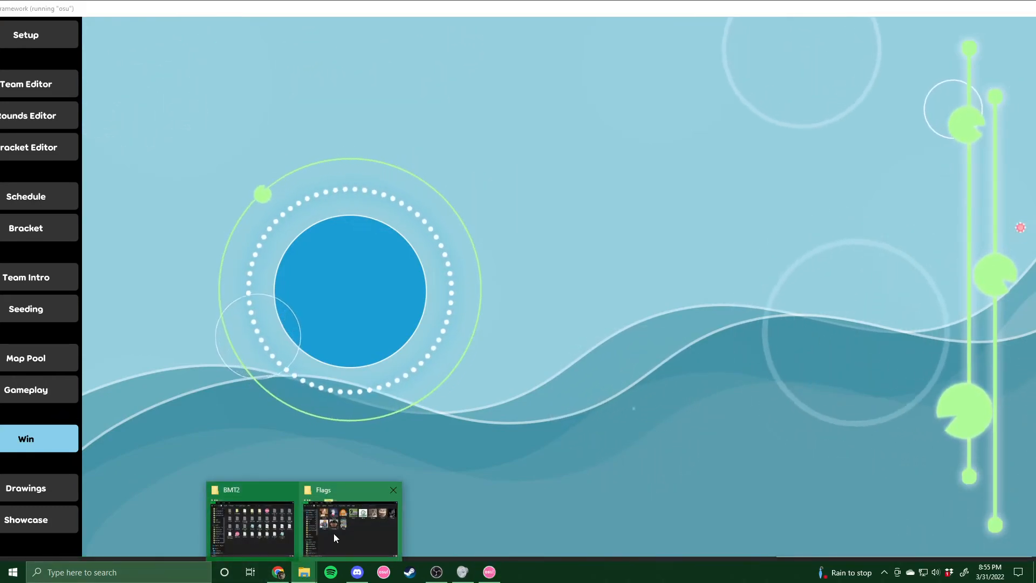
left_click(349, 520)
left_click(657, 133)
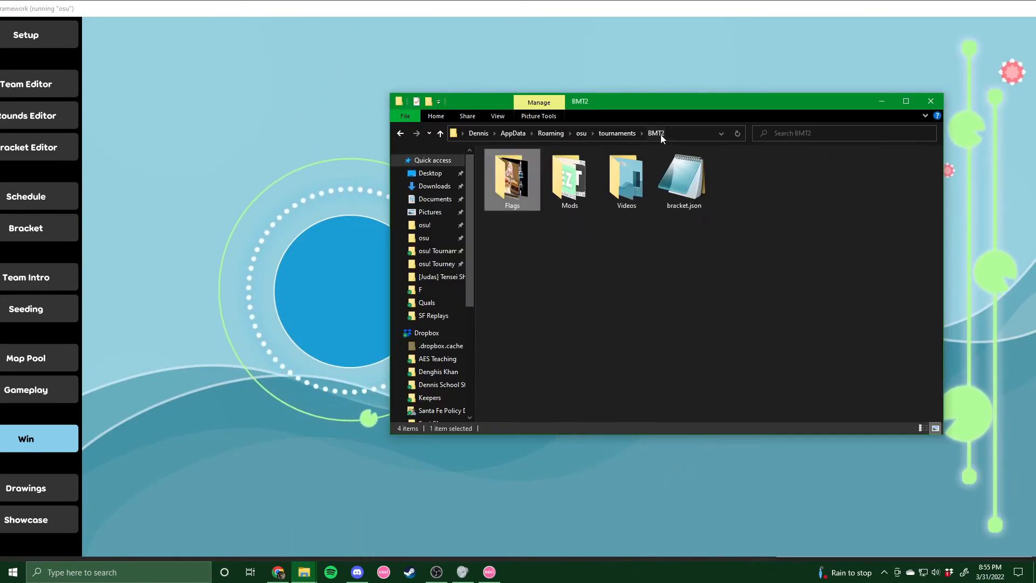
double_click(612, 171)
left_click(562, 254)
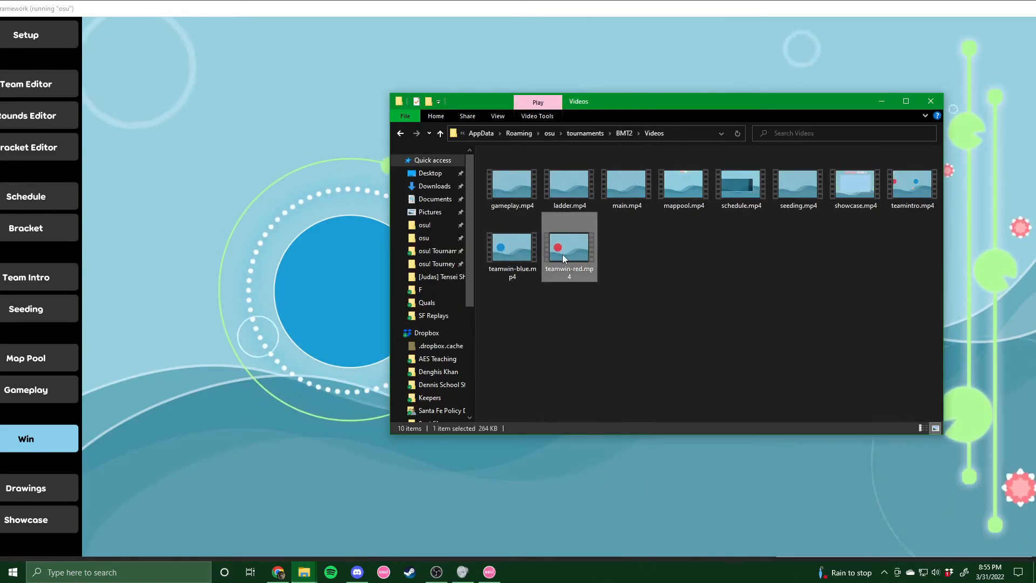
left_click(489, 252)
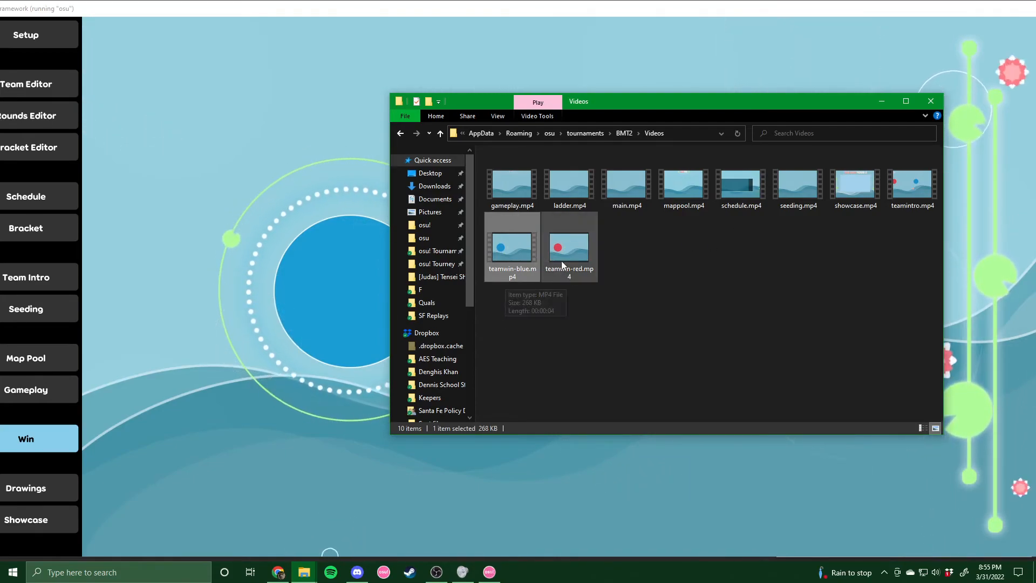
left_click(225, 302)
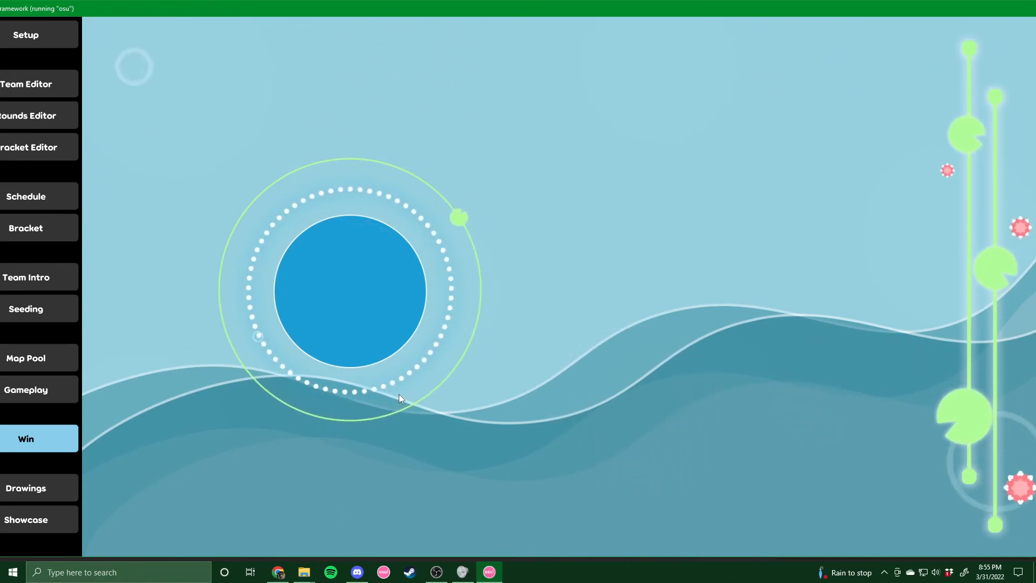
Review the gameplay, win and showcase screens one after another
left_click(31, 391)
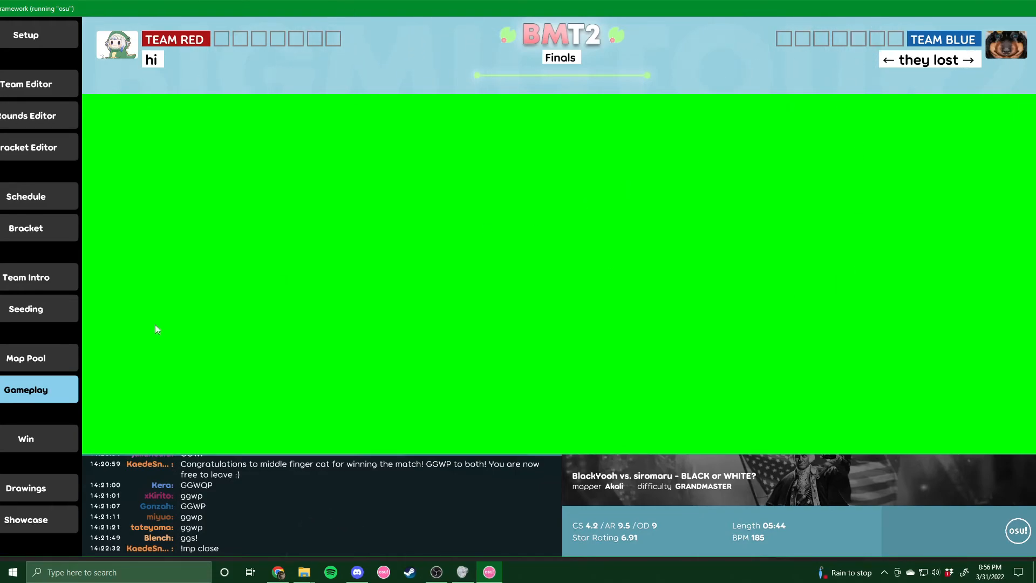
left_click(23, 445)
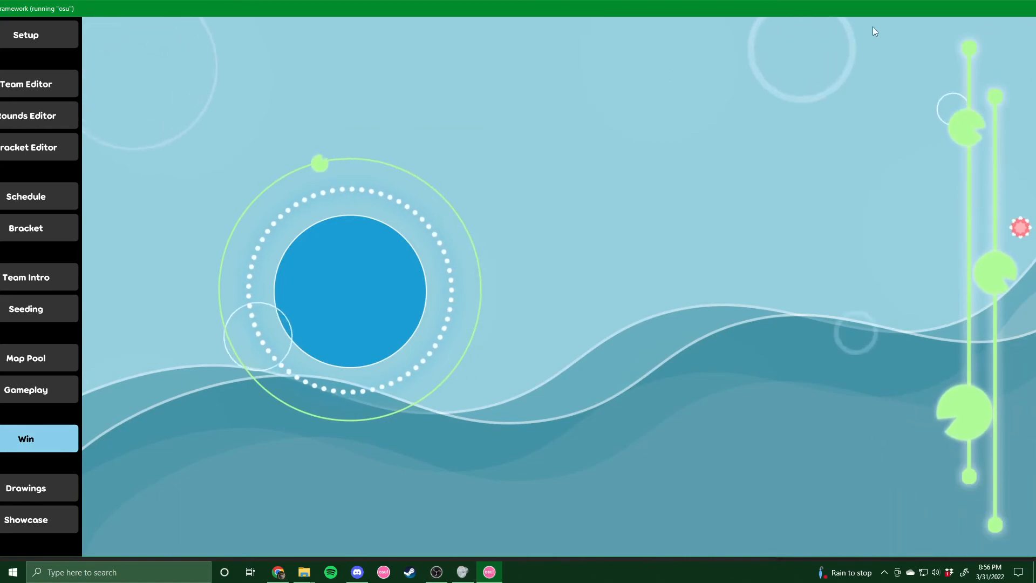
left_click(41, 526)
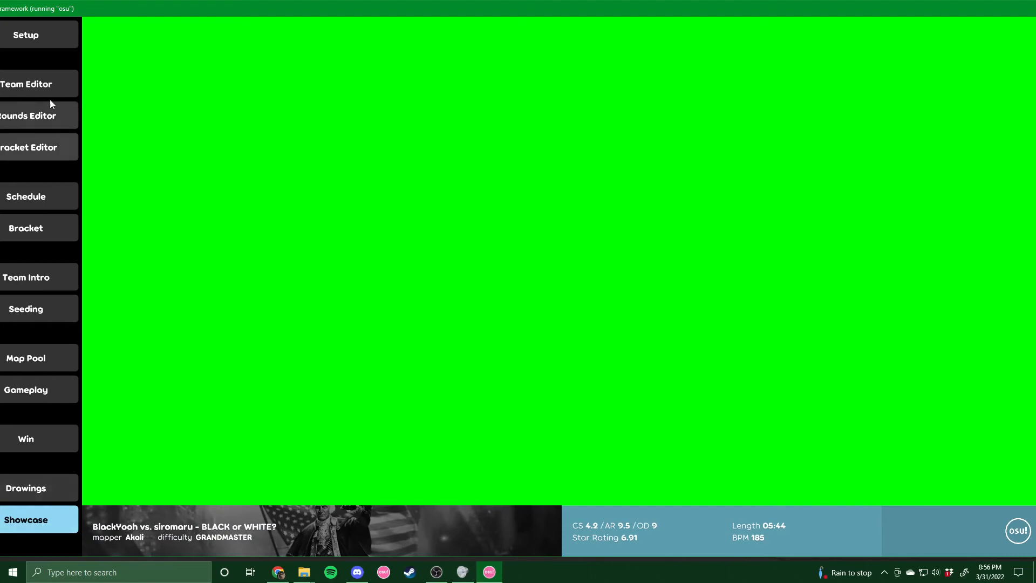
Examine the tournaments available on the setup screen, keeping BMT2 as the current tournament
left_click(43, 39)
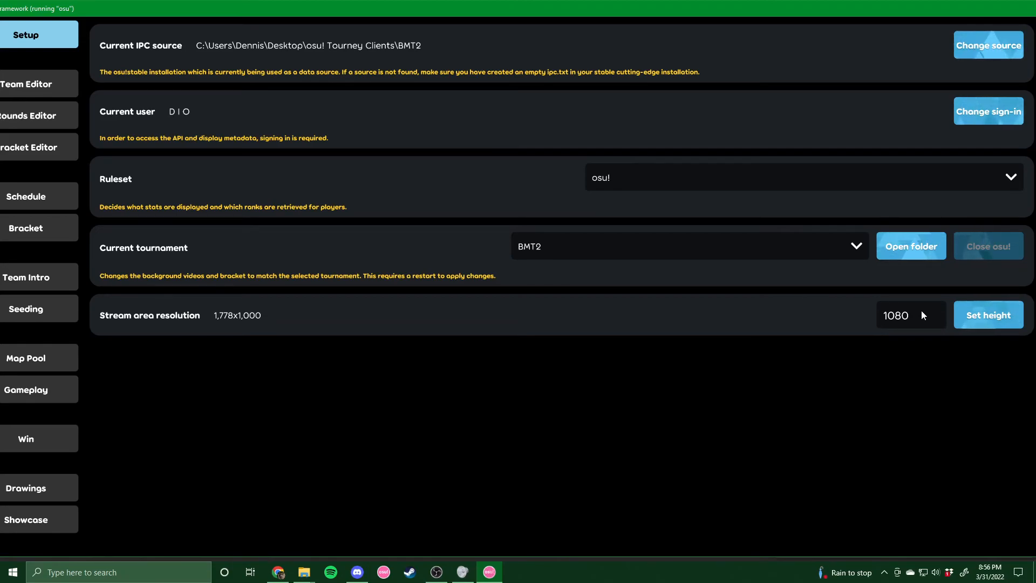
left_click(647, 252)
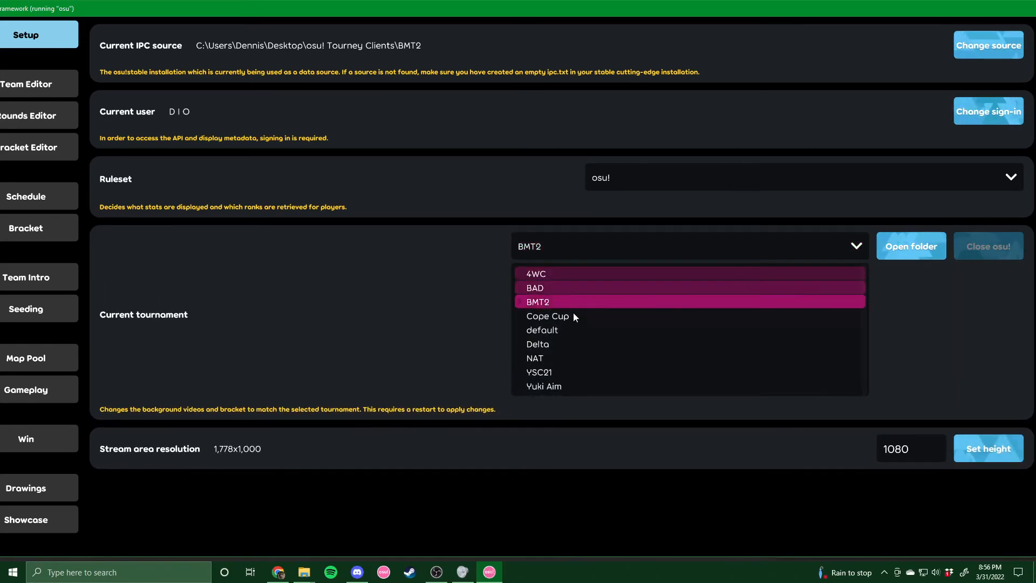
left_click(371, 302)
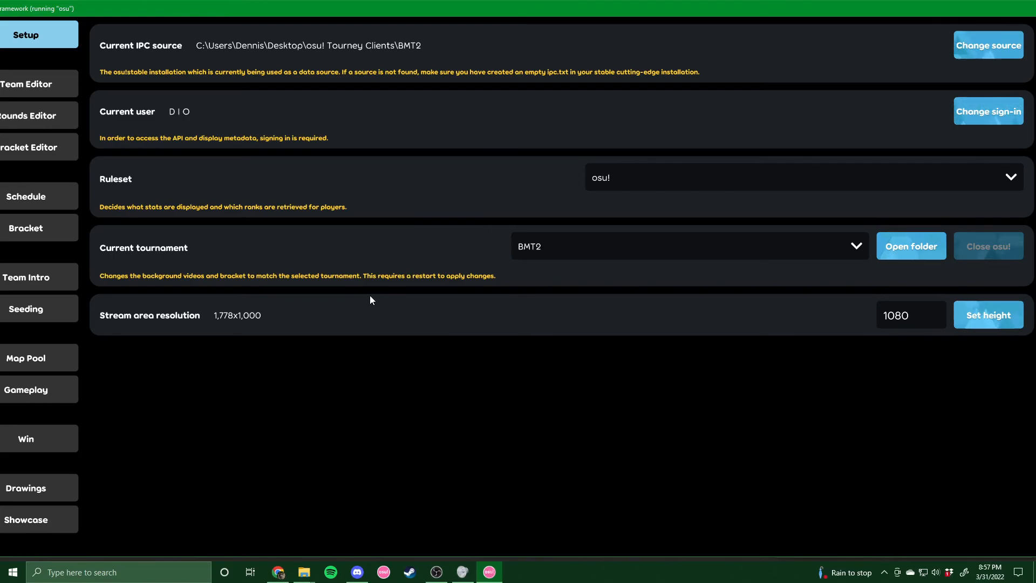
View the team intro and setup screens, and return to the Finals map pool with its mode controls in view
left_click(7, 278)
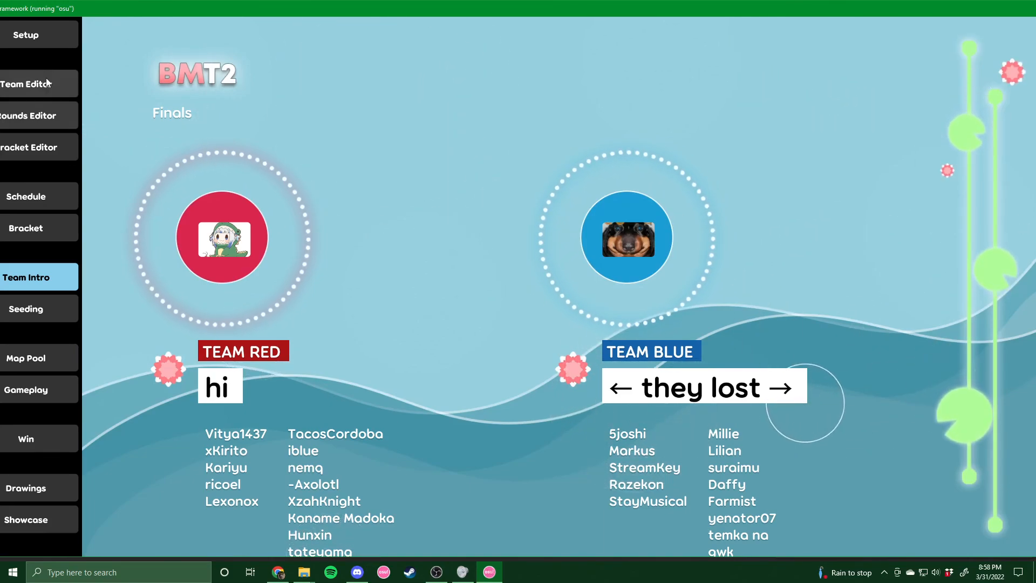
left_click(26, 34)
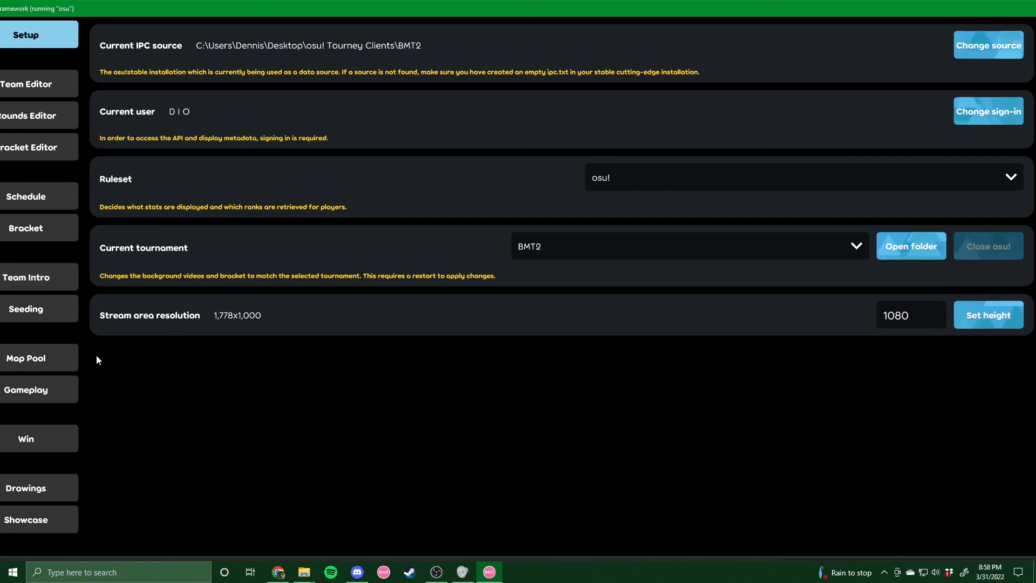
left_click(20, 350)
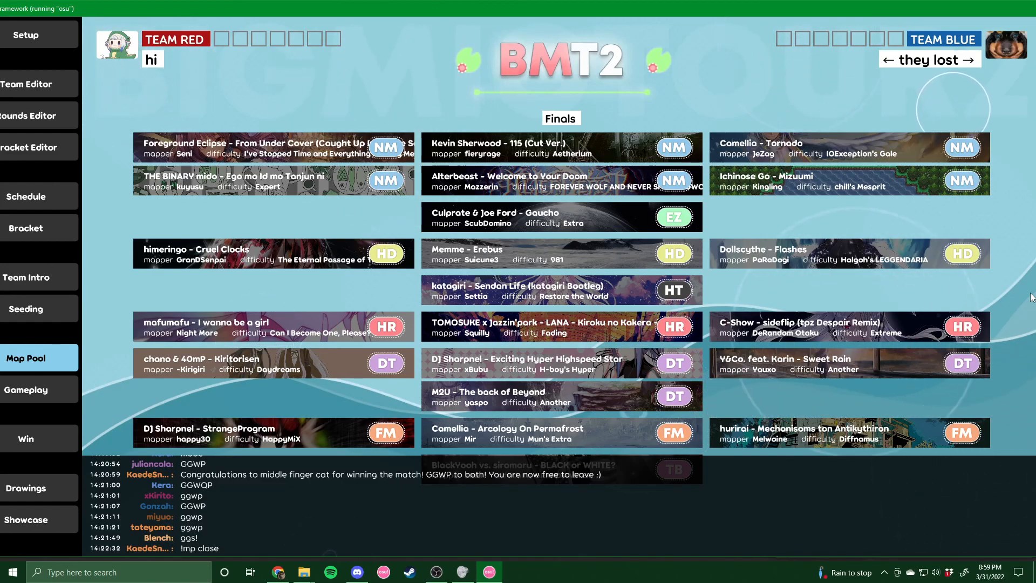
left_click_drag(762, 4, 700, 11)
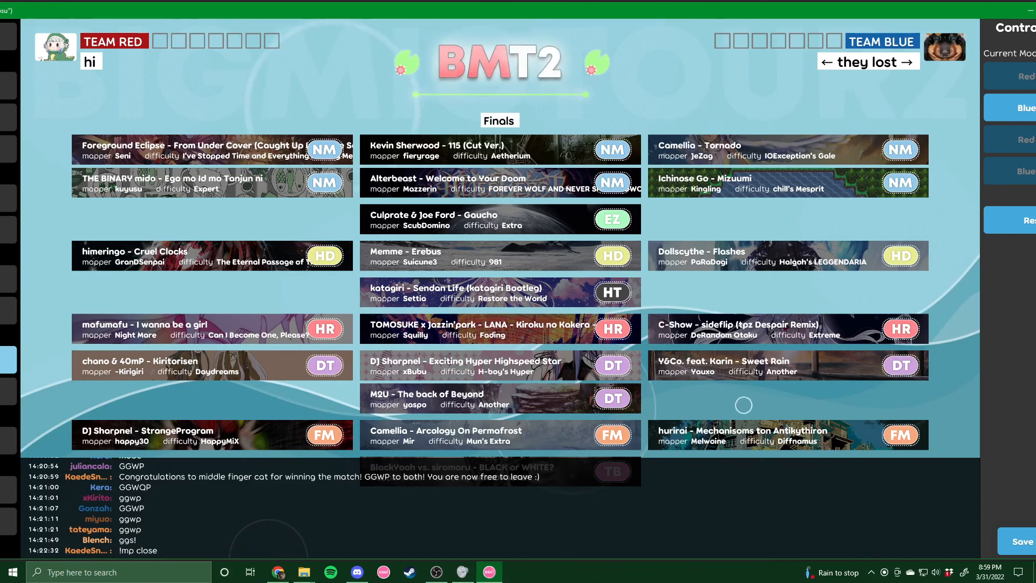